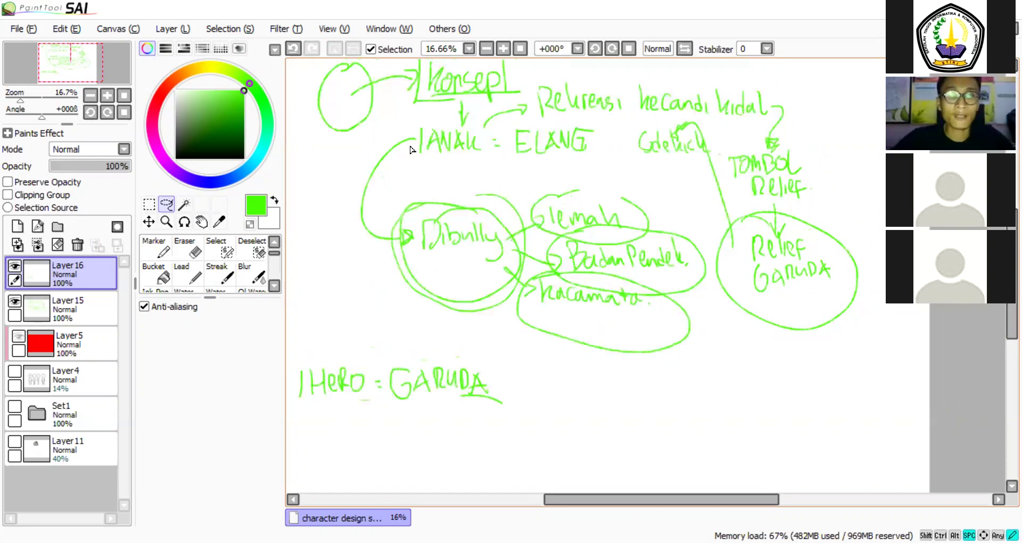
# Draw a long curved green arrow from the "Konsep" box down its outer side and write "FASHION" at its tip with the Brush.
pyautogui.hscroll(-2, 437, 168)
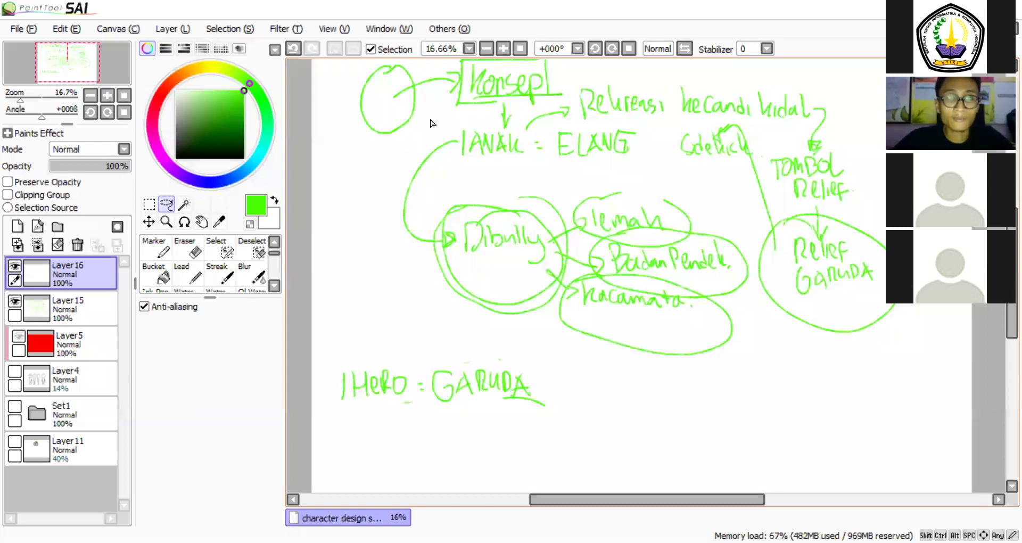
pyautogui.hotkey('ctrl', 'z')
pyautogui.press('b')
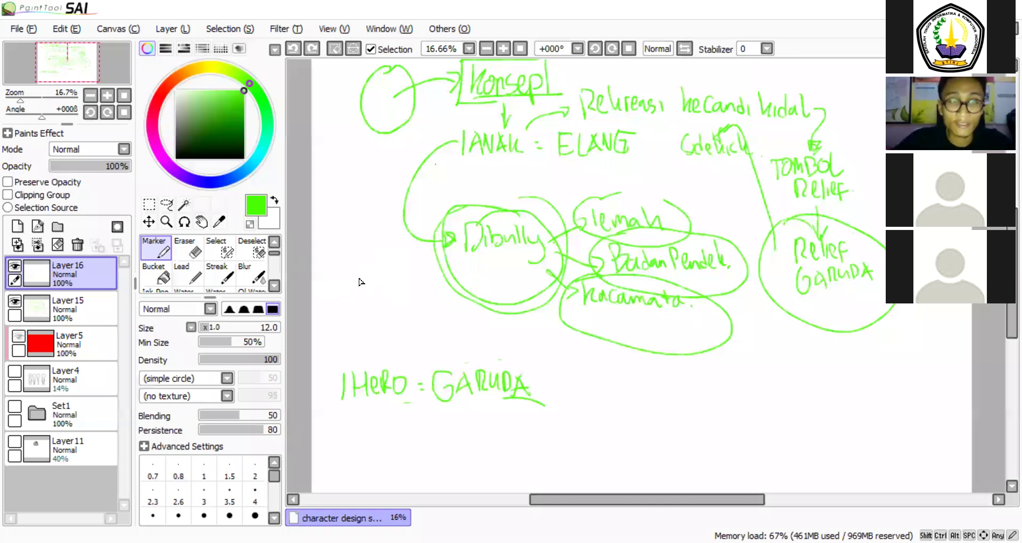
pyautogui.hotkey('ctrl', 'd')
pyautogui.press('b')
pyautogui.moveTo(457, 101)
pyautogui.mouseDown()
pyautogui.moveTo(363, 259)
pyautogui.moveTo(374, 289)
pyautogui.moveTo(391, 280)
pyautogui.mouseUp()
pyautogui.moveTo(404, 262); pyautogui.dragTo(403, 263)
pyautogui.moveTo(412, 281); pyautogui.dragTo(421, 262)
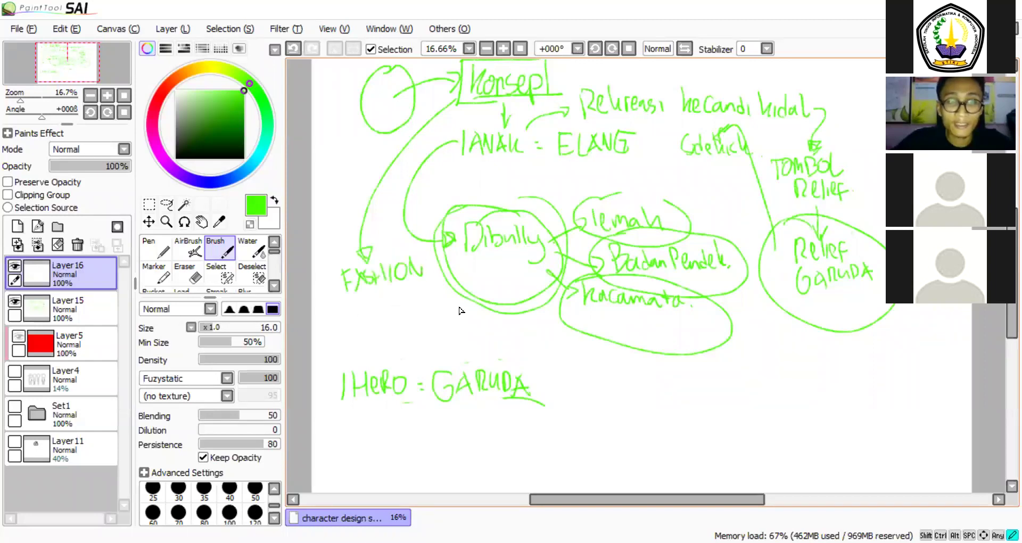
pyautogui.click(427, 263)
# Branch a small arrow off "FASHION", write "HYBEAST" below it and draw a box around that word.
pyautogui.moveTo(382, 299); pyautogui.dragTo(400, 310)
pyautogui.moveTo(407, 301); pyautogui.dragTo(406, 320)
pyautogui.moveTo(417, 300); pyautogui.dragTo(416, 318)
pyautogui.moveTo(427, 303); pyautogui.dragTo(423, 323)
pyautogui.moveTo(433, 303); pyautogui.dragTo(432, 318)
pyautogui.moveTo(448, 304); pyautogui.dragTo(456, 315)
pyautogui.moveTo(461, 313); pyautogui.dragTo(471, 313)
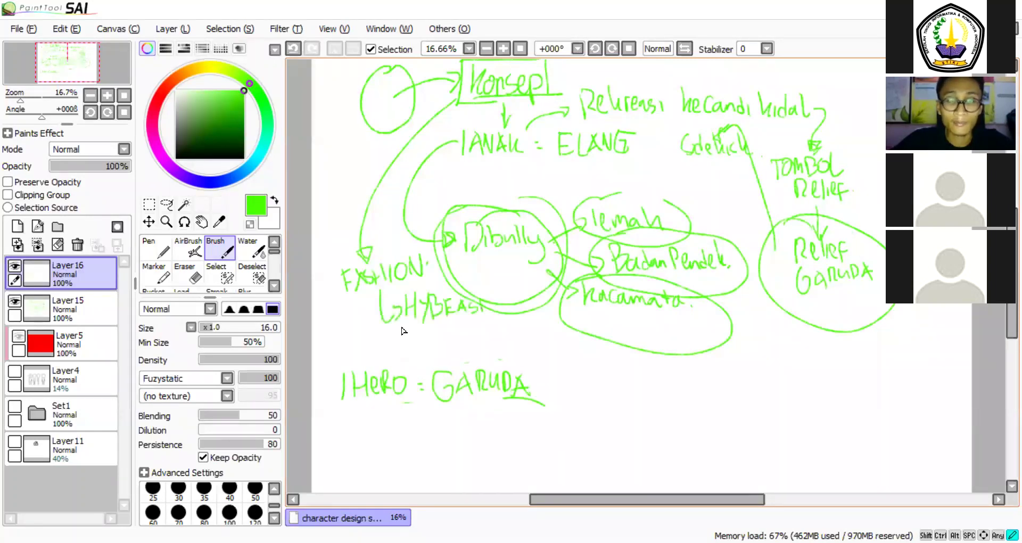
pyautogui.moveTo(403, 292); pyautogui.dragTo(398, 323)
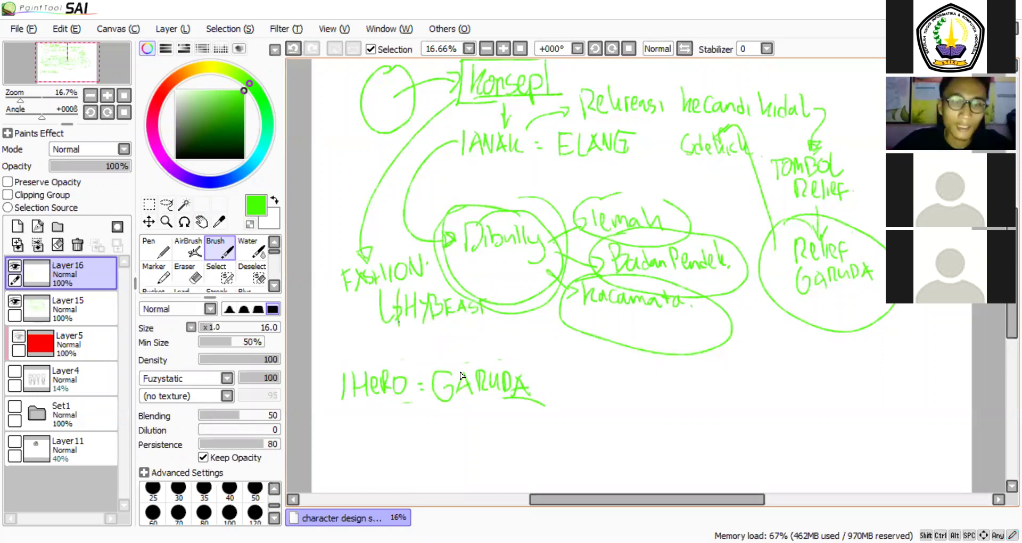
pyautogui.moveTo(403, 292); pyautogui.dragTo(497, 323)
pyautogui.moveTo(401, 322); pyautogui.dragTo(497, 323)
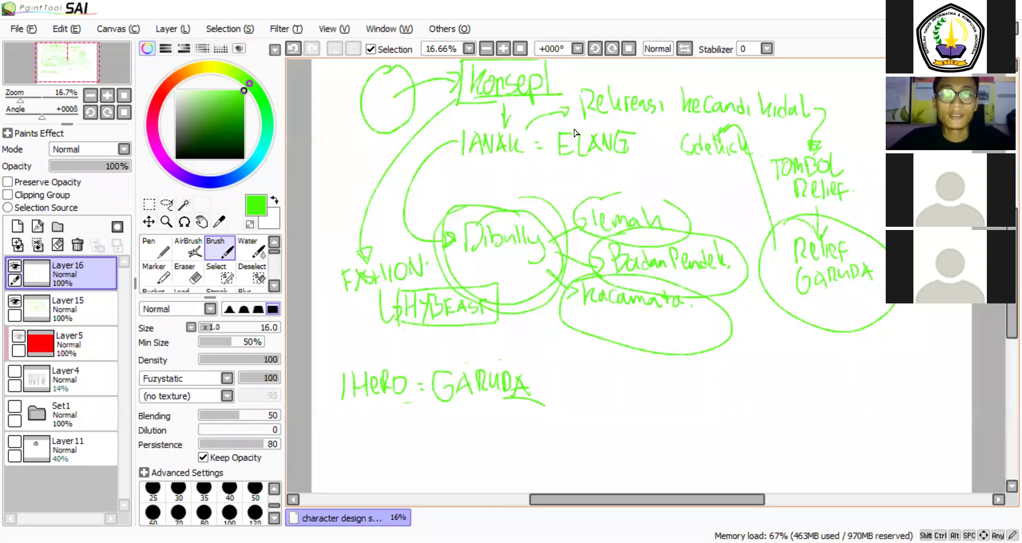
# Draw a short horizontal arrow pointing away from the "Konsep" box, above the "Rekreasi" note.
pyautogui.moveTo(585, 107)
pyautogui.mouseDown()
pyautogui.moveTo(530, 117)
pyautogui.moveTo(560, 115)
pyautogui.moveTo(558, 100)
pyautogui.mouseUp()
pyautogui.moveTo(551, 92); pyautogui.dragTo(552, 105)
pyautogui.moveTo(540, 294); pyautogui.dragTo(544, 300)
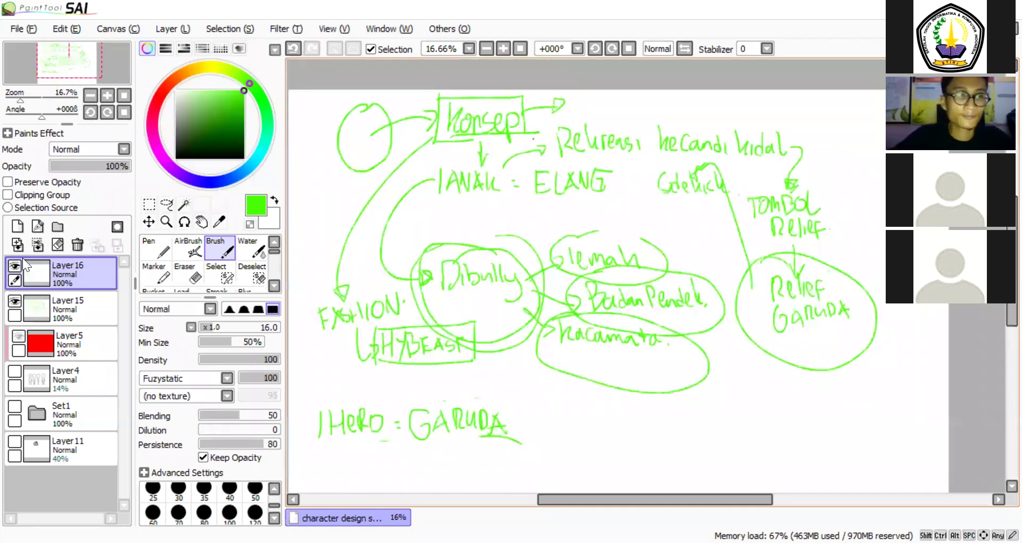
# Add a new layer for the story notes and hide Layer16 and Layer15.
pyautogui.click(18, 226)
pyautogui.click(15, 301)
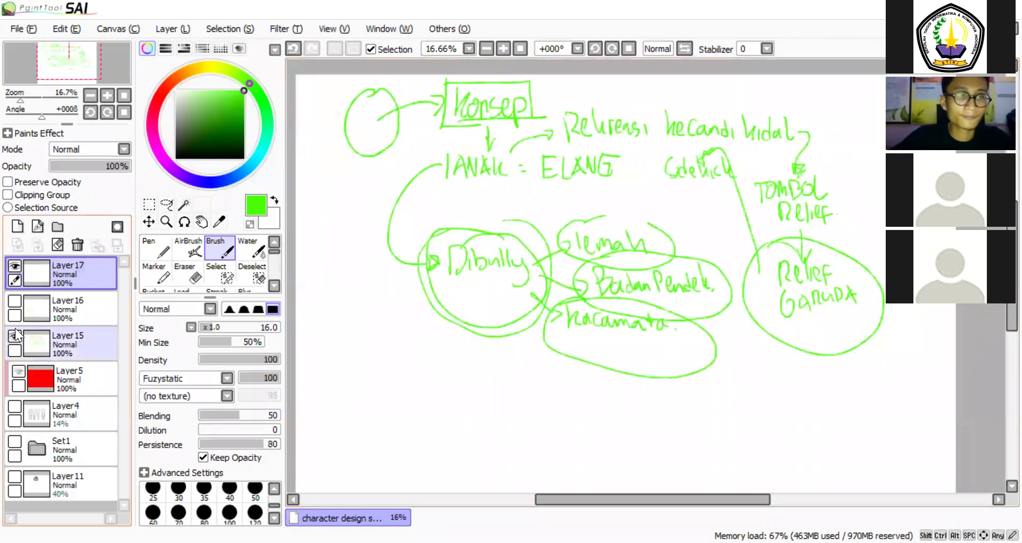
pyautogui.click(15, 335)
# Write "Cerita" near the canvas's upper-left corner and draw a box around it.
pyautogui.moveTo(343, 156); pyautogui.dragTo(353, 193)
pyautogui.moveTo(358, 180); pyautogui.dragTo(375, 188)
pyautogui.moveTo(371, 178); pyautogui.dragTo(380, 175)
pyautogui.moveTo(388, 177); pyautogui.dragTo(391, 188)
pyautogui.moveTo(308, 146); pyautogui.dragTo(311, 201)
pyautogui.moveTo(307, 142)
pyautogui.mouseDown()
pyautogui.moveTo(415, 140)
pyautogui.moveTo(375, 211)
pyautogui.mouseUp()
pyautogui.moveTo(303, 202); pyautogui.dragTo(401, 206)
# Draw an arrow from the "Cerita" box and write "MAIN KARAKTER" on two lines at its end.
pyautogui.moveTo(407, 174); pyautogui.dragTo(482, 176)
pyautogui.moveTo(483, 176); pyautogui.dragTo(499, 175)
pyautogui.moveTo(504, 155)
pyautogui.mouseDown()
pyautogui.moveTo(504, 173)
pyautogui.moveTo(523, 152)
pyautogui.mouseUp()
pyautogui.moveTo(460, 189); pyautogui.dragTo(457, 211)
pyautogui.moveTo(470, 189); pyautogui.dragTo(473, 207)
pyautogui.moveTo(473, 208); pyautogui.dragTo(513, 200)
pyautogui.moveTo(519, 187)
pyautogui.mouseDown()
pyautogui.moveTo(521, 200)
pyautogui.moveTo(544, 186)
pyautogui.mouseUp()
pyautogui.moveTo(539, 188)
pyautogui.mouseDown()
pyautogui.moveTo(538, 213)
pyautogui.moveTo(557, 189)
pyautogui.moveTo(559, 200)
pyautogui.mouseUp()
pyautogui.moveTo(564, 193); pyautogui.dragTo(563, 206)
pyautogui.moveTo(563, 193); pyautogui.dragTo(574, 206)
# Draw a box around the "MAIN KARAKTER" text.
pyautogui.moveTo(455, 144); pyautogui.dragTo(439, 221)
pyautogui.moveTo(440, 222); pyautogui.dragTo(588, 225)
pyautogui.moveTo(465, 139); pyautogui.dragTo(593, 144)
pyautogui.moveTo(593, 143); pyautogui.dragTo(585, 225)
# Draw an arrow from the "MAIN KARAKTER" box and write "Menyelamatkan Dunia dari Virus Corona" at its end.
pyautogui.press('space')
pyautogui.moveTo(537, 162)
pyautogui.mouseDown()
pyautogui.moveTo(444, 158)
pyautogui.moveTo(603, 176)
pyautogui.moveTo(593, 183)
pyautogui.moveTo(544, 143)
pyautogui.moveTo(578, 159)
pyautogui.mouseUp()
pyautogui.moveTo(578, 135); pyautogui.dragTo(595, 156)
pyautogui.moveTo(601, 145)
pyautogui.mouseDown()
pyautogui.moveTo(630, 136)
pyautogui.moveTo(656, 154)
pyautogui.moveTo(697, 144)
pyautogui.moveTo(750, 159)
pyautogui.mouseUp()
pyautogui.moveTo(564, 176); pyautogui.dragTo(582, 189)
pyautogui.moveTo(596, 172); pyautogui.dragTo(609, 182)
pyautogui.moveTo(612, 172)
pyautogui.mouseDown()
pyautogui.moveTo(622, 181)
pyautogui.moveTo(654, 171)
pyautogui.moveTo(716, 179)
pyautogui.mouseUp()
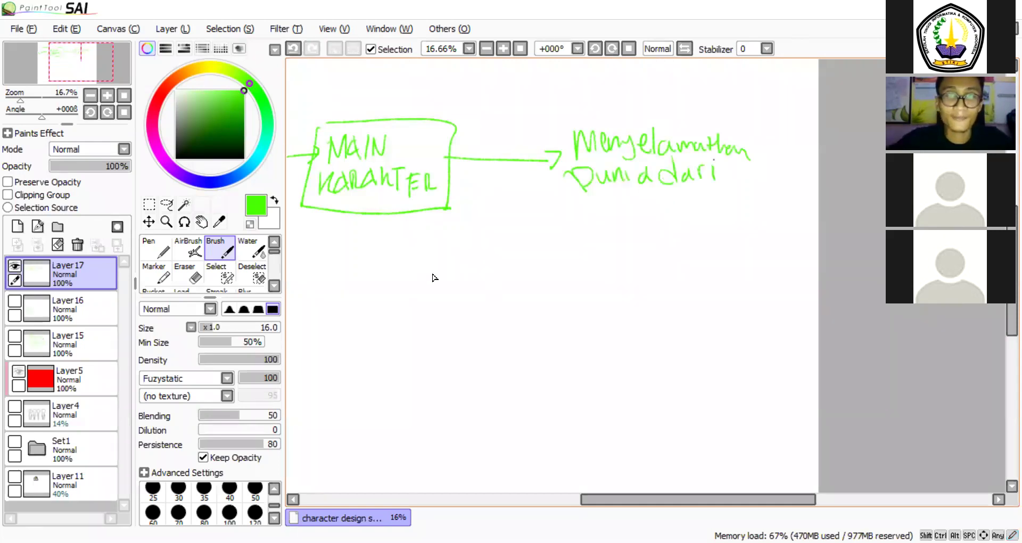
pyautogui.click(578, 190)
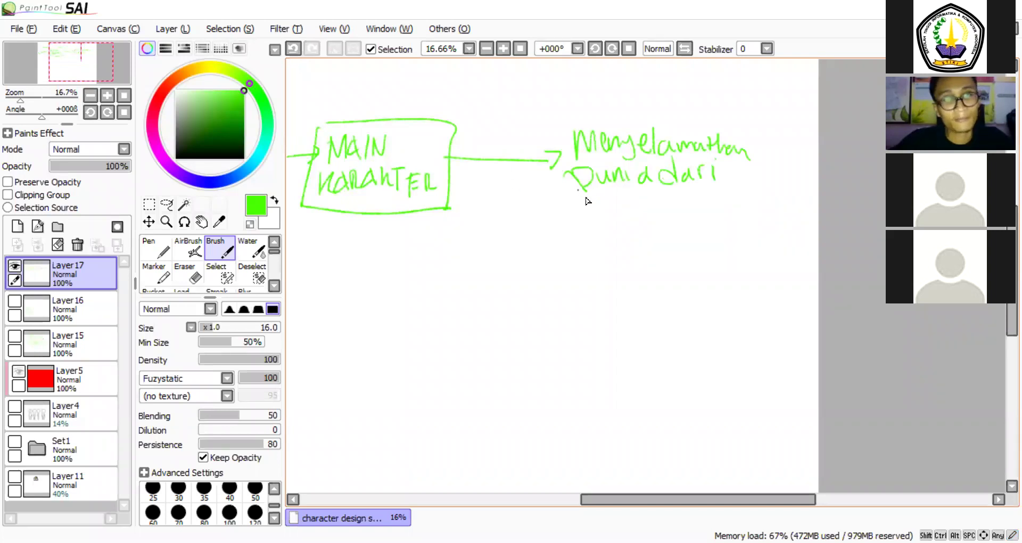
pyautogui.moveTo(575, 195)
pyautogui.mouseDown()
pyautogui.moveTo(636, 216)
pyautogui.moveTo(730, 207)
pyautogui.mouseUp()
# Draw a box around the "Menyelamatkan Dunia dari Virus Corona" text.
pyautogui.moveTo(557, 228)
pyautogui.mouseDown()
pyautogui.moveTo(628, 114)
pyautogui.moveTo(746, 229)
pyautogui.mouseUp()
pyautogui.moveTo(564, 226); pyautogui.dragTo(737, 231)
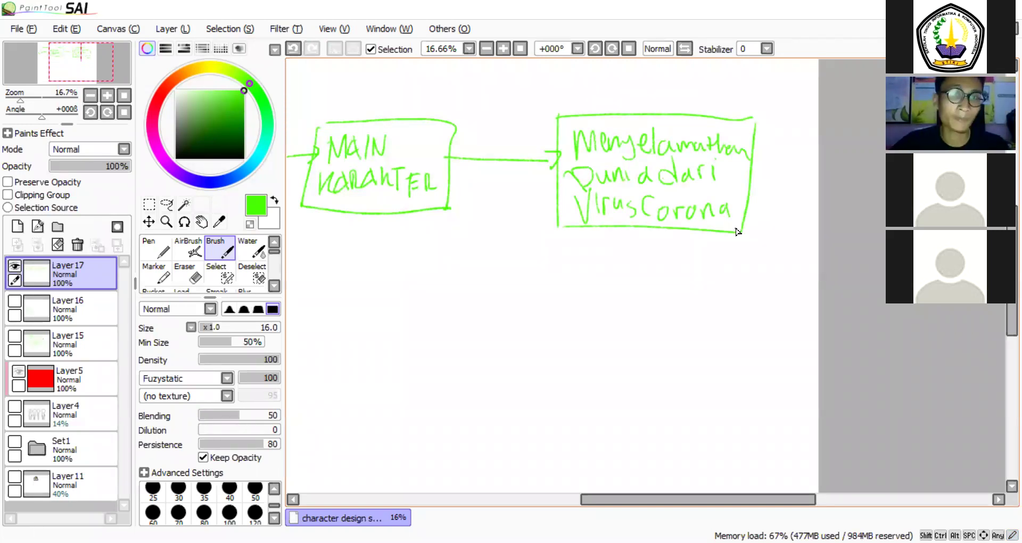
pyautogui.moveTo(565, 244); pyautogui.dragTo(635, 248)
# Draw converging lines from the "Cerita" and "Menyelamatkan" boxes to a point below them and write the genre "Scifie" there.
pyautogui.moveTo(516, 238); pyautogui.dragTo(539, 230)
pyautogui.scroll(-1, 395, 231)
pyautogui.moveTo(385, 217); pyautogui.dragTo(515, 291)
pyautogui.moveTo(663, 238)
pyautogui.mouseDown()
pyautogui.moveTo(569, 299)
pyautogui.moveTo(503, 321)
pyautogui.mouseUp()
pyautogui.hotkey('ctrl', 'z')
pyautogui.hotkey('ctrl', 'z')
pyautogui.moveTo(526, 309); pyautogui.dragTo(540, 324)
pyautogui.moveTo(538, 315); pyautogui.dragTo(553, 322)
pyautogui.moveTo(556, 316); pyautogui.dragTo(569, 321)
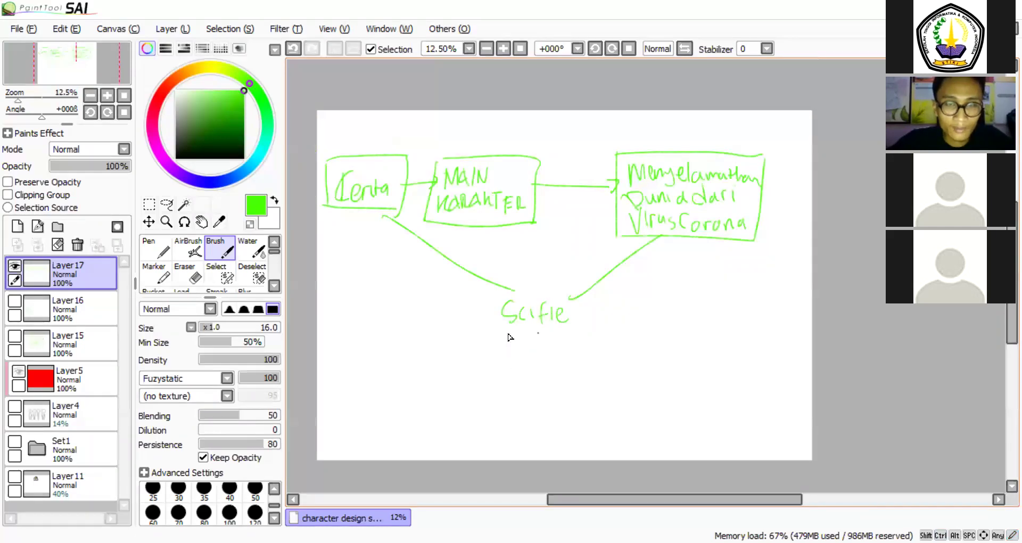
# Write the genre "SuperHero" below "Scifie".
pyautogui.moveTo(511, 331); pyautogui.dragTo(500, 353)
pyautogui.moveTo(515, 340)
pyautogui.mouseDown()
pyautogui.moveTo(549, 338)
pyautogui.moveTo(564, 352)
pyautogui.mouseUp()
pyautogui.moveTo(553, 344); pyautogui.dragTo(566, 342)
pyautogui.moveTo(577, 340); pyautogui.dragTo(569, 350)
pyautogui.moveTo(578, 352); pyautogui.dragTo(583, 339)
pyautogui.moveTo(590, 336); pyautogui.dragTo(589, 337)
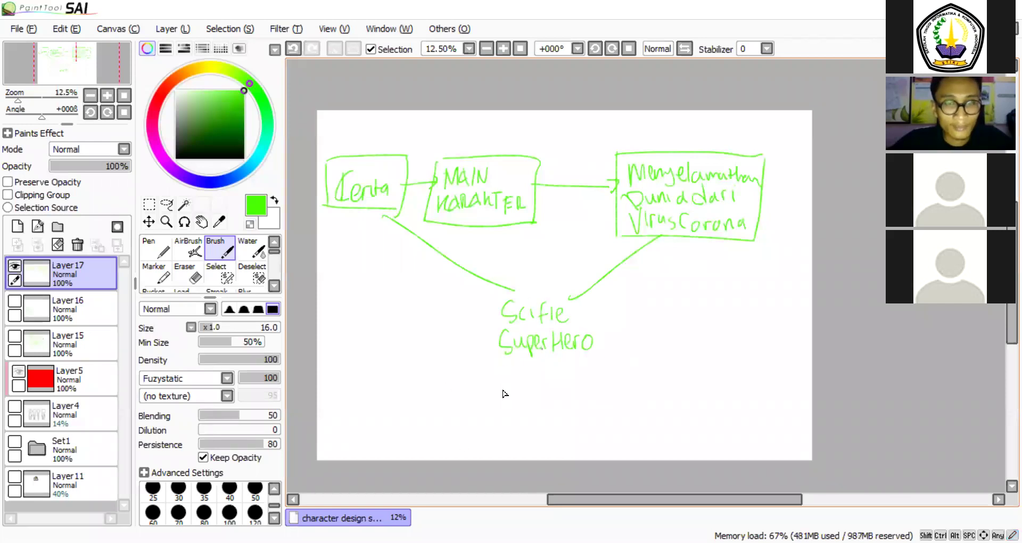
# Write the genre "Fantasy" below "SuperHero".
pyautogui.moveTo(498, 358); pyautogui.dragTo(501, 391)
pyautogui.moveTo(497, 360); pyautogui.dragTo(506, 357)
pyautogui.moveTo(499, 376); pyautogui.dragTo(506, 373)
pyautogui.moveTo(507, 381)
pyautogui.mouseDown()
pyautogui.moveTo(514, 373)
pyautogui.moveTo(532, 380)
pyautogui.mouseUp()
pyautogui.moveTo(535, 367); pyautogui.dragTo(564, 391)
pyautogui.moveTo(568, 371); pyautogui.dragTo(570, 391)
# Write "Comedy" at the end of the genre list and circle "Fantasy".
pyautogui.moveTo(509, 396); pyautogui.dragTo(510, 416)
pyautogui.moveTo(519, 403); pyautogui.dragTo(546, 411)
pyautogui.moveTo(549, 404); pyautogui.dragTo(567, 395)
pyautogui.moveTo(574, 398); pyautogui.dragTo(586, 422)
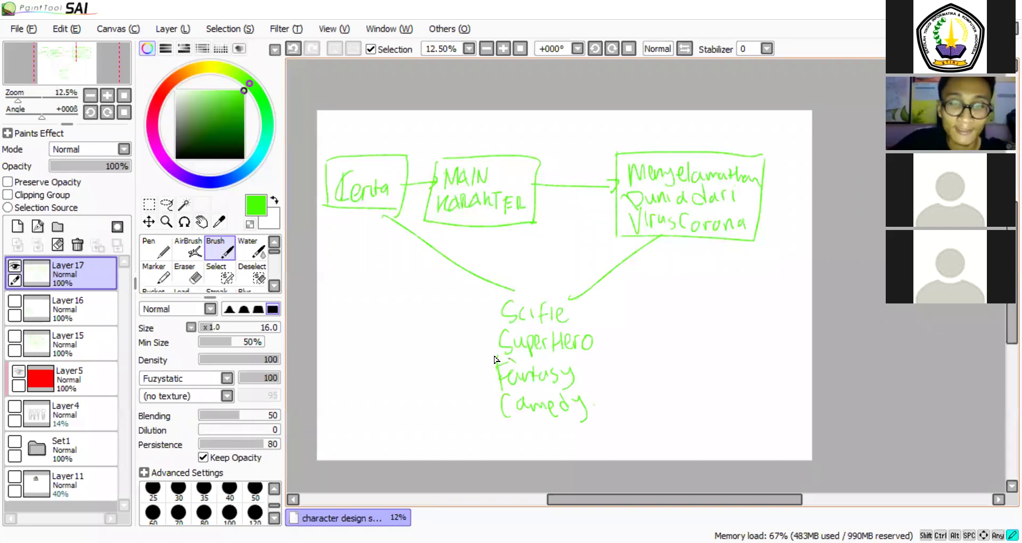
pyautogui.moveTo(593, 376); pyautogui.dragTo(553, 350)
pyautogui.moveTo(593, 376); pyautogui.dragTo(502, 366)
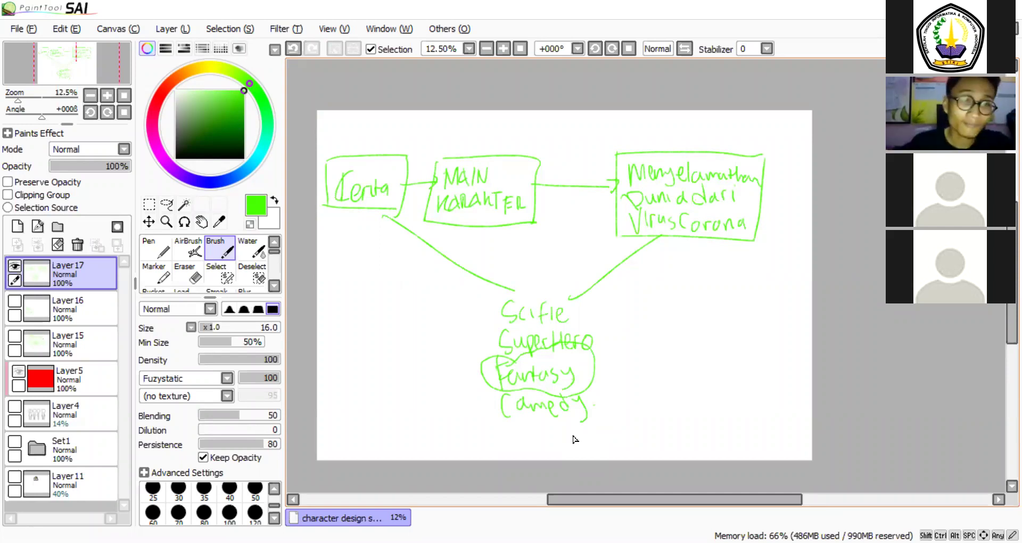
# Hide Layer17, show Layer16 and Layer15 again, and make Layer16 the active layer.
pyautogui.click(15, 301)
pyautogui.click(15, 266)
pyautogui.click(15, 336)
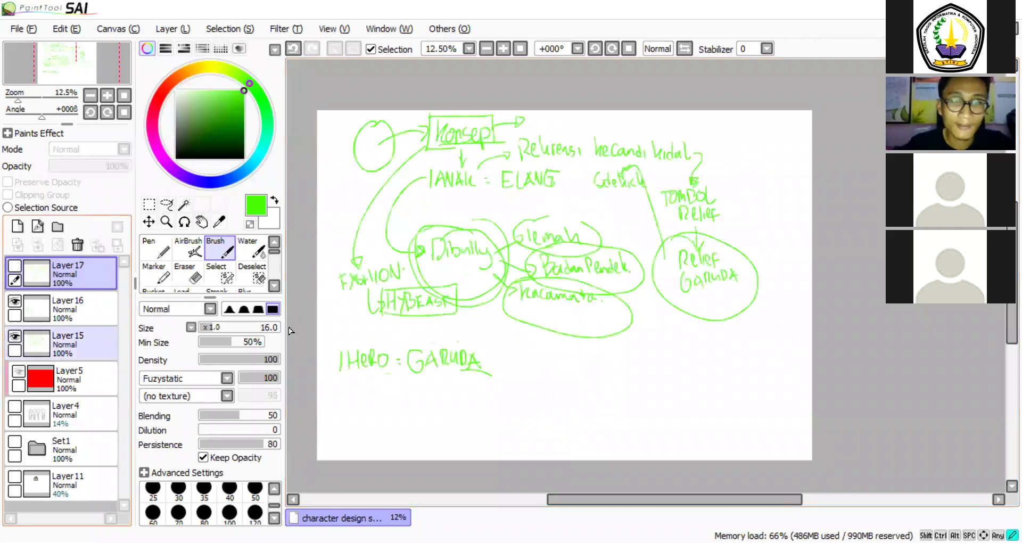
pyautogui.click(410, 319)
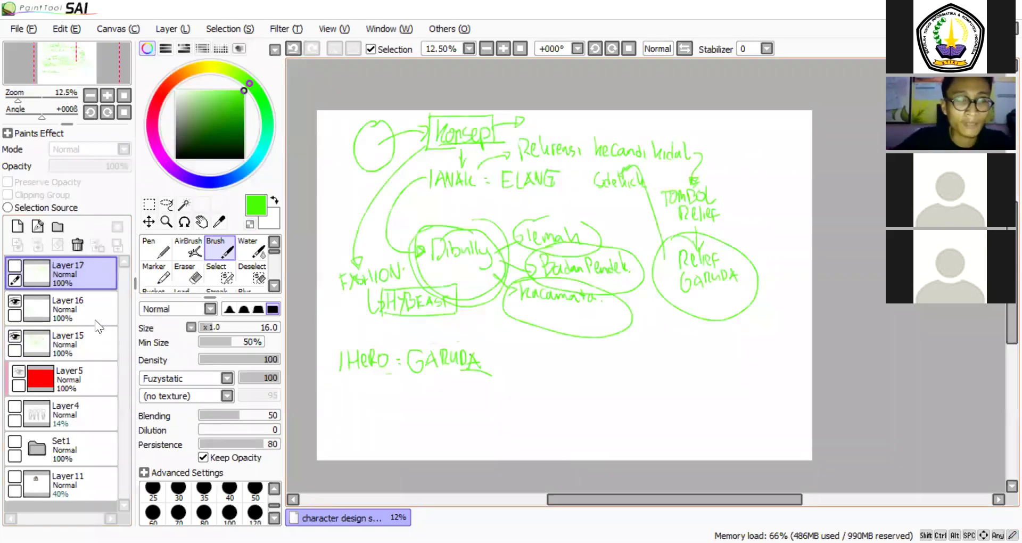
pyautogui.keyDown('ctrl'); pyautogui.click(54, 303); pyautogui.keyUp('ctrl')
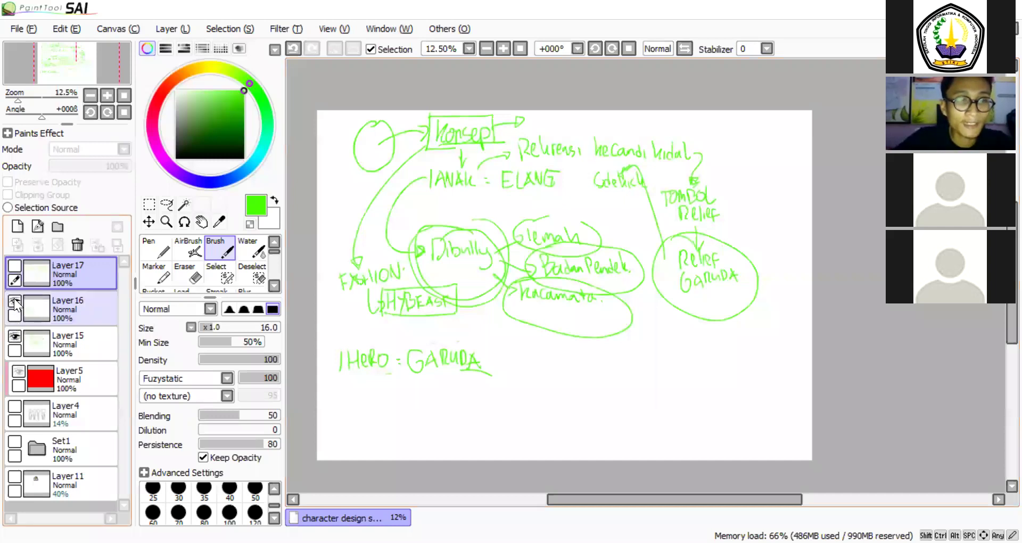
pyautogui.keyDown('ctrl'); pyautogui.click(83, 310); pyautogui.keyUp('ctrl')
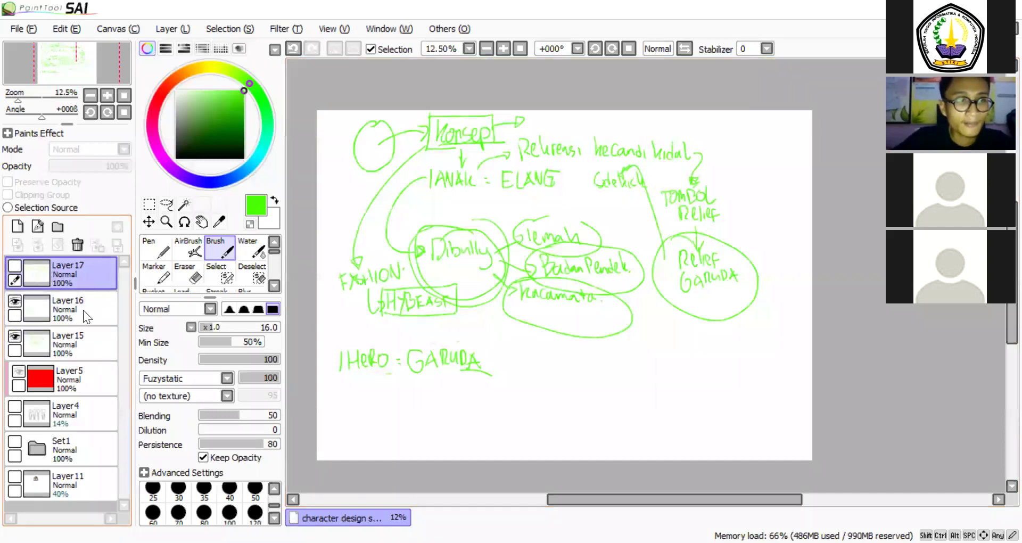
pyautogui.click(80, 303)
# Draw an arrow from the "HYBEAST" box to a boxed word "Kartun", and another arrow from there to a boxed "OG".
pyautogui.moveTo(459, 309); pyautogui.dragTo(504, 349)
pyautogui.moveTo(523, 340); pyautogui.dragTo(522, 355)
pyautogui.moveTo(533, 340); pyautogui.dragTo(535, 353)
pyautogui.moveTo(544, 345); pyautogui.dragTo(563, 352)
pyautogui.moveTo(557, 344); pyautogui.dragTo(571, 342)
pyautogui.moveTo(571, 344); pyautogui.dragTo(589, 351)
pyautogui.moveTo(512, 325)
pyautogui.mouseDown()
pyautogui.moveTo(598, 361)
pyautogui.moveTo(587, 365)
pyautogui.mouseUp()
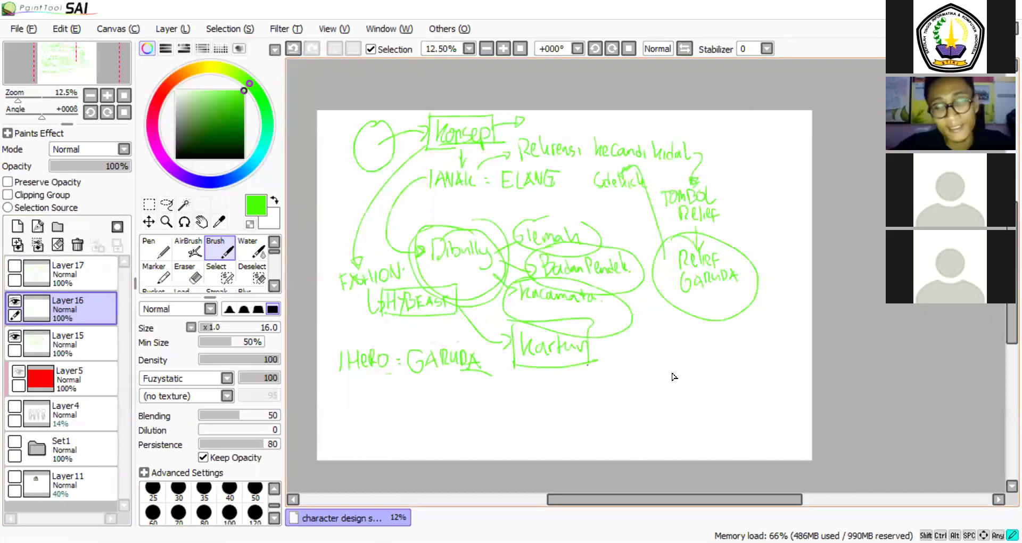
pyautogui.moveTo(586, 326); pyautogui.dragTo(649, 336)
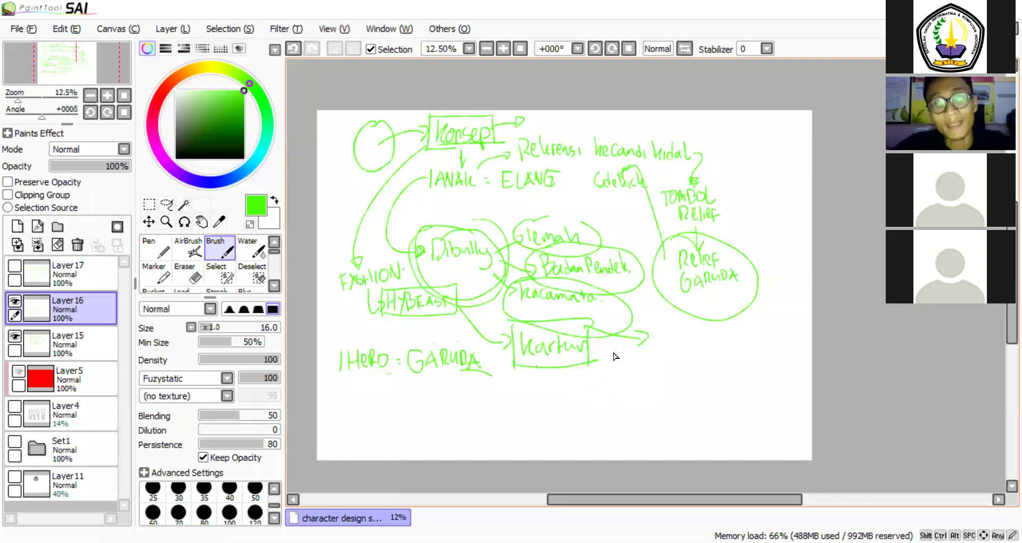
pyautogui.moveTo(665, 325); pyautogui.dragTo(706, 353)
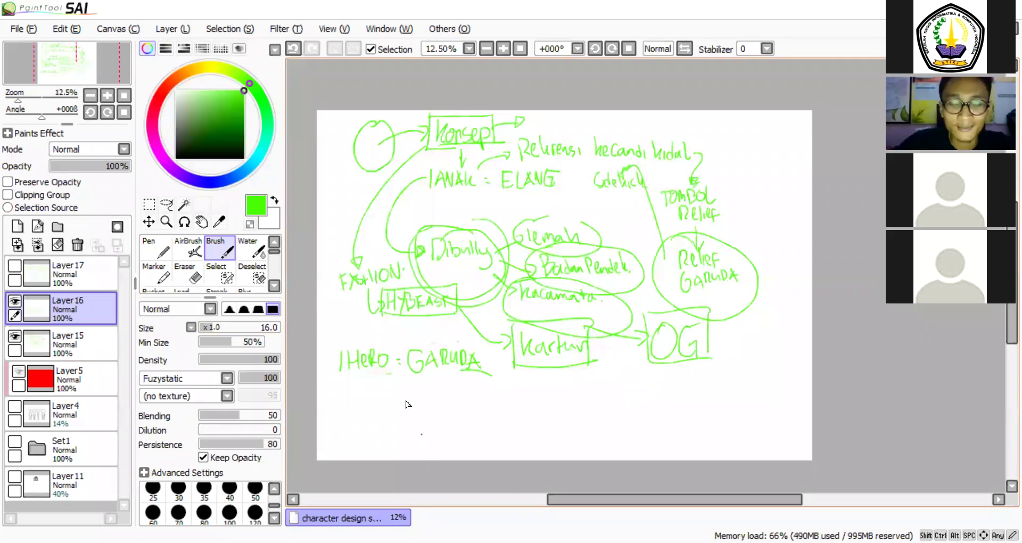
# Draw a box around "GARUDA" in the hero line and add short marks above it.
pyautogui.moveTo(401, 340)
pyautogui.mouseDown()
pyautogui.moveTo(407, 384)
pyautogui.moveTo(491, 377)
pyautogui.mouseUp()
pyautogui.moveTo(478, 345); pyautogui.dragTo(481, 374)
pyautogui.moveTo(419, 344); pyautogui.dragTo(395, 333)
pyautogui.moveTo(400, 327); pyautogui.dragTo(452, 322)
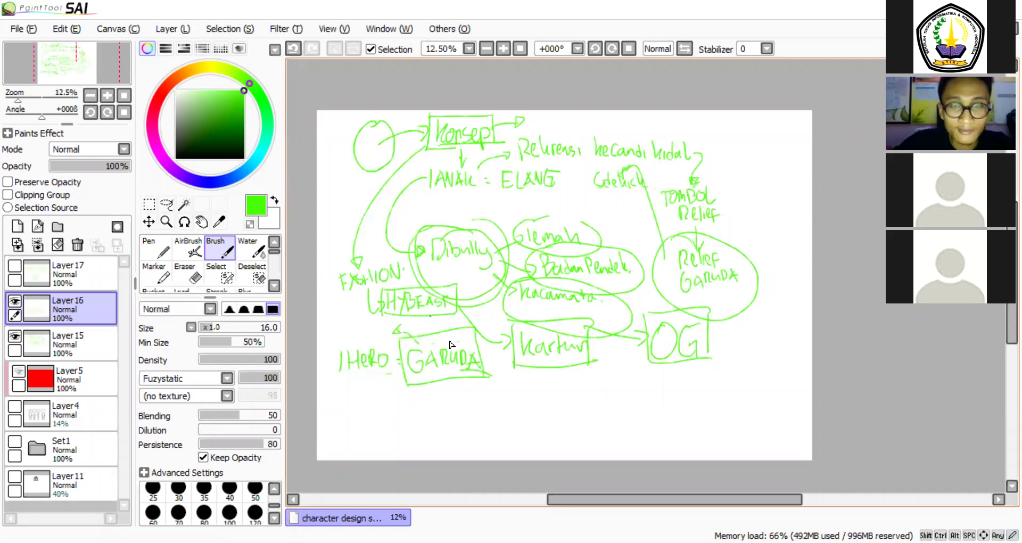
pyautogui.click(321, 360)
# Hide the Layer16 and Layer15 notes and show Layer4 with the four body sketches.
pyautogui.moveTo(16, 307); pyautogui.dragTo(15, 337)
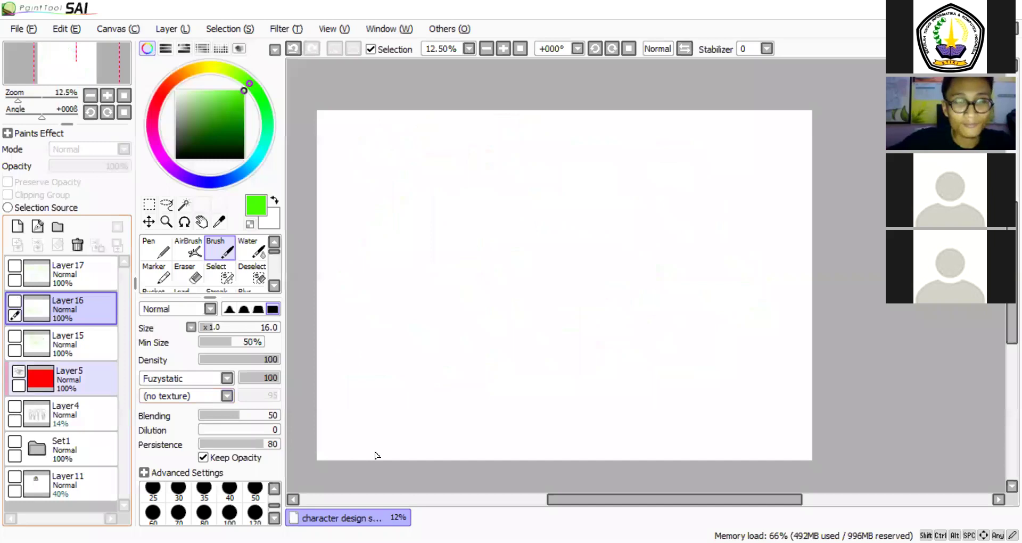
pyautogui.click(15, 407)
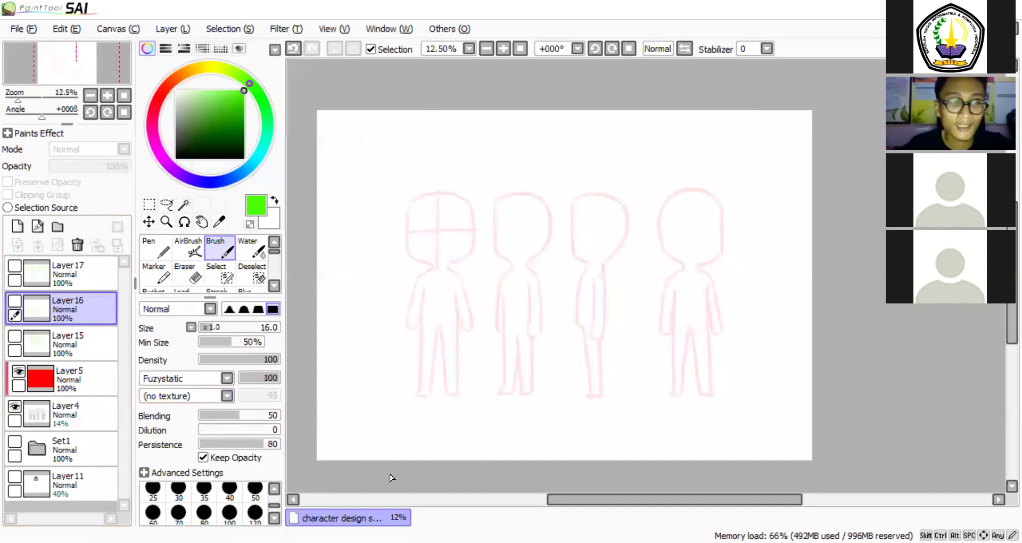
pyautogui.click(457, 384)
pyautogui.click(397, 263)
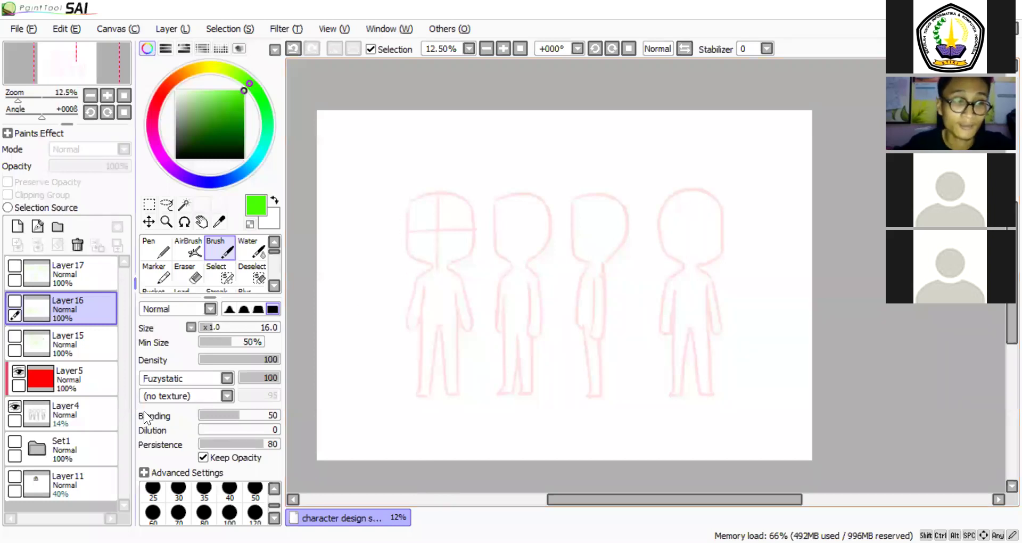
# Show the eagle photo on Layer11, set its opacity to 100% and move it to the canvas's upper-left corner.
pyautogui.click(57, 491)
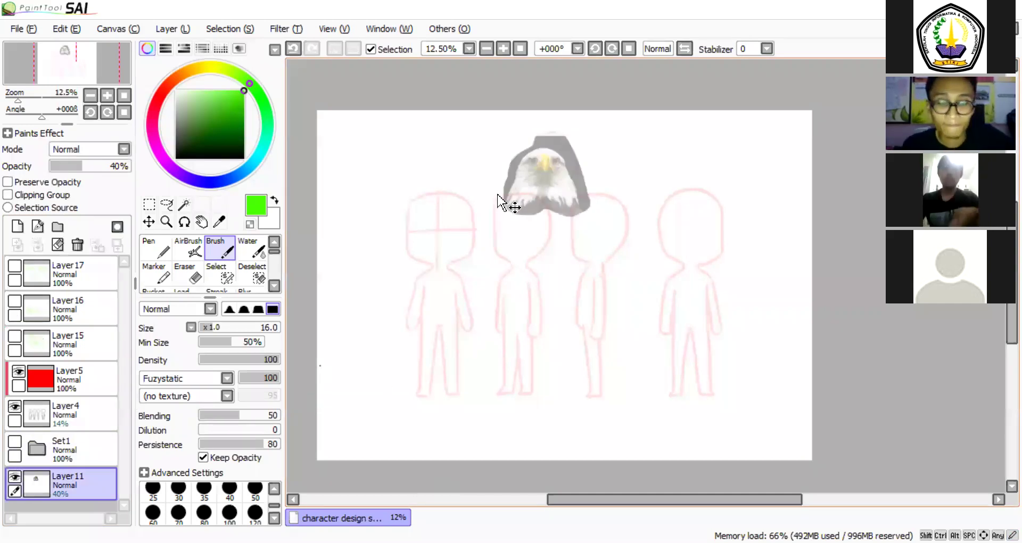
pyautogui.moveTo(539, 202); pyautogui.dragTo(462, 193)
pyautogui.press('0')
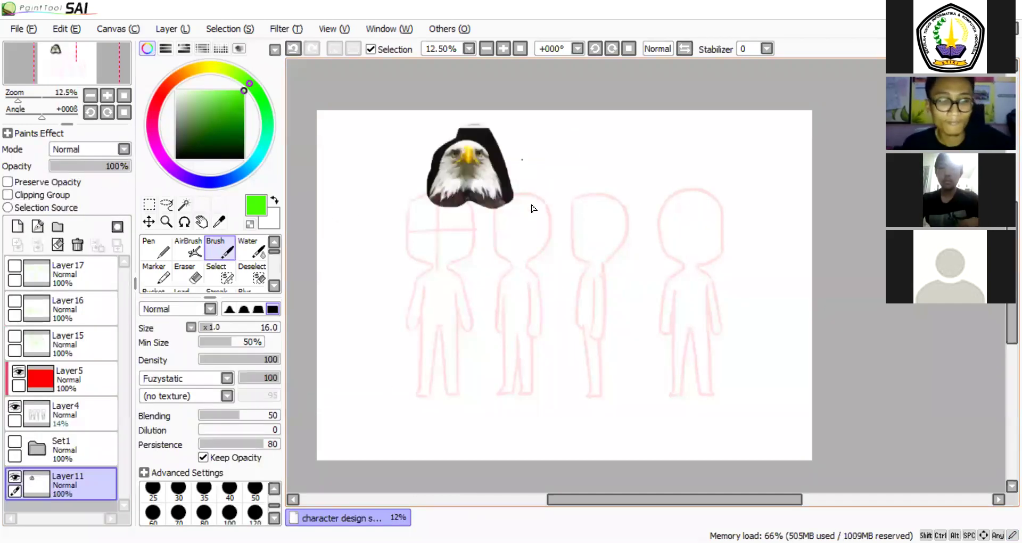
pyautogui.moveTo(489, 204); pyautogui.dragTo(383, 201)
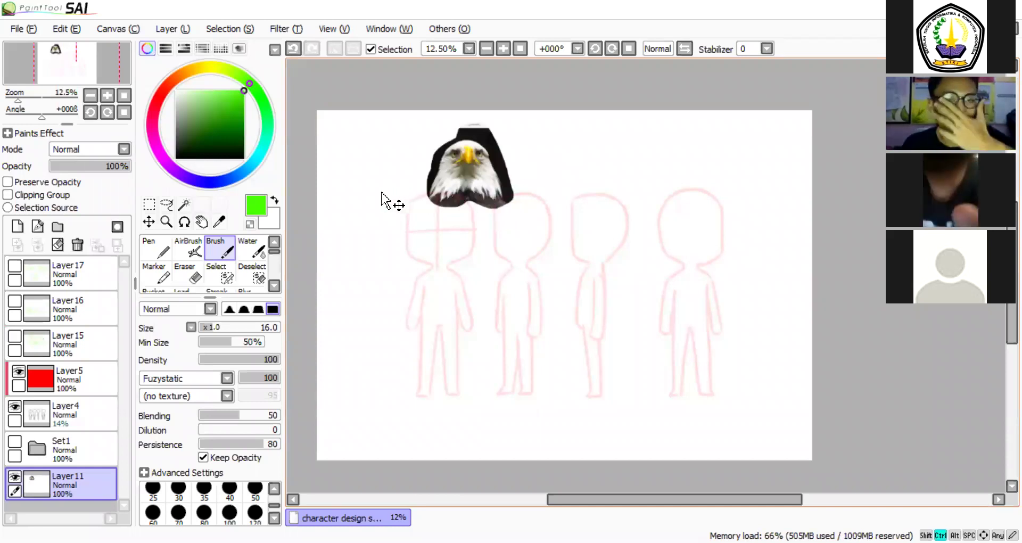
pyautogui.hotkey('ctrl', 't')
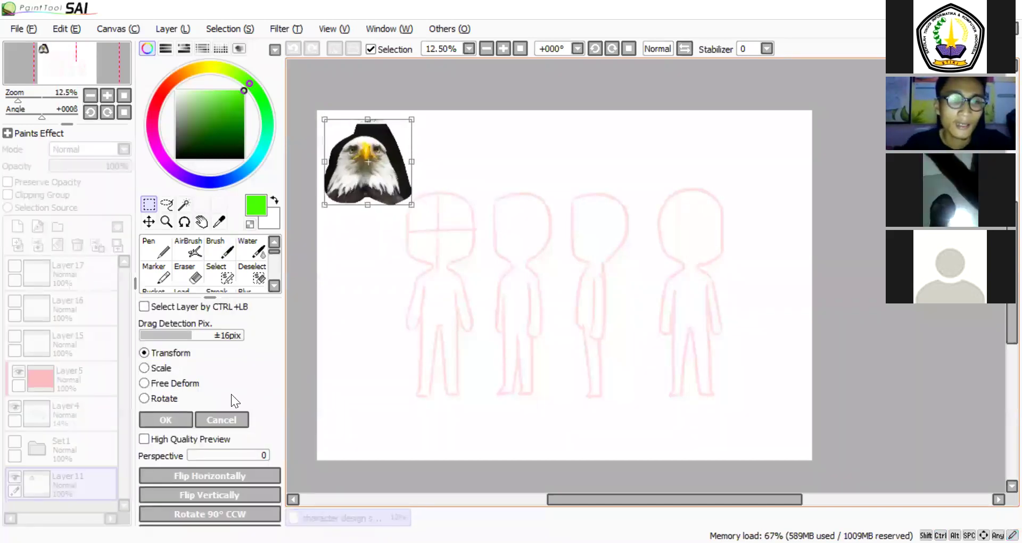
pyautogui.scroll(2, 428, 232)
pyautogui.press('Return')
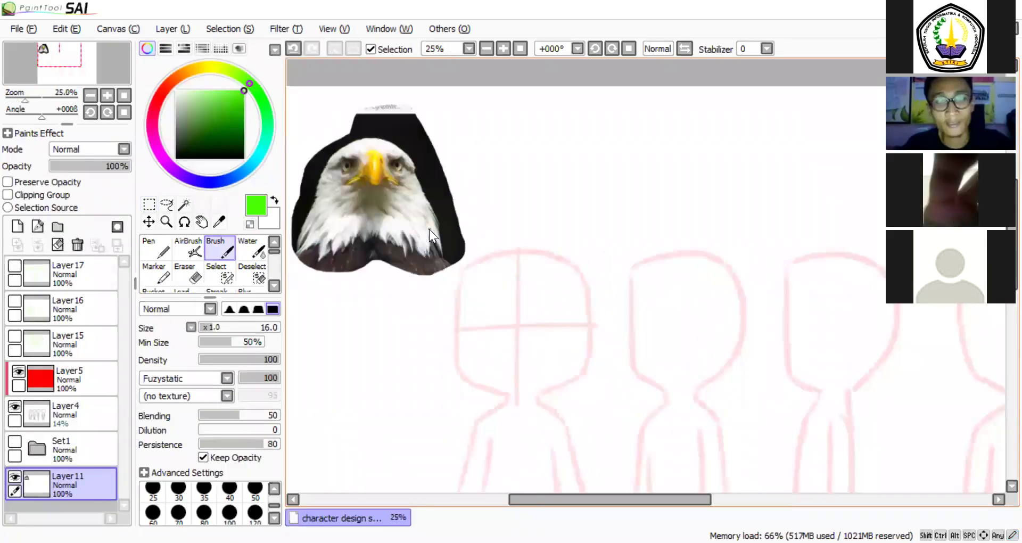
pyautogui.scroll(-1, 429, 229)
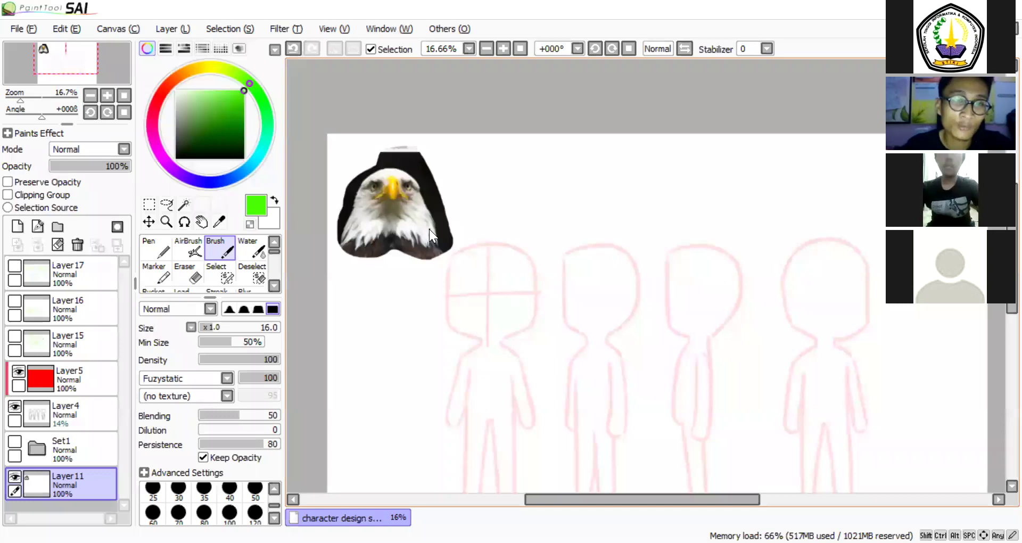
pyautogui.scroll(1, 376, 195)
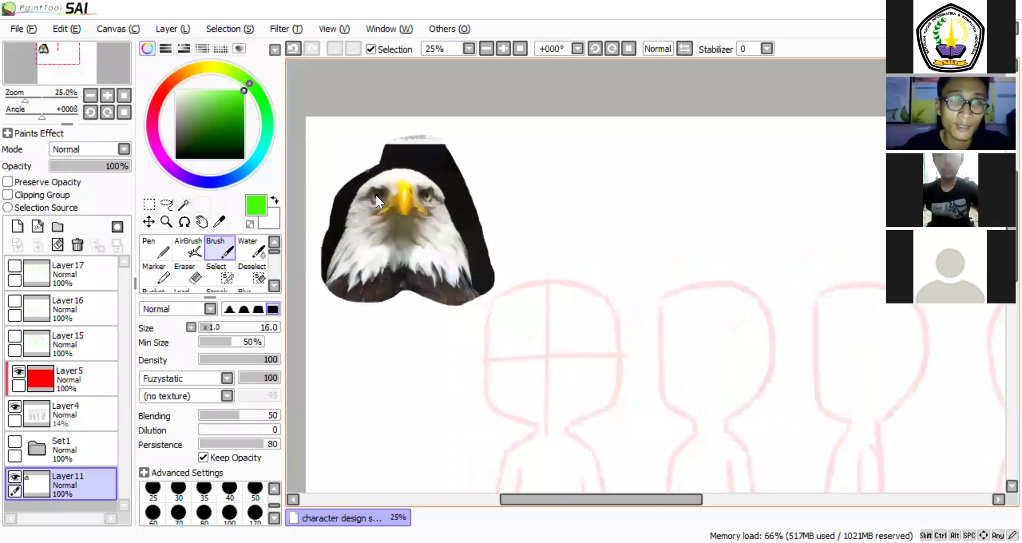
pyautogui.scroll(2, 391, 202)
pyautogui.scroll(-2, 429, 440)
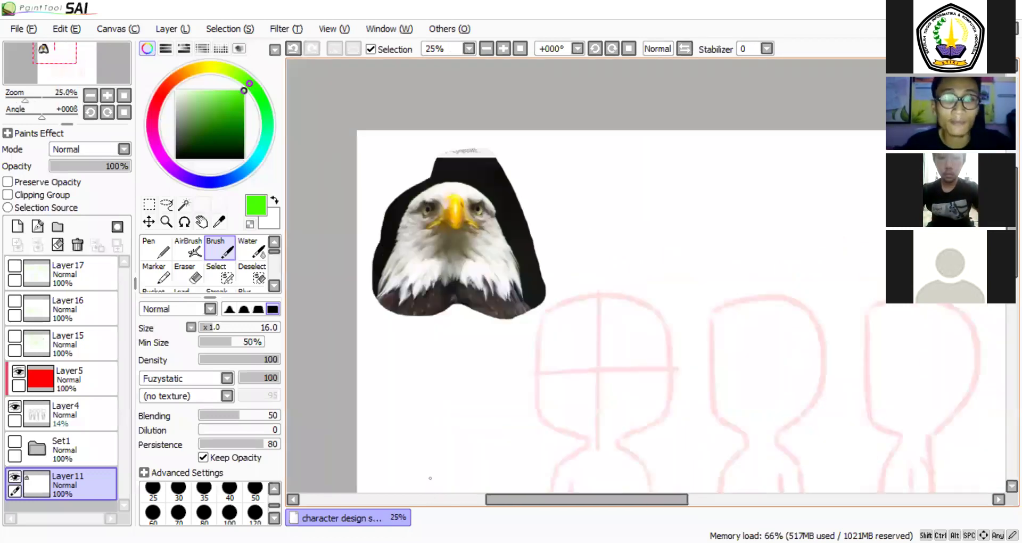
pyautogui.hotkey('alt', 'Tab')
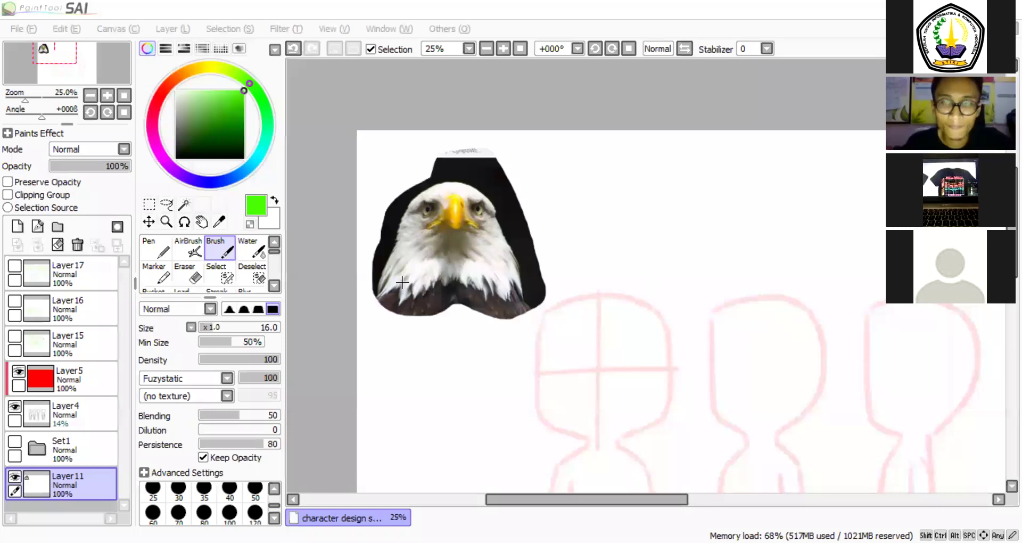
# Paste the eagle image-search screenshot and erase its video-call panel and bottom taskbar.
pyautogui.hotkey('ctrl', 'v')
pyautogui.press('m')
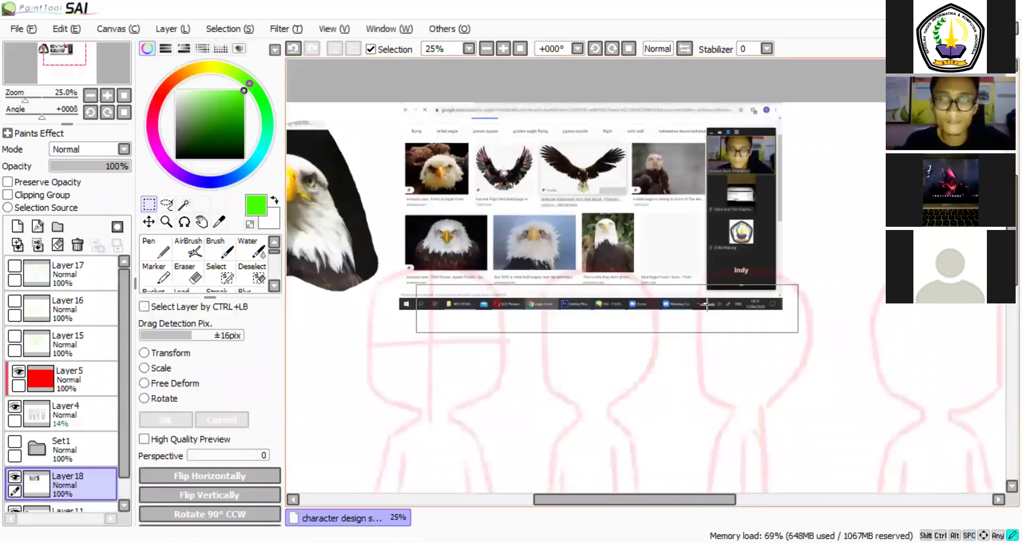
pyautogui.hotkey('ctrl', 'x')
pyautogui.moveTo(790, 101); pyautogui.dragTo(704, 305)
pyautogui.press('Delete')
pyautogui.hotkey('ctrl', 'd')
# Scale the pasted eagle search results down slightly and place them beside the large eagle photo above the body sketches.
pyautogui.hotkey('ctrl', 't')
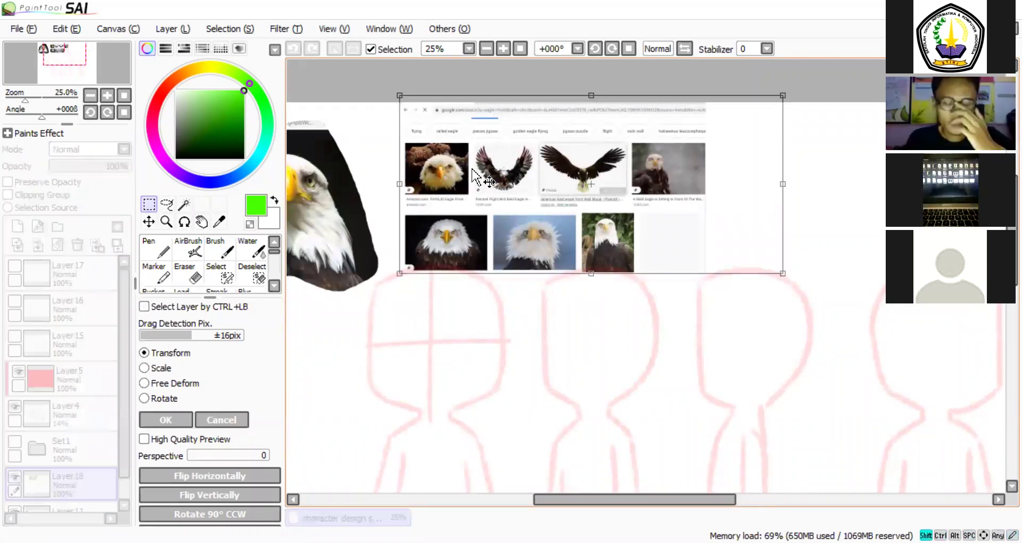
pyautogui.moveTo(400, 96); pyautogui.dragTo(440, 113)
pyautogui.moveTo(502, 192); pyautogui.dragTo(468, 180)
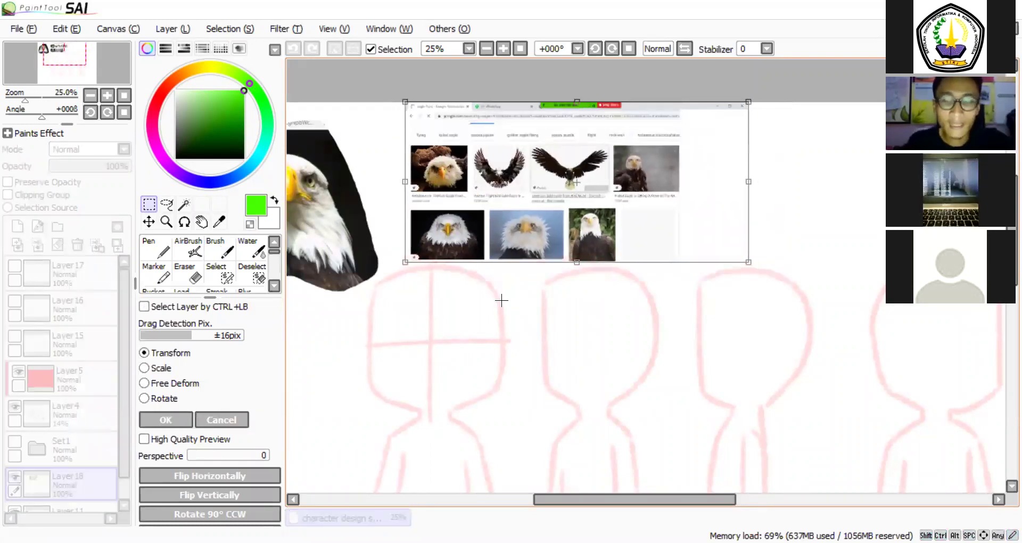
pyautogui.moveTo(538, 164); pyautogui.dragTo(531, 162)
pyautogui.press('Return')
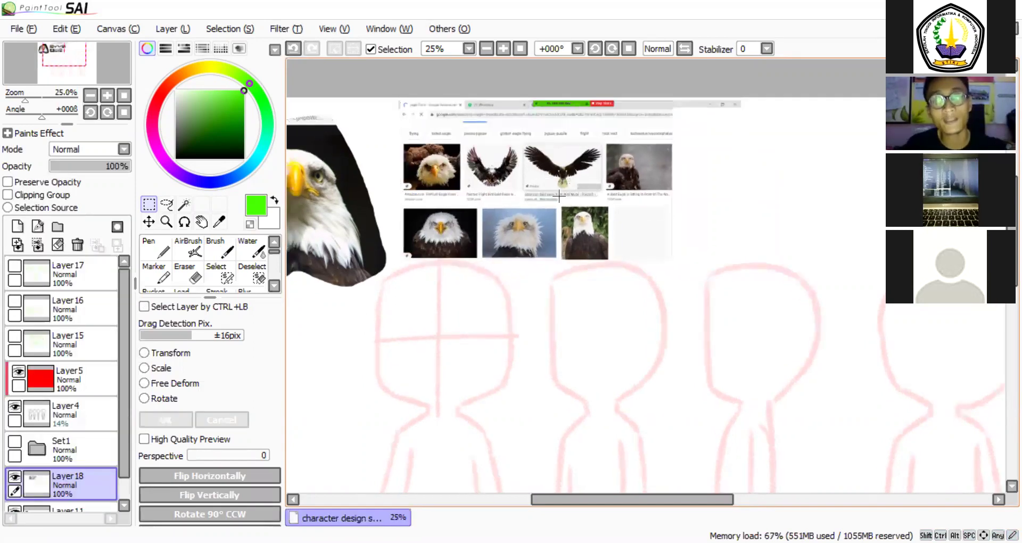
# Examine the pasted eagle reference pictures, comparing the front-facing heads and spread wings with the body sketches.
pyautogui.scroll(3, 532, 165)
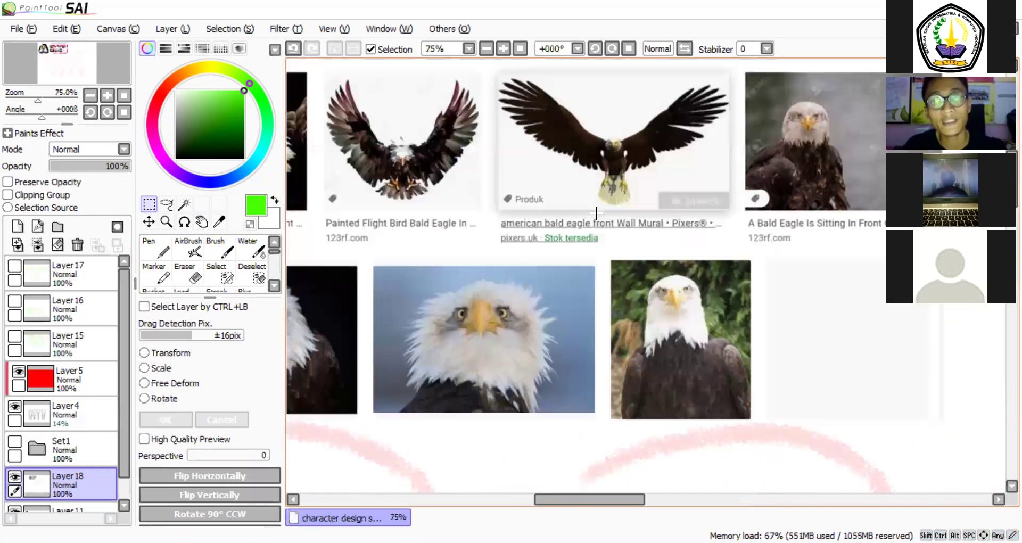
pyautogui.scroll(-1, 599, 213)
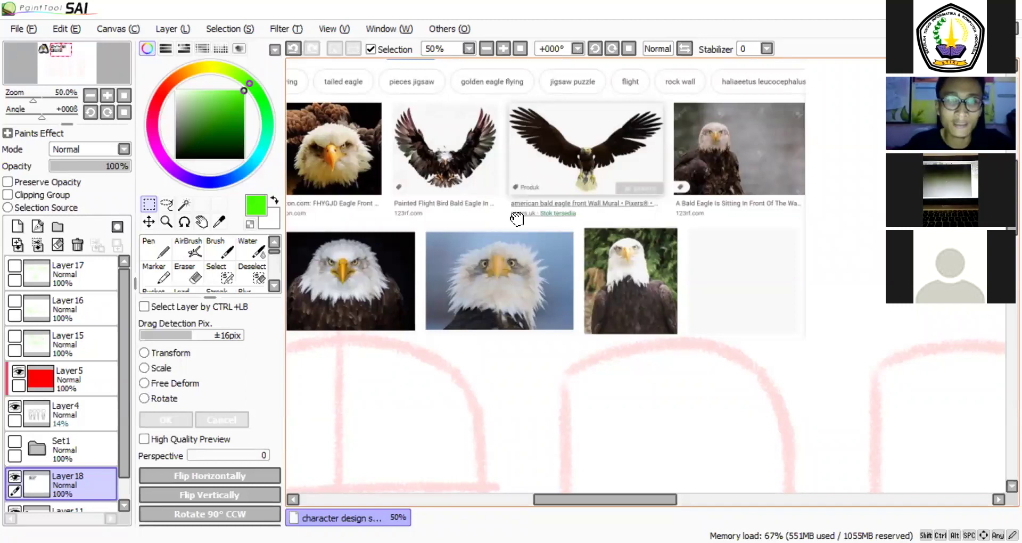
pyautogui.scroll(-1, 516, 218)
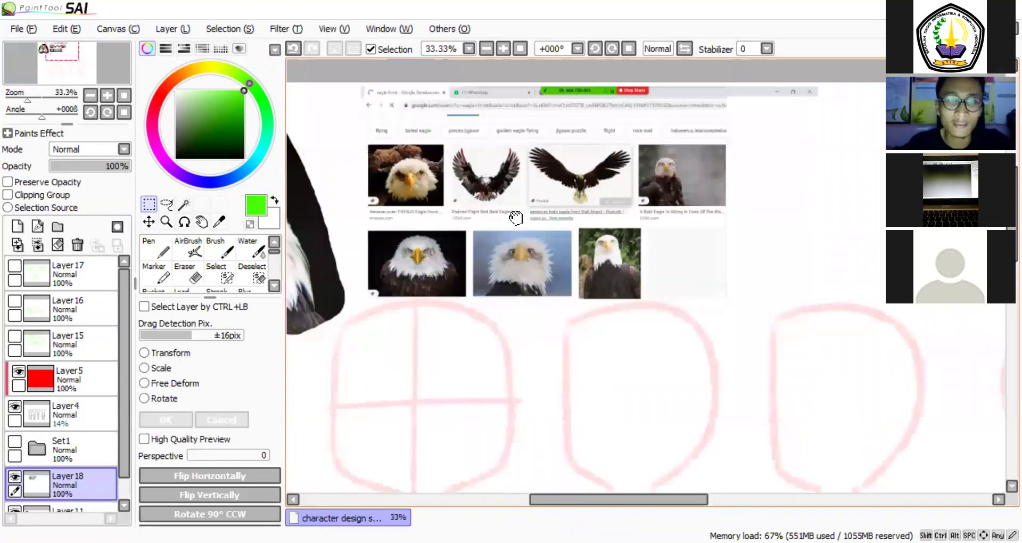
pyautogui.moveTo(516, 218); pyautogui.dragTo(505, 229)
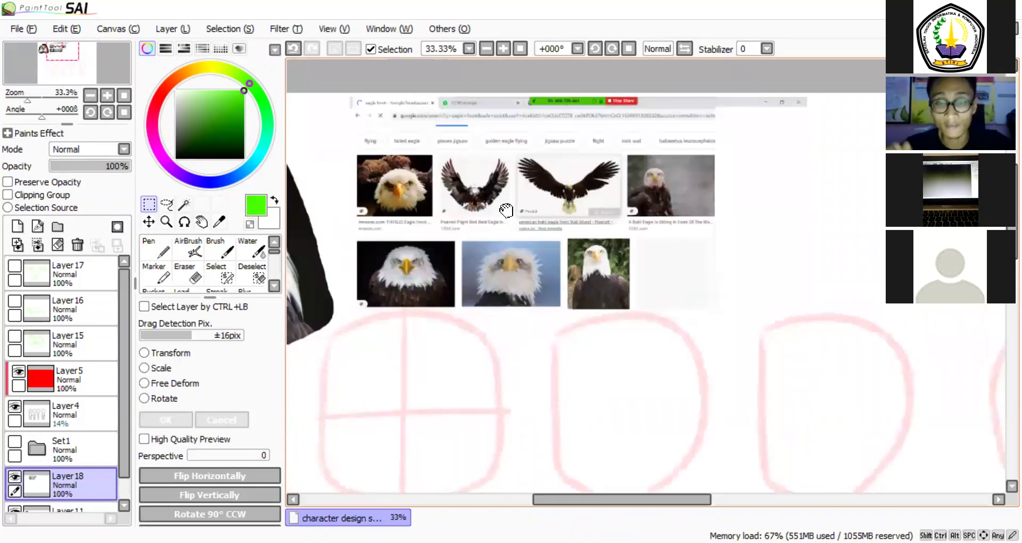
pyautogui.scroll(-2, 505, 227)
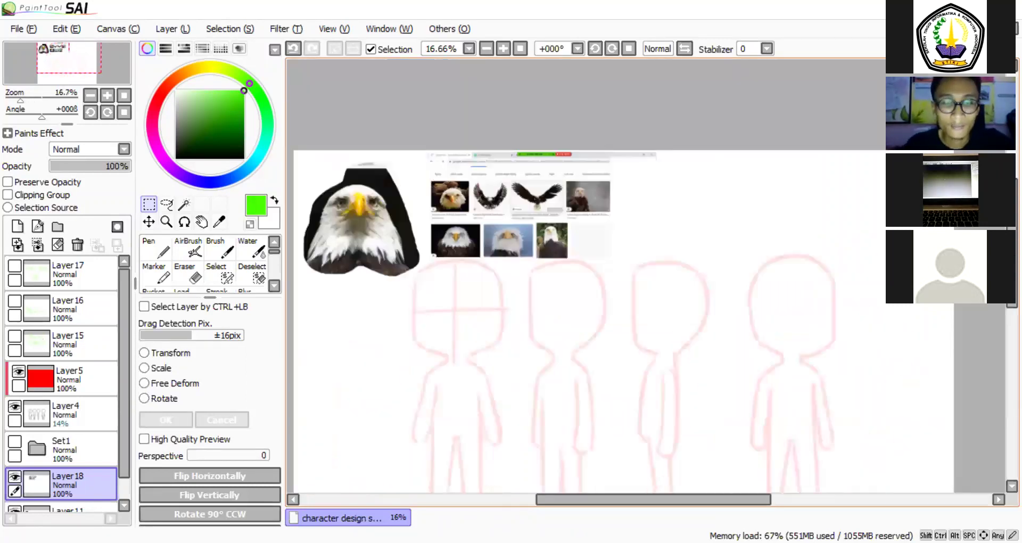
pyautogui.scroll(1, 505, 228)
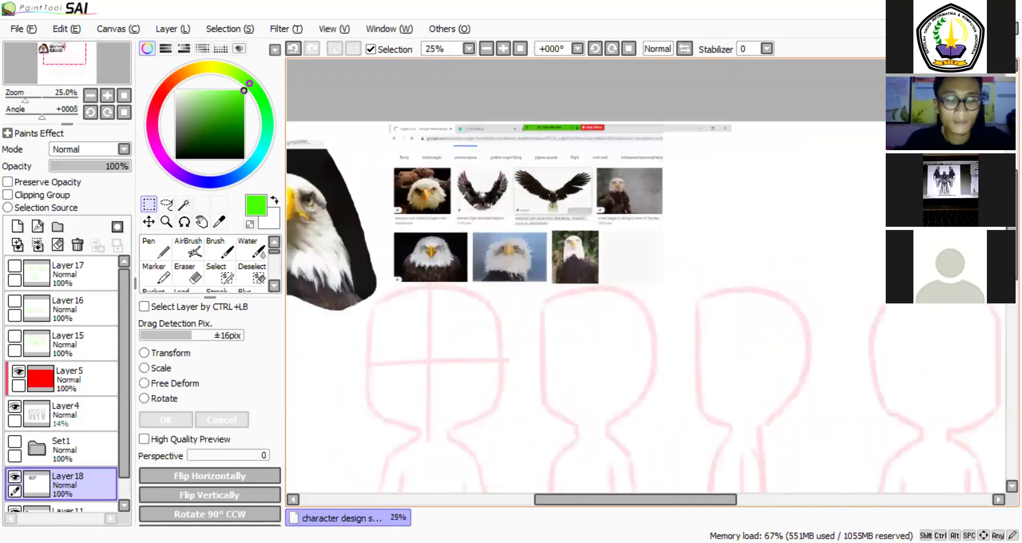
pyautogui.scroll(2, 507, 207)
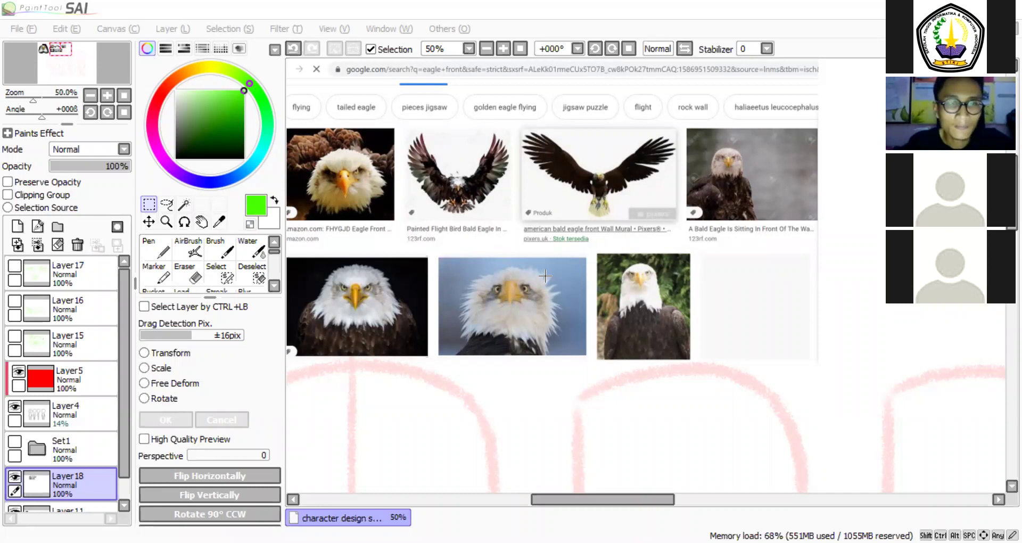
# Paste the streetwear jacket search screenshot, copy its grid of jacket pictures to a separate layer and delete the full screenshot layer.
pyautogui.hotkey('ctrl', 'v')
pyautogui.hotkey('ctrl', '-')
pyautogui.moveTo(666, 359); pyautogui.dragTo(752, 344)
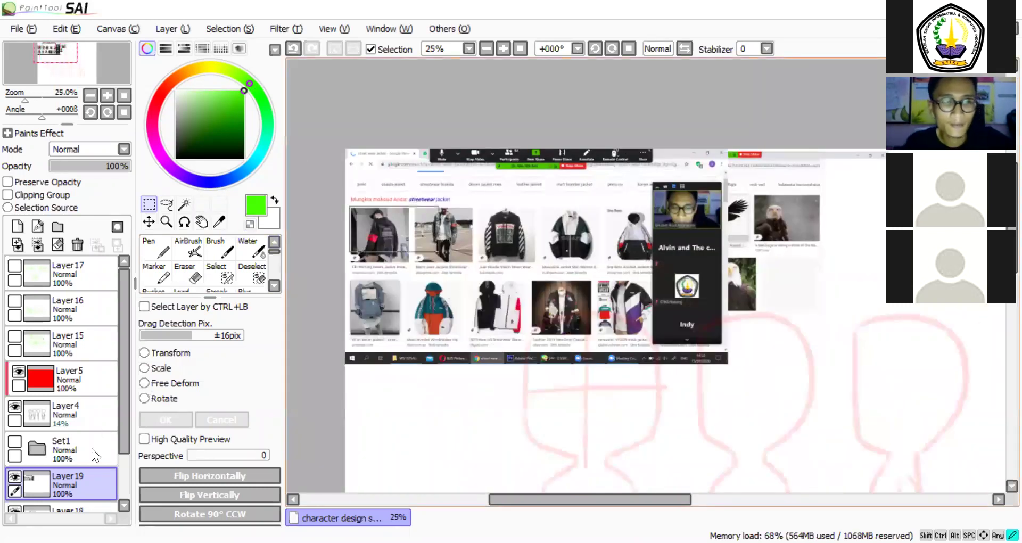
pyautogui.moveTo(349, 207); pyautogui.dragTo(658, 344)
pyautogui.hotkey('ctrl', 'c')
pyautogui.hotkey('ctrl', 'v')
pyautogui.click(77, 506)
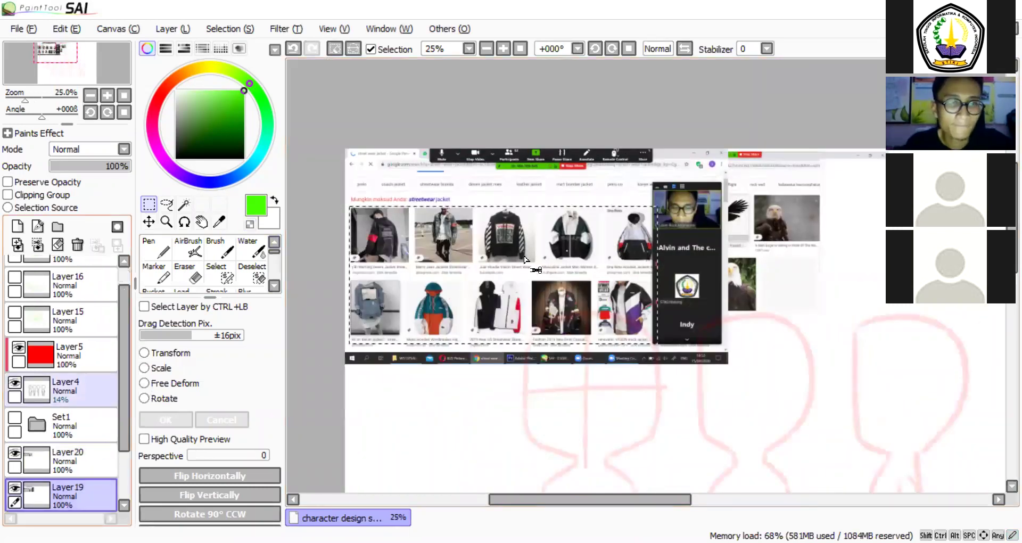
pyautogui.press('Delete')
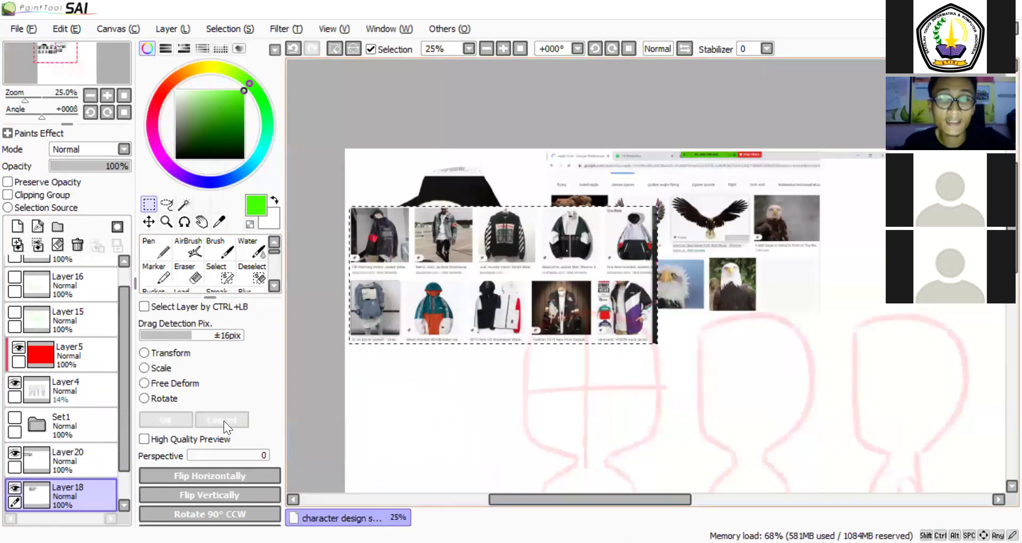
# Move the jacket picture grid on Layer20 to the right of the eagle search results, above the body sketches.
pyautogui.keyDown('ctrl'); pyautogui.click(80, 466); pyautogui.keyUp('ctrl')
pyautogui.hotkey('ctrl', 't')
pyautogui.hotkey('ctrl', 'd')
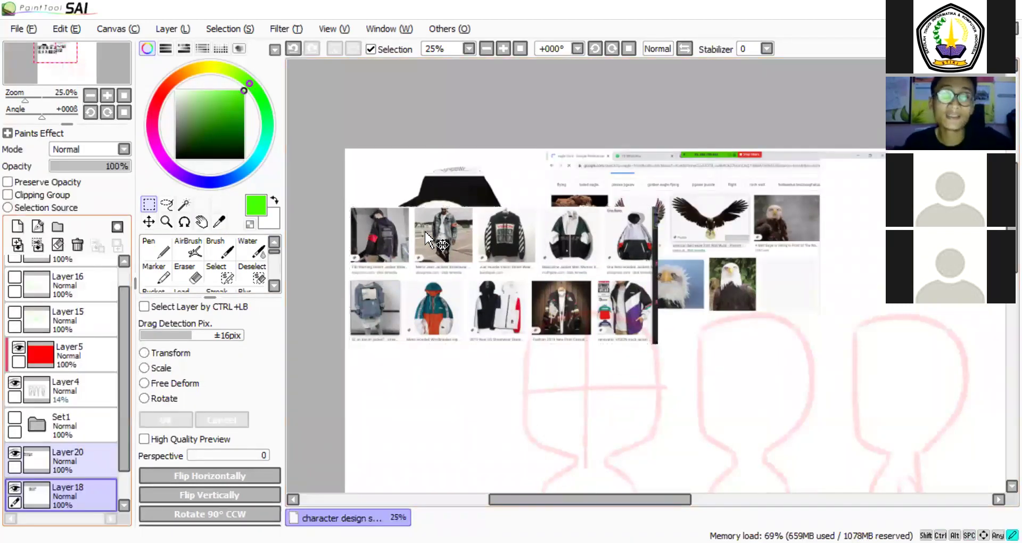
pyautogui.hotkey('ctrl', 't')
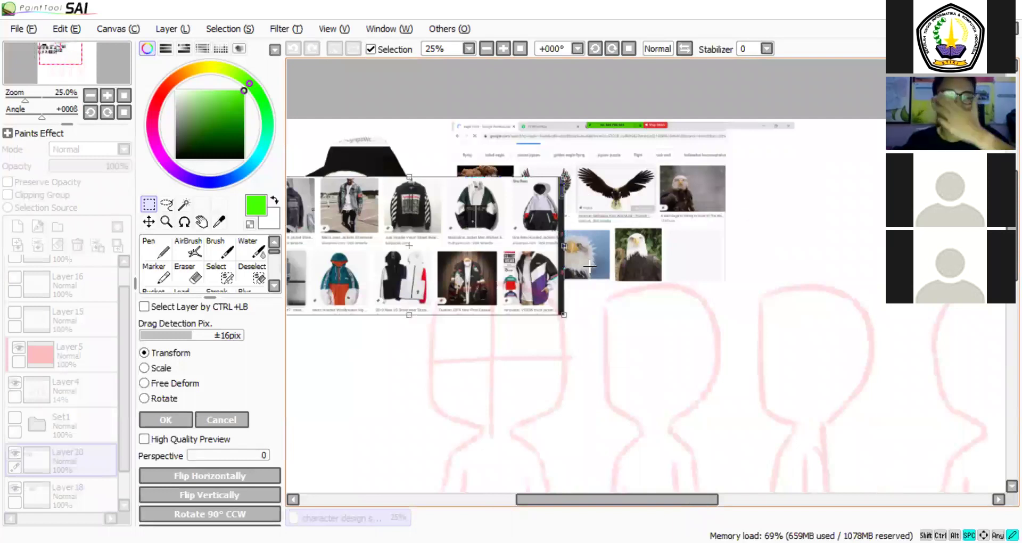
pyautogui.moveTo(610, 187); pyautogui.dragTo(442, 161)
pyautogui.moveTo(325, 216); pyautogui.dragTo(608, 186)
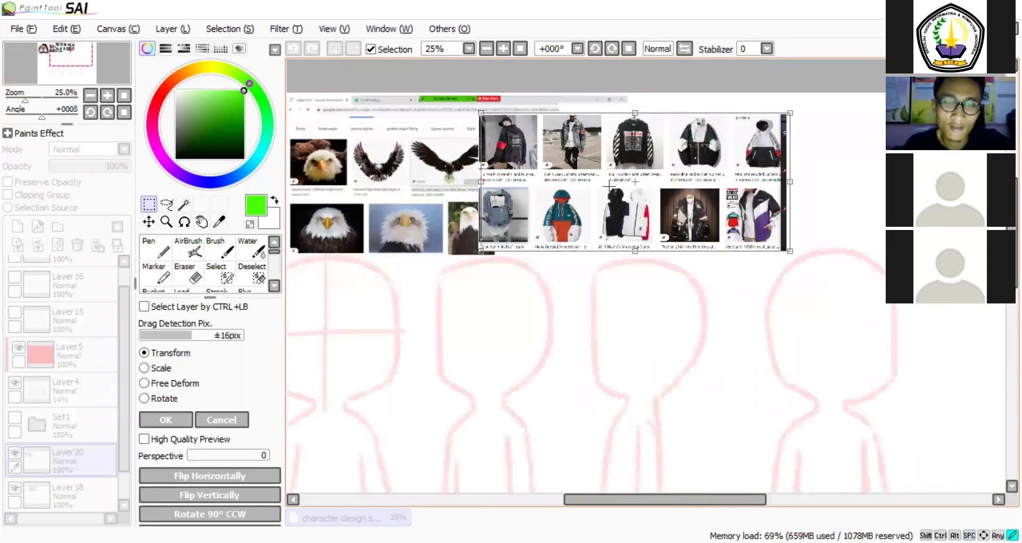
pyautogui.press('Return')
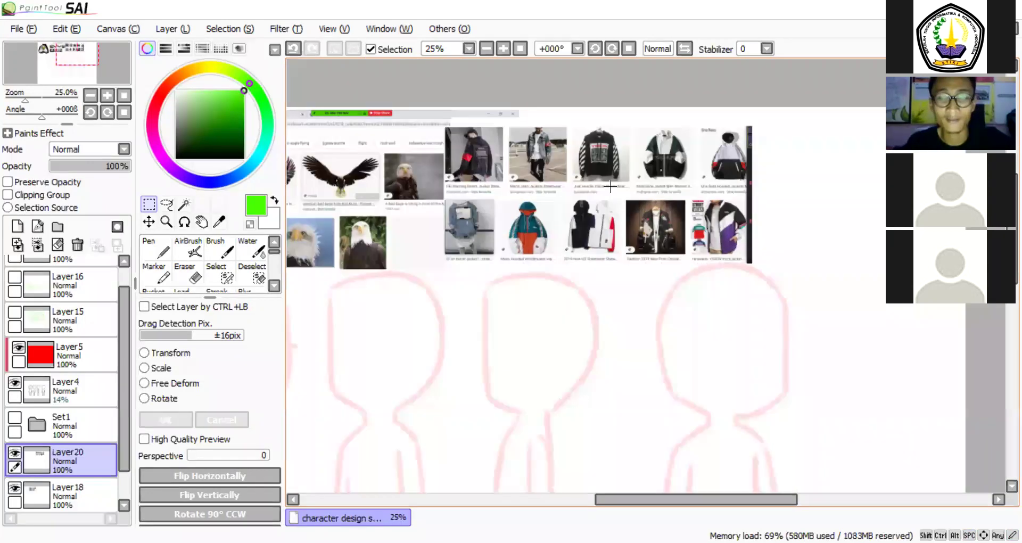
# Add a new empty layer directly above Layer15 for the design sketch.
pyautogui.scroll(1, 609, 187)
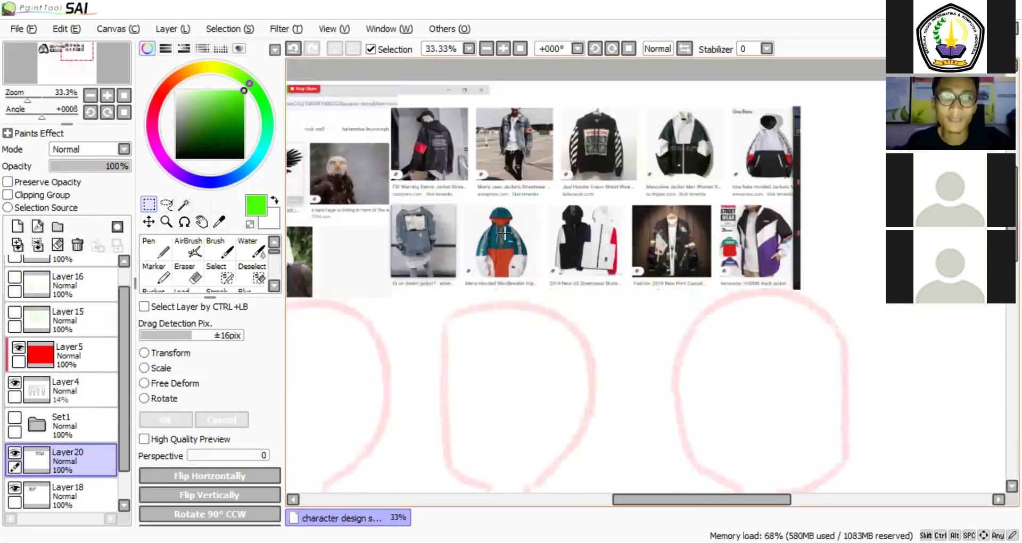
pyautogui.scroll(-3, 291, 367)
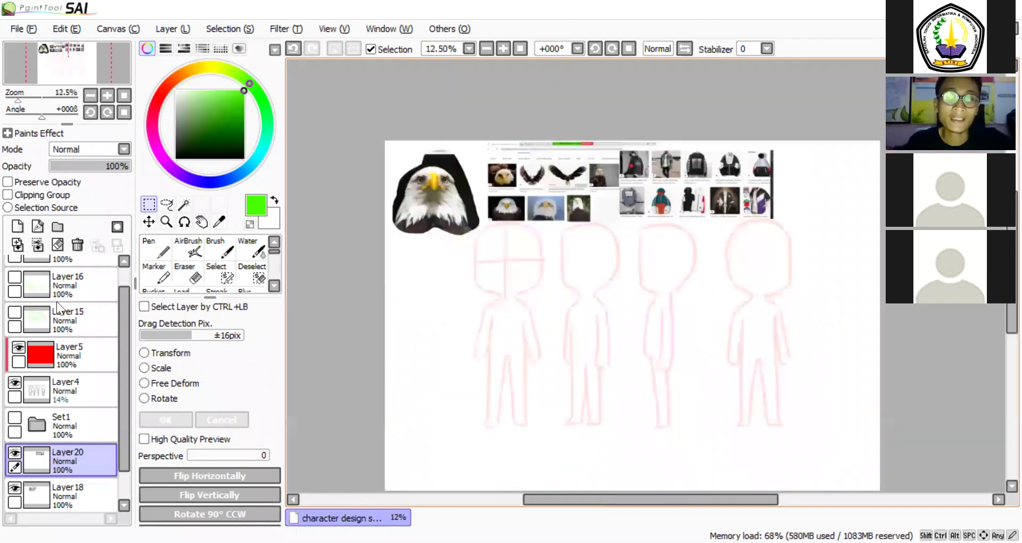
pyautogui.scroll(1, 521, 288)
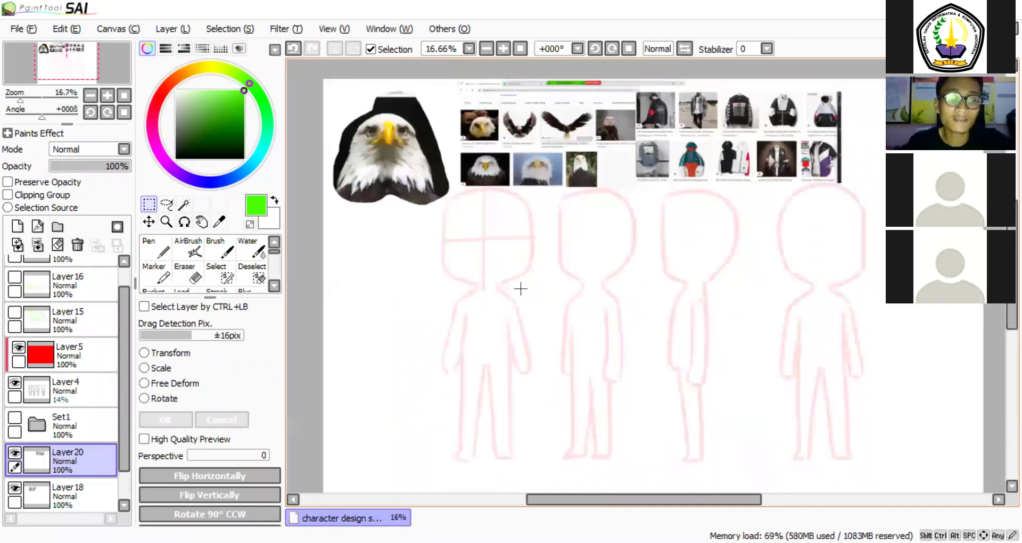
pyautogui.click(69, 321)
pyautogui.click(18, 226)
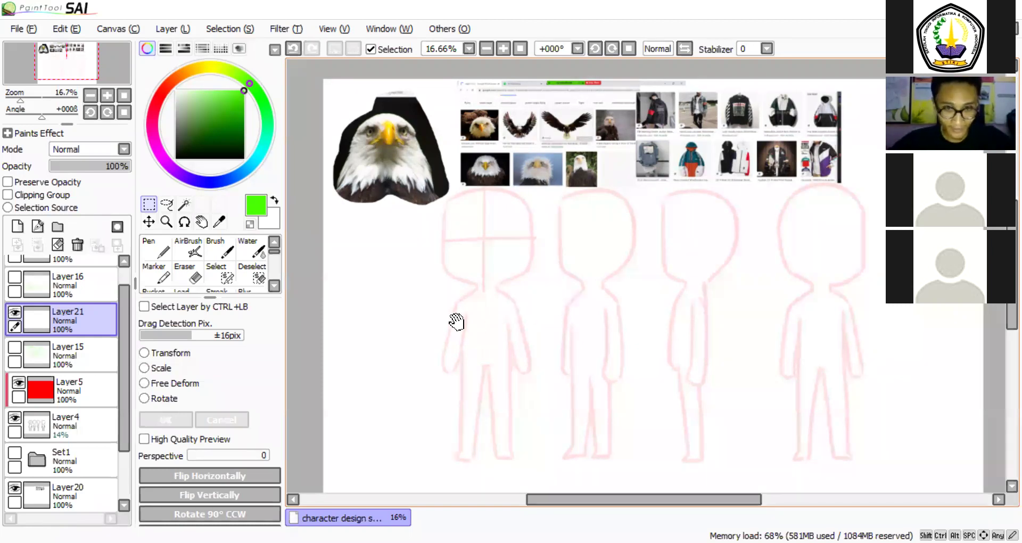
pyautogui.moveTo(523, 291); pyautogui.dragTo(426, 288)
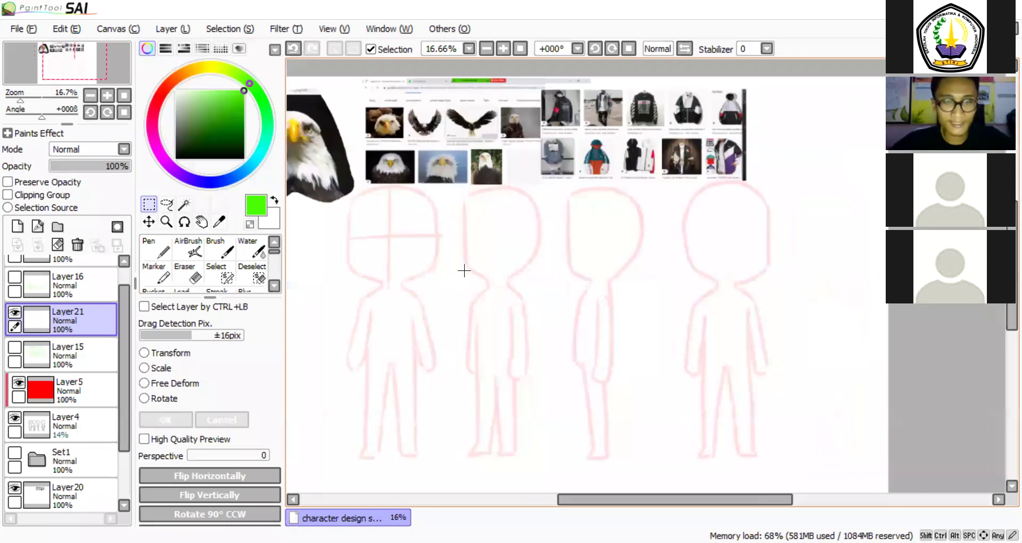
pyautogui.moveTo(520, 330); pyautogui.dragTo(532, 347)
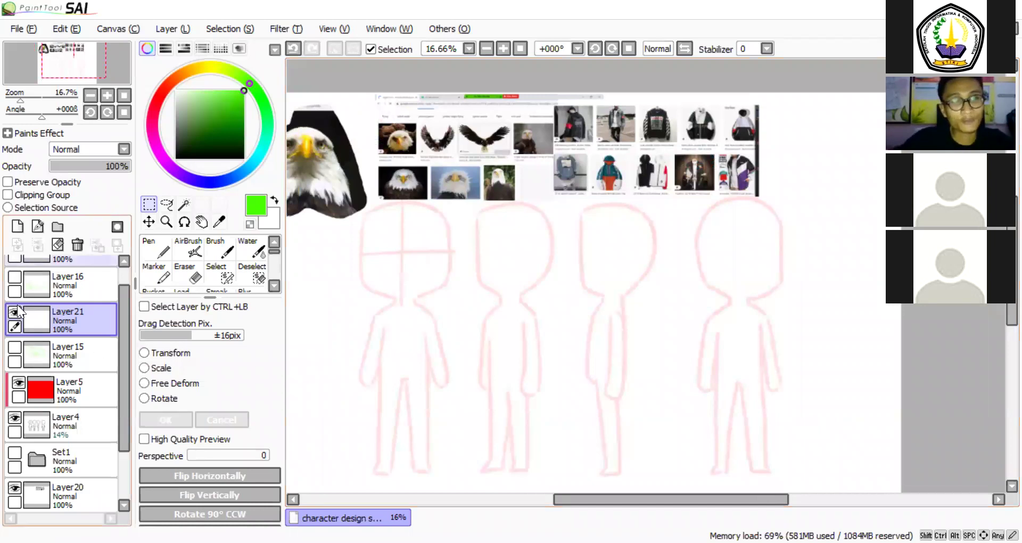
# Set up the Brush in black with a size of 35.
pyautogui.click(224, 248)
pyautogui.click(176, 158)
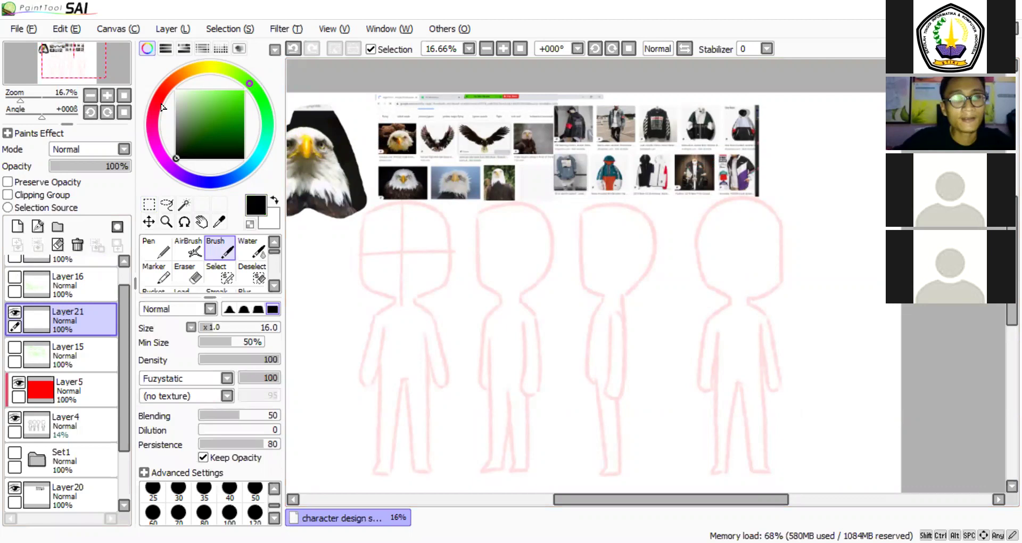
pyautogui.moveTo(387, 224); pyautogui.dragTo(434, 198)
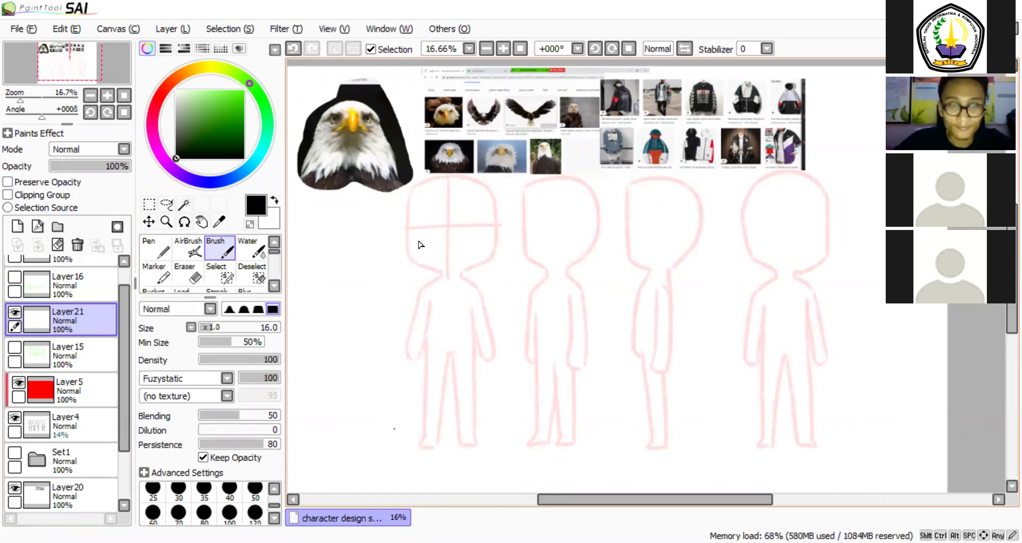
pyautogui.press(']')
pyautogui.press(']')
pyautogui.press(']')
pyautogui.press(']')
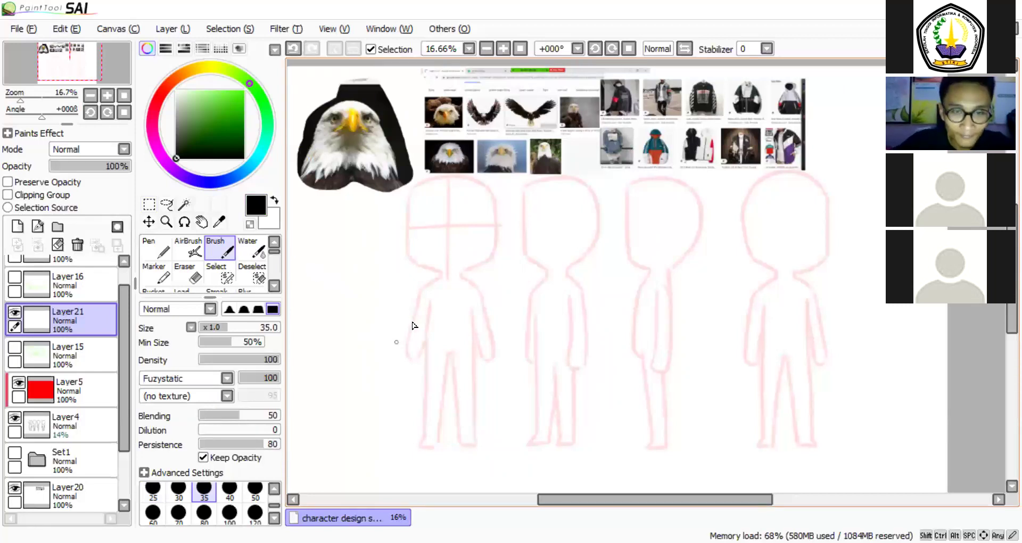
# Draw a tall black inverted triangle over the front-view body from shoulders to feet, using stabilizer S-3 for its sides.
pyautogui.moveTo(412, 278); pyautogui.dragTo(485, 278)
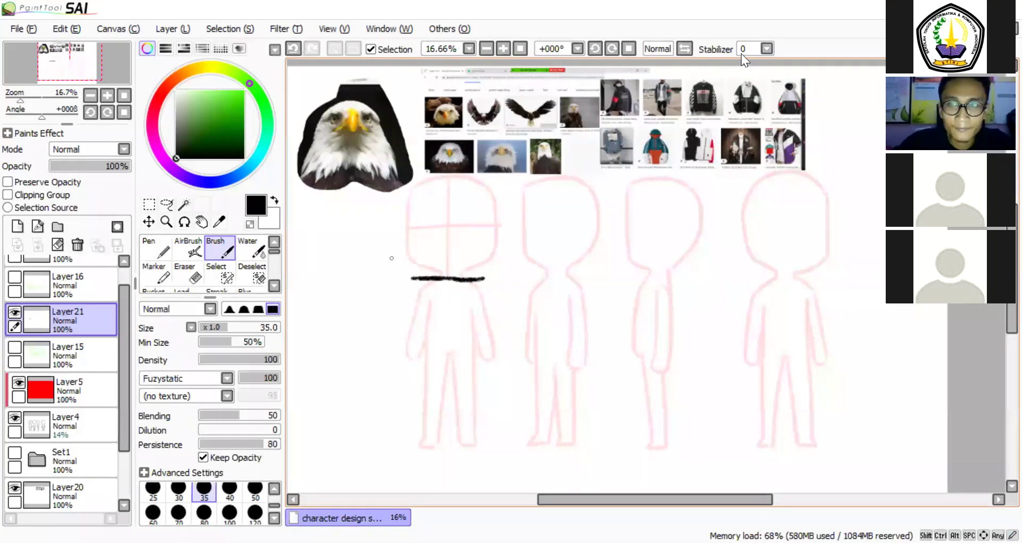
pyautogui.click(750, 279)
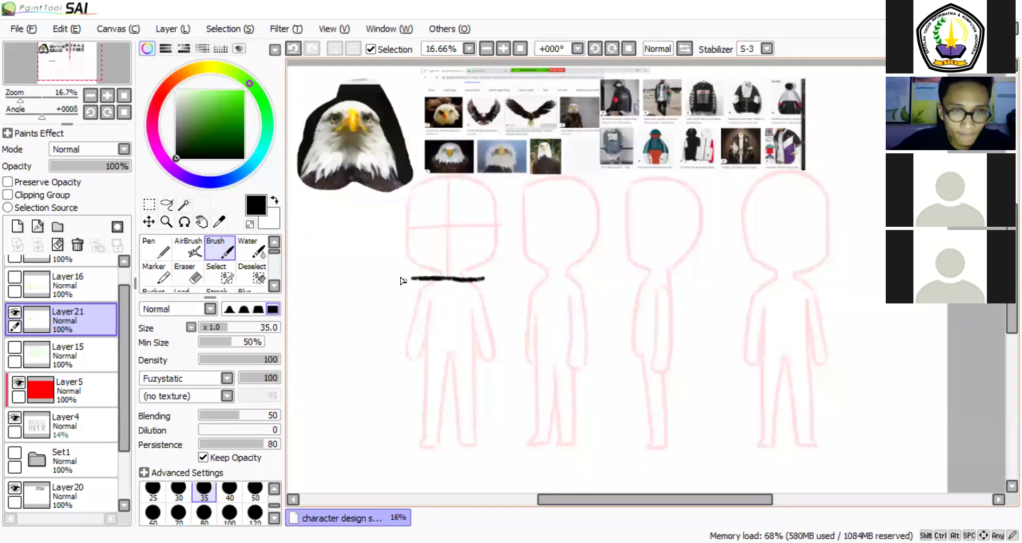
pyautogui.moveTo(413, 278); pyautogui.dragTo(444, 426)
pyautogui.moveTo(483, 278); pyautogui.dragTo(483, 288)
pyautogui.moveTo(447, 442); pyautogui.dragTo(444, 416)
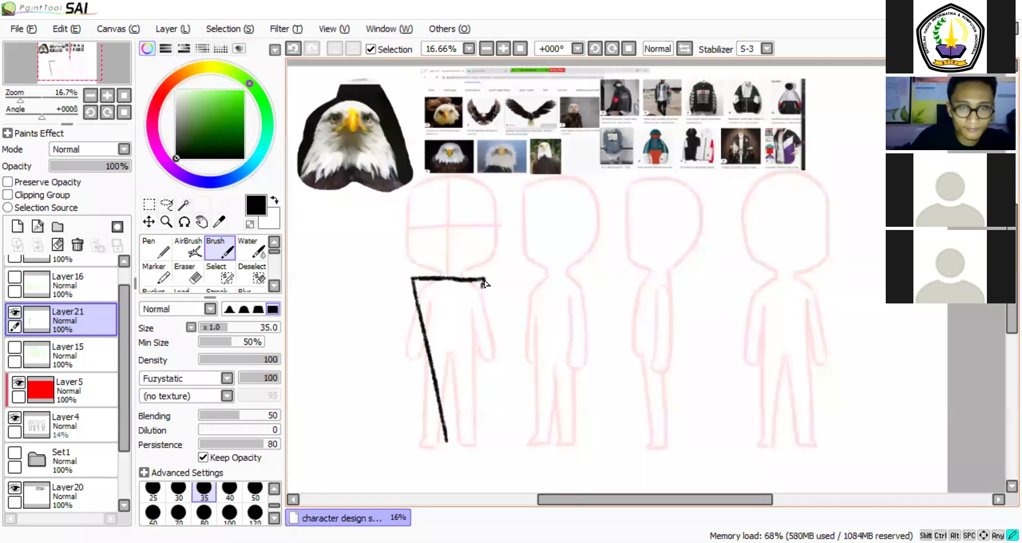
pyautogui.hotkey('ctrl', 'z')
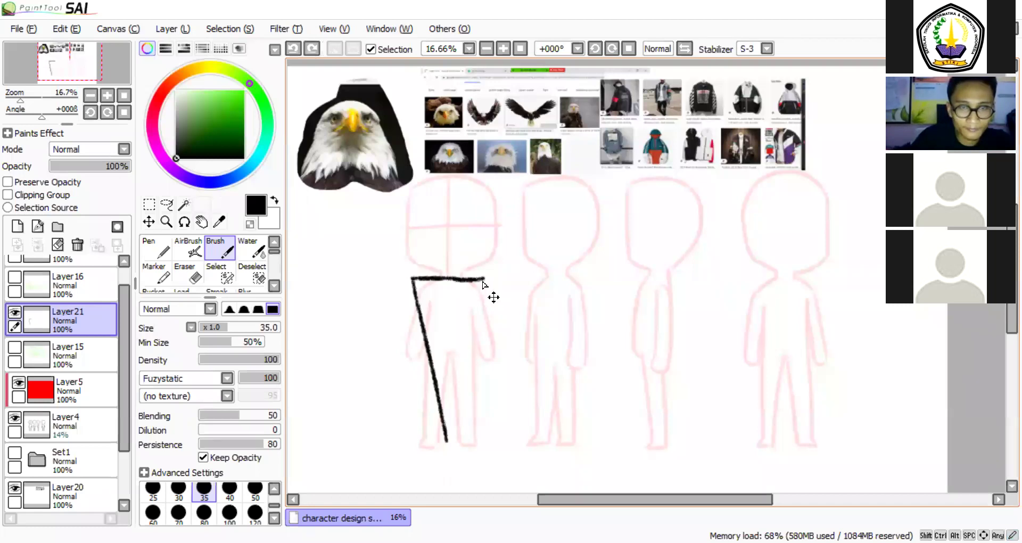
pyautogui.moveTo(483, 279); pyautogui.dragTo(459, 401)
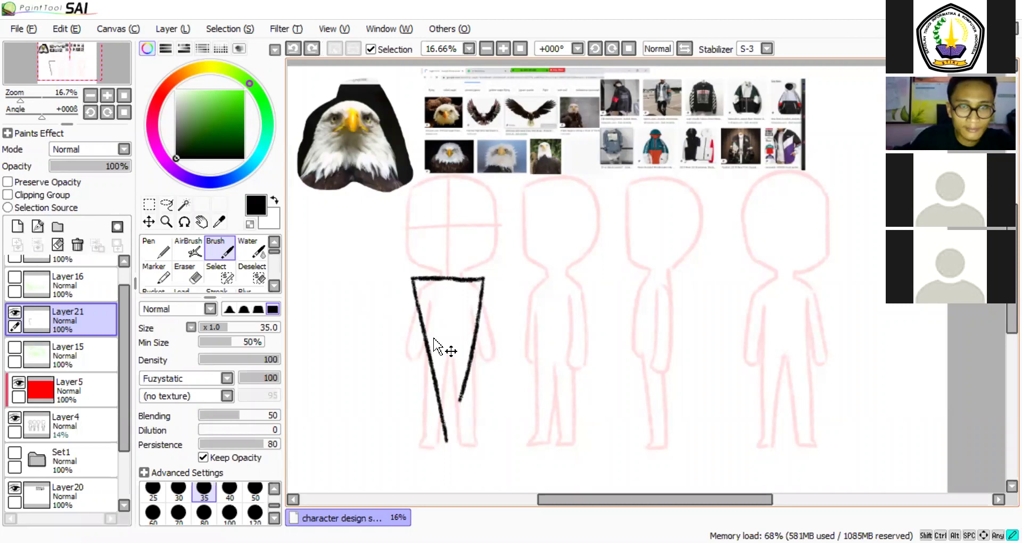
pyautogui.hotkey('ctrl', 'z')
pyautogui.moveTo(484, 278); pyautogui.dragTo(445, 447)
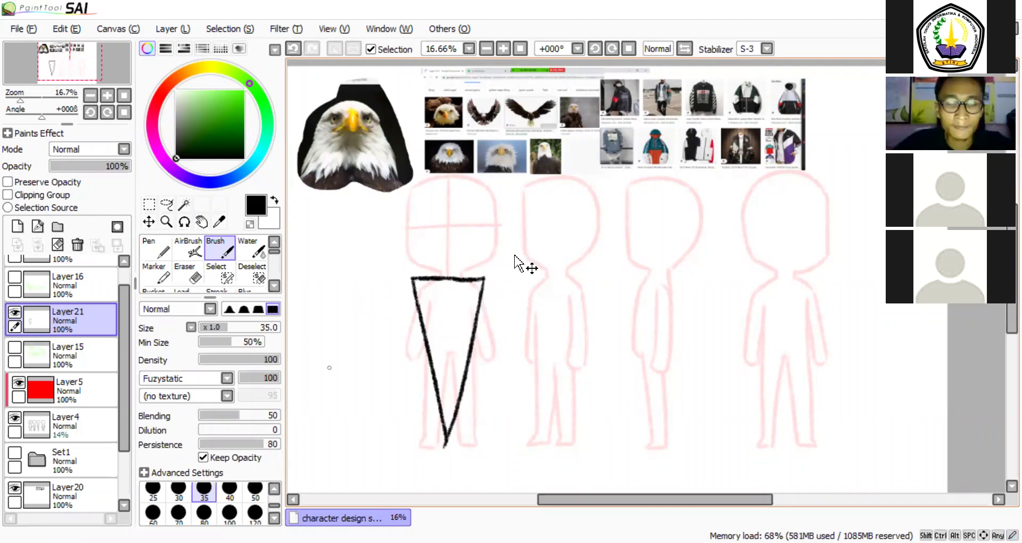
pyautogui.scroll(-1, 522, 257)
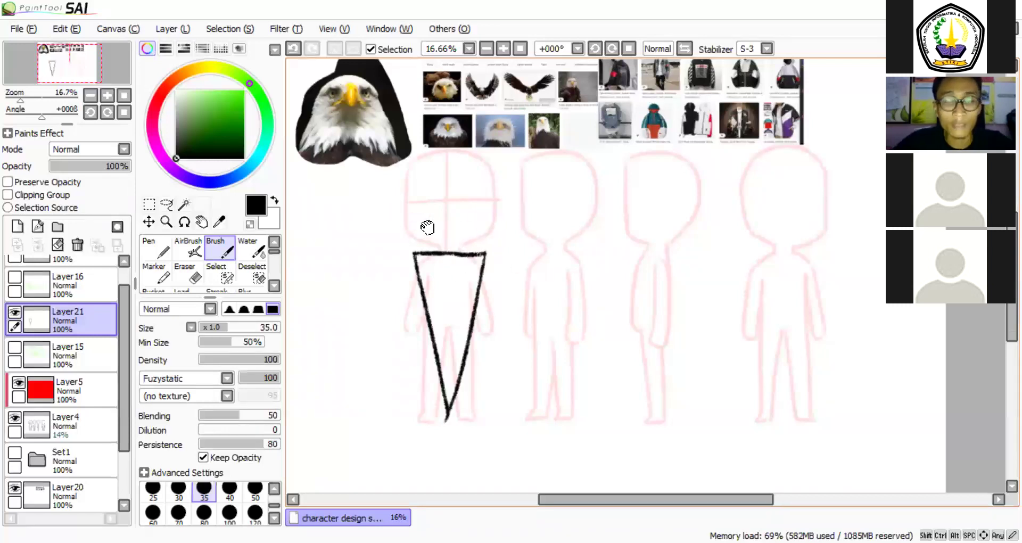
pyautogui.moveTo(585, 285); pyautogui.dragTo(507, 270)
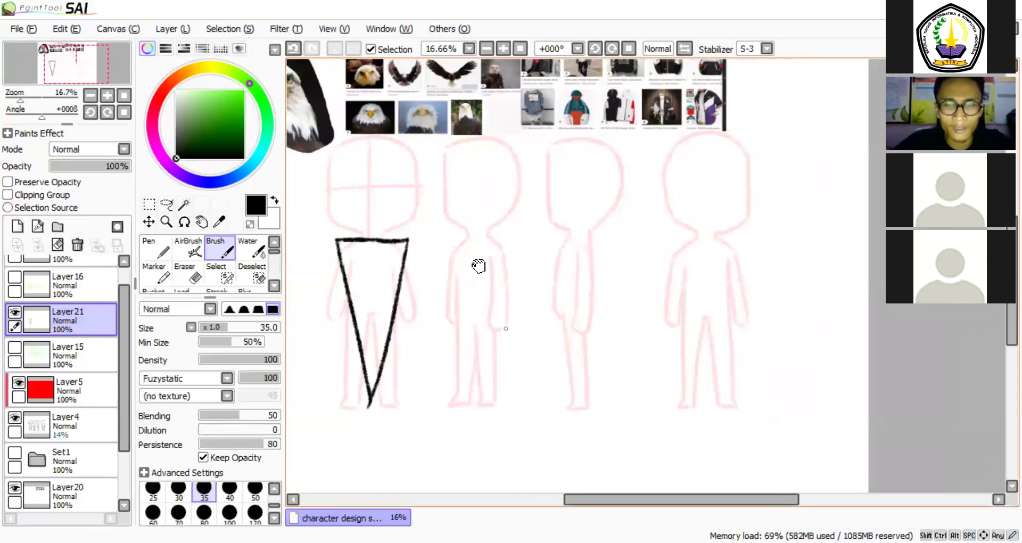
# Examine the front-view body with its triangle and inspect the bald eagle head and wing reference photos up close.
pyautogui.press('space')
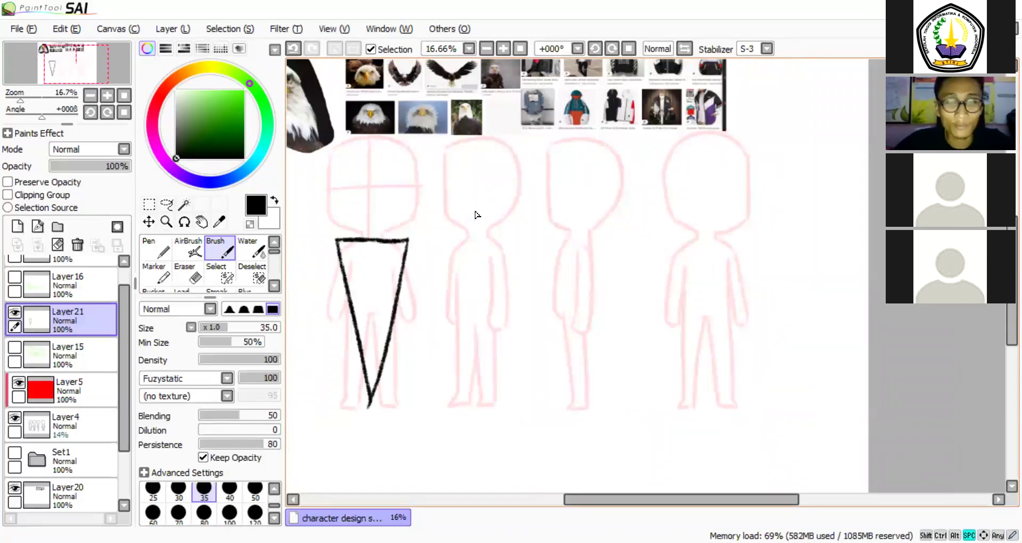
pyautogui.moveTo(487, 249); pyautogui.dragTo(519, 276)
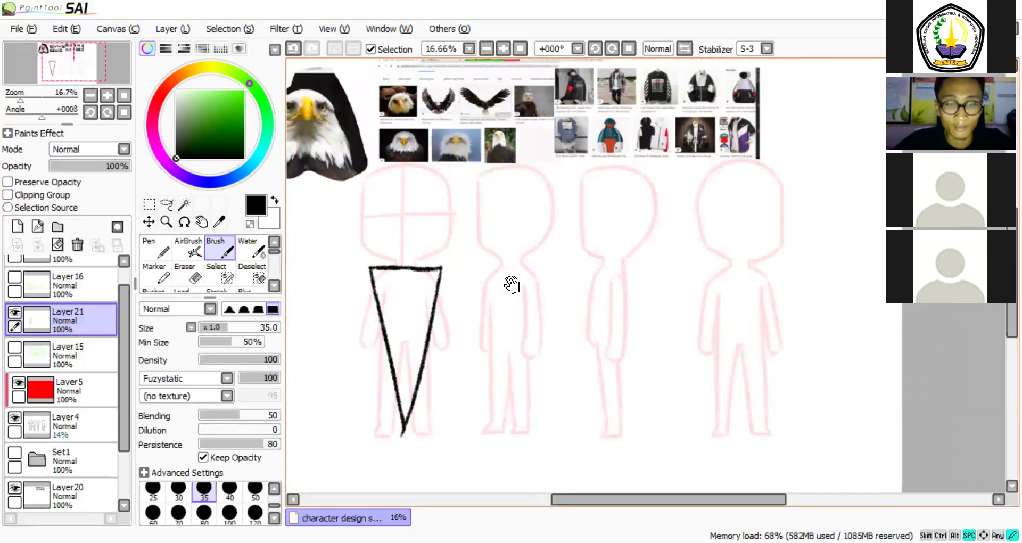
pyautogui.moveTo(403, 358); pyautogui.dragTo(441, 337)
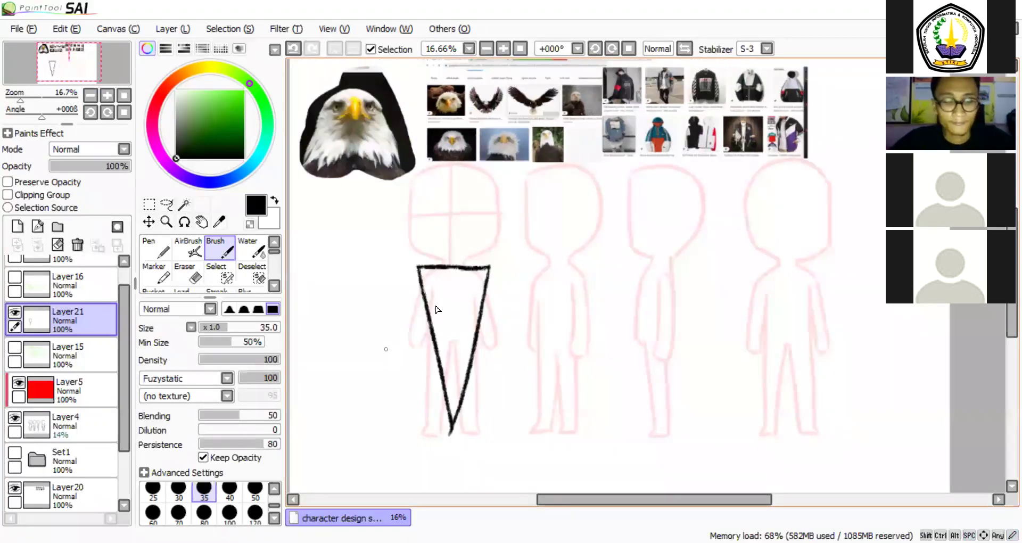
pyautogui.scroll(1, 424, 233)
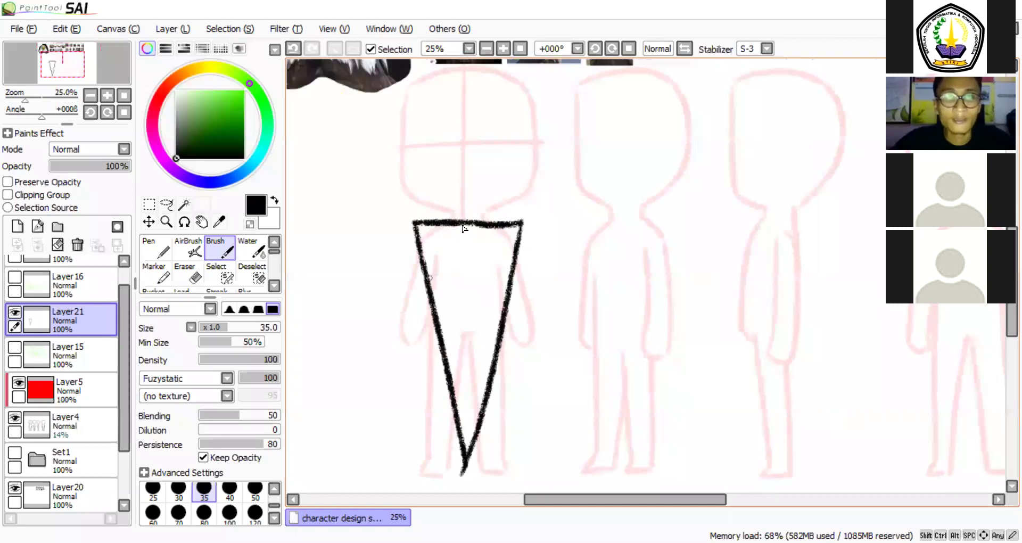
pyautogui.scroll(-1, 464, 229)
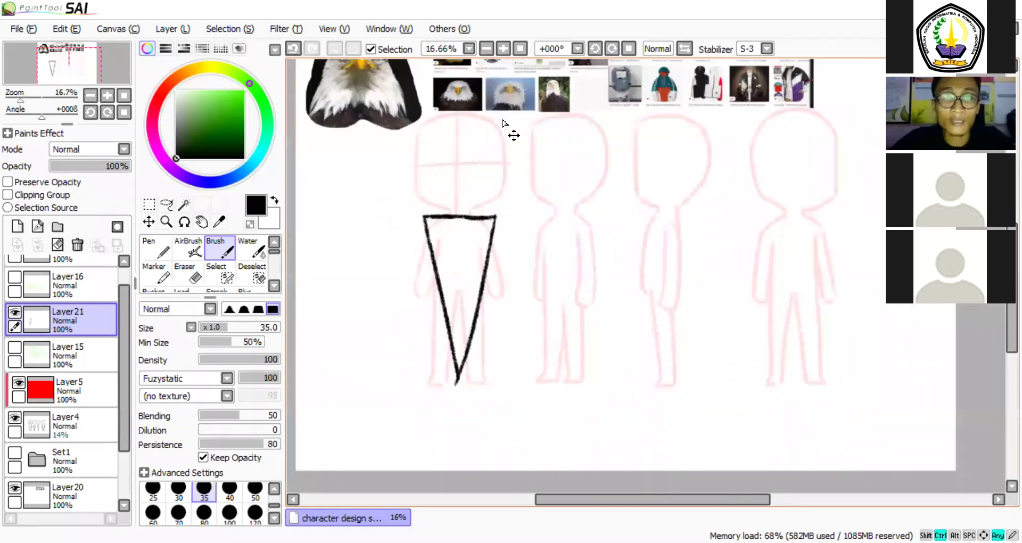
pyautogui.scroll(1, 505, 123)
pyautogui.scroll(4, 557, 188)
pyautogui.moveTo(515, 166); pyautogui.dragTo(641, 233)
pyautogui.moveTo(523, 200); pyautogui.dragTo(648, 184)
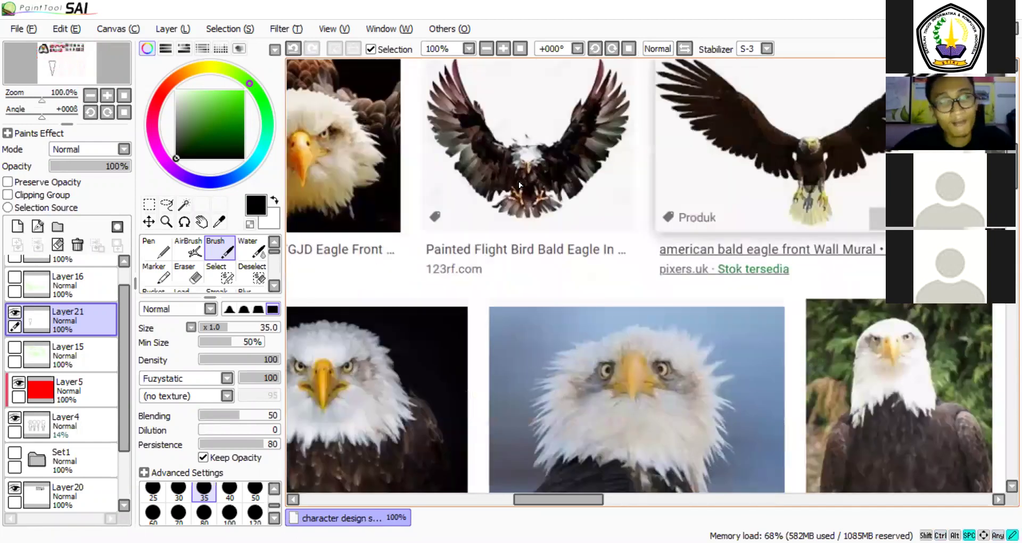
pyautogui.moveTo(520, 185); pyautogui.dragTo(575, 179)
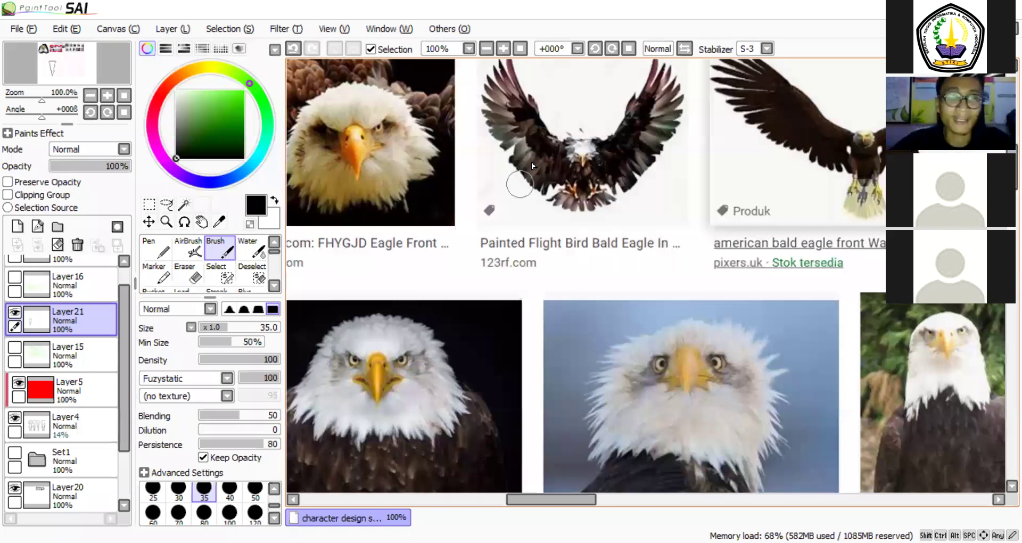
pyautogui.moveTo(463, 218); pyautogui.dragTo(481, 225)
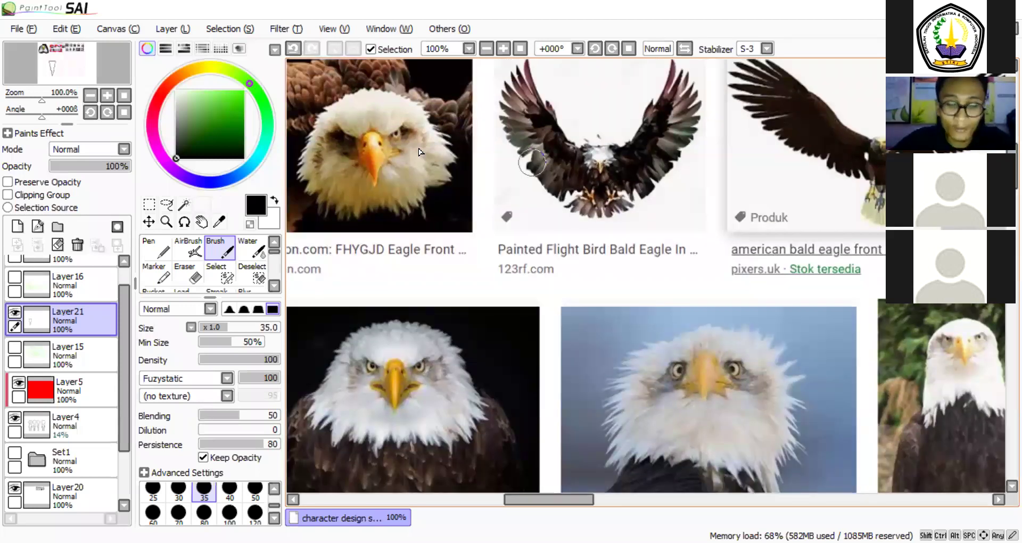
pyautogui.hotkey('ctrl', 'z')
pyautogui.moveTo(431, 177); pyautogui.dragTo(530, 185)
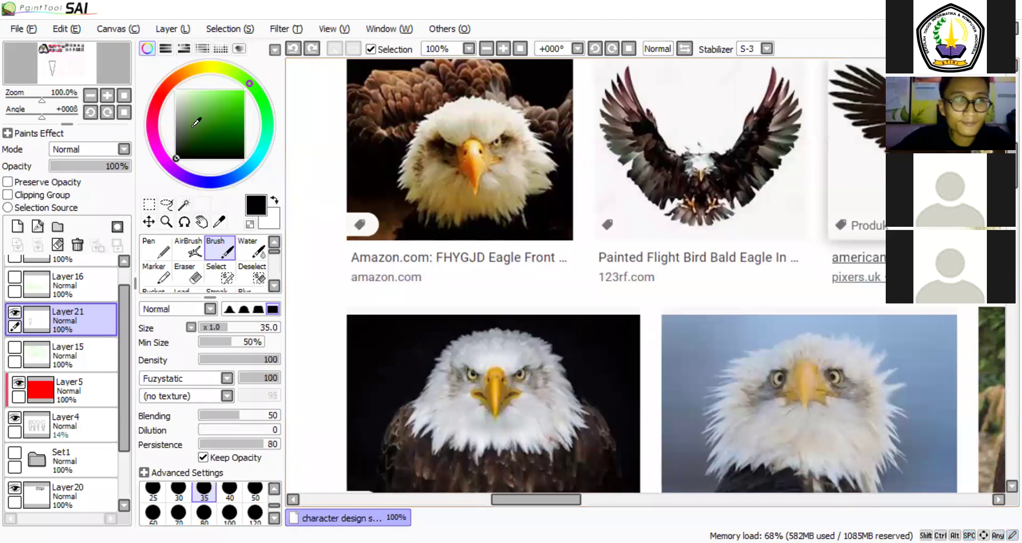
# Set the brush colour to bright orange.
pyautogui.click(177, 90)
pyautogui.click(174, 80)
pyautogui.moveTo(181, 96); pyautogui.dragTo(244, 90)
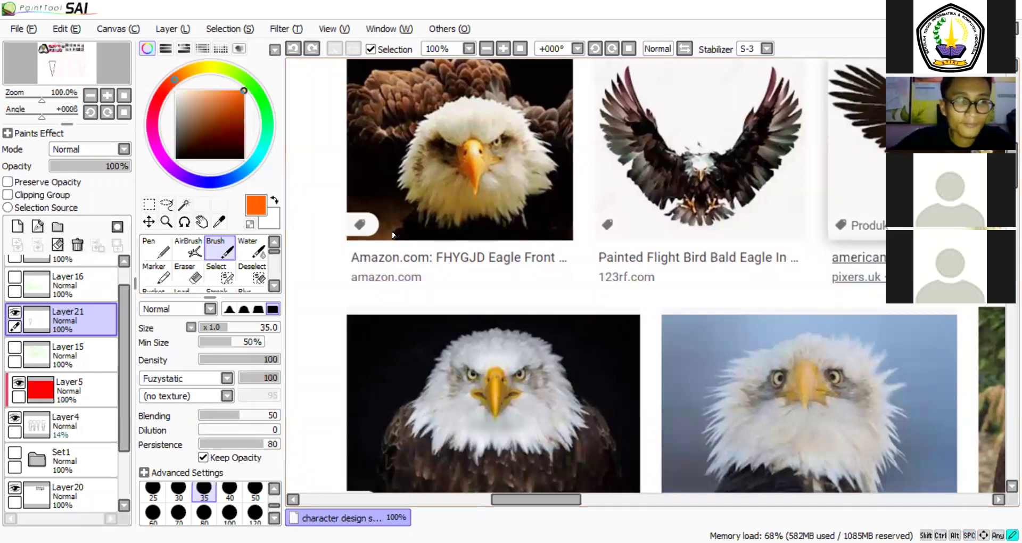
# Lower the opacity of Layer18, which holds the eagle search results, to 37%.
pyautogui.click(64, 485)
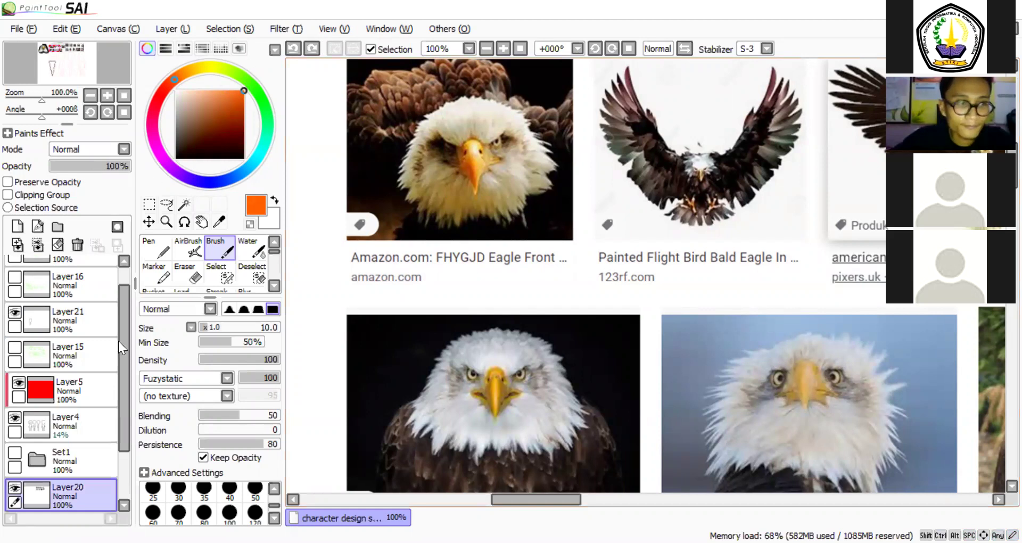
pyautogui.scroll(-1, 99, 436)
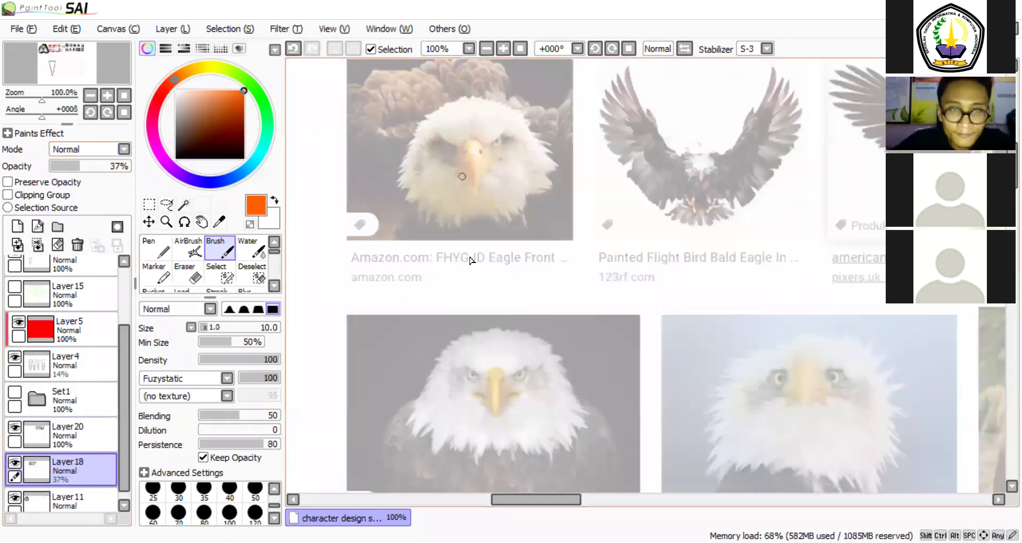
pyautogui.moveTo(473, 260); pyautogui.dragTo(432, 171)
pyautogui.hotkey('ctrl', 'z')
# Trace an orange five-sided outline with a flat top and pointed bottom around the lower-row eagle head on Layer21, using brush size 10.
pyautogui.moveTo(126, 332); pyautogui.dragTo(128, 263)
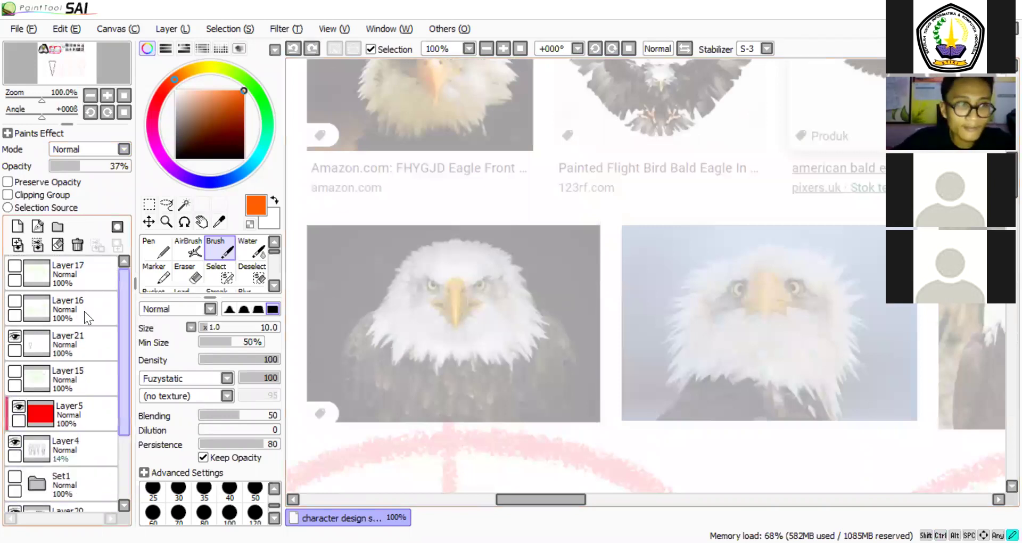
pyautogui.click(81, 342)
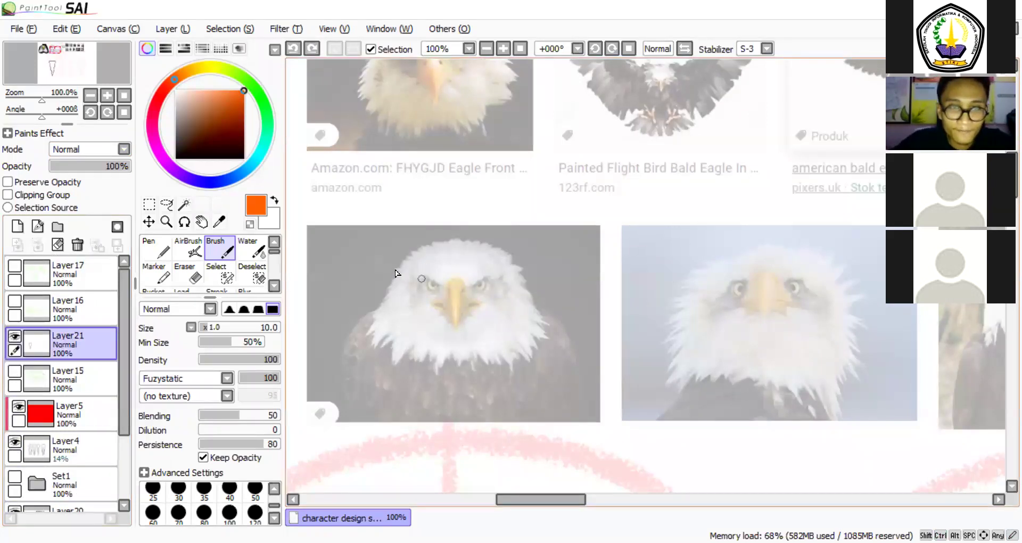
pyautogui.moveTo(407, 257); pyautogui.dragTo(505, 257)
pyautogui.moveTo(432, 368)
pyautogui.mouseDown()
pyautogui.moveTo(405, 266)
pyautogui.moveTo(442, 360)
pyautogui.mouseUp()
pyautogui.hotkey('ctrl', 'z')
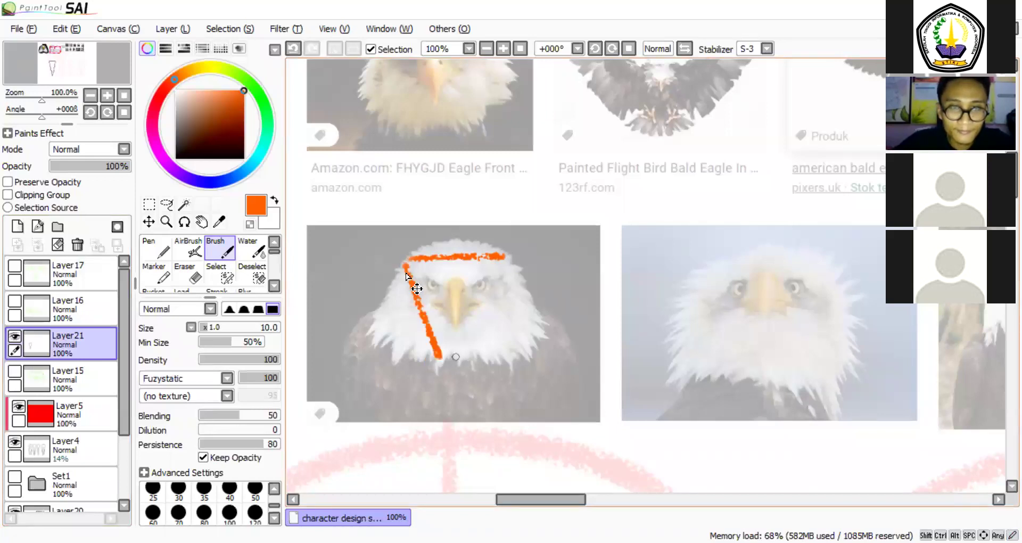
pyautogui.hotkey('ctrl', 'z')
pyautogui.moveTo(407, 261)
pyautogui.mouseDown()
pyautogui.moveTo(374, 310)
pyautogui.moveTo(448, 367)
pyautogui.mouseUp()
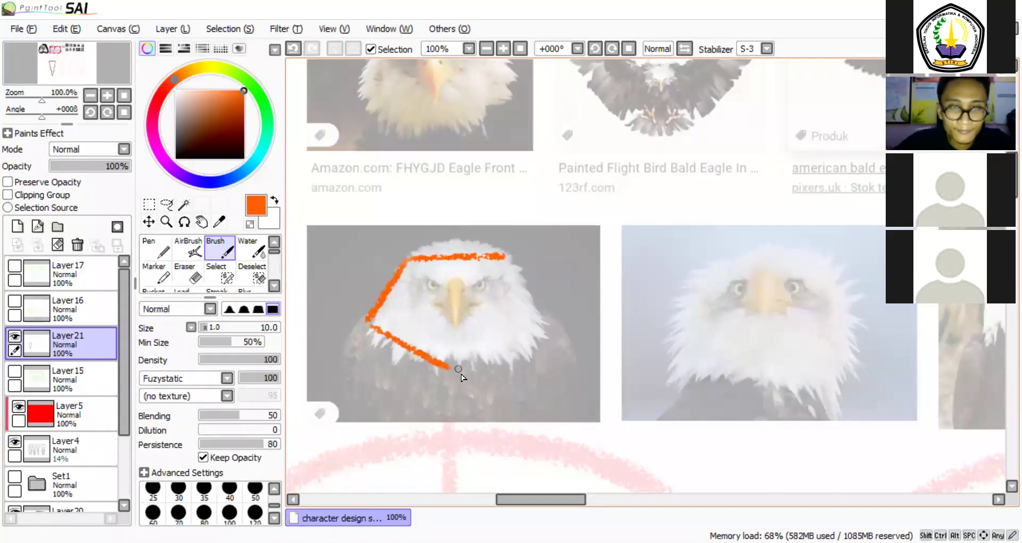
pyautogui.moveTo(504, 258); pyautogui.dragTo(538, 322)
pyautogui.moveTo(538, 323); pyautogui.dragTo(457, 368)
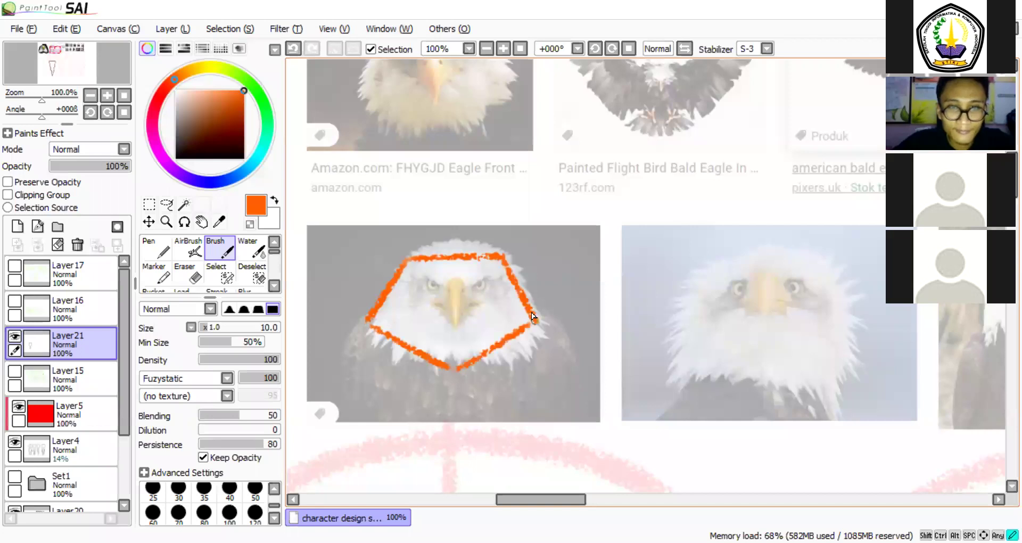
# Sample black from the body triangle's outline and set the brush size to 35.
pyautogui.scroll(-1, 524, 298)
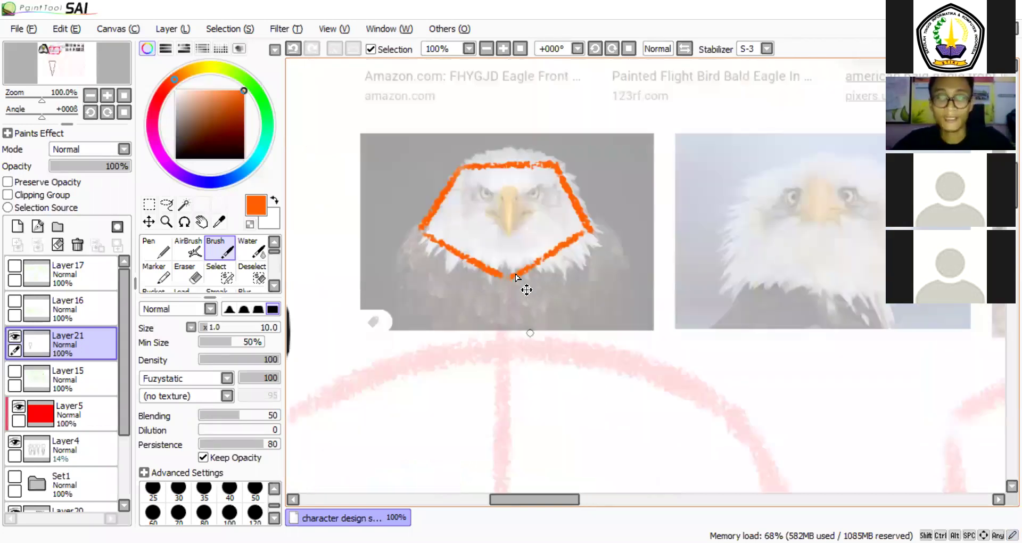
pyautogui.scroll(-1, 535, 344)
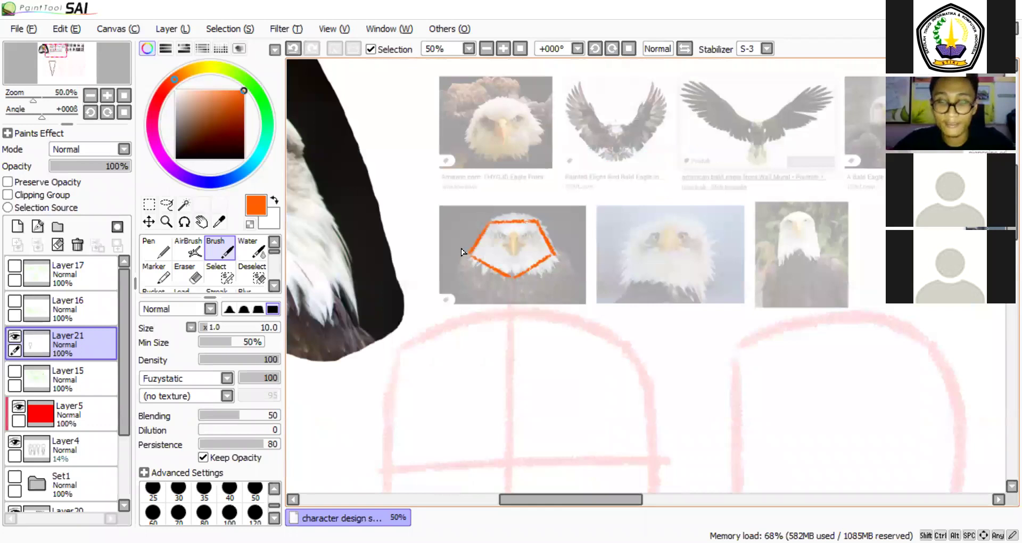
pyautogui.scroll(-4, 462, 251)
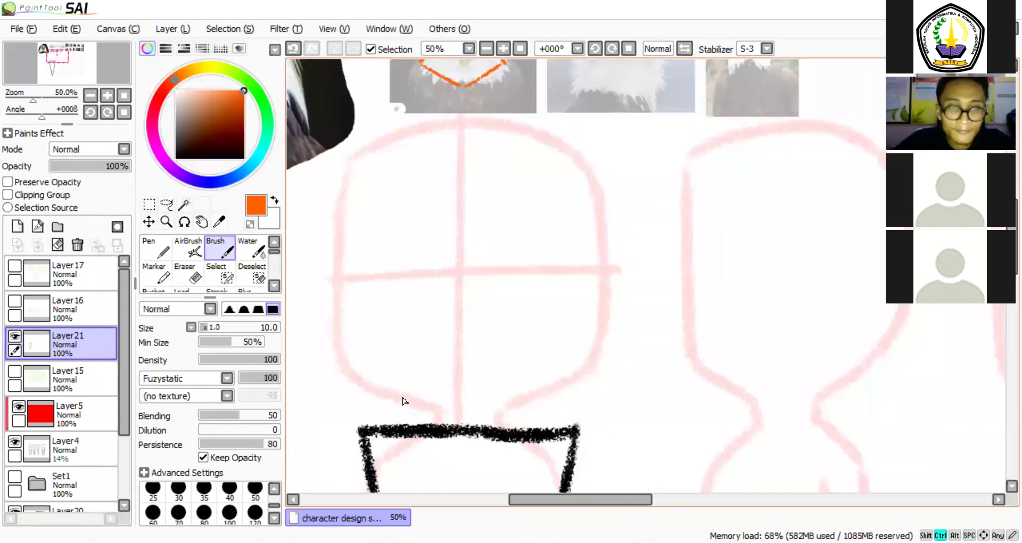
pyautogui.hotkey('ctrl', '-')
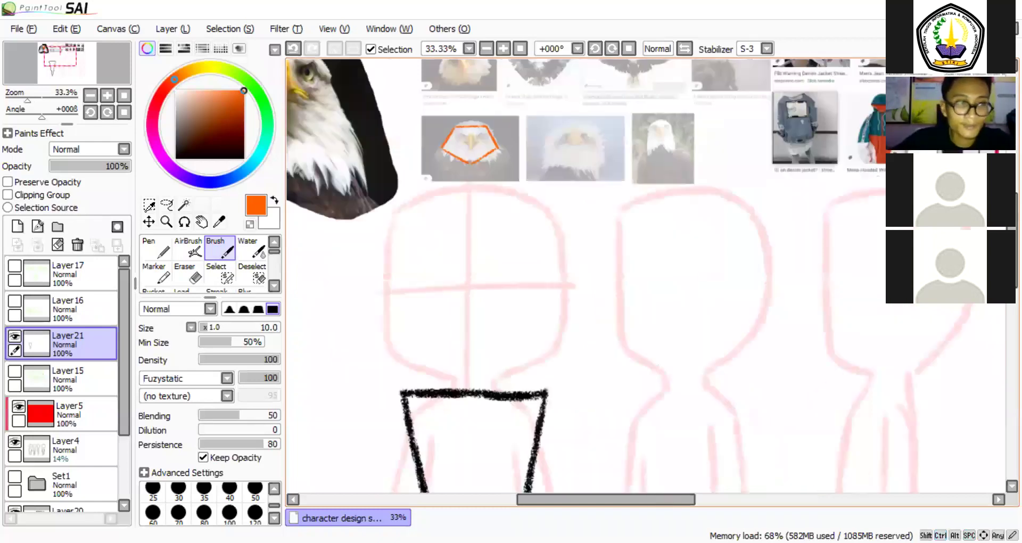
pyautogui.keyDown('alt'); pyautogui.click(408, 418); pyautogui.keyUp('alt')
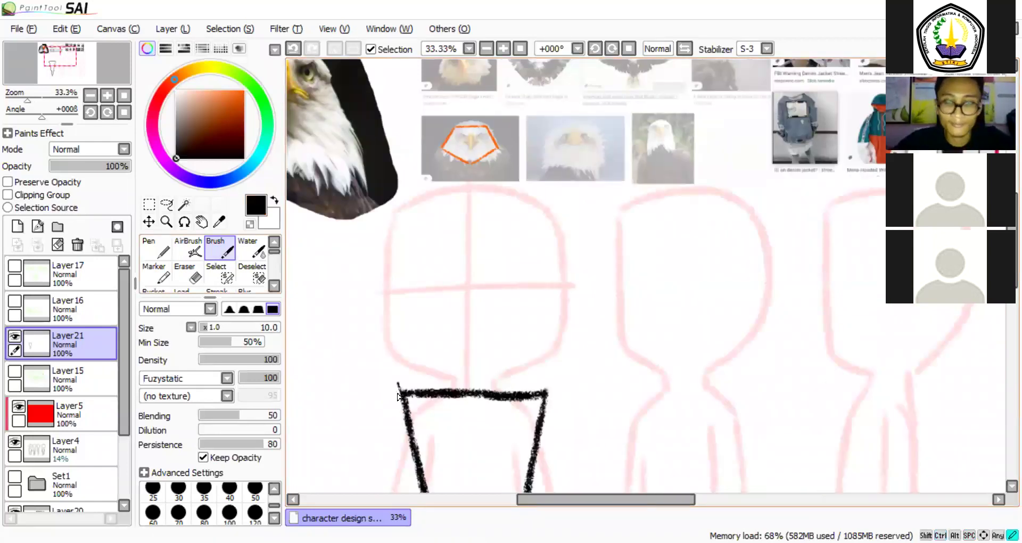
pyautogui.hotkey('ctrl', 'z')
pyautogui.press(']')
pyautogui.press(']')
pyautogui.press(']')
pyautogui.press(']')
pyautogui.press(']')
pyautogui.press(']')
pyautogui.press(']')
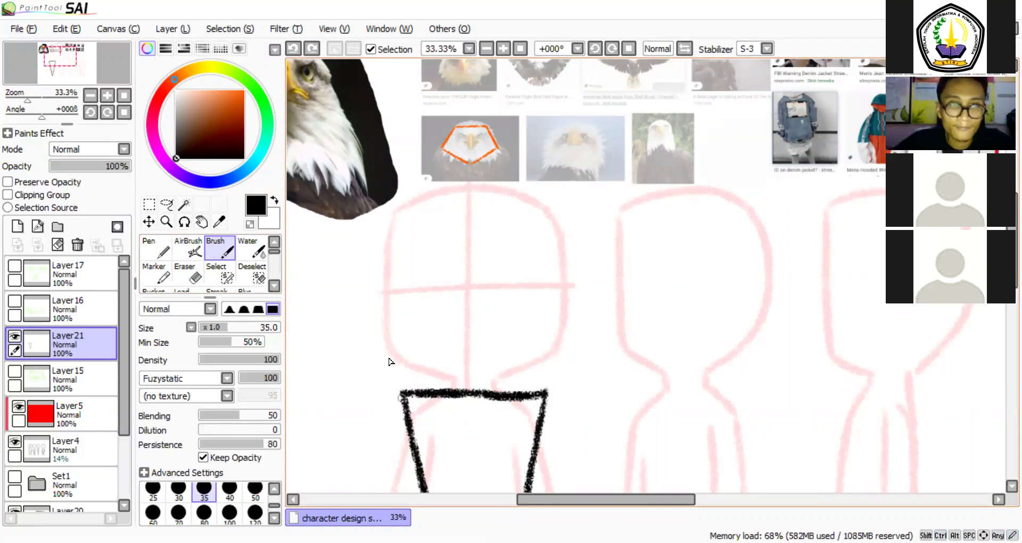
pyautogui.moveTo(400, 394); pyautogui.dragTo(375, 349)
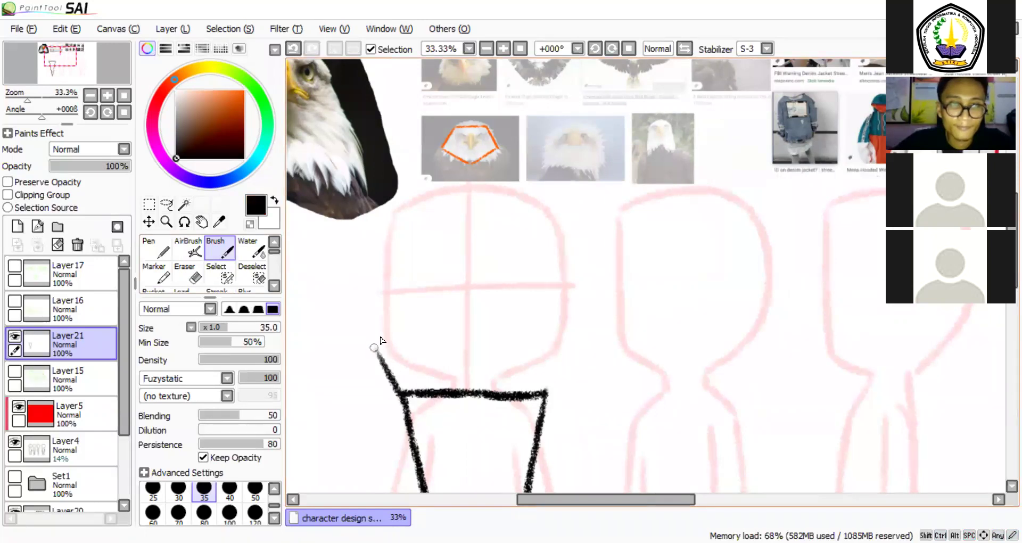
pyautogui.hotkey('ctrl', 'z')
pyautogui.moveTo(403, 393); pyautogui.dragTo(376, 320)
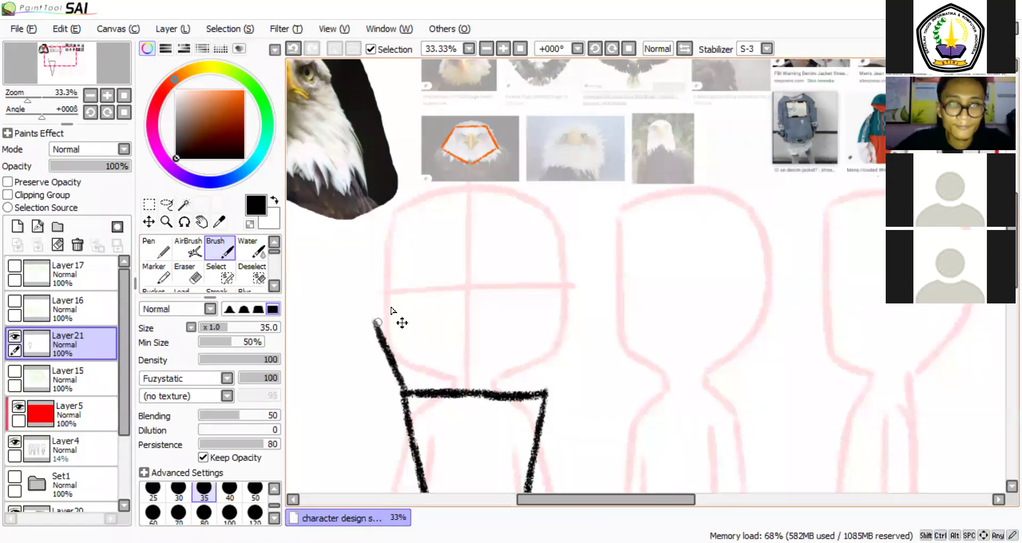
pyautogui.hotkey('ctrl', 'z')
# Draw an angular black outline around the front-view head, flaring from the triangle's shoulder corners to the eye line and narrowing to a flat top.
pyautogui.moveTo(400, 395)
pyautogui.mouseDown()
pyautogui.moveTo(369, 286)
pyautogui.moveTo(461, 189)
pyautogui.mouseUp()
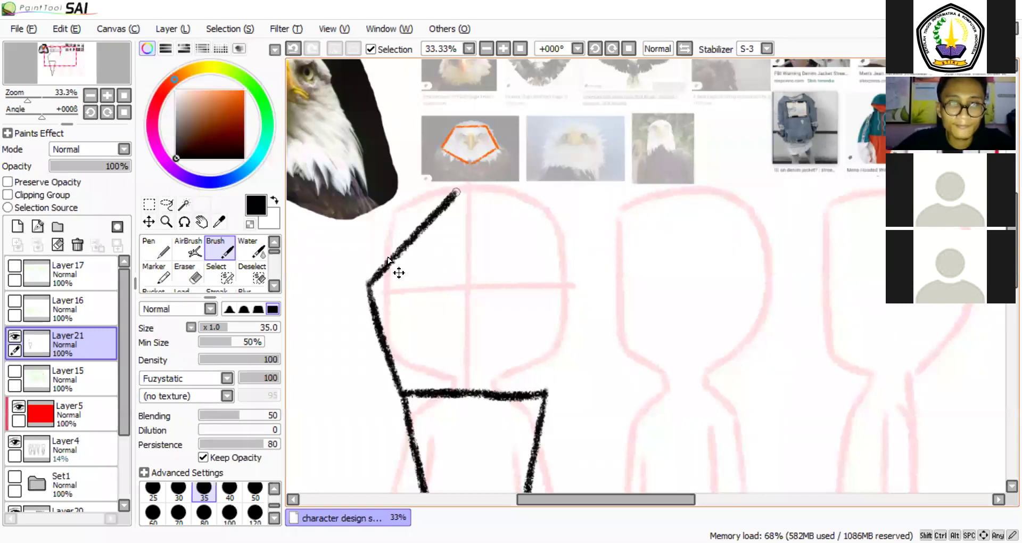
pyautogui.hotkey('ctrl', 'z')
pyautogui.moveTo(369, 281); pyautogui.dragTo(429, 199)
pyautogui.moveTo(430, 199); pyautogui.dragTo(535, 185)
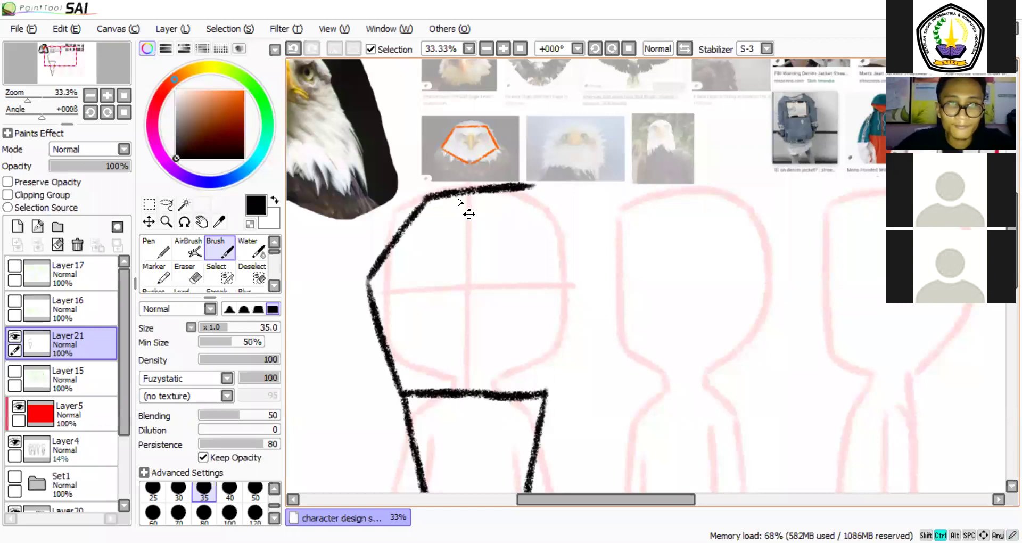
pyautogui.hotkey('ctrl', 'z')
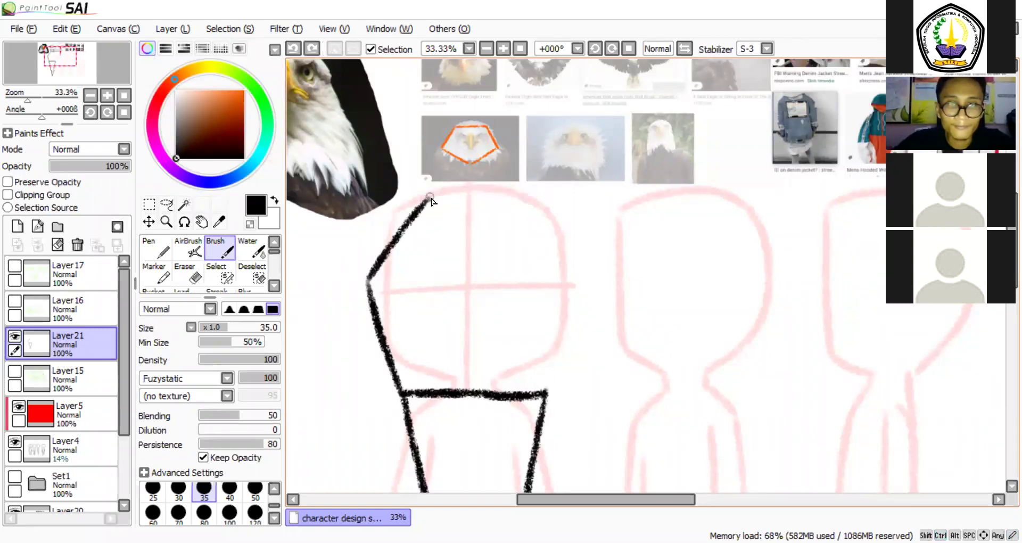
pyautogui.moveTo(429, 196); pyautogui.dragTo(500, 195)
pyautogui.moveTo(510, 199); pyautogui.dragTo(559, 272)
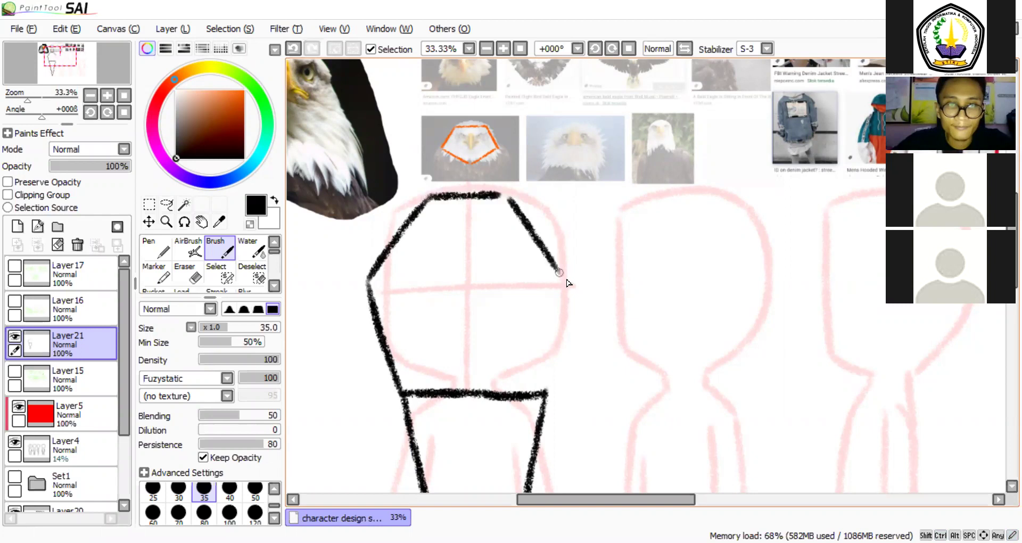
pyautogui.moveTo(505, 195); pyautogui.dragTo(566, 280)
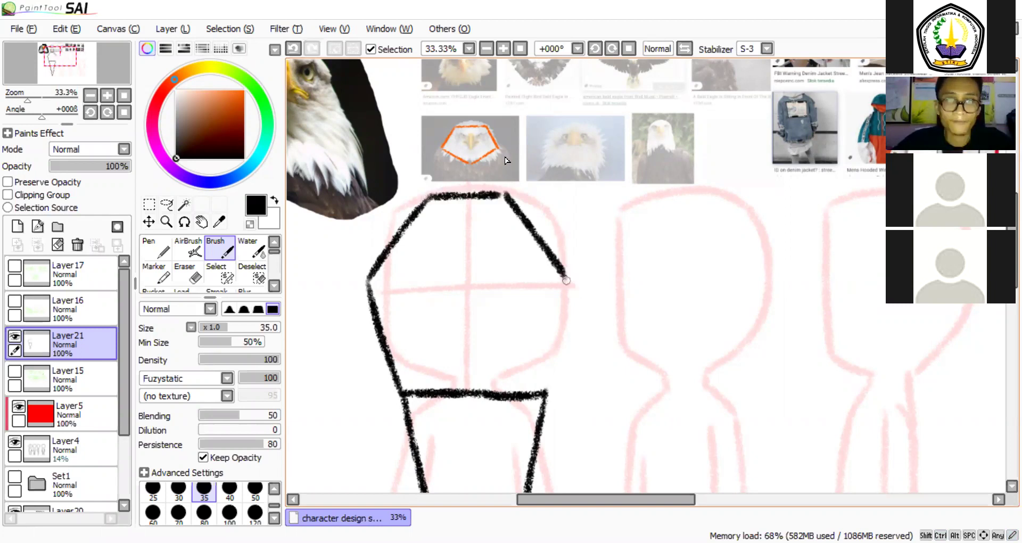
pyautogui.moveTo(566, 280); pyautogui.dragTo(546, 392)
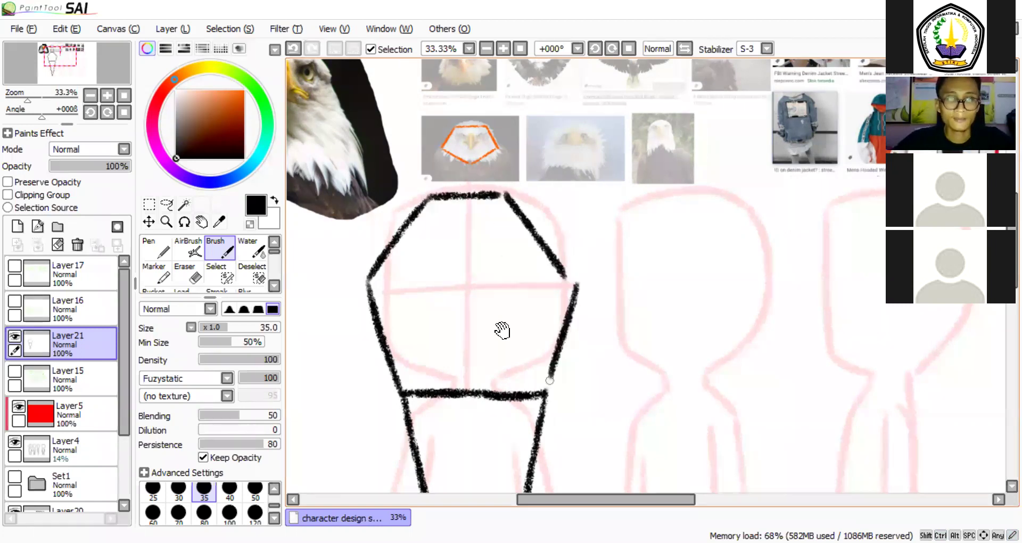
# Draw a straight black line for the front view's outer leg edge, from the triangle's left side down to the foot.
pyautogui.moveTo(502, 331); pyautogui.dragTo(482, 214)
pyautogui.scroll(-1, 392, 281)
pyautogui.moveTo(392, 281); pyautogui.dragTo(429, 278)
pyautogui.scroll(-2, 428, 277)
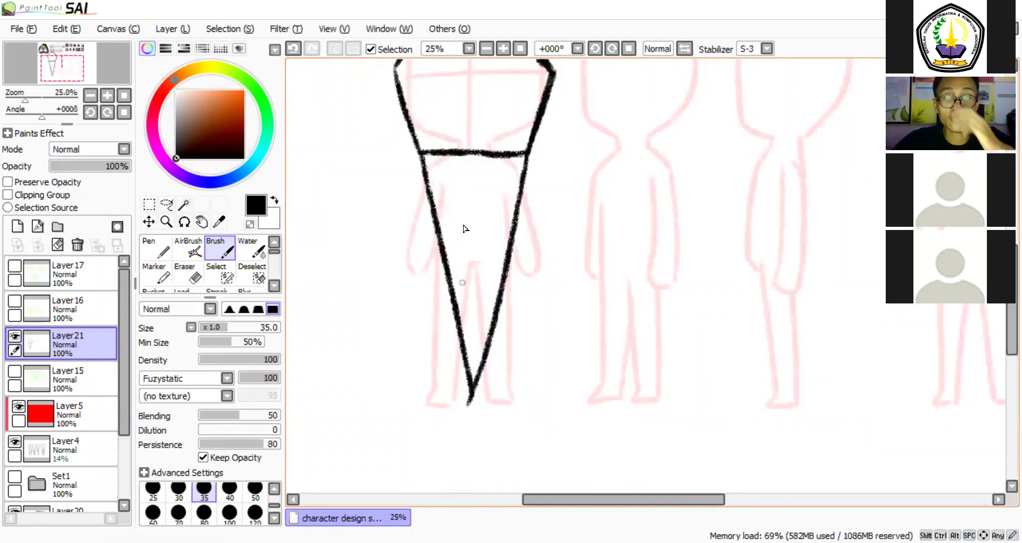
pyautogui.moveTo(476, 293); pyautogui.dragTo(460, 322)
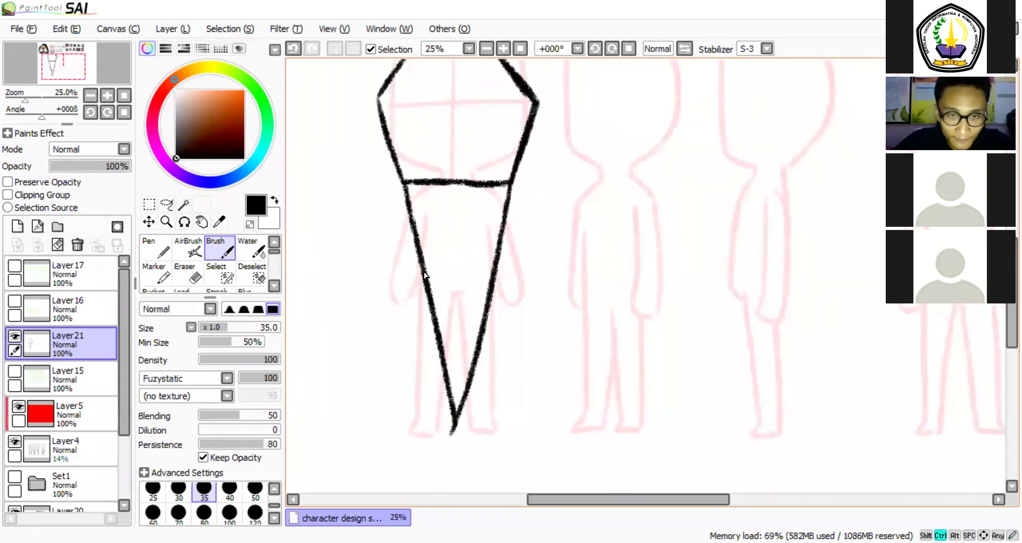
pyautogui.moveTo(421, 257); pyautogui.dragTo(416, 424)
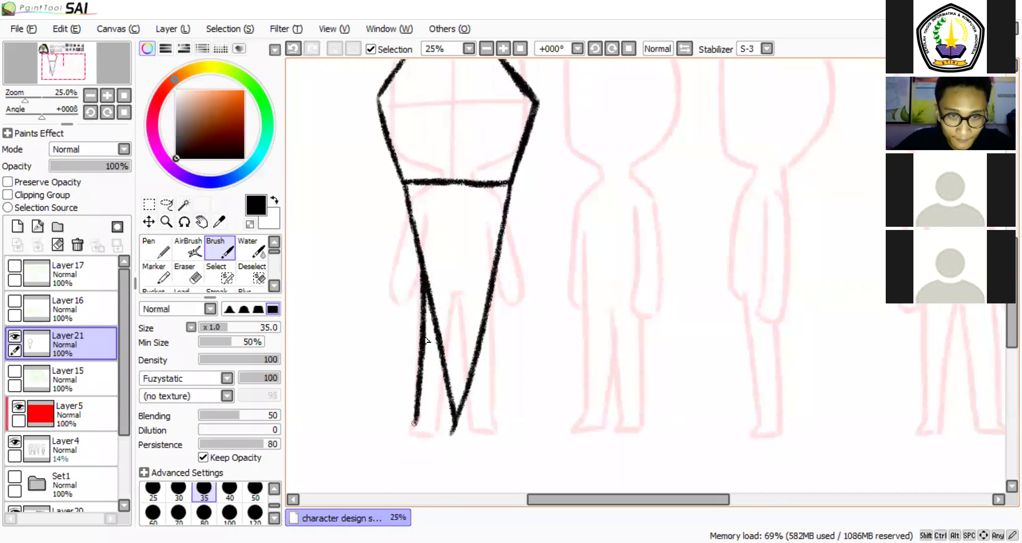
pyautogui.hotkey('ctrl', 'z')
pyautogui.hotkey('ctrl', 'y')
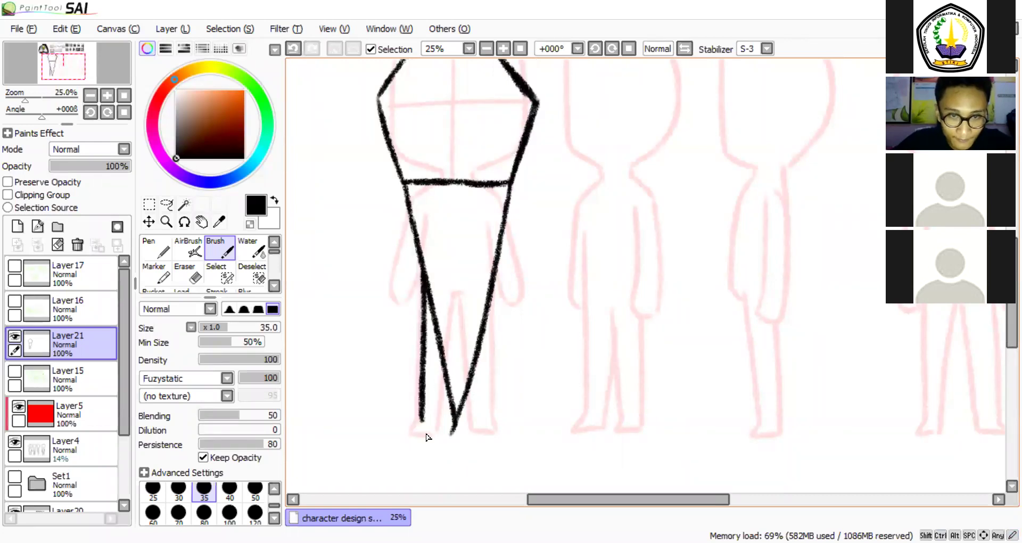
# Draw the front view's two lower legs and angled feet with straight black lines.
pyautogui.moveTo(441, 336); pyautogui.dragTo(432, 426)
pyautogui.moveTo(490, 285); pyautogui.dragTo(495, 408)
pyautogui.hotkey('ctrl', 'z')
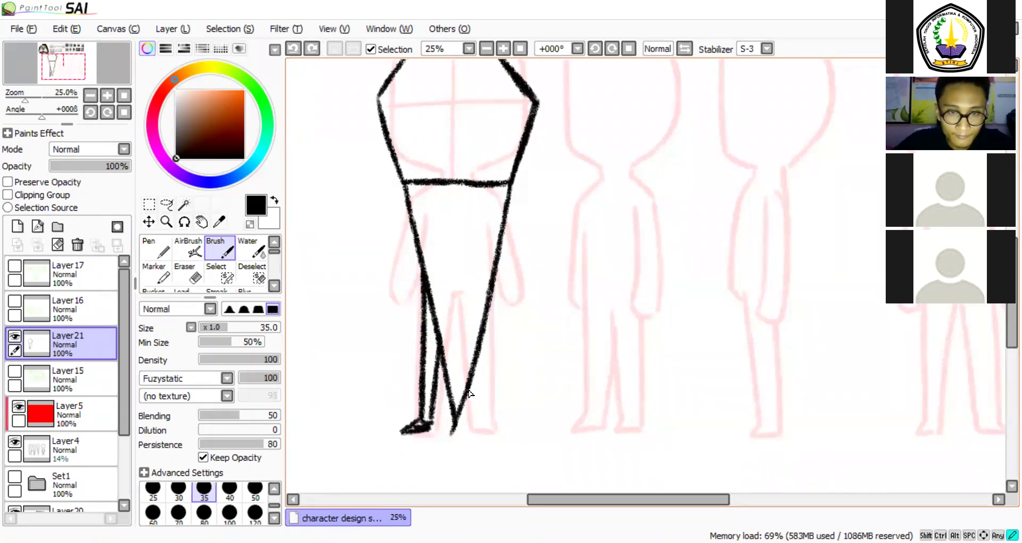
pyautogui.hotkey('ctrl', 'y')
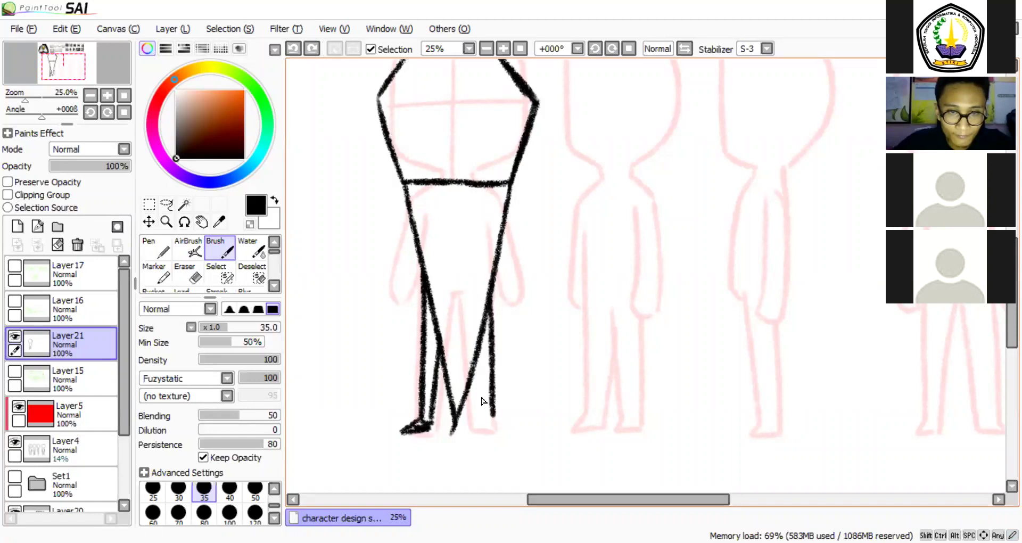
pyautogui.moveTo(474, 359); pyautogui.dragTo(501, 426)
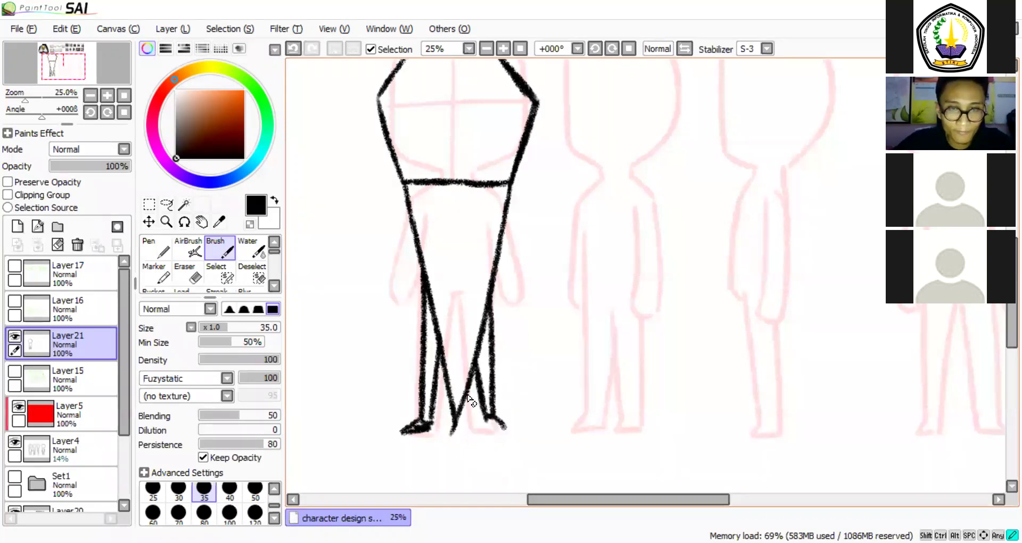
# Erase the body triangle's pointed tip between the legs and draw the crotch and leg lines in black.
pyautogui.press('e')
pyautogui.moveTo(453, 394)
pyautogui.mouseDown()
pyautogui.moveTo(468, 365)
pyautogui.moveTo(463, 352)
pyautogui.moveTo(455, 407)
pyautogui.moveTo(446, 372)
pyautogui.mouseUp()
pyautogui.press('b')
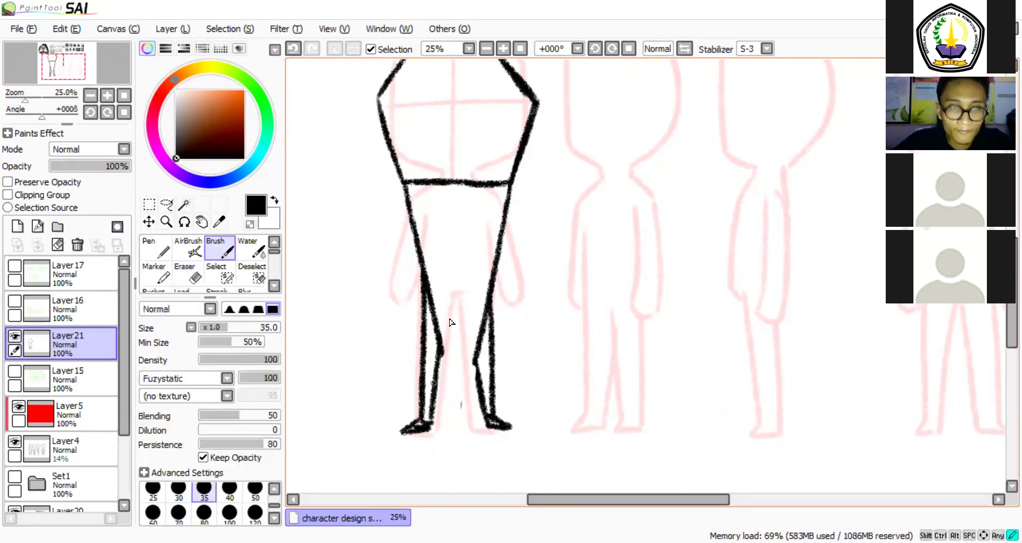
pyautogui.moveTo(448, 294); pyautogui.dragTo(435, 386)
pyautogui.moveTo(445, 294)
pyautogui.mouseDown()
pyautogui.moveTo(465, 304)
pyautogui.moveTo(486, 413)
pyautogui.mouseUp()
pyautogui.moveTo(485, 292); pyautogui.dragTo(491, 410)
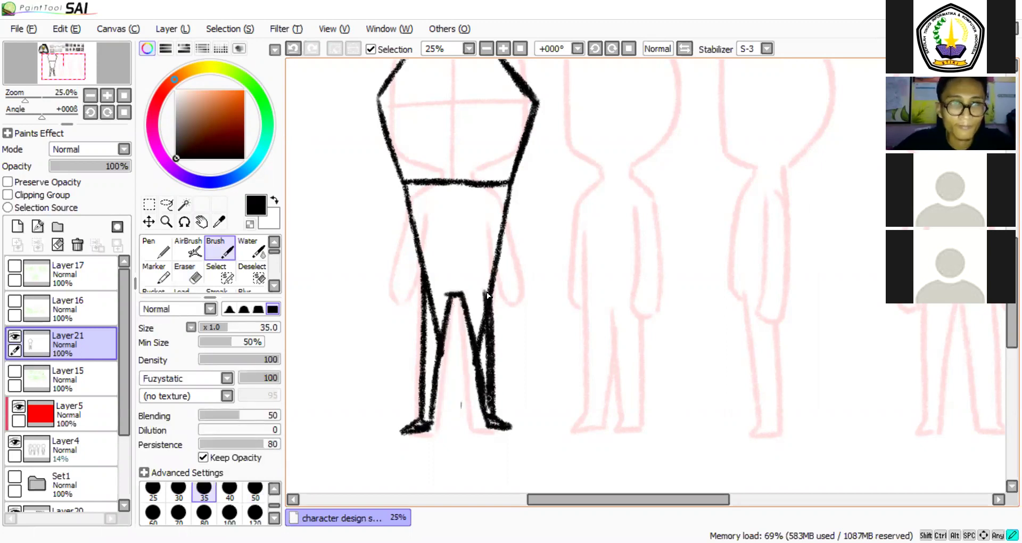
pyautogui.scroll(3, 494, 389)
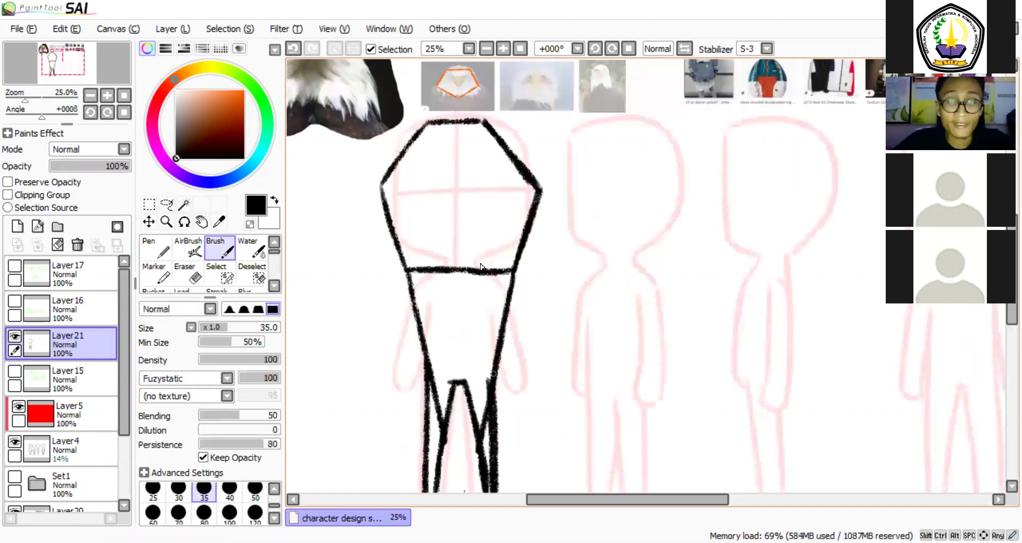
pyautogui.moveTo(534, 217); pyautogui.dragTo(529, 151)
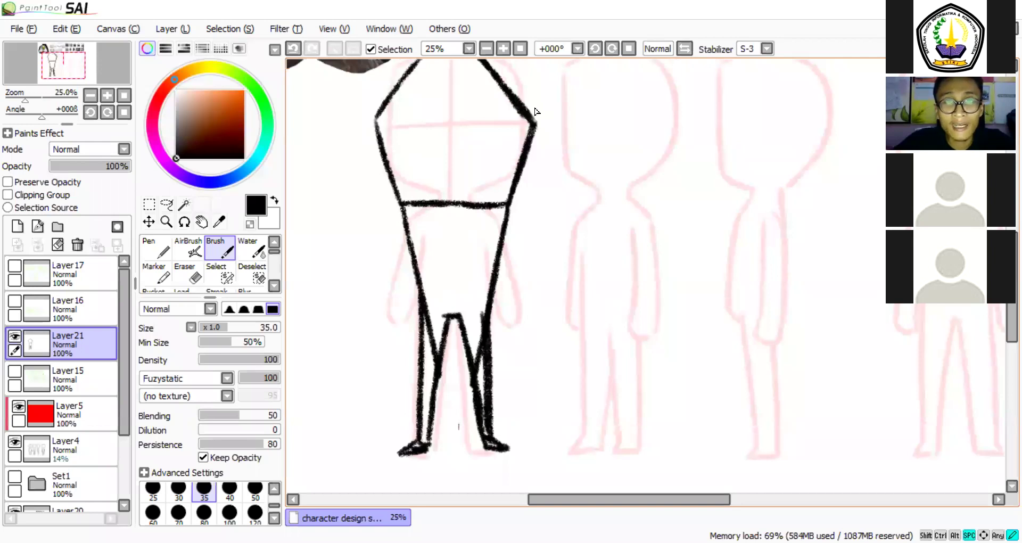
pyautogui.scroll(5, 536, 111)
pyautogui.moveTo(544, 126); pyautogui.dragTo(535, 119)
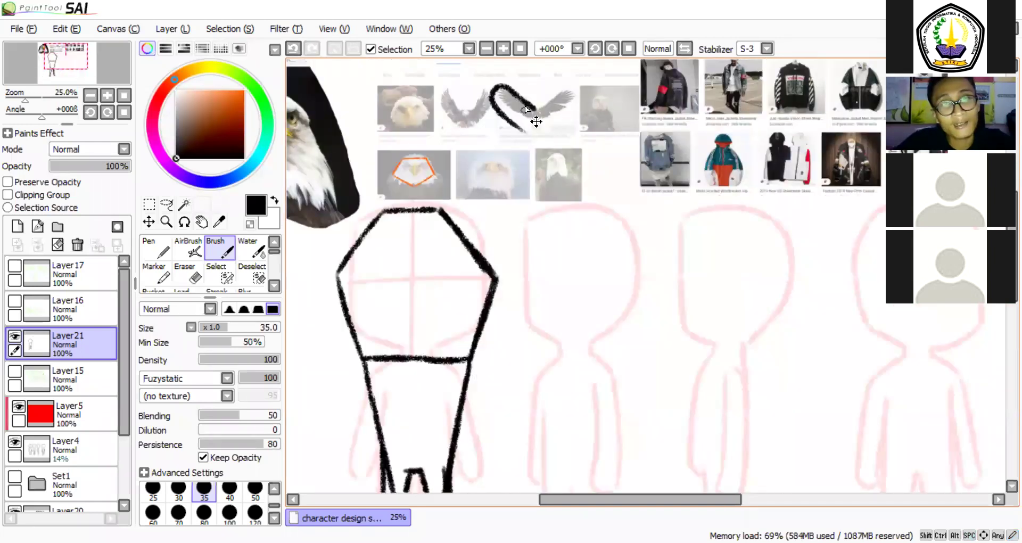
pyautogui.hotkey('ctrl', 'z')
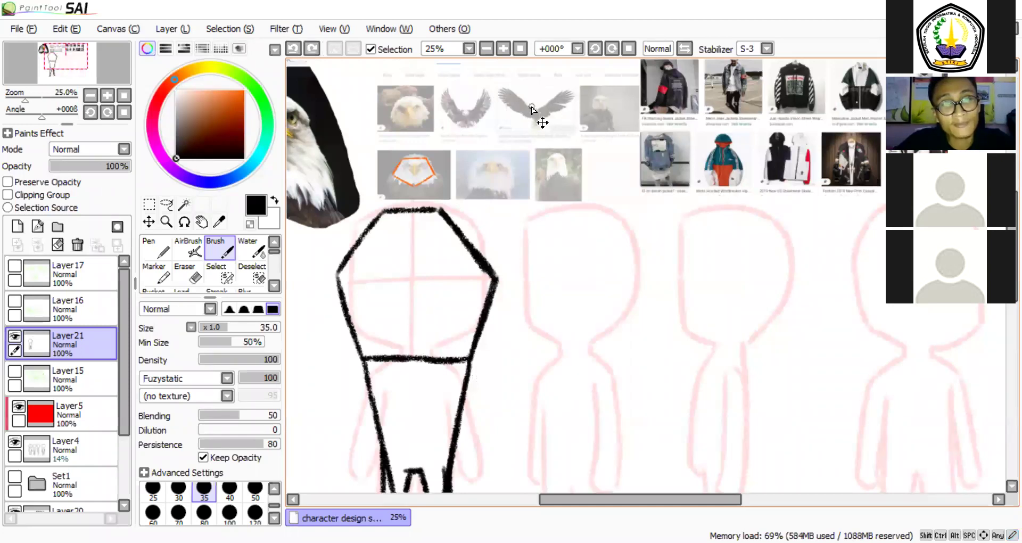
pyautogui.hotkey('ctrl', 'y')
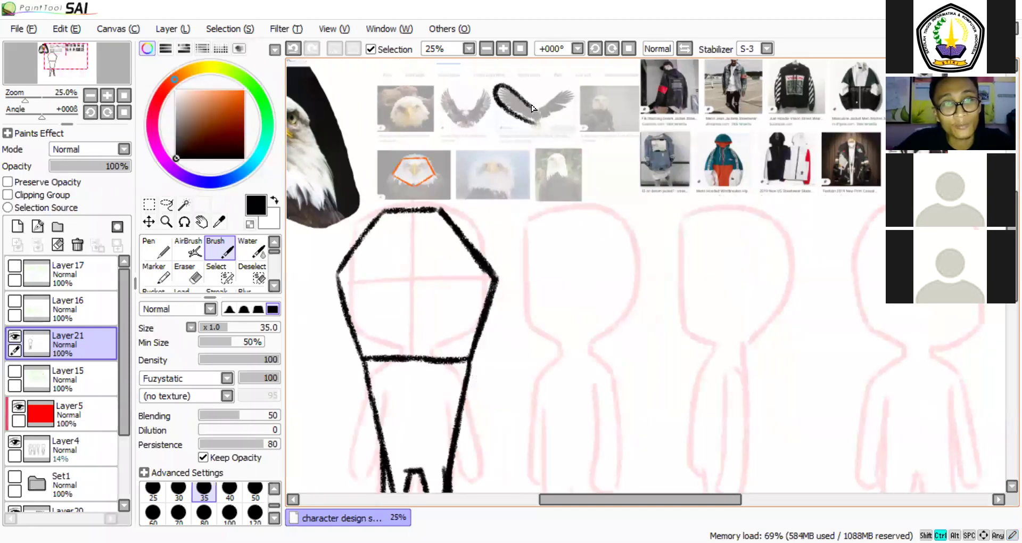
pyautogui.hotkey('ctrl', 'z')
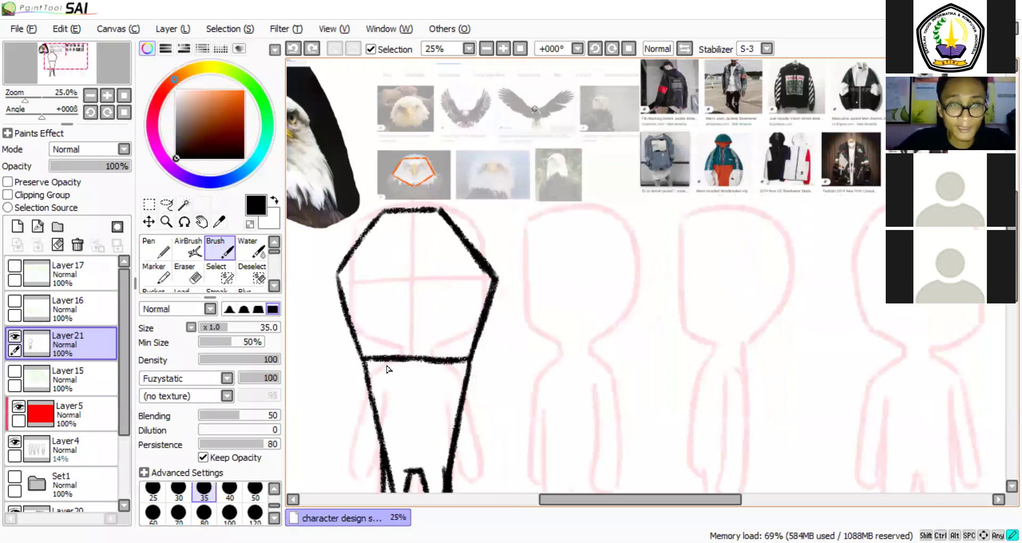
pyautogui.scroll(-5, 430, 242)
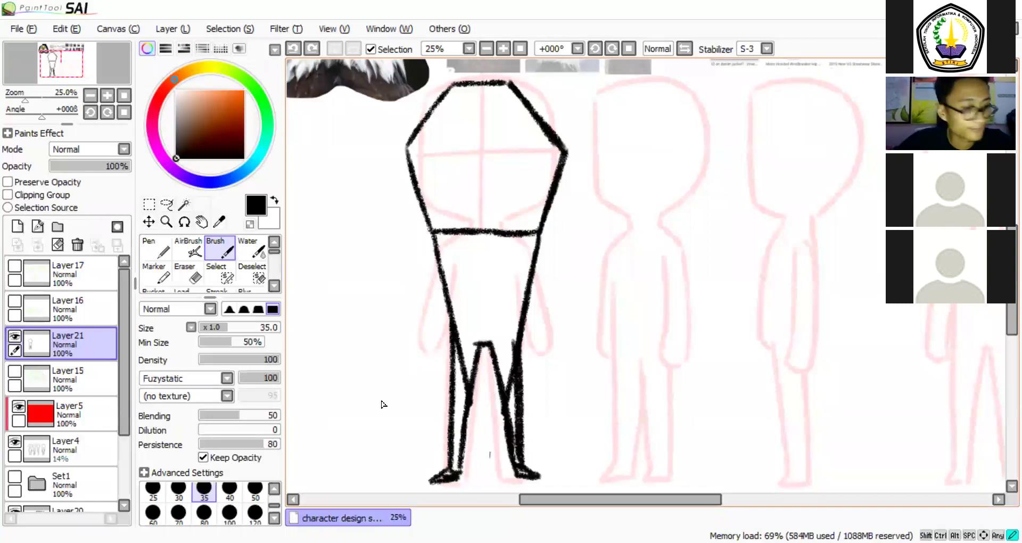
pyautogui.moveTo(430, 231); pyautogui.dragTo(381, 398)
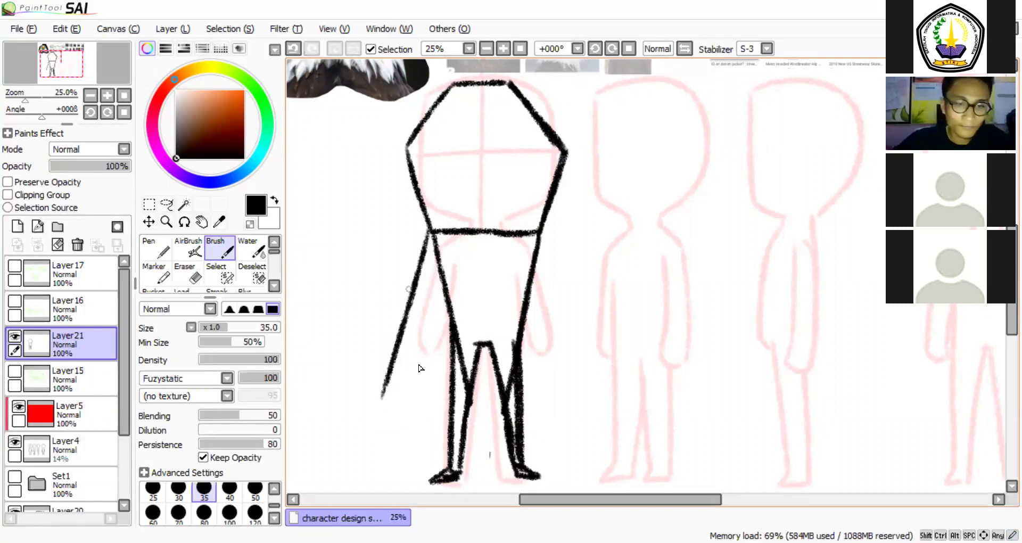
pyautogui.hotkey('ctrl', 'z')
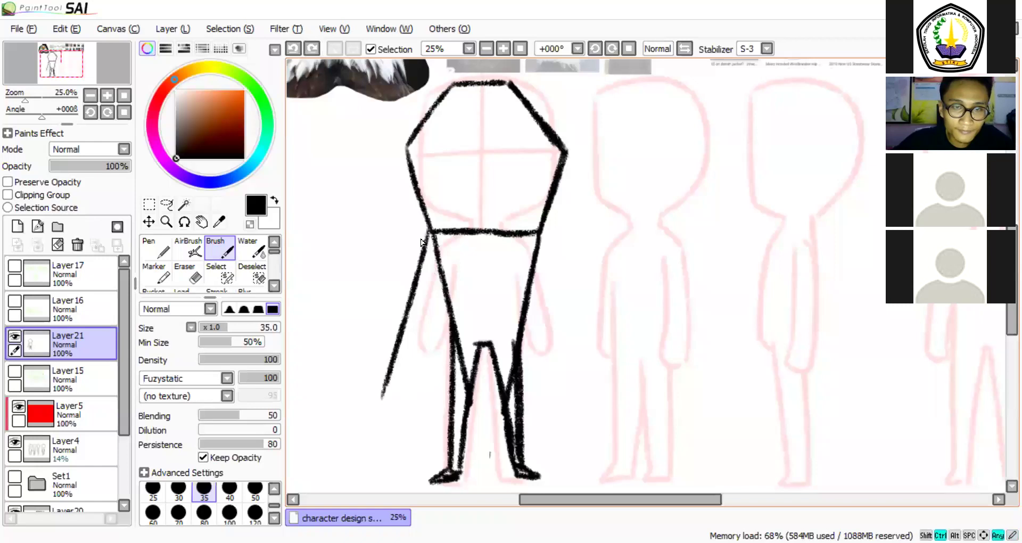
pyautogui.hotkey('ctrl', 'z')
pyautogui.moveTo(427, 232)
pyautogui.mouseDown()
pyautogui.moveTo(406, 382)
pyautogui.moveTo(451, 369)
pyautogui.mouseUp()
pyautogui.hotkey('ctrl', 'z')
# Draw straight black wing-like sleeve shapes on both sides of the front view, from the shoulder corners down to the upper legs.
pyautogui.moveTo(427, 232)
pyautogui.mouseDown()
pyautogui.moveTo(397, 404)
pyautogui.moveTo(452, 379)
pyautogui.mouseUp()
pyautogui.moveTo(540, 236); pyautogui.dragTo(549, 301)
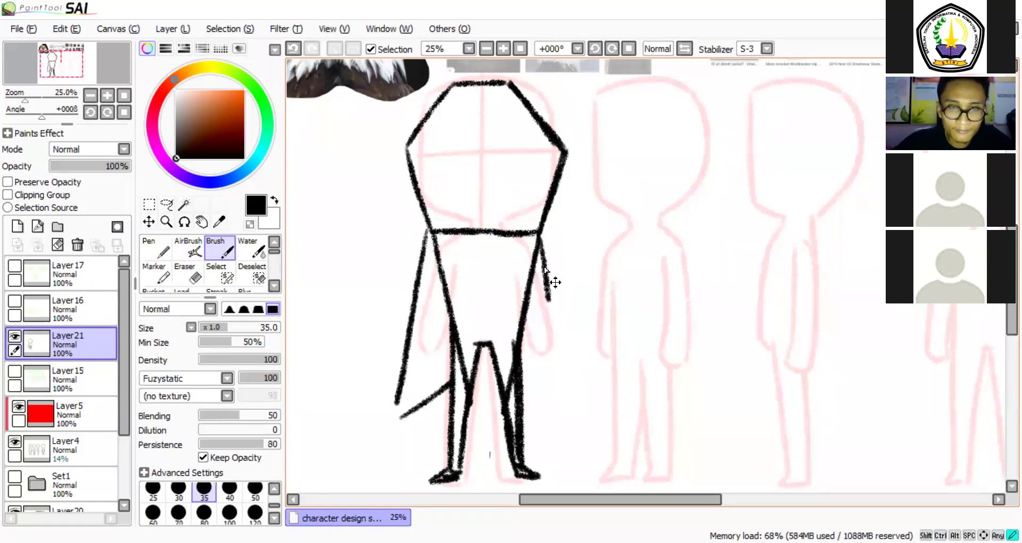
pyautogui.moveTo(540, 236); pyautogui.dragTo(579, 412)
pyautogui.moveTo(520, 356); pyautogui.dragTo(569, 425)
pyautogui.moveTo(540, 243); pyautogui.dragTo(567, 409)
pyautogui.hotkey('ctrl', 'z')
pyautogui.hotkey('ctrl', 'y')
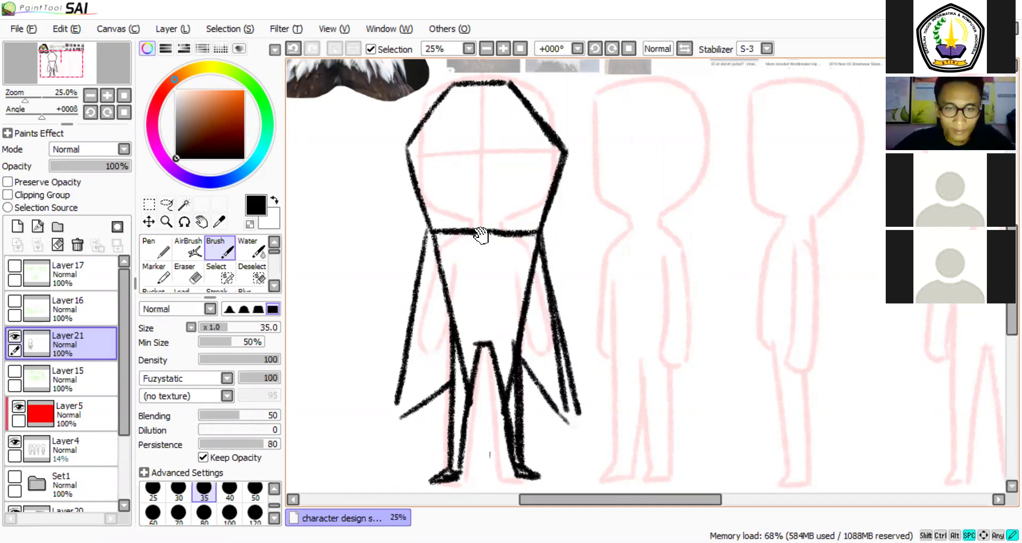
# Thicken the right-hand wing shape's outer edge and close the lower tips of both wing shapes.
pyautogui.moveTo(496, 157)
pyautogui.mouseDown()
pyautogui.moveTo(494, 180)
pyautogui.moveTo(478, 173)
pyautogui.mouseUp()
pyautogui.moveTo(527, 251); pyautogui.dragTo(563, 429)
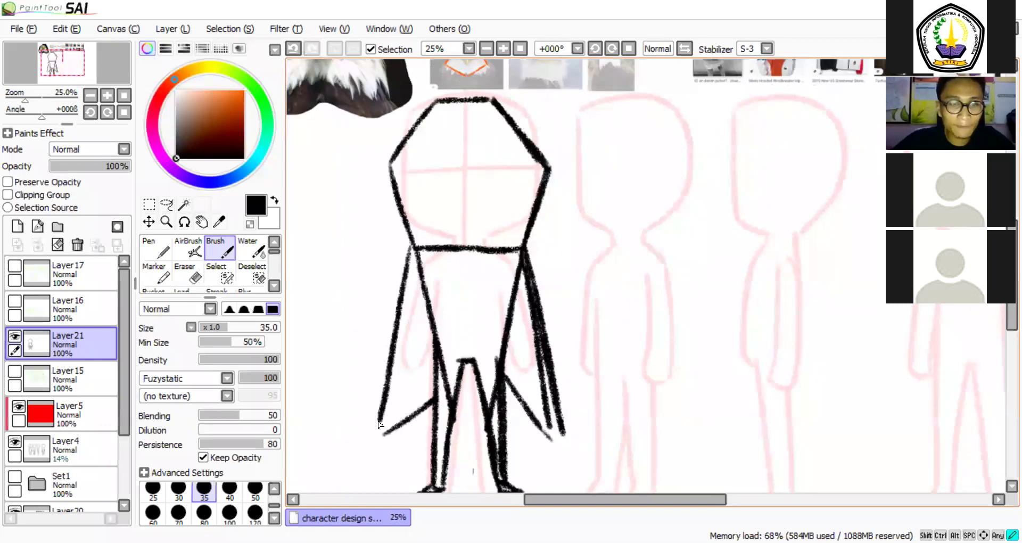
pyautogui.moveTo(552, 440); pyautogui.dragTo(564, 435)
pyautogui.moveTo(377, 425); pyautogui.dragTo(386, 434)
# Lower Layer21's opacity to 22% and add a new layer above it.
pyautogui.press('space')
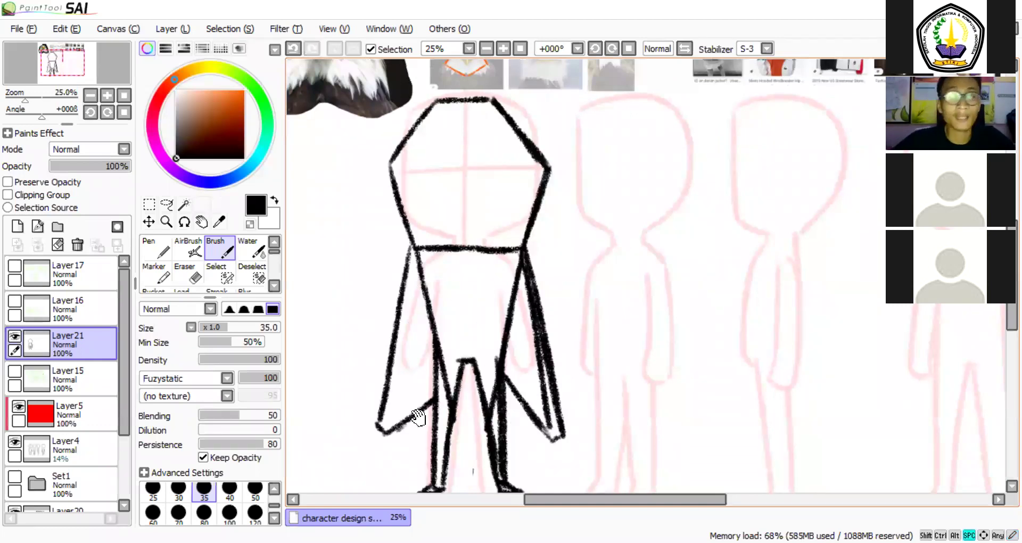
pyautogui.moveTo(323, 246); pyautogui.dragTo(349, 236)
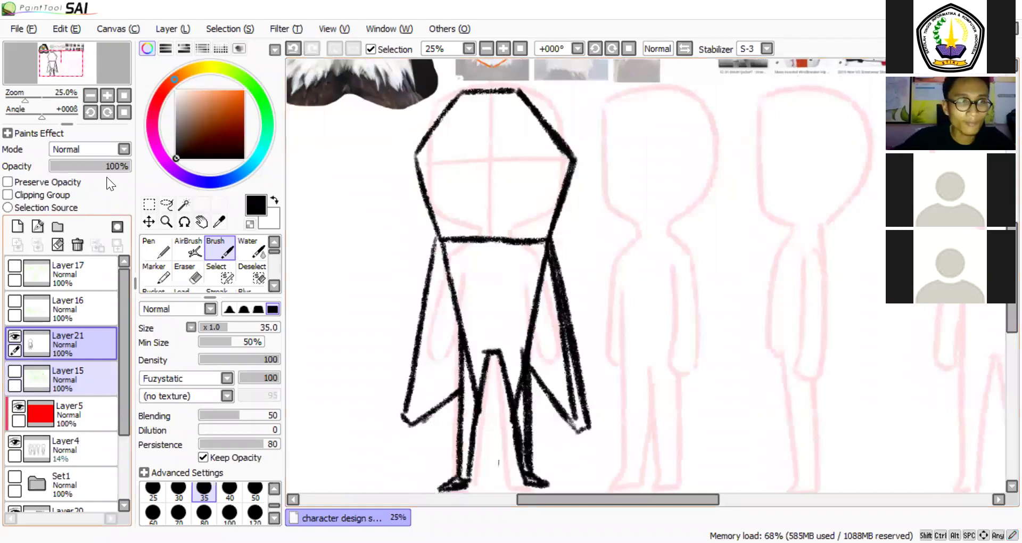
pyautogui.click(77, 170)
pyautogui.moveTo(78, 170); pyautogui.dragTo(68, 170)
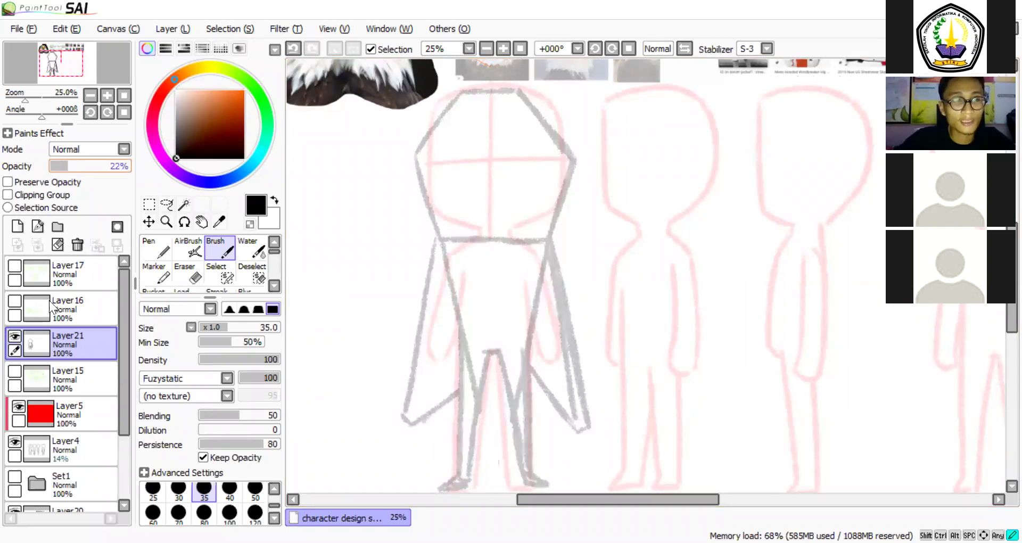
pyautogui.click(17, 227)
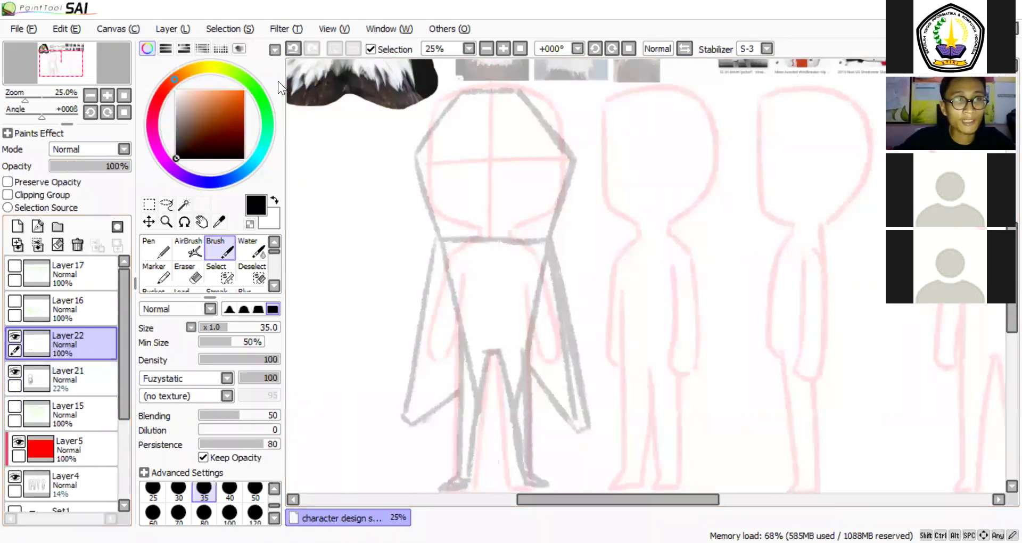
# Choose bright orange as the drawing color and set the brush size to 30.
pyautogui.click(244, 91)
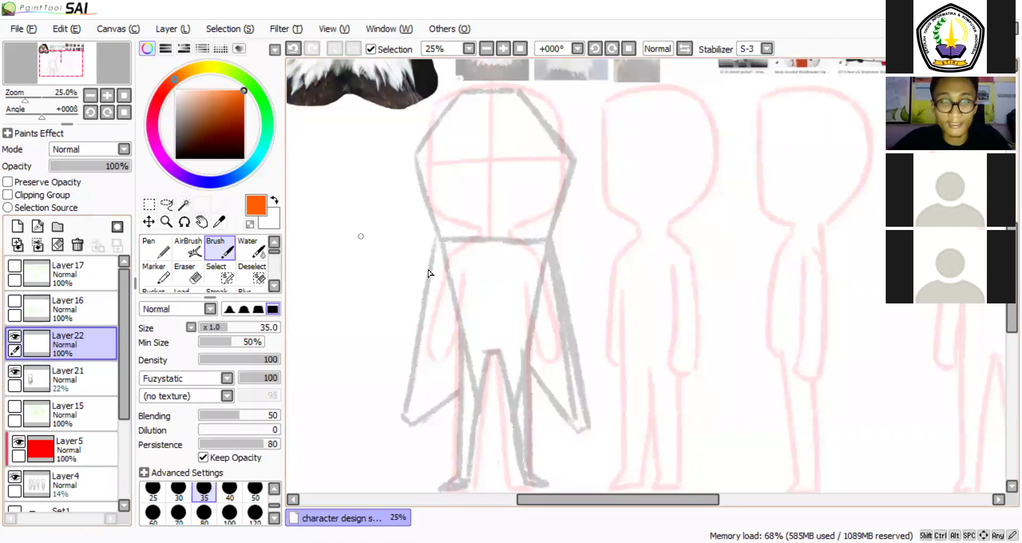
pyautogui.press('[')
pyautogui.press('[')
pyautogui.press('[')
pyautogui.press('[')
pyautogui.press('[')
pyautogui.moveTo(422, 137); pyautogui.dragTo(457, 296)
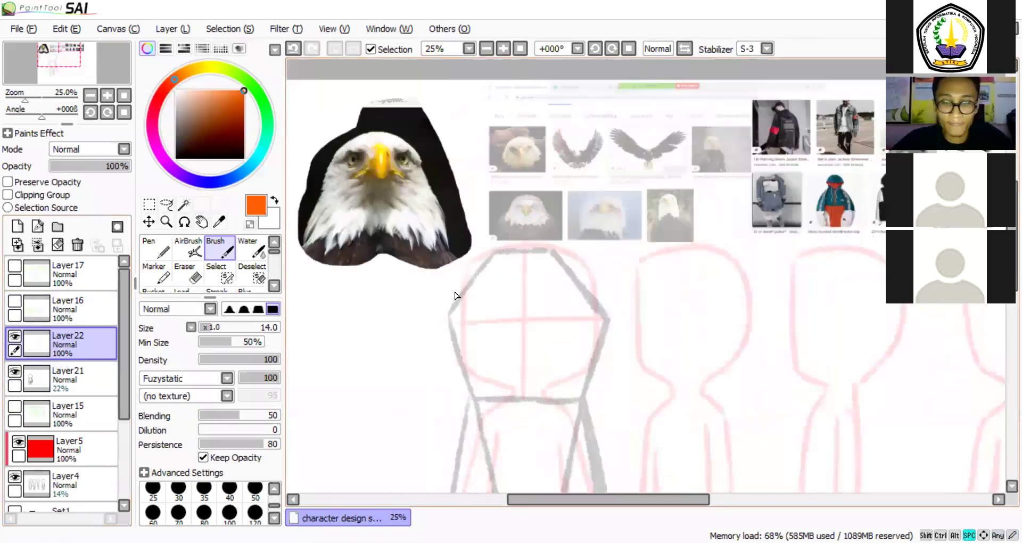
pyautogui.press(']')
pyautogui.press(']')
pyautogui.press(']')
pyautogui.press(']')
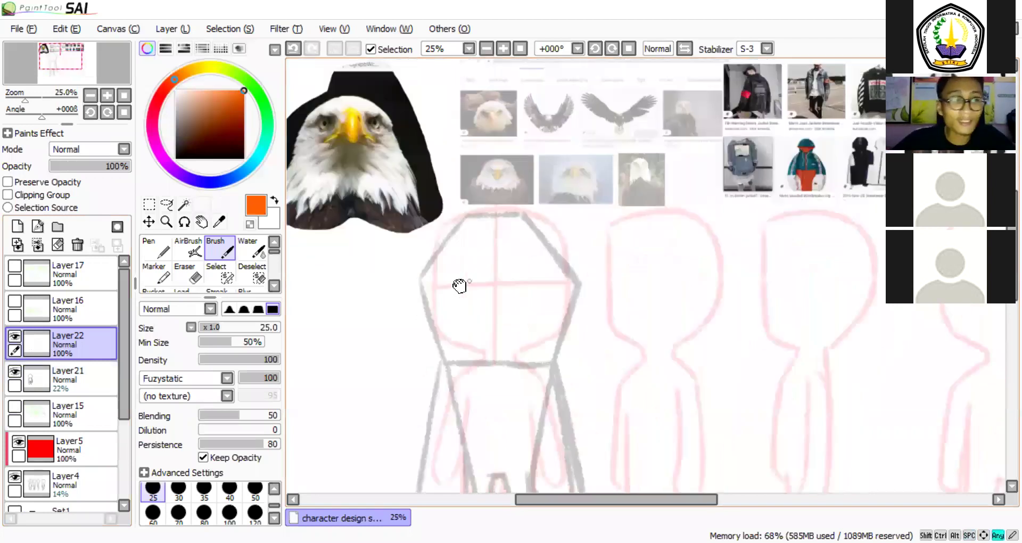
# Lower the large eagle photo's layer, Layer11, to 43% opacity and make Layer22 active again.
pyautogui.scroll(-2, 459, 287)
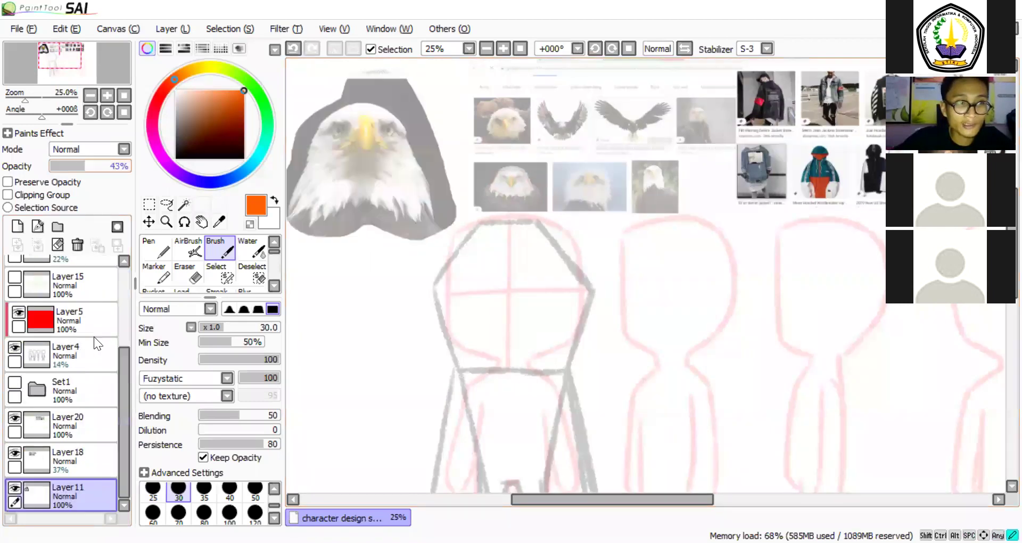
pyautogui.scroll(3, 93, 337)
pyautogui.click(94, 341)
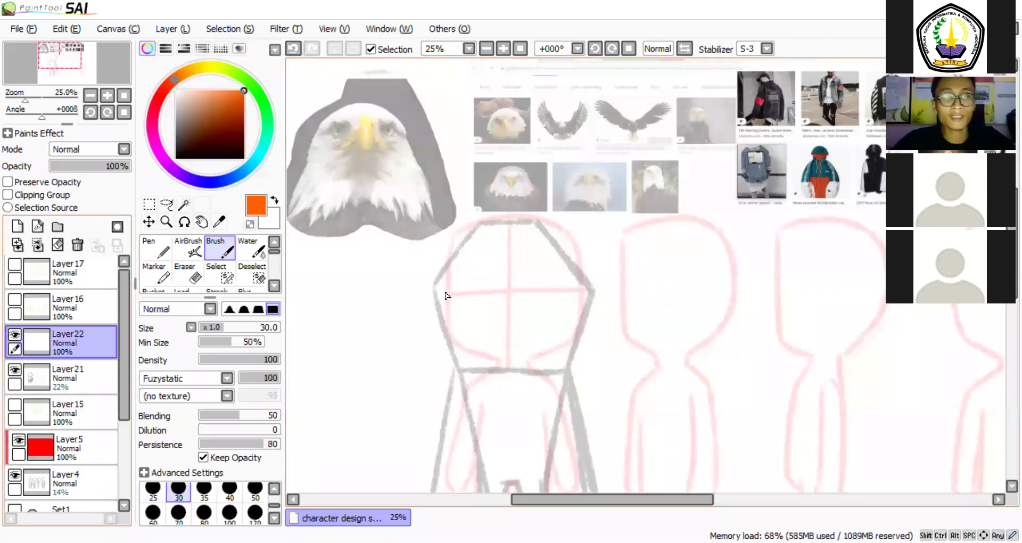
# Trace the large eagle photo's beak in orange on Layer22, with mouth corners and a pointed lower tip, using brush size 12.
pyautogui.moveTo(500, 289); pyautogui.dragTo(465, 317)
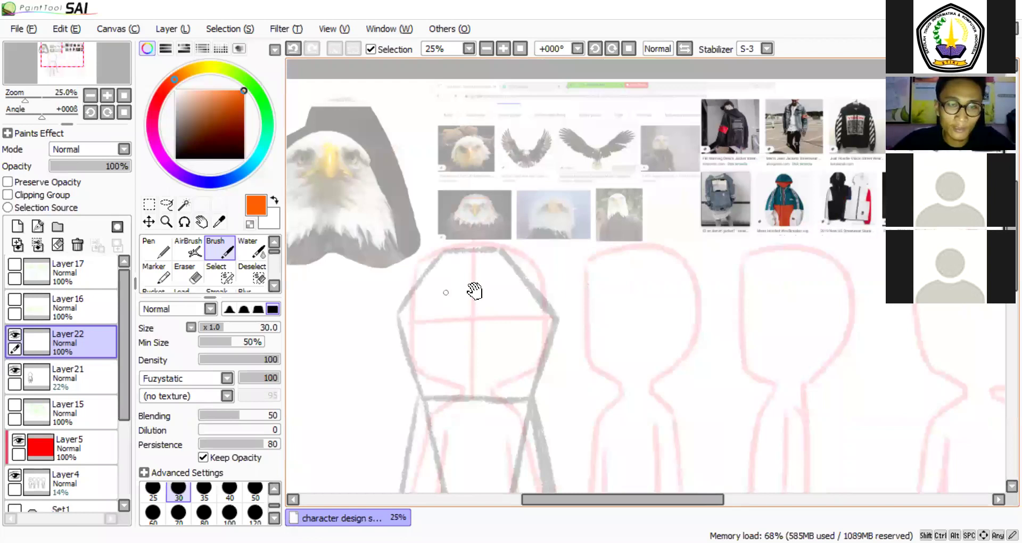
pyautogui.moveTo(460, 301); pyautogui.dragTo(487, 350)
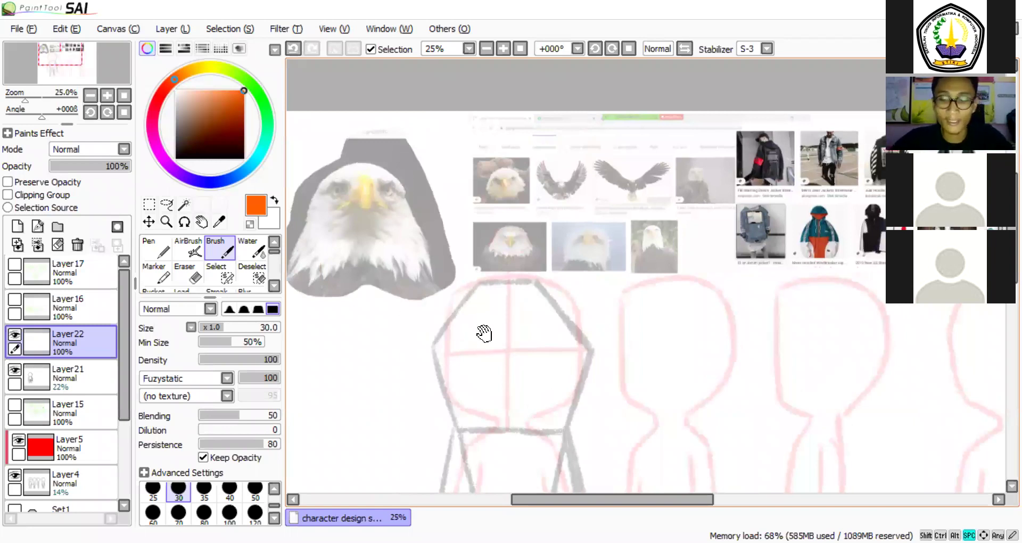
pyautogui.moveTo(498, 173); pyautogui.dragTo(499, 146)
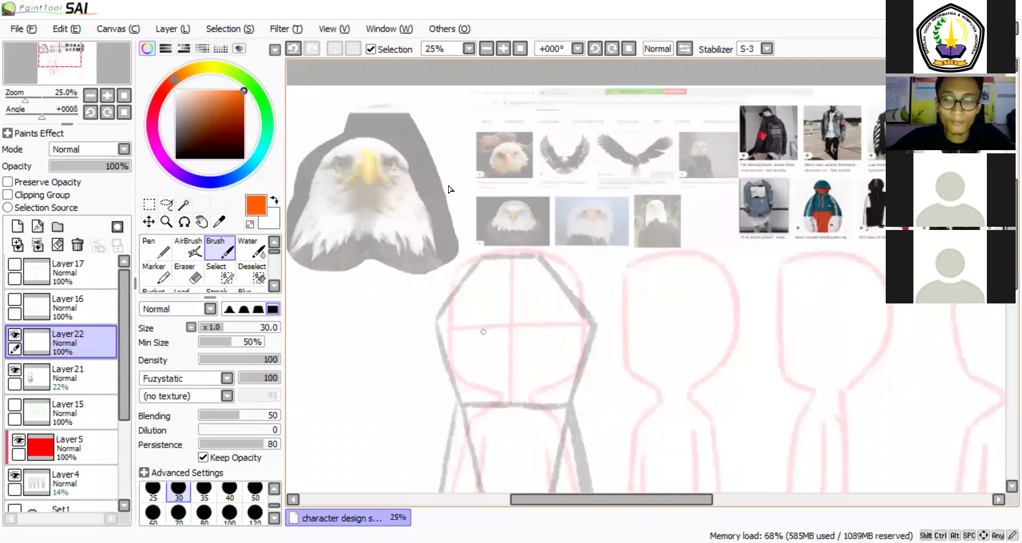
pyautogui.moveTo(447, 185); pyautogui.dragTo(465, 210)
pyautogui.scroll(3, 384, 202)
pyautogui.press('[')
pyautogui.press('[')
pyautogui.press('[')
pyautogui.press('[')
pyautogui.press('[')
pyautogui.moveTo(376, 207)
pyautogui.mouseDown()
pyautogui.moveTo(449, 130)
pyautogui.moveTo(479, 136)
pyautogui.moveTo(537, 207)
pyautogui.mouseUp()
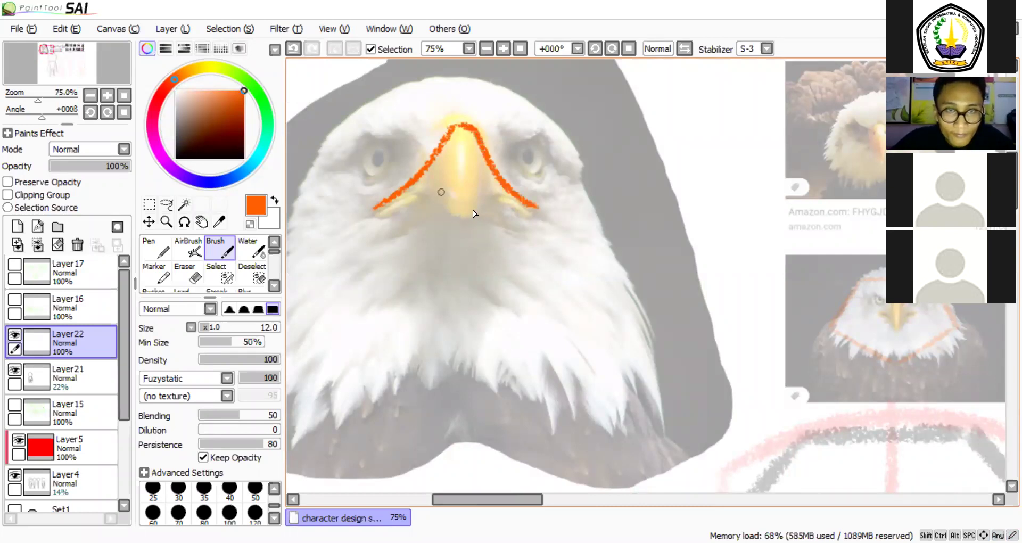
pyautogui.moveTo(415, 196)
pyautogui.mouseDown()
pyautogui.moveTo(498, 197)
pyautogui.moveTo(535, 214)
pyautogui.mouseUp()
pyautogui.moveTo(418, 198); pyautogui.dragTo(394, 201)
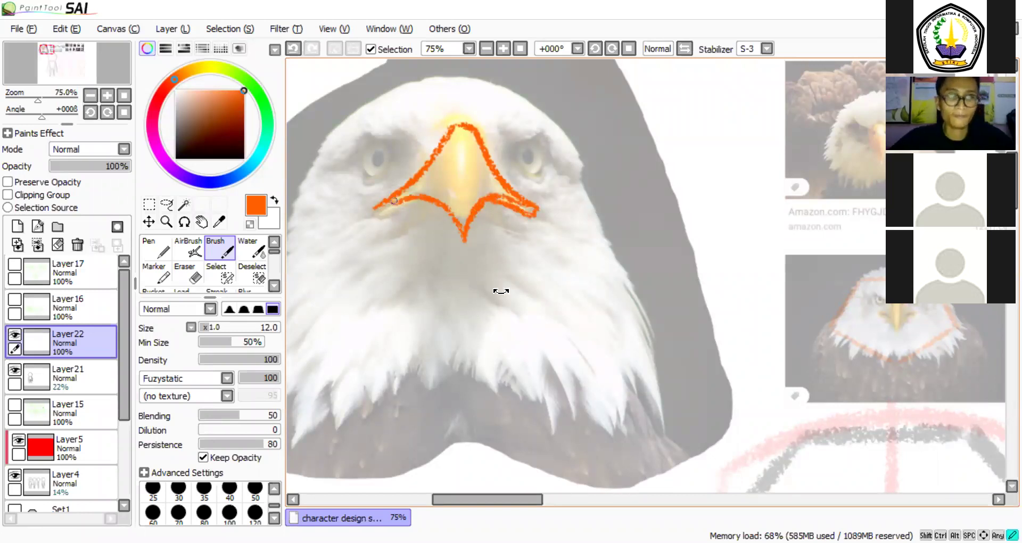
pyautogui.moveTo(394, 201); pyautogui.dragTo(418, 199)
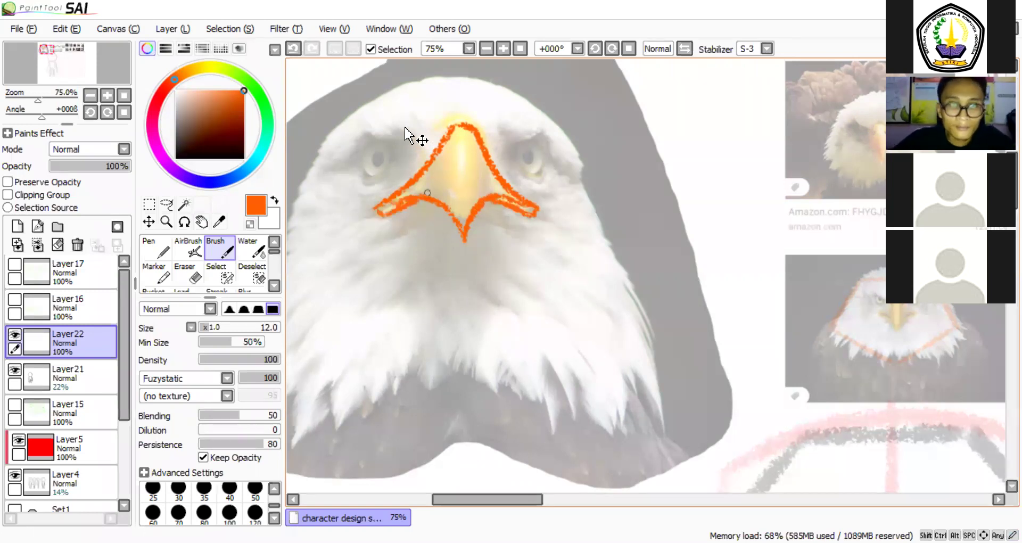
# Move the traced orange beak from the eagle photo onto the center of the front-view head, just below the eye line.
pyautogui.hotkey('ctrl', 't')
pyautogui.scroll(-3, 442, 234)
pyautogui.moveTo(575, 328); pyautogui.dragTo(522, 234)
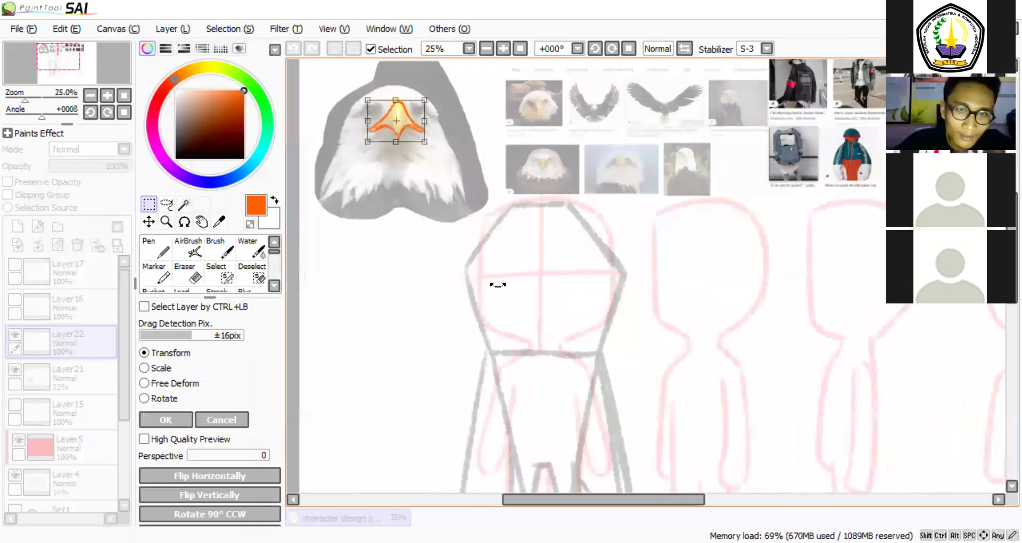
pyautogui.moveTo(396, 121); pyautogui.dragTo(540, 288)
pyautogui.moveTo(559, 232); pyautogui.dragTo(515, 144)
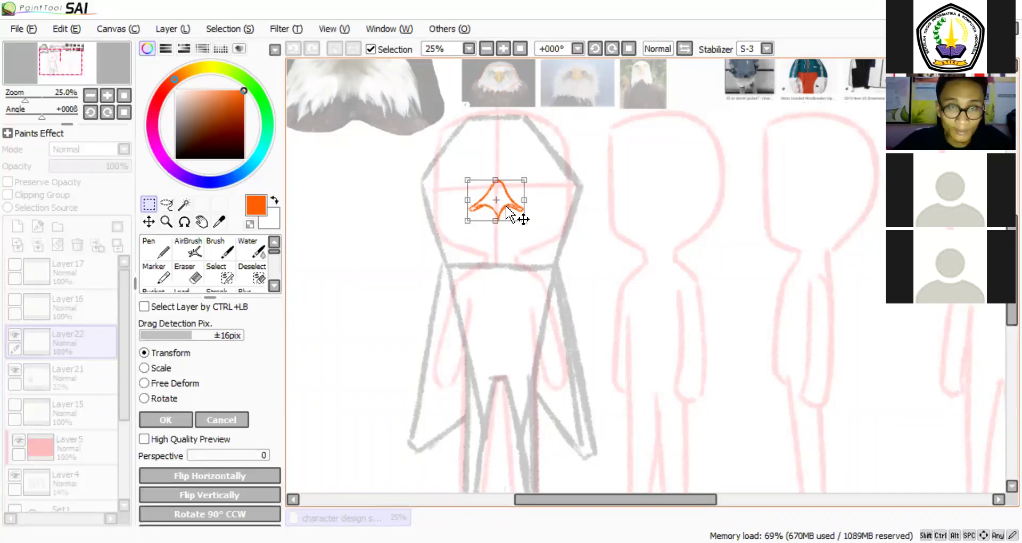
pyautogui.moveTo(506, 202); pyautogui.dragTo(510, 203)
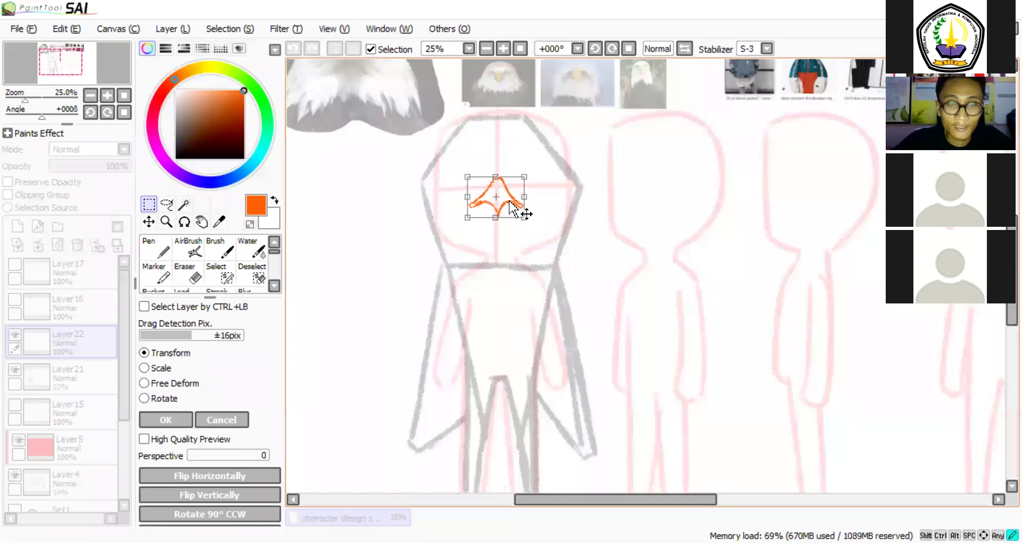
pyautogui.moveTo(509, 201); pyautogui.dragTo(508, 200)
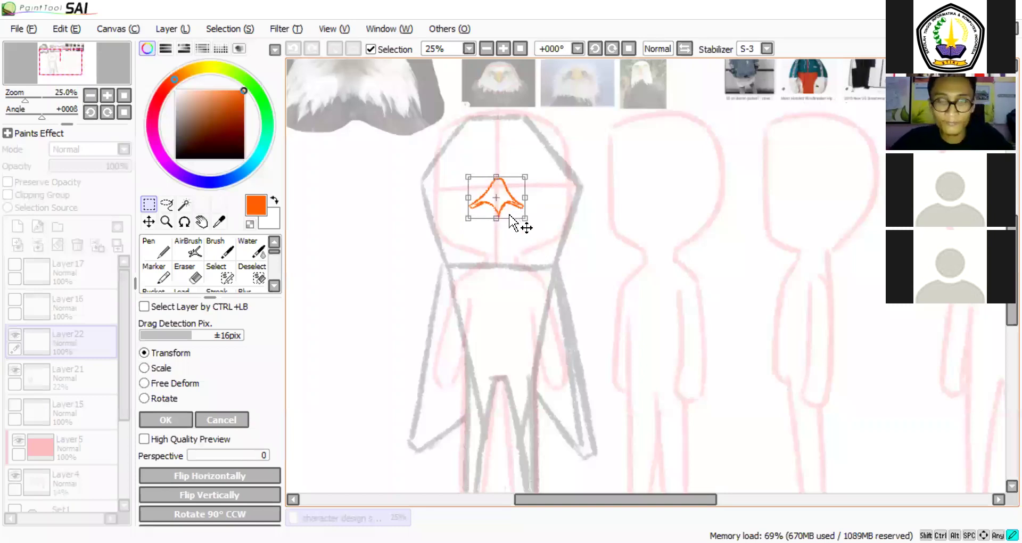
# Enlarge the orange beak on the front-view head and realign it with the vertical center guide.
pyautogui.moveTo(525, 218); pyautogui.dragTo(533, 230)
pyautogui.hotkey('ctrl', 'd')
pyautogui.hotkey('ctrl', 't')
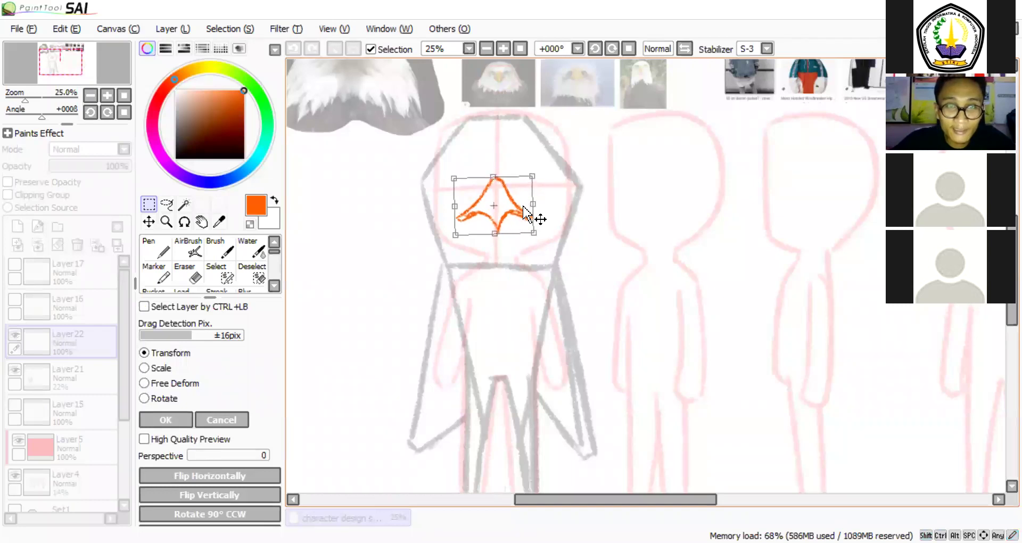
pyautogui.moveTo(525, 210); pyautogui.dragTo(528, 211)
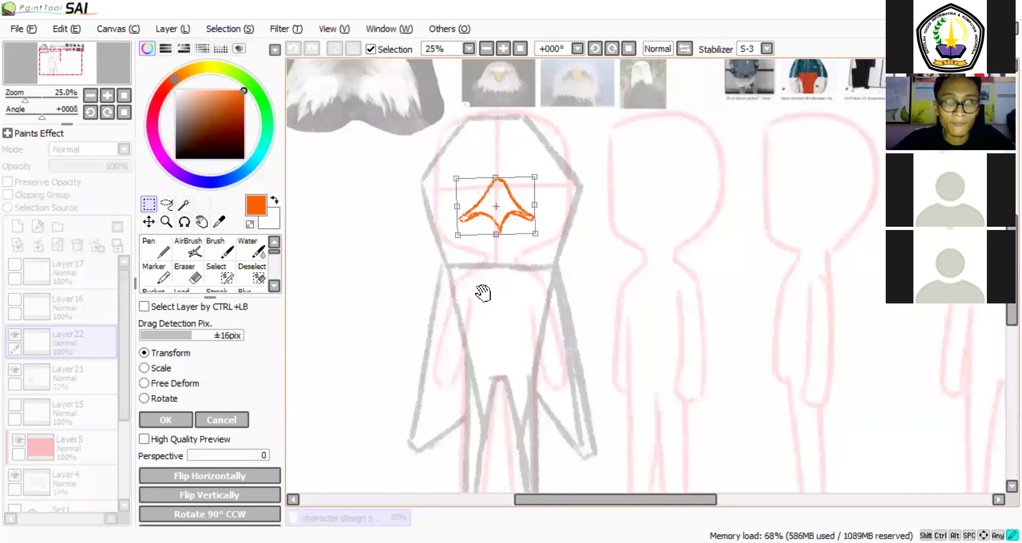
pyautogui.press('Return')
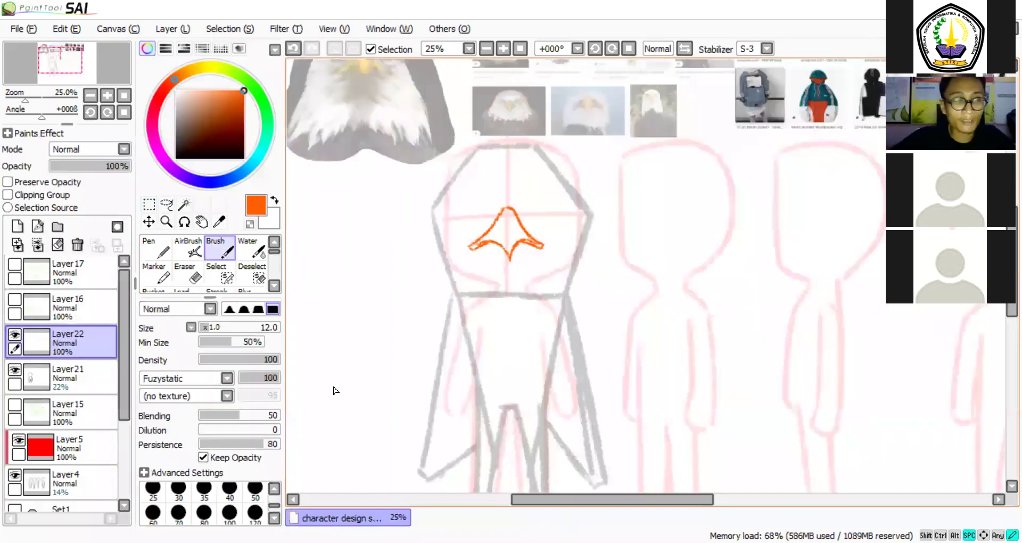
# Add a new layer above the beak layer and try thicker green strokes along the left edge of the front head.
pyautogui.moveTo(335, 391); pyautogui.dragTo(348, 438)
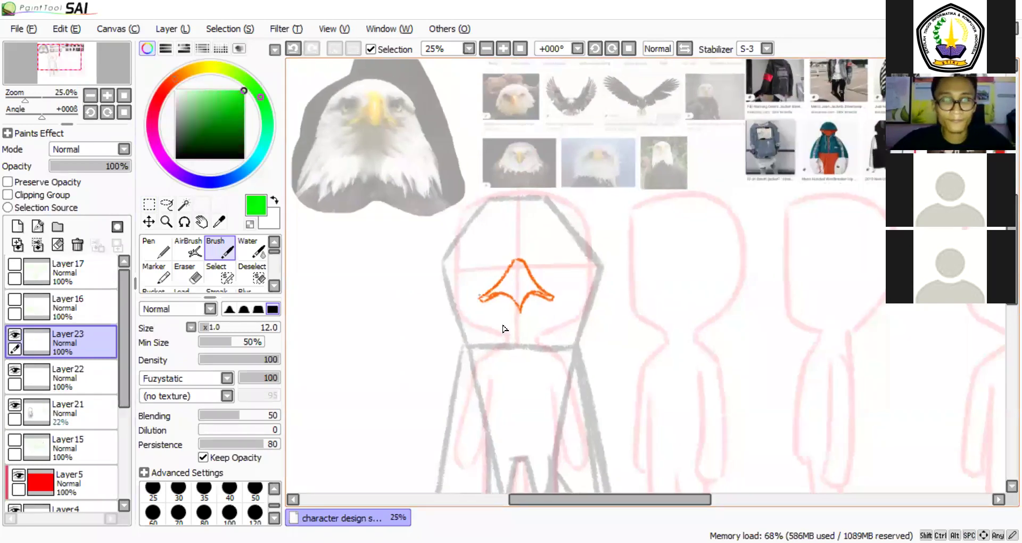
pyautogui.moveTo(460, 305); pyautogui.dragTo(468, 346)
pyautogui.hotkey('ctrl', 'z')
pyautogui.press(']')
pyautogui.press(']')
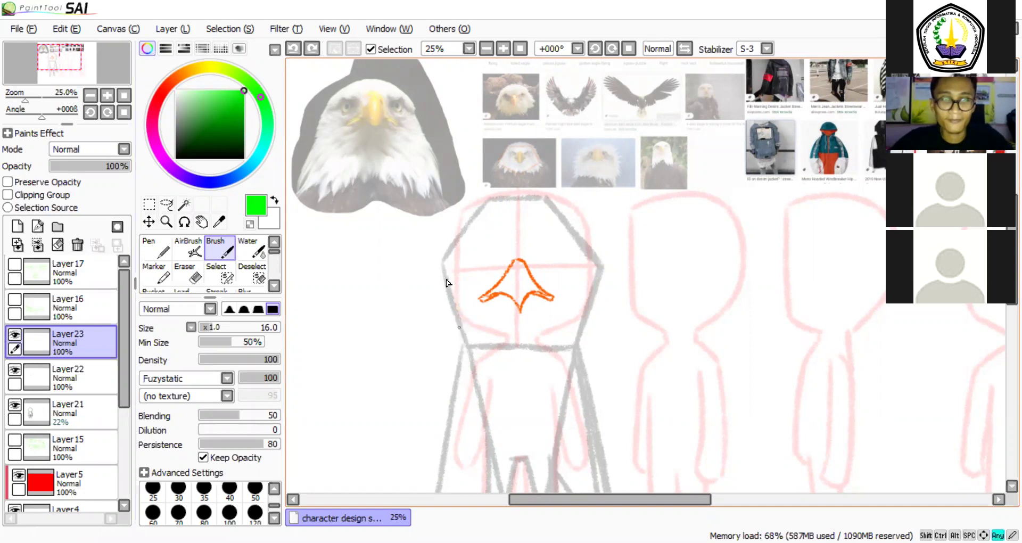
pyautogui.press(']')
pyautogui.press(']')
pyautogui.press(']')
pyautogui.press(']')
pyautogui.press(']')
pyautogui.moveTo(445, 274); pyautogui.dragTo(466, 342)
pyautogui.hotkey('ctrl', 'z')
# Set the brush size to 25 and choose pure red as the drawing color.
pyautogui.press('[')
pyautogui.press('[')
pyautogui.press('[')
pyautogui.click(169, 83)
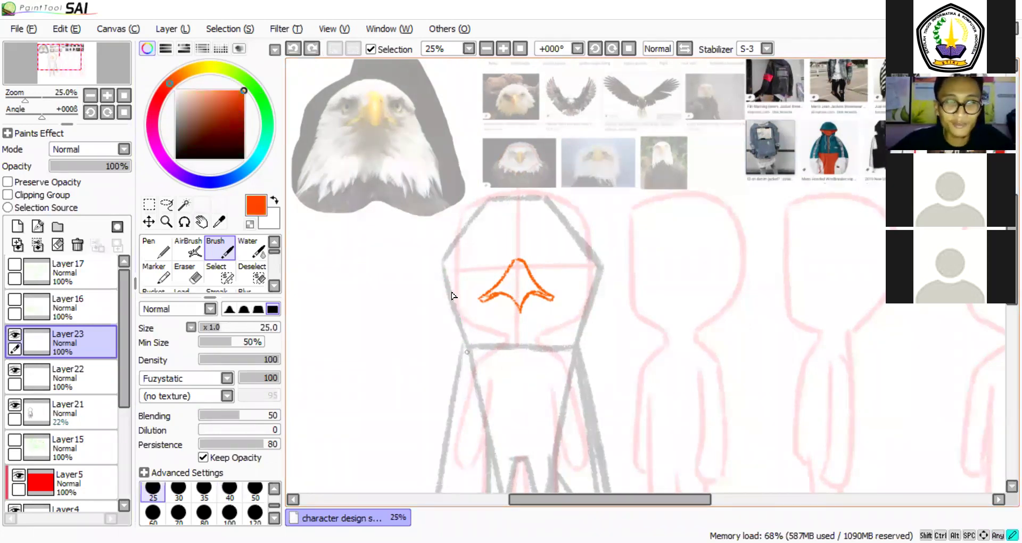
pyautogui.click(162, 93)
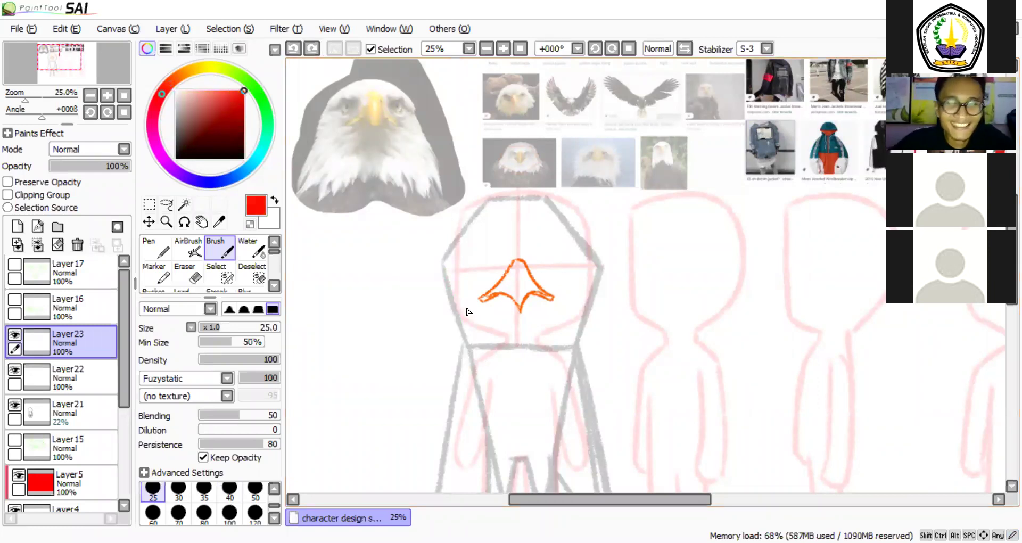
pyautogui.moveTo(446, 282); pyautogui.dragTo(470, 343)
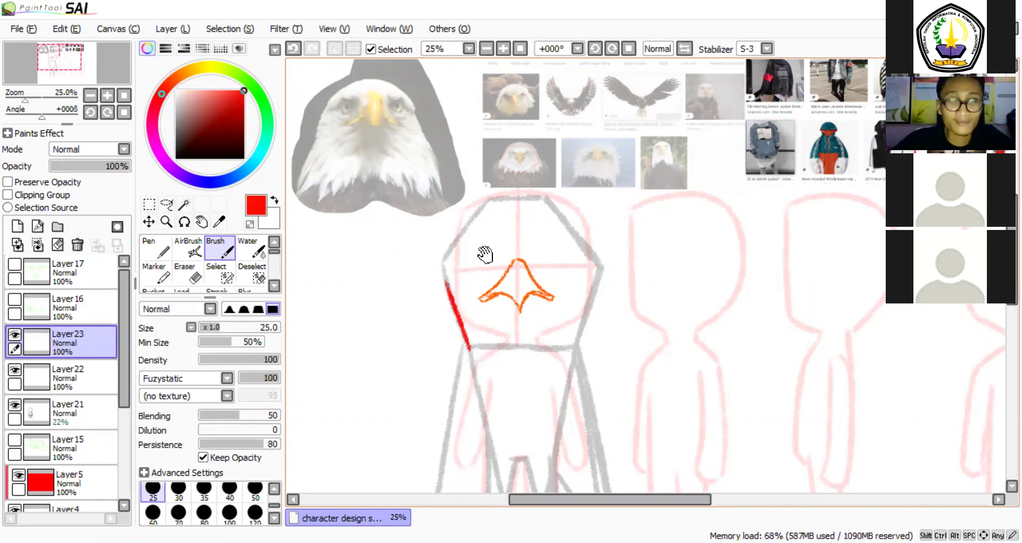
pyautogui.hotkey('ctrl', 'z')
pyautogui.hotkey('ctrl', 'z')
pyautogui.hotkey('ctrl', 'y')
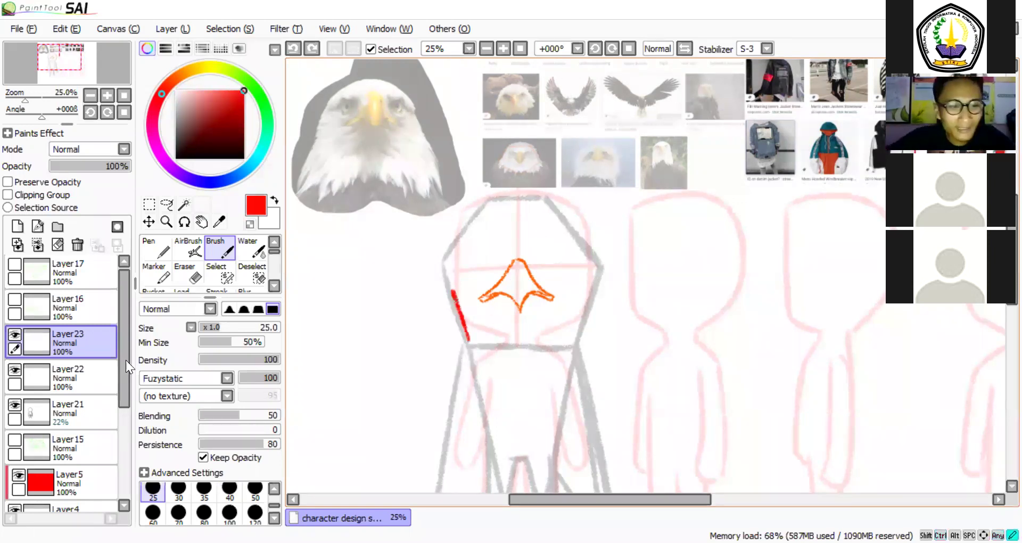
pyautogui.moveTo(608, 146); pyautogui.dragTo(593, 171)
pyautogui.hotkey('ctrl', 'z')
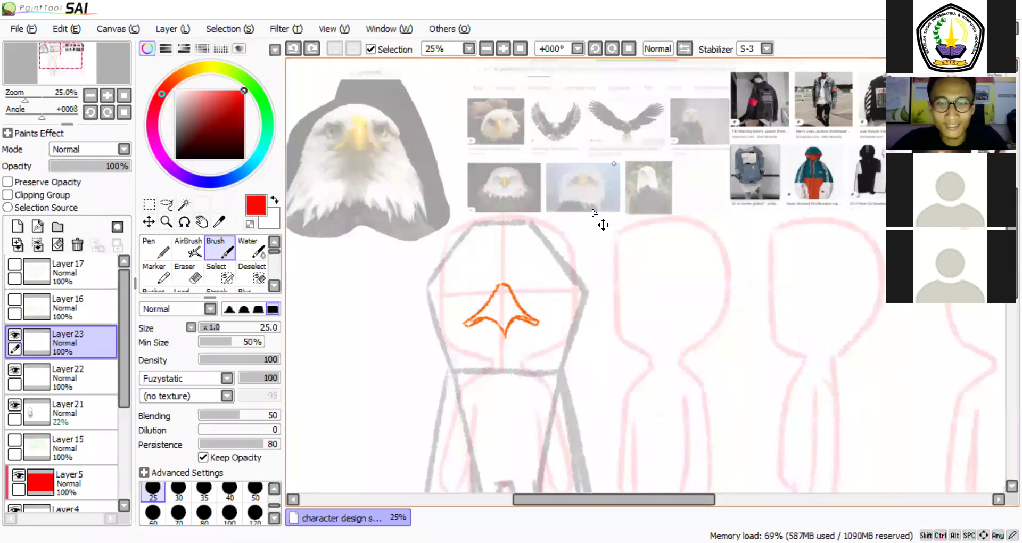
# Draw the front head's left side, arched crown and jagged upper-right feathers in red on Layer23.
pyautogui.scroll(3, 572, 219)
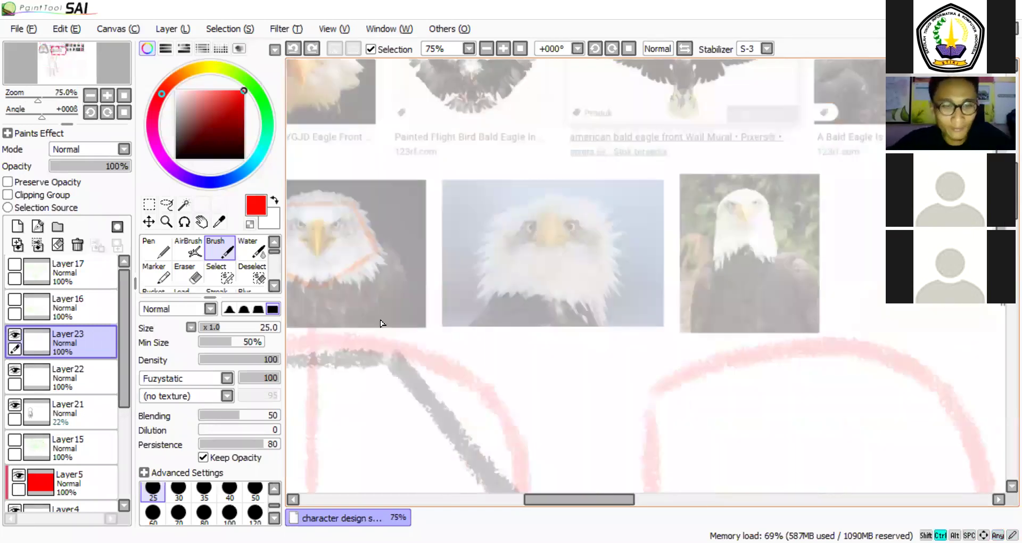
pyautogui.scroll(-1, 442, 385)
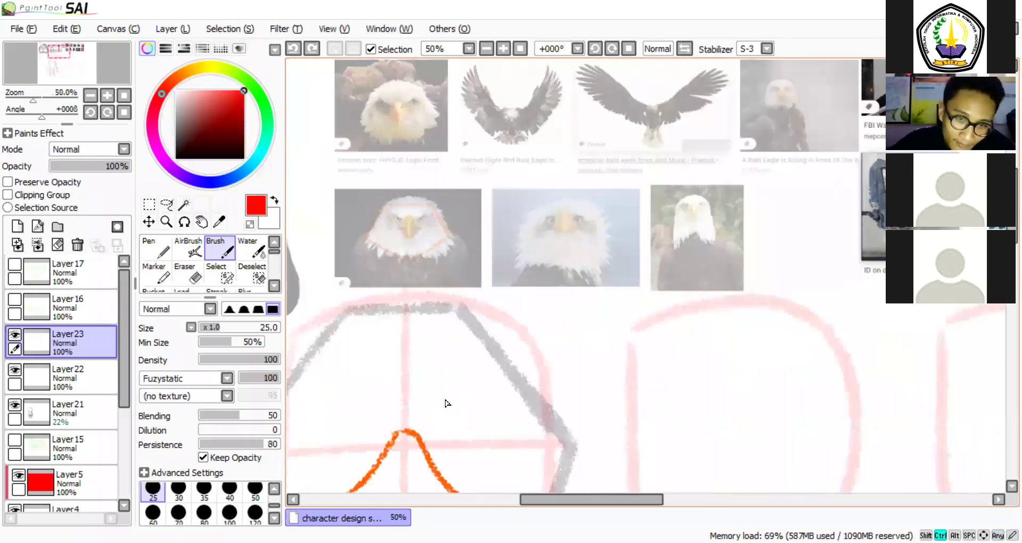
pyautogui.scroll(-1, 447, 404)
pyautogui.press('b')
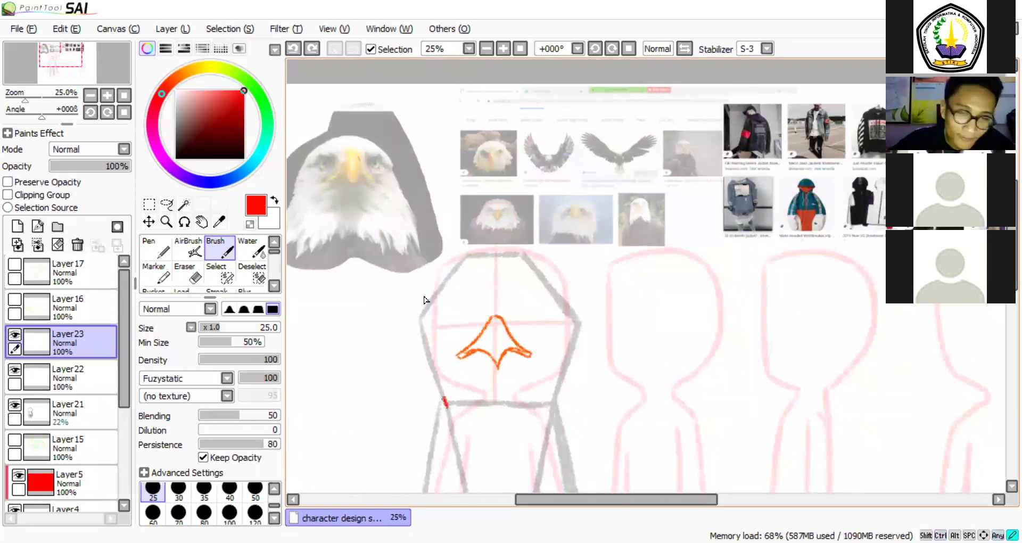
pyautogui.moveTo(428, 243); pyautogui.dragTo(447, 407)
pyautogui.press('ctrl')
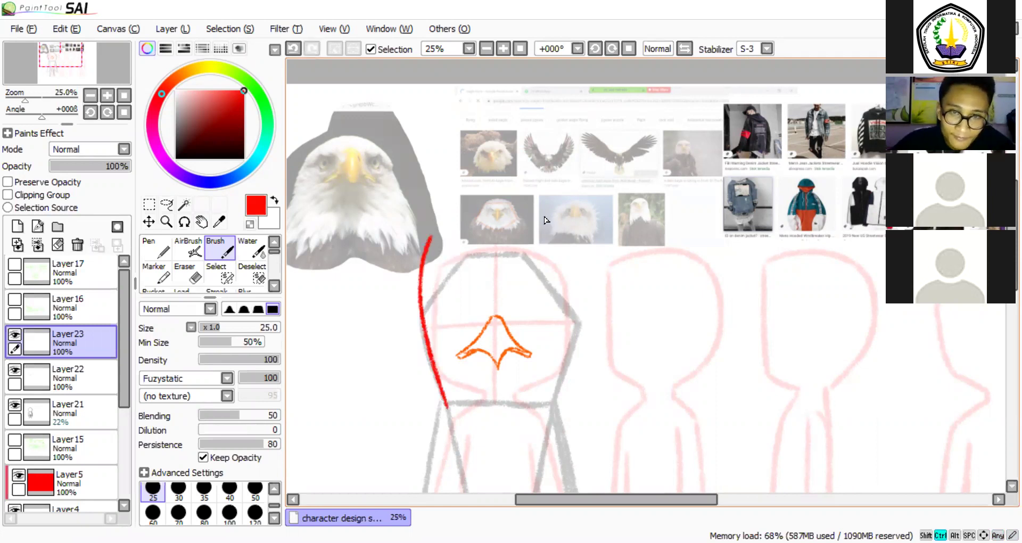
pyautogui.moveTo(421, 306)
pyautogui.mouseDown()
pyautogui.moveTo(453, 250)
pyautogui.moveTo(572, 250)
pyautogui.mouseUp()
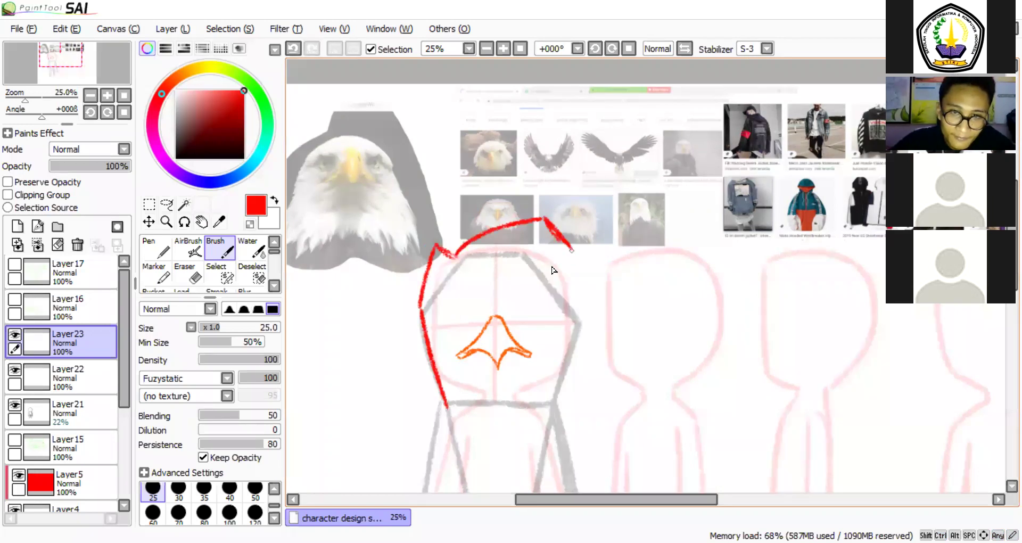
pyautogui.moveTo(571, 251); pyautogui.dragTo(580, 309)
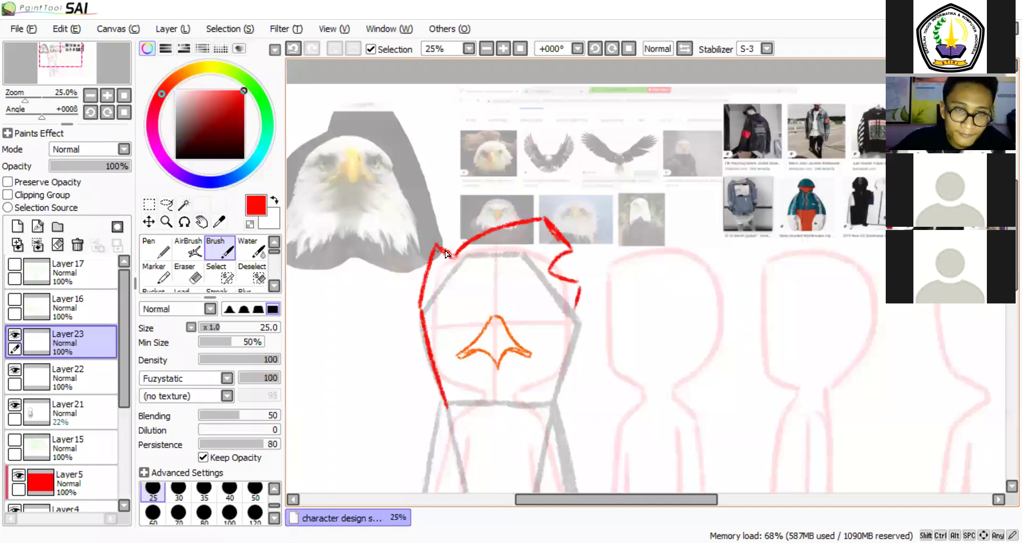
# Add pointed red feather tufts on both sides of the crown and draw the head's right side down to the neck line.
pyautogui.moveTo(445, 252)
pyautogui.mouseDown()
pyautogui.moveTo(457, 257)
pyautogui.moveTo(424, 316)
pyautogui.mouseUp()
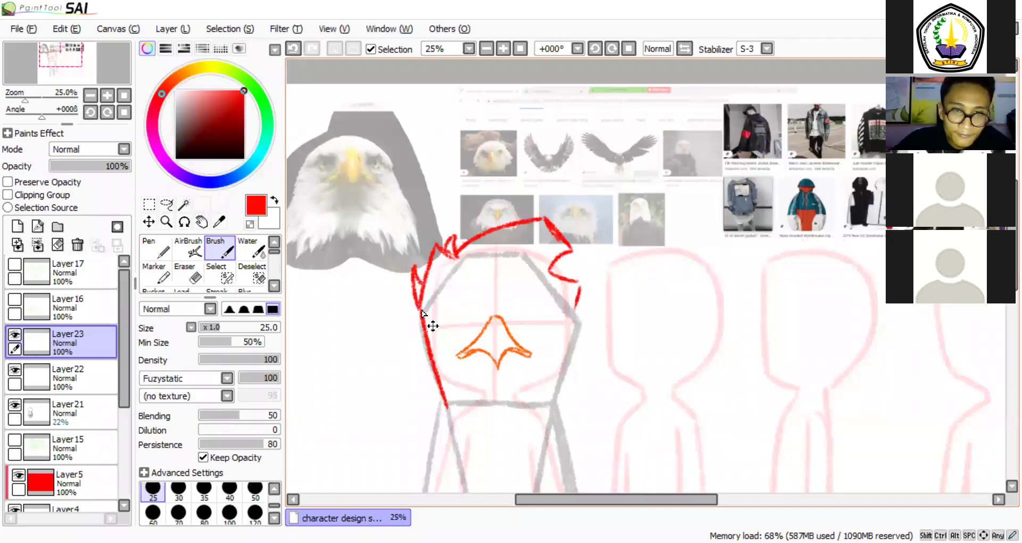
pyautogui.hotkey('ctrl', 'z')
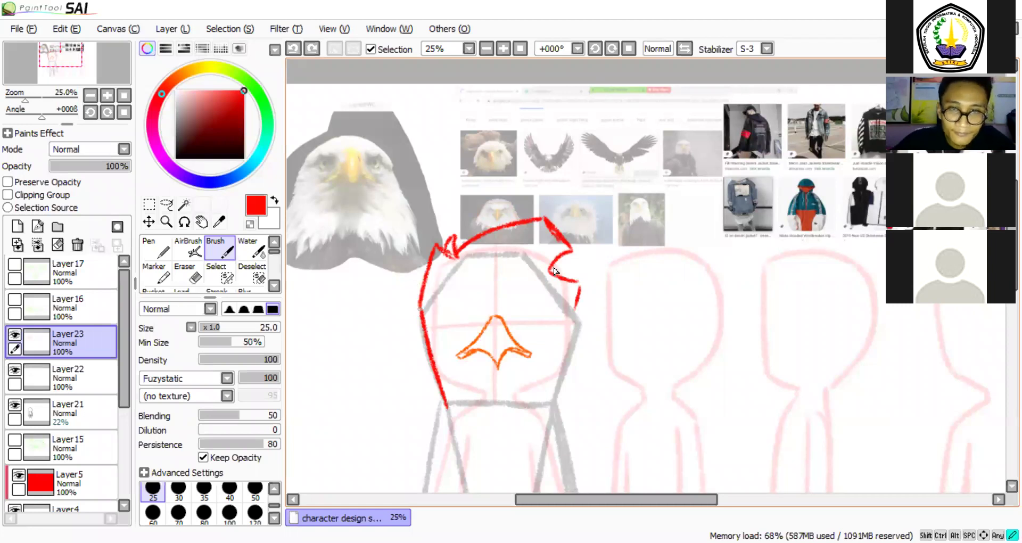
pyautogui.hotkey('ctrl', 'y')
pyautogui.moveTo(550, 265)
pyautogui.mouseDown()
pyautogui.moveTo(579, 279)
pyautogui.moveTo(556, 397)
pyautogui.mouseUp()
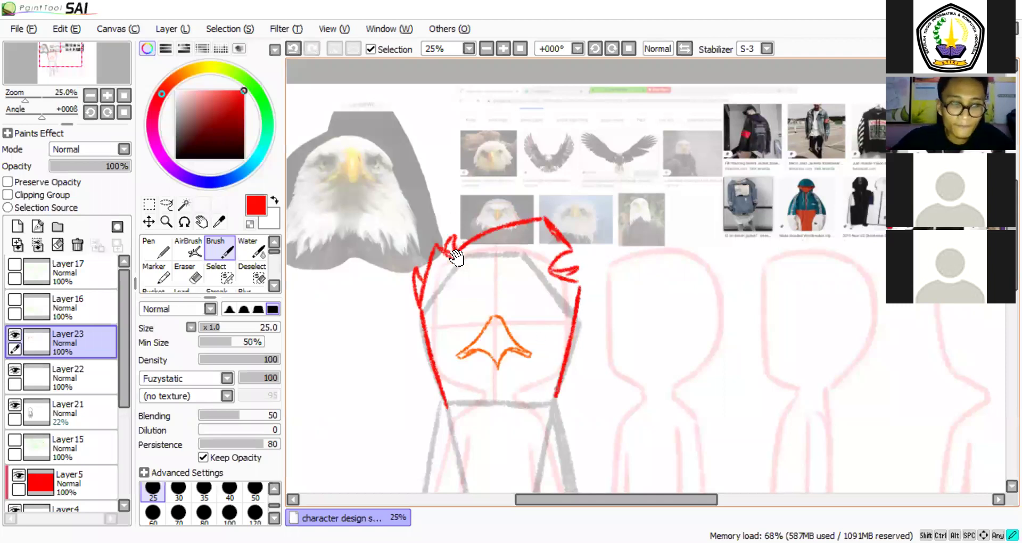
pyautogui.moveTo(448, 315); pyautogui.dragTo(456, 258)
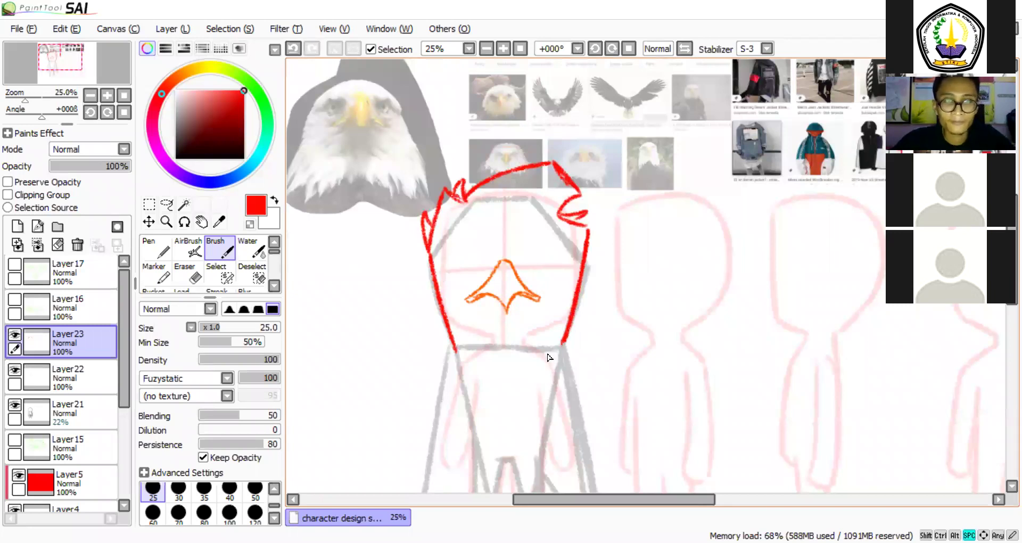
pyautogui.press('e')
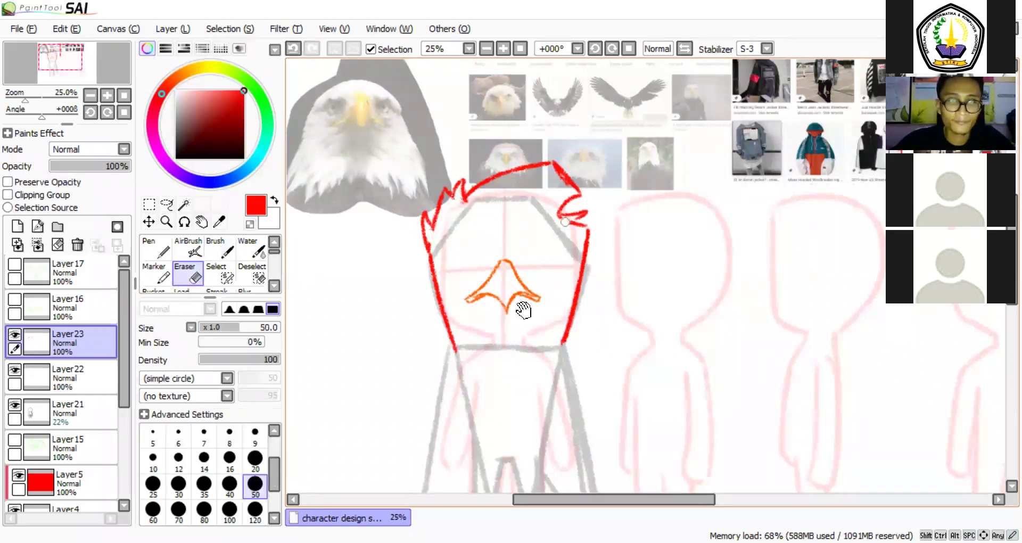
pyautogui.press('b')
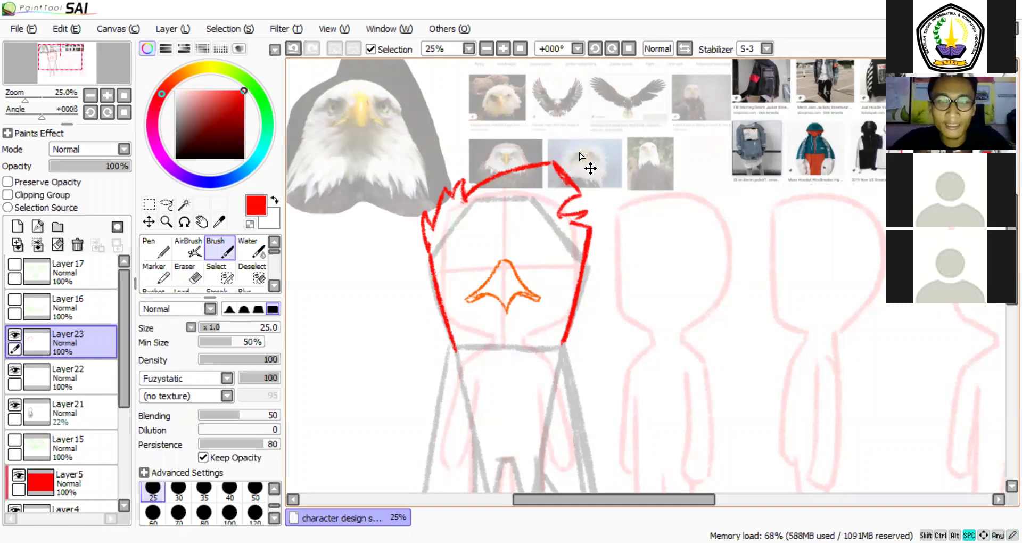
# Draw an angry red eye on the right of the beak, with a thick filled slanted brow, rounded lower lid and pupil.
pyautogui.moveTo(561, 151); pyautogui.dragTo(581, 157)
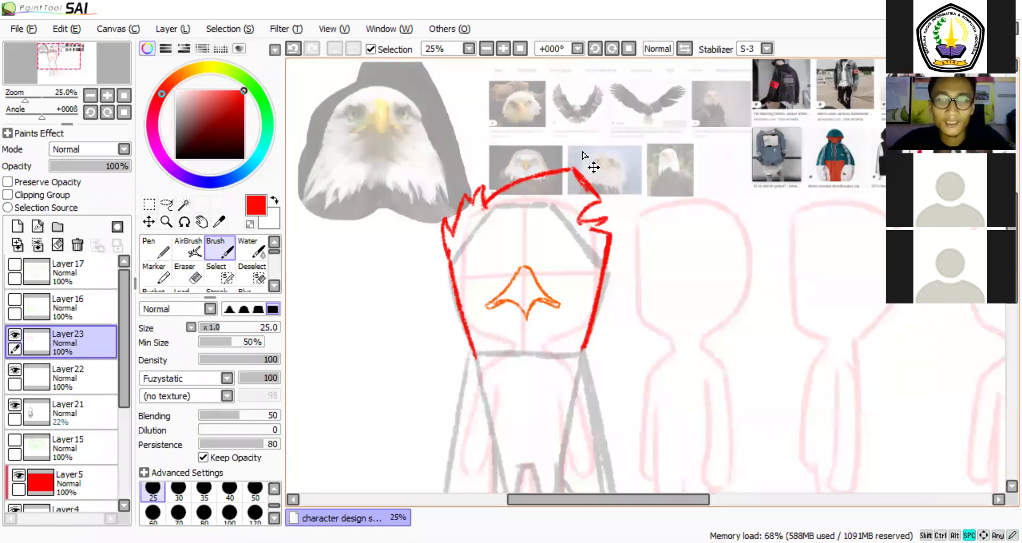
pyautogui.scroll(1, 595, 210)
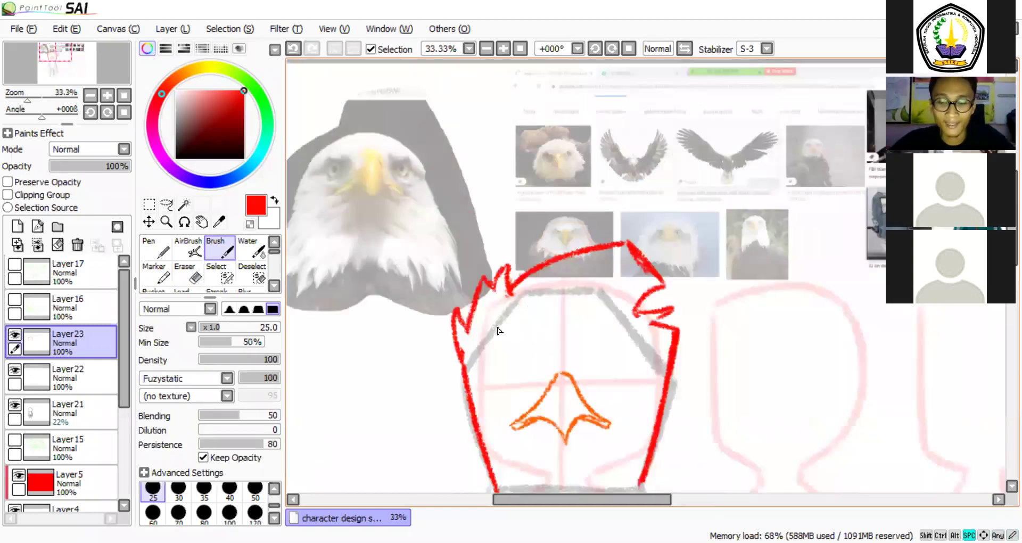
pyautogui.scroll(1, 475, 281)
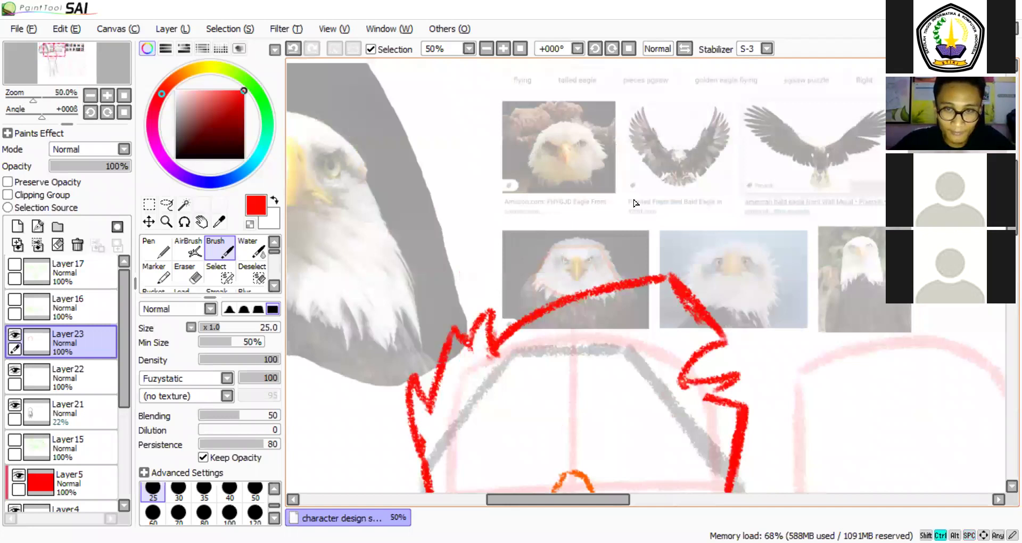
pyautogui.scroll(-1, 635, 203)
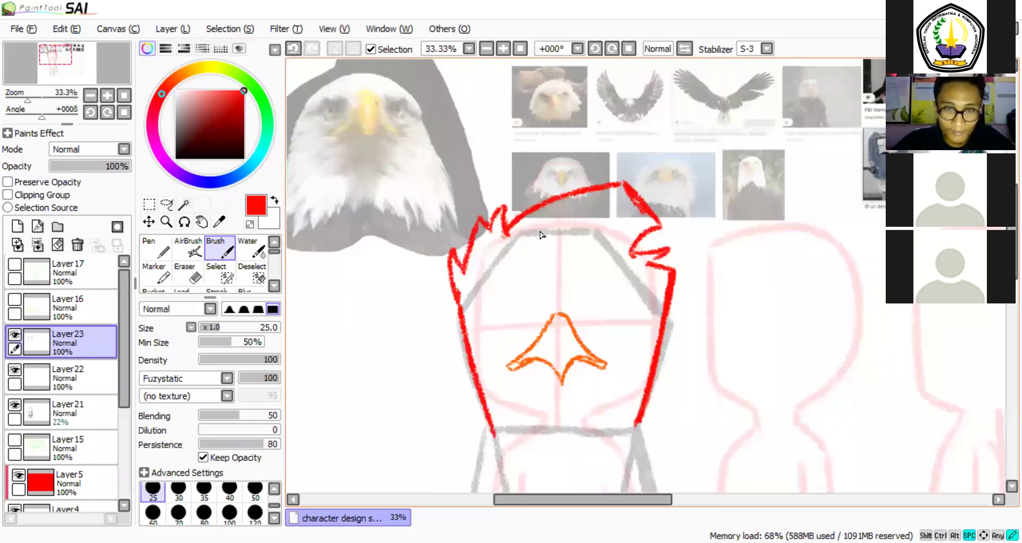
pyautogui.scroll(1, 541, 235)
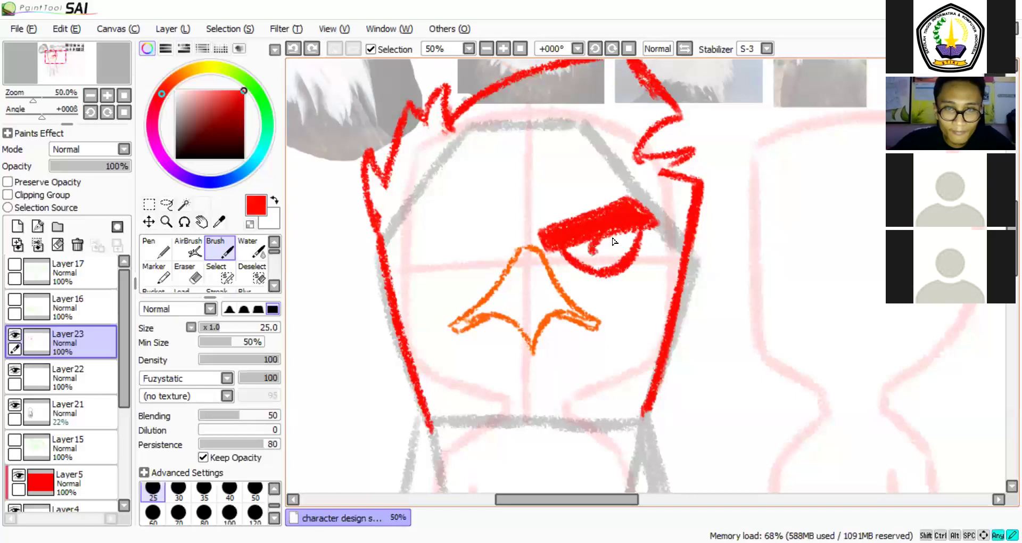
pyautogui.hotkey('ctrl', 'z')
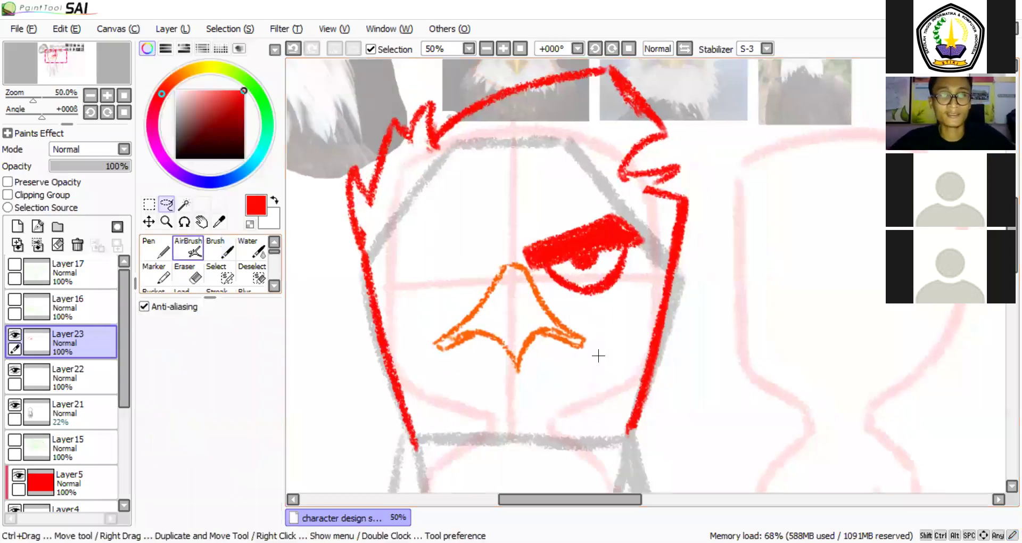
# Duplicate the angry eye, flip the copy horizontally and place it on the left side of the beak.
pyautogui.moveTo(512, 230)
pyautogui.mouseDown()
pyautogui.moveTo(652, 224)
pyautogui.moveTo(514, 229)
pyautogui.mouseUp()
pyautogui.hotkey('ctrl', 'c')
pyautogui.hotkey('ctrl', 'v')
pyautogui.hotkey('ctrl', 'd')
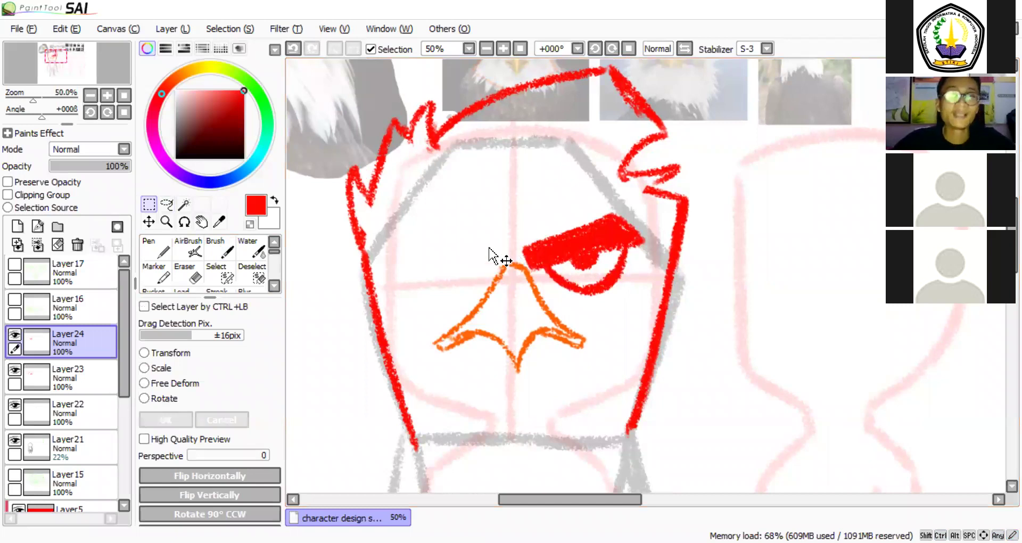
pyautogui.click(209, 476)
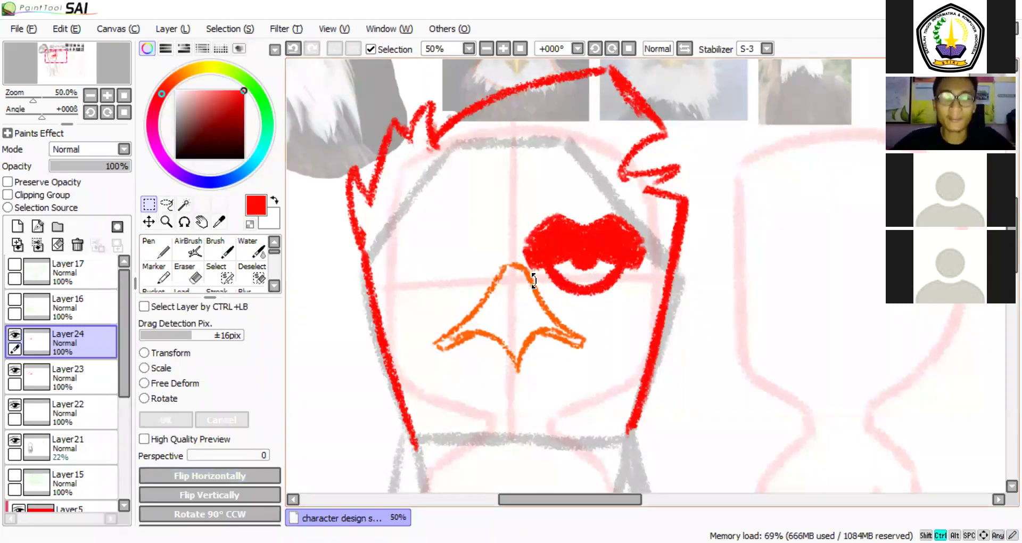
pyautogui.hotkey('ctrl', 't')
pyautogui.moveTo(535, 280); pyautogui.dragTo(396, 280)
pyautogui.press('Up')
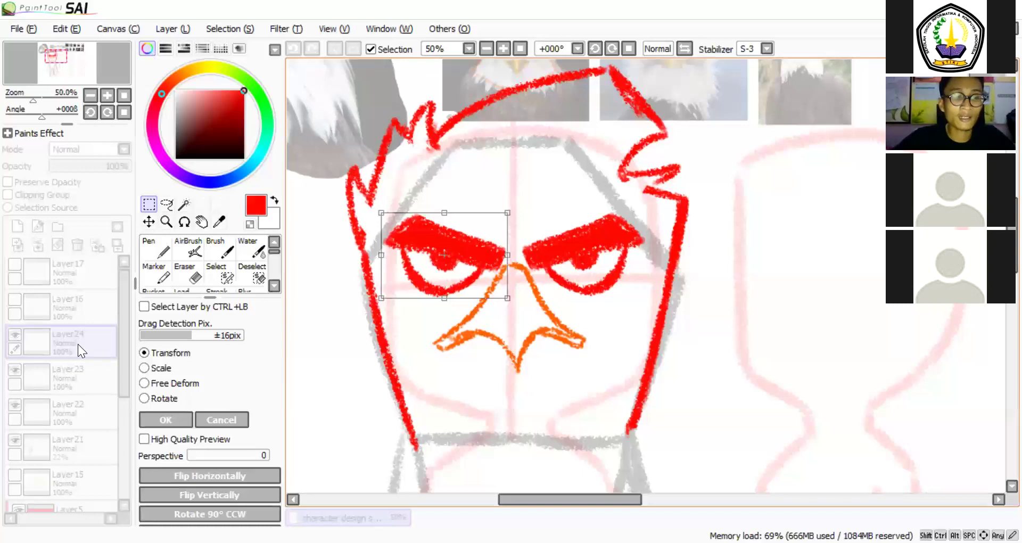
pyautogui.press('Return')
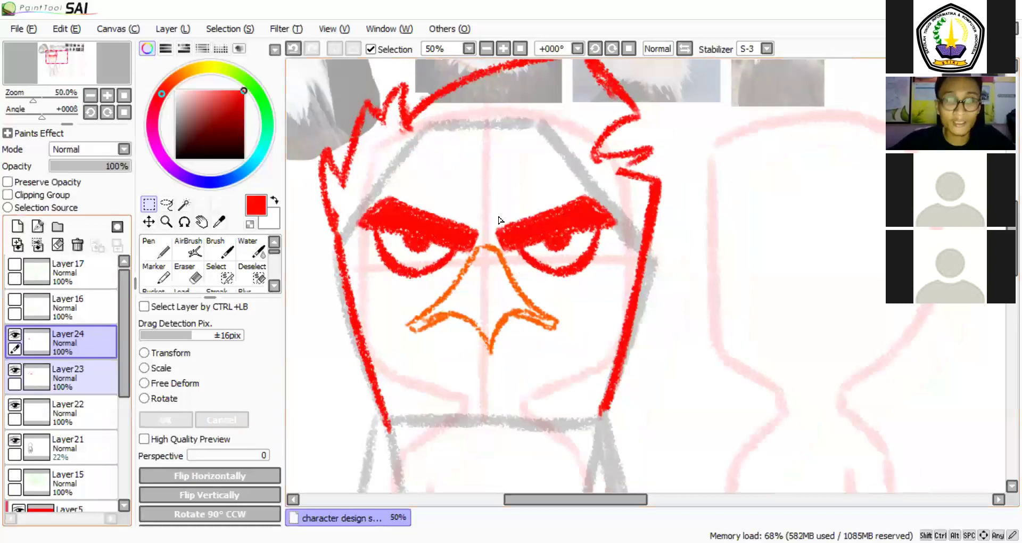
# Lasso the right eye on Layer23 and transform it to line up with the mirrored left eye.
pyautogui.click(68, 377)
pyautogui.click(167, 205)
pyautogui.moveTo(627, 207)
pyautogui.mouseDown()
pyautogui.moveTo(523, 185)
pyautogui.moveTo(504, 257)
pyautogui.mouseUp()
pyautogui.hotkey('ctrl', 't')
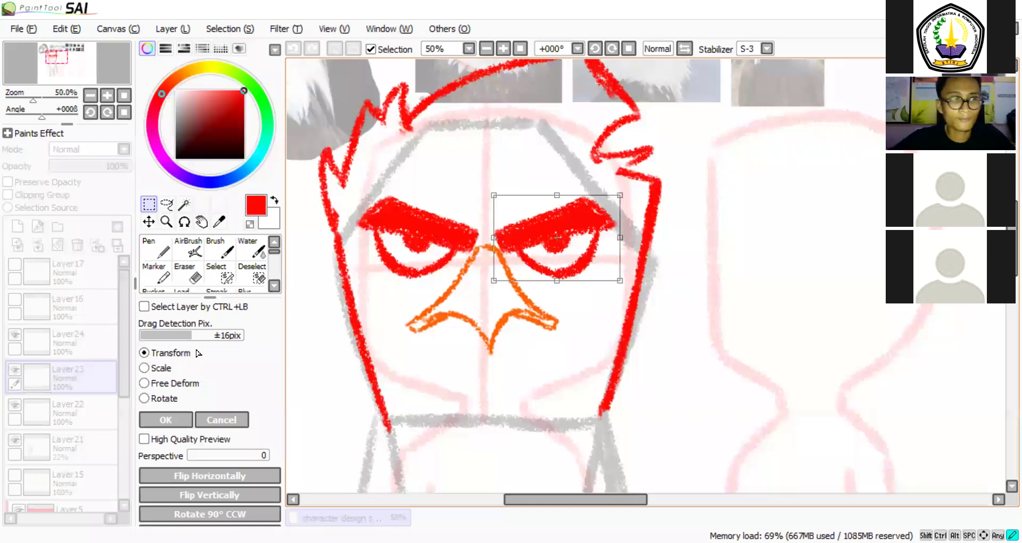
pyautogui.press('Return')
pyautogui.scroll(-2, 424, 395)
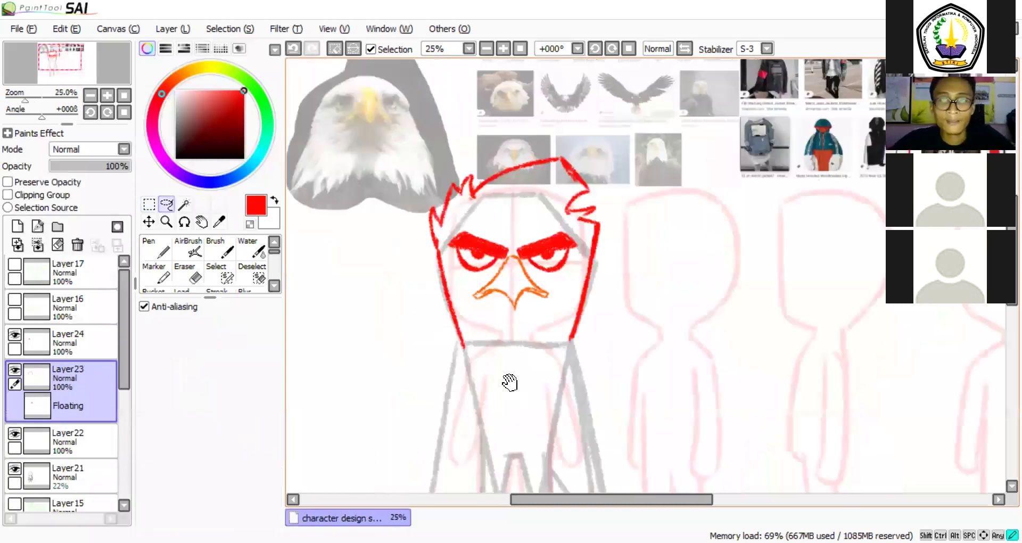
pyautogui.hotkey('ctrl', 'd')
pyautogui.press('b')
pyautogui.moveTo(462, 317); pyautogui.dragTo(458, 286)
pyautogui.moveTo(374, 285); pyautogui.dragTo(406, 385)
pyautogui.hotkey('ctrl', 'z')
pyautogui.moveTo(515, 259)
pyautogui.mouseDown()
pyautogui.moveTo(434, 376)
pyautogui.moveTo(485, 205)
pyautogui.moveTo(486, 239)
pyautogui.mouseUp()
# Choose blue as the drawing color and lower the grey shape sketch on Layer21 to 11% opacity.
pyautogui.click(227, 181)
pyautogui.scroll(-2, 74, 485)
pyautogui.click(74, 487)
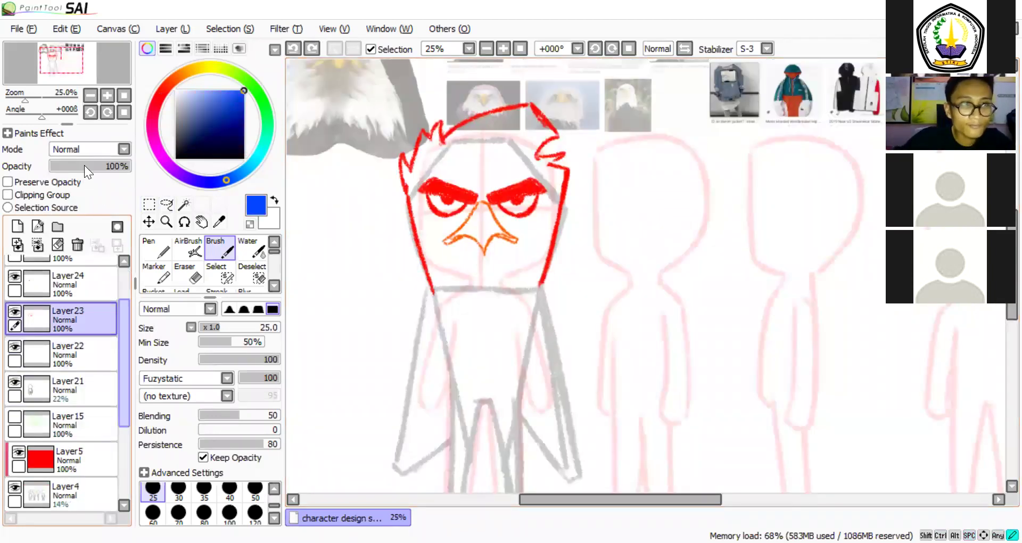
pyautogui.moveTo(57, 166); pyautogui.dragTo(62, 167)
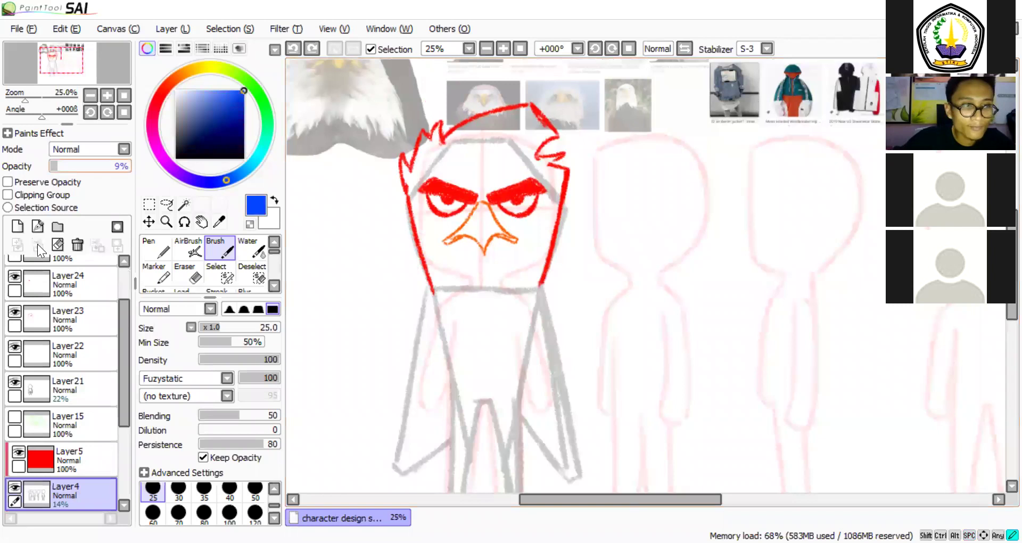
pyautogui.click(60, 166)
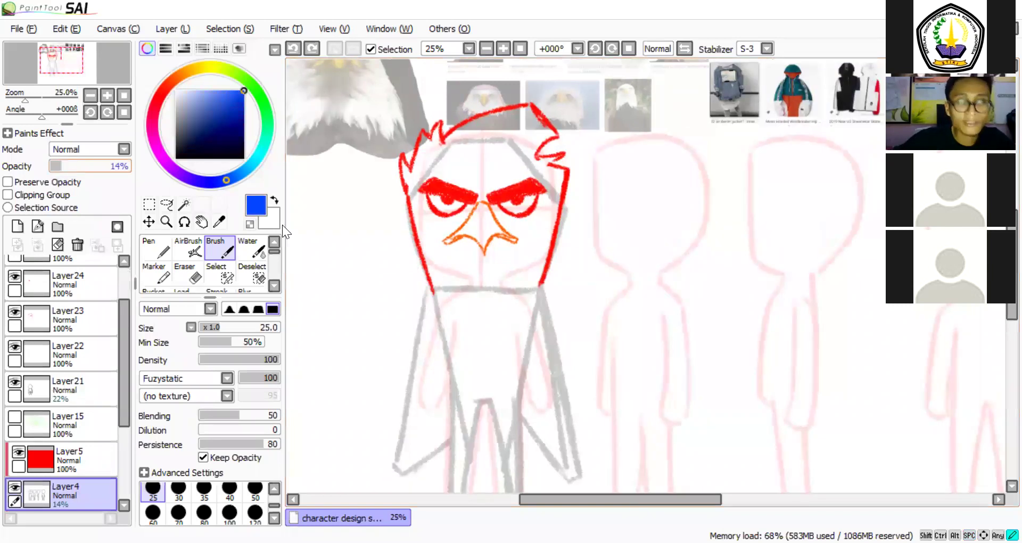
pyautogui.hotkey('ctrl', 'y')
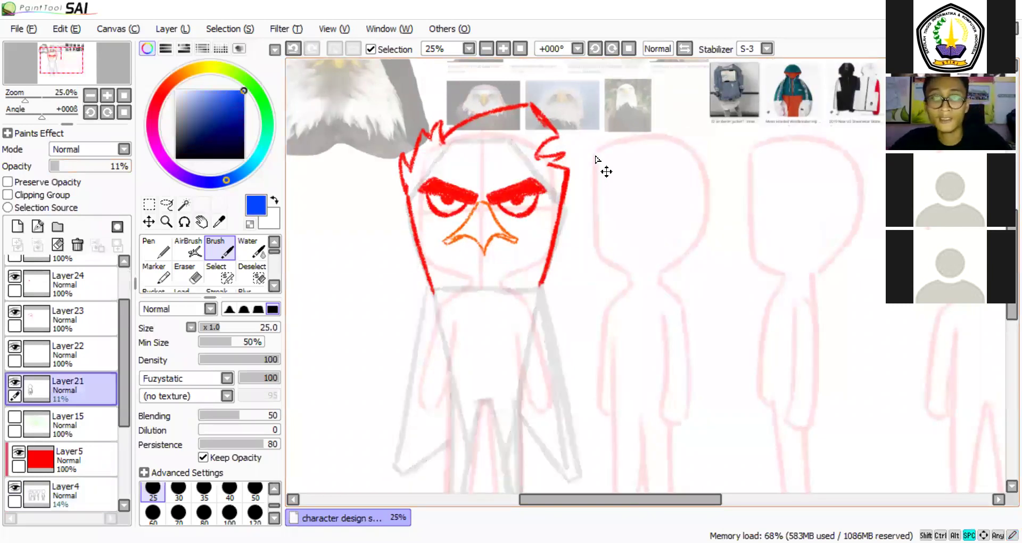
# Circle the back view of the blue denim jacket among the clothing references in blue on Layer23.
pyautogui.moveTo(678, 142); pyautogui.dragTo(488, 263)
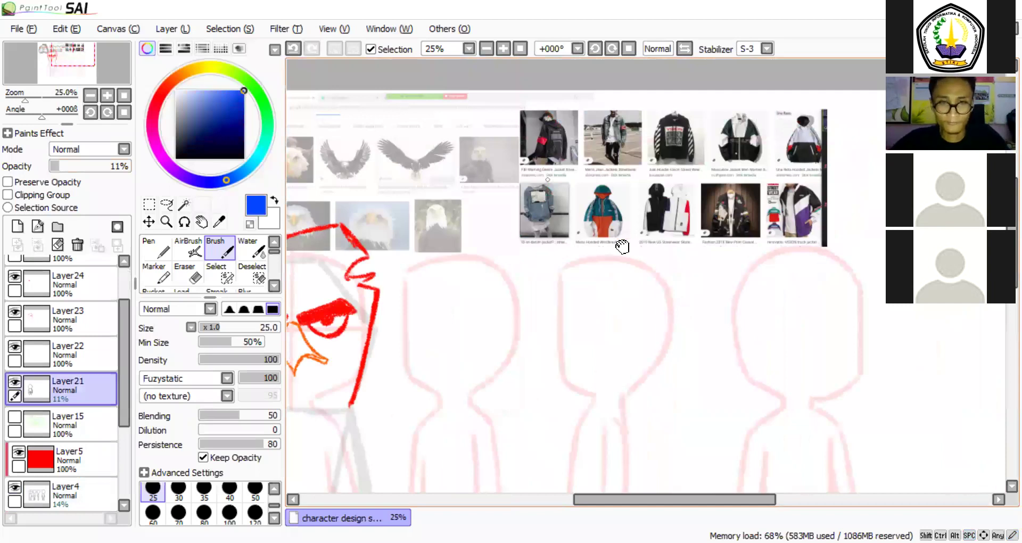
pyautogui.scroll(4, 493, 279)
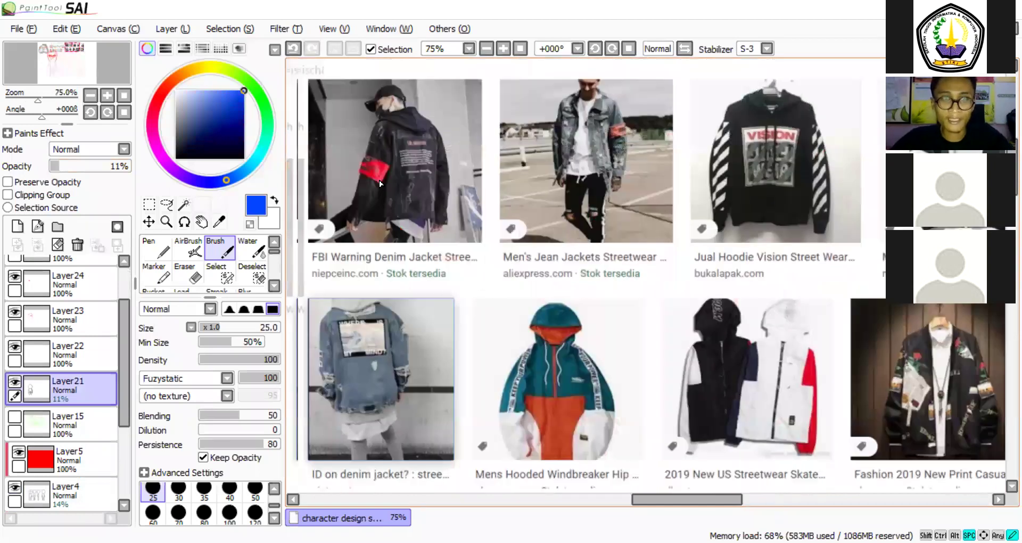
pyautogui.moveTo(365, 343); pyautogui.dragTo(460, 331)
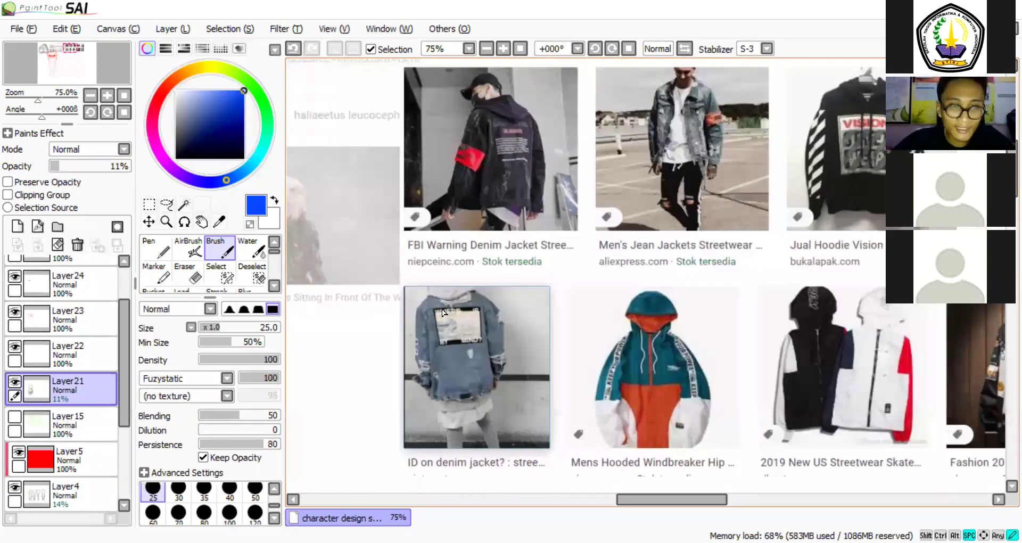
pyautogui.moveTo(448, 369); pyautogui.dragTo(405, 388)
pyautogui.hotkey('ctrl', 'z')
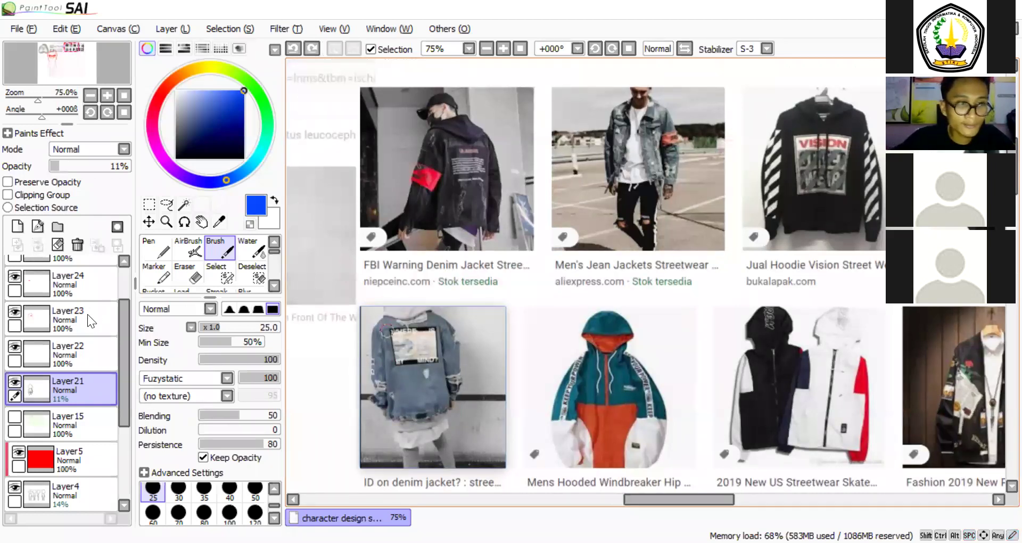
pyautogui.hotkey('ctrl', 'z')
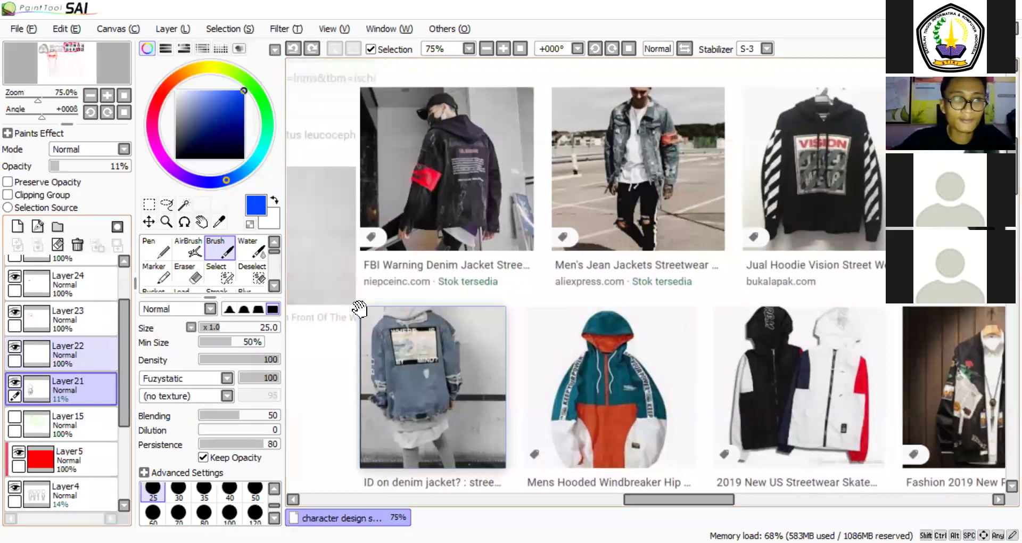
pyautogui.hotkey('ctrl', 'y')
pyautogui.moveTo(446, 277); pyautogui.dragTo(392, 282)
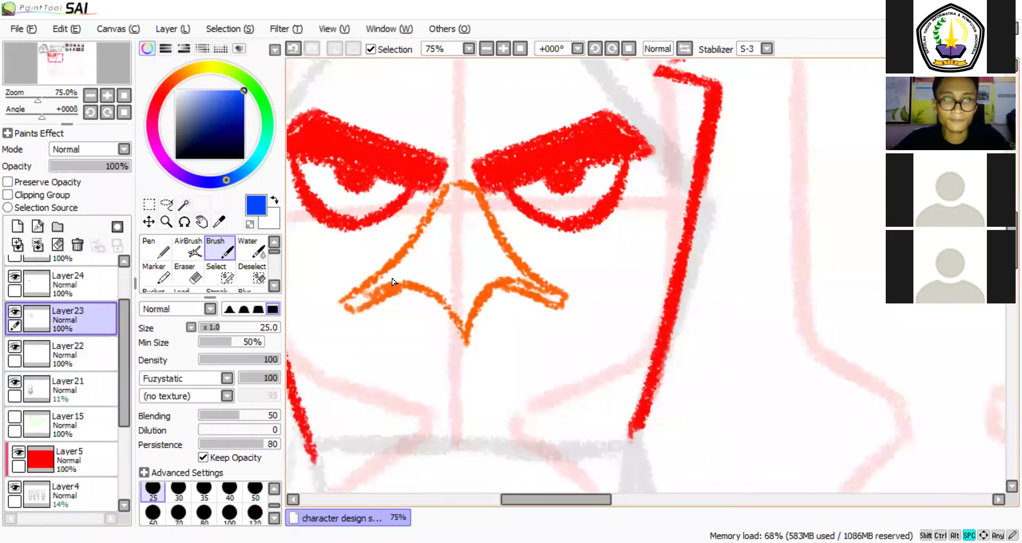
pyautogui.scroll(-3, 447, 273)
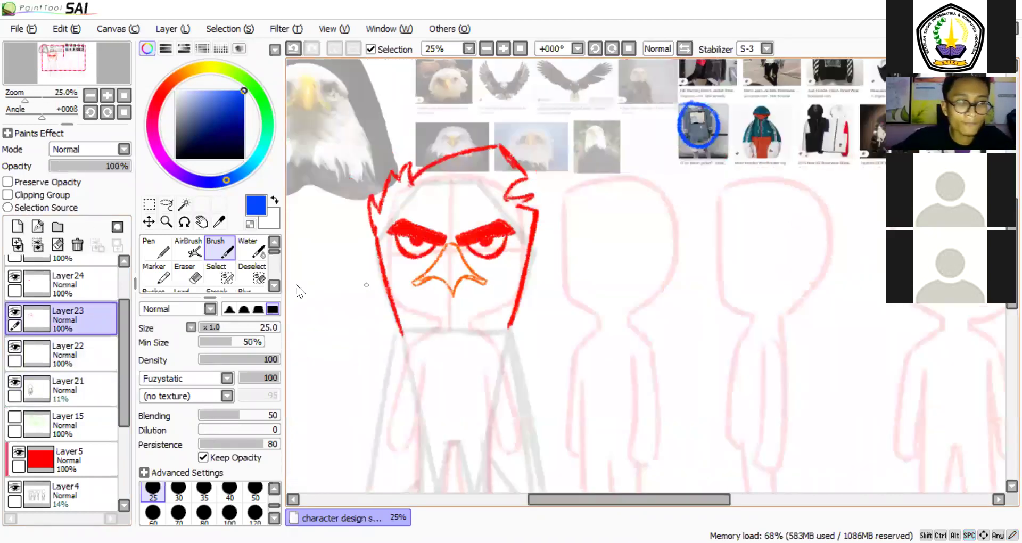
# Add a new layer and draw a blue hood edge from the head's lower left to the chest at brush size 16.
pyautogui.hotkey('ctrl', 'shift', 'n')
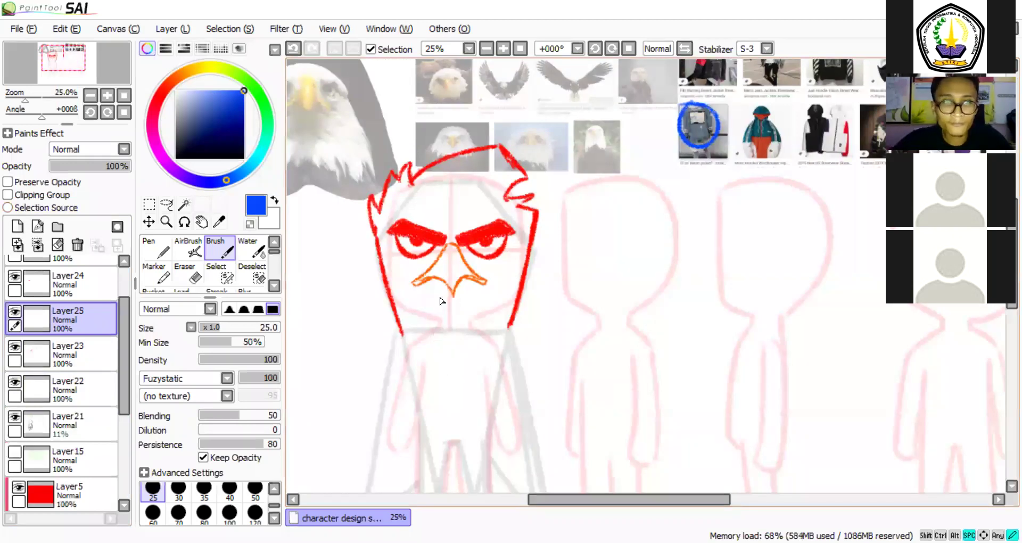
pyautogui.scroll(-3, 441, 302)
pyautogui.press('[')
pyautogui.press('[')
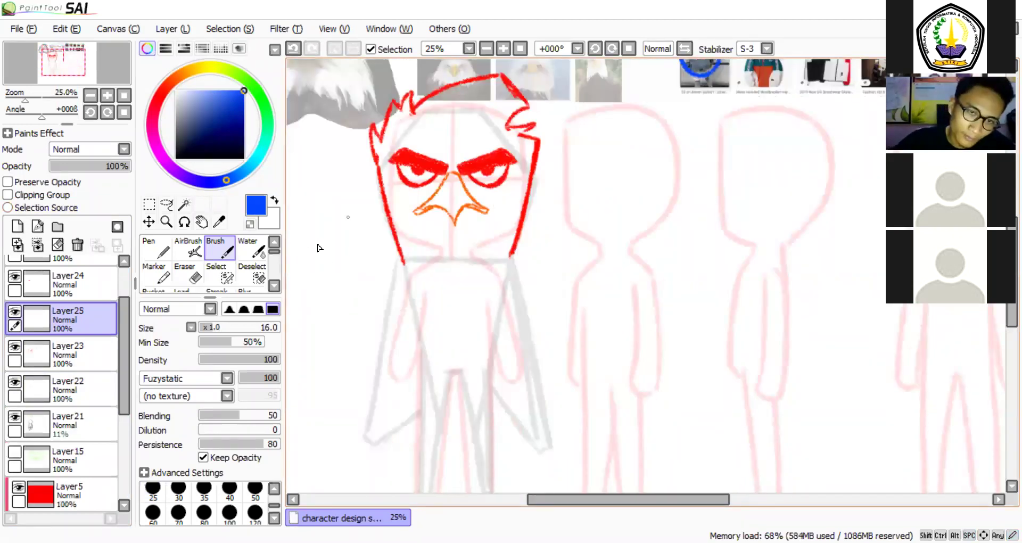
pyautogui.moveTo(376, 237)
pyautogui.mouseDown()
pyautogui.moveTo(391, 264)
pyautogui.moveTo(444, 288)
pyautogui.mouseUp()
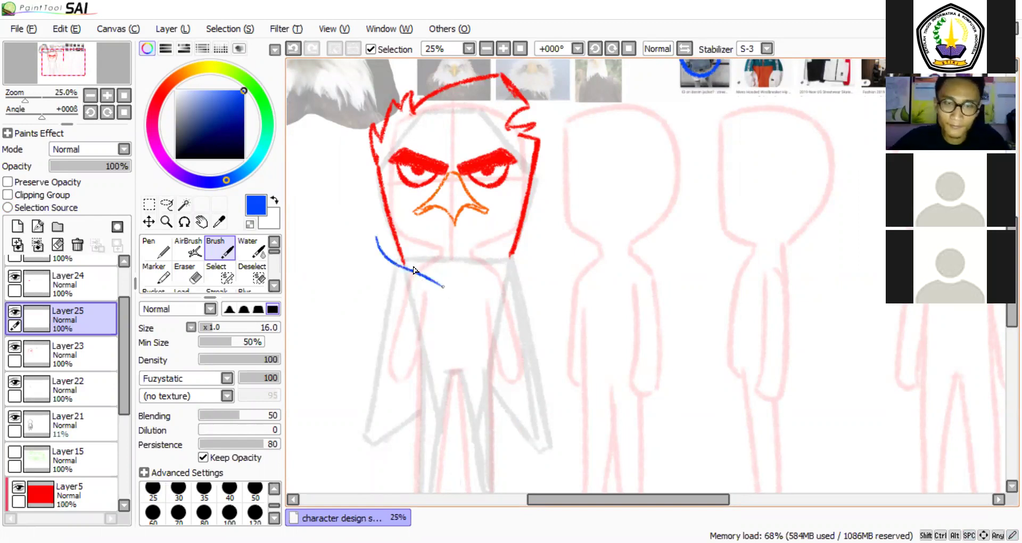
# Thicken the hood edge with brush size 35 and draw the hood's rounded outer curve and inner fold on the left.
pyautogui.press(']')
pyautogui.press(']')
pyautogui.press(']')
pyautogui.press(']')
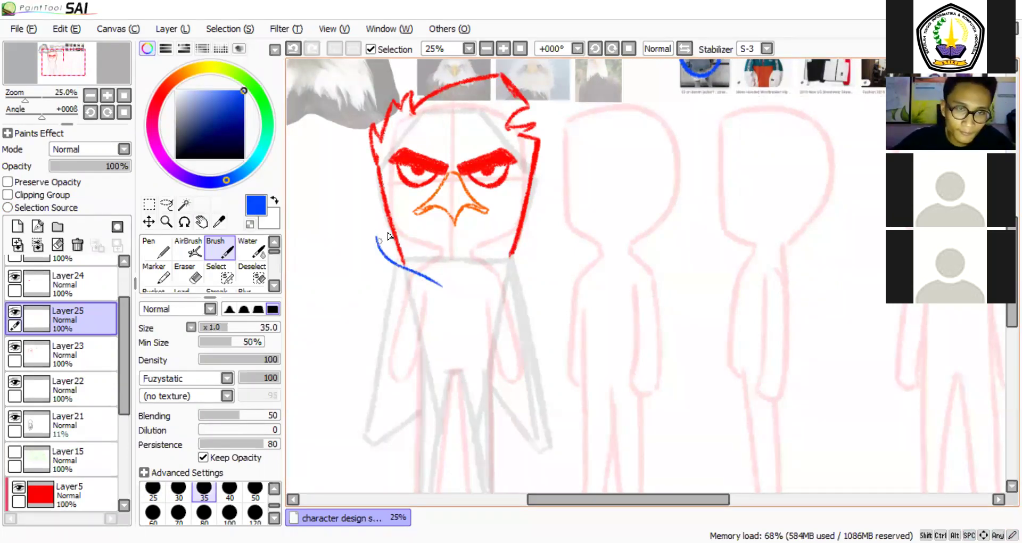
pyautogui.moveTo(380, 234)
pyautogui.mouseDown()
pyautogui.moveTo(387, 264)
pyautogui.moveTo(445, 288)
pyautogui.mouseUp()
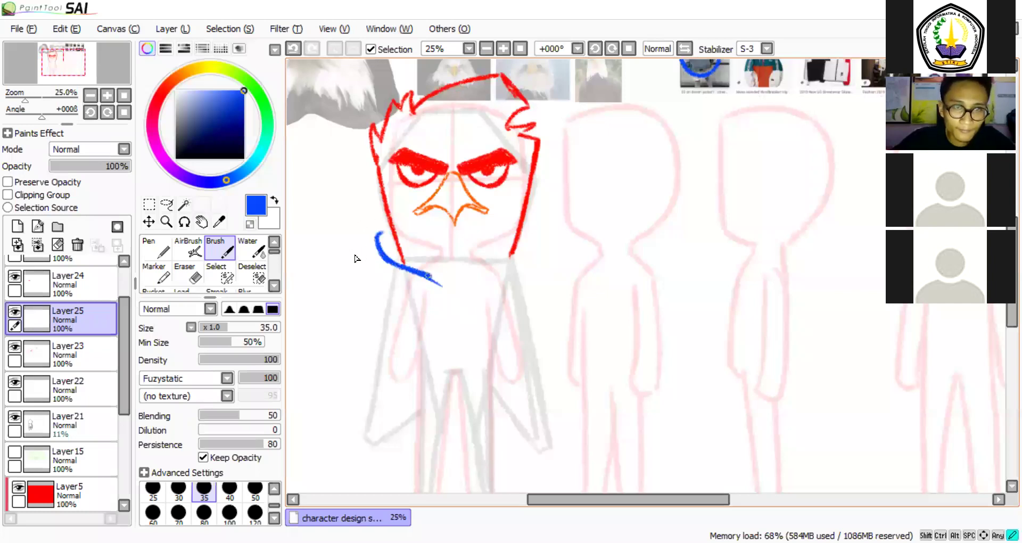
pyautogui.moveTo(384, 209)
pyautogui.mouseDown()
pyautogui.moveTo(370, 273)
pyautogui.moveTo(423, 302)
pyautogui.mouseUp()
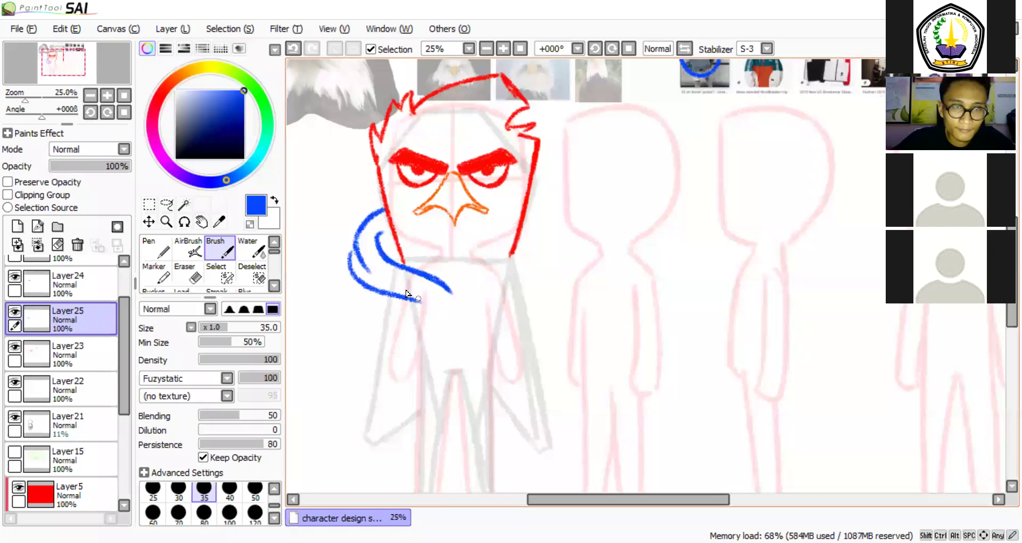
pyautogui.hotkey('ctrl', 'z')
pyautogui.moveTo(351, 250)
pyautogui.mouseDown()
pyautogui.moveTo(373, 283)
pyautogui.moveTo(446, 297)
pyautogui.mouseUp()
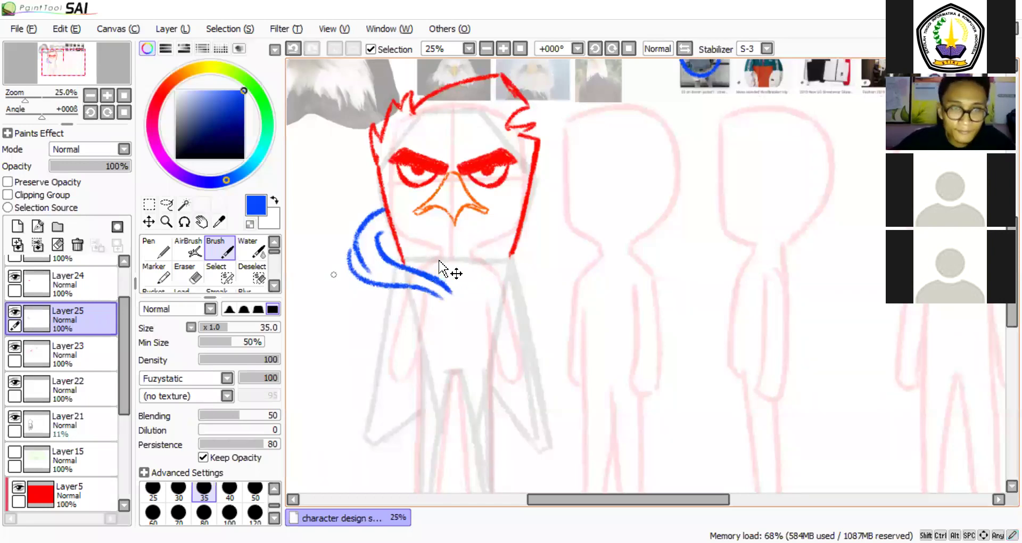
# Move the half hood up against the head and erase the tip that overlaps the face with a size 50 eraser.
pyautogui.hotkey('ctrl', 't')
pyautogui.moveTo(441, 276); pyautogui.dragTo(437, 257)
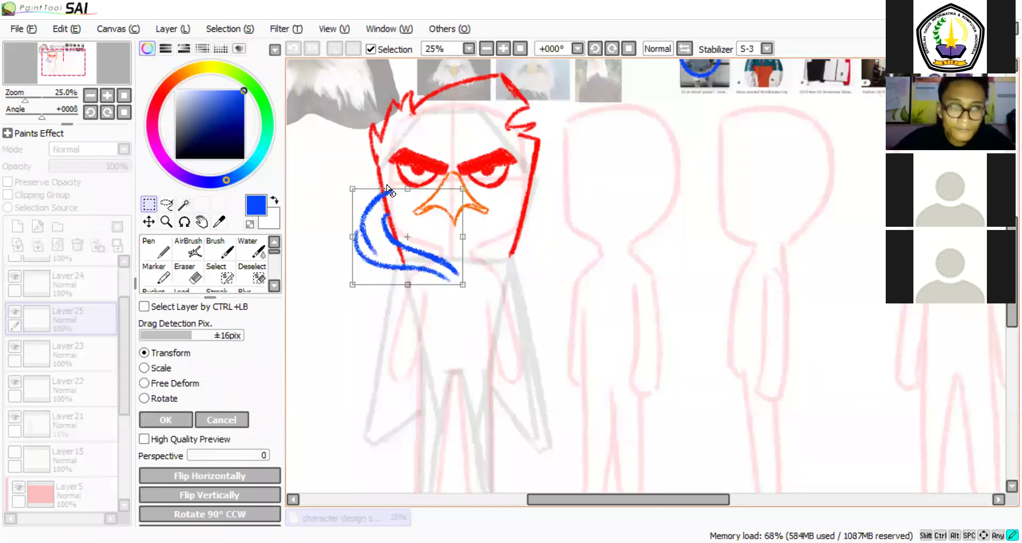
pyautogui.press('Return')
pyautogui.press('e')
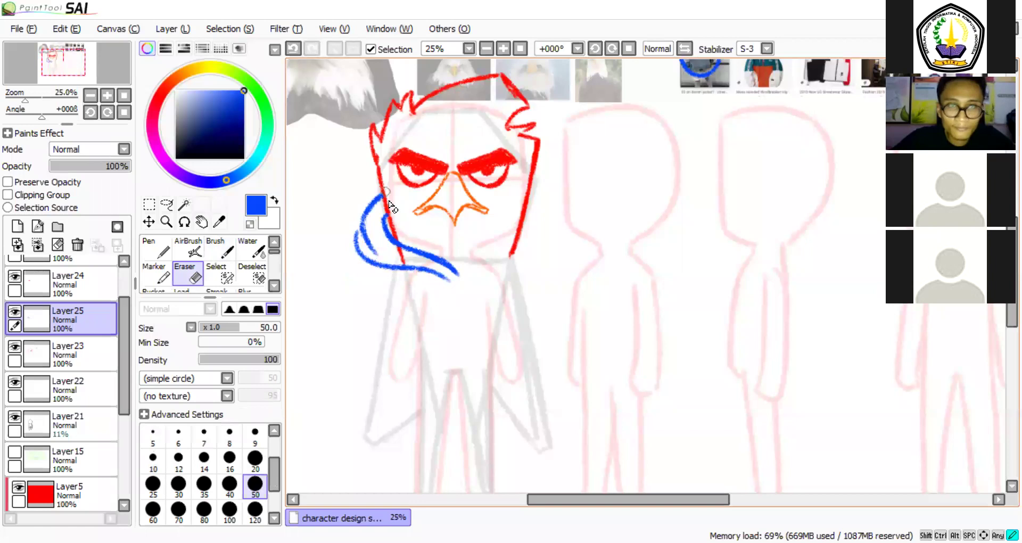
# Duplicate the half hood, flip the copy horizontally and place it on the right so both halves meet at the chest.
pyautogui.hotkey('ctrl', 'a')
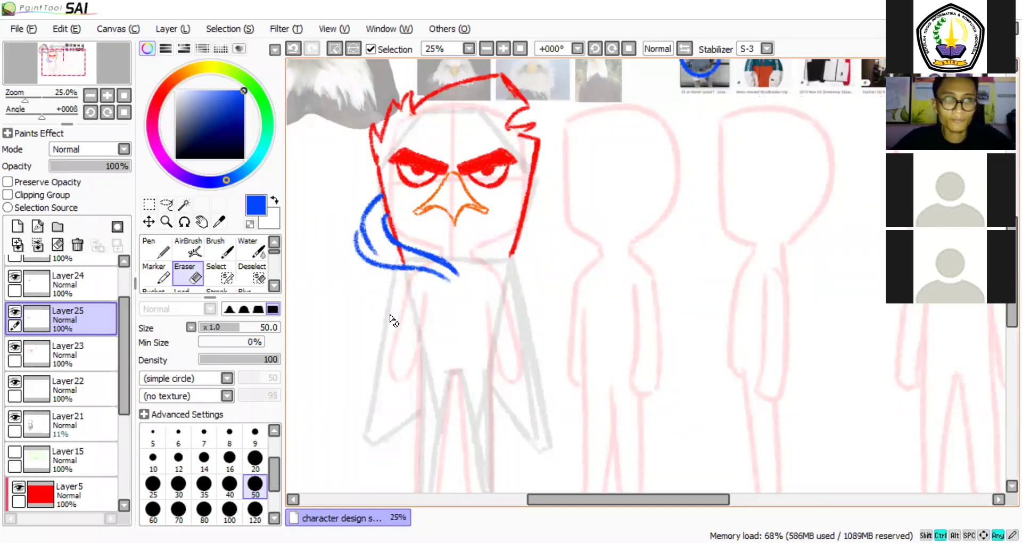
pyautogui.hotkey('ctrl', 'v')
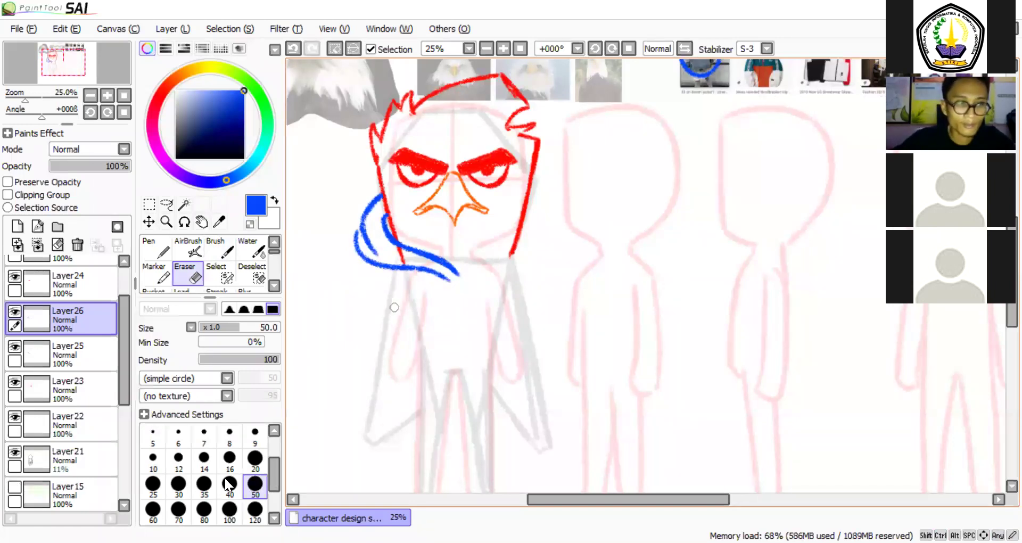
pyautogui.click(149, 205)
pyautogui.click(226, 480)
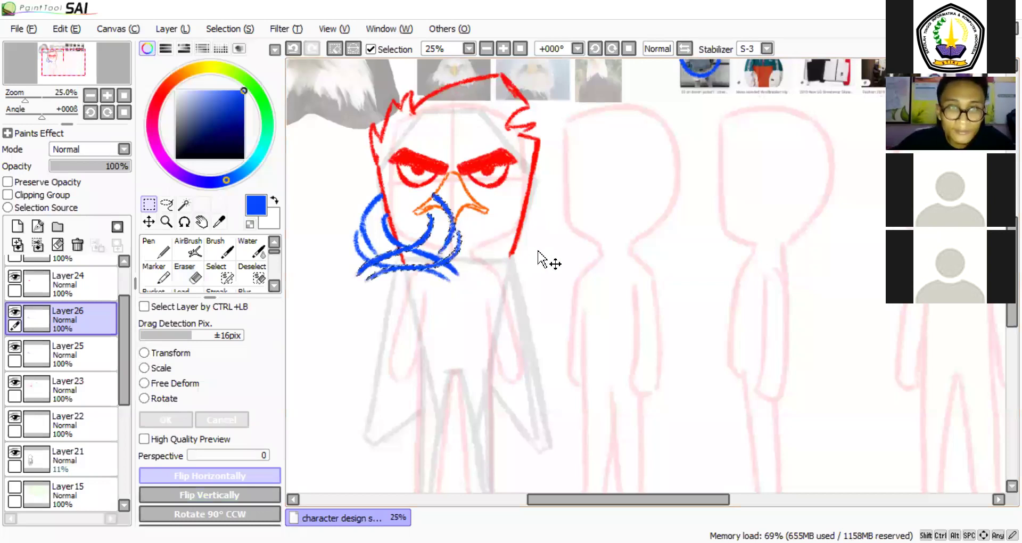
pyautogui.hotkey('ctrl', 't')
pyautogui.moveTo(539, 251); pyautogui.dragTo(538, 252)
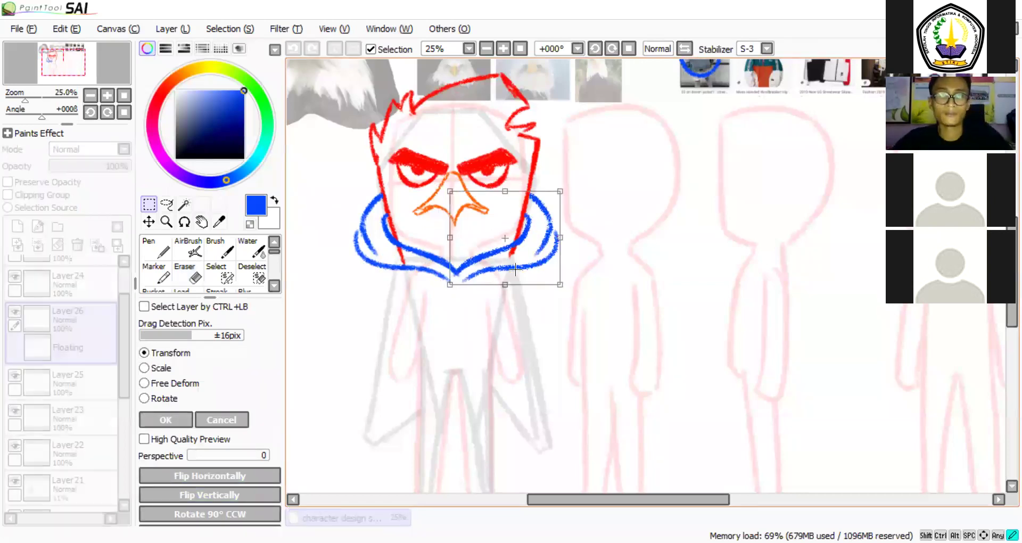
pyautogui.press('Return')
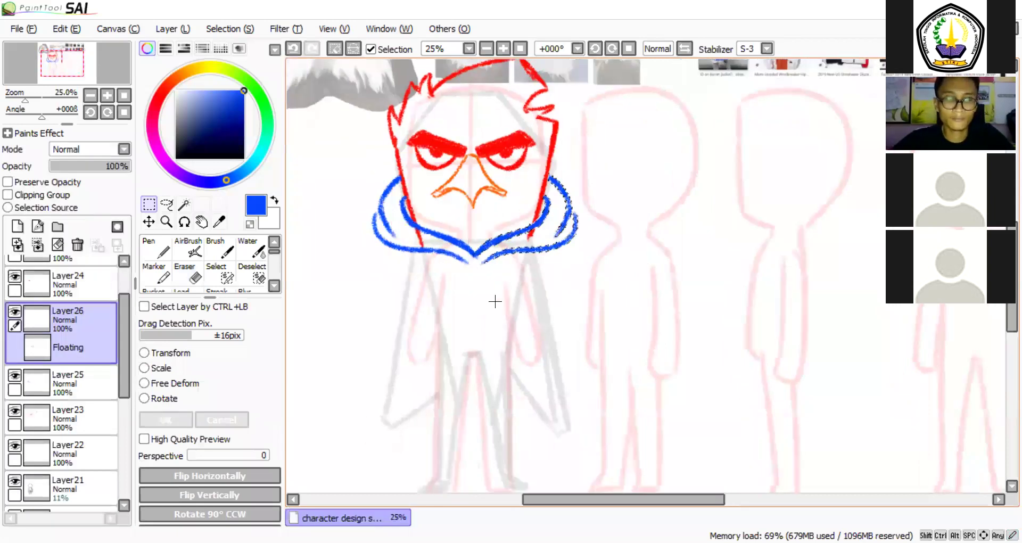
pyautogui.hotkey('ctrl', 'd')
pyautogui.press('b')
pyautogui.moveTo(545, 345); pyautogui.dragTo(504, 365)
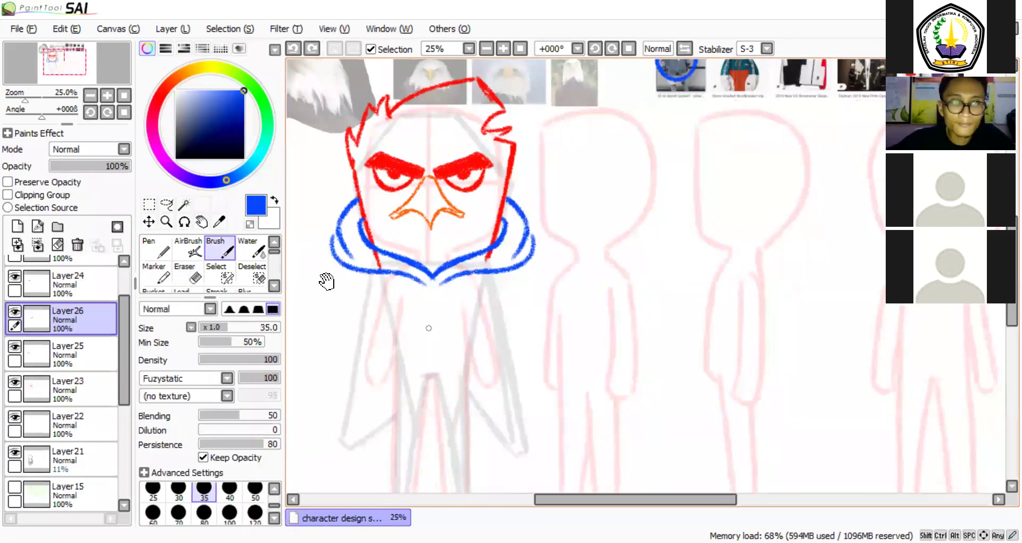
pyautogui.moveTo(433, 287); pyautogui.dragTo(452, 232)
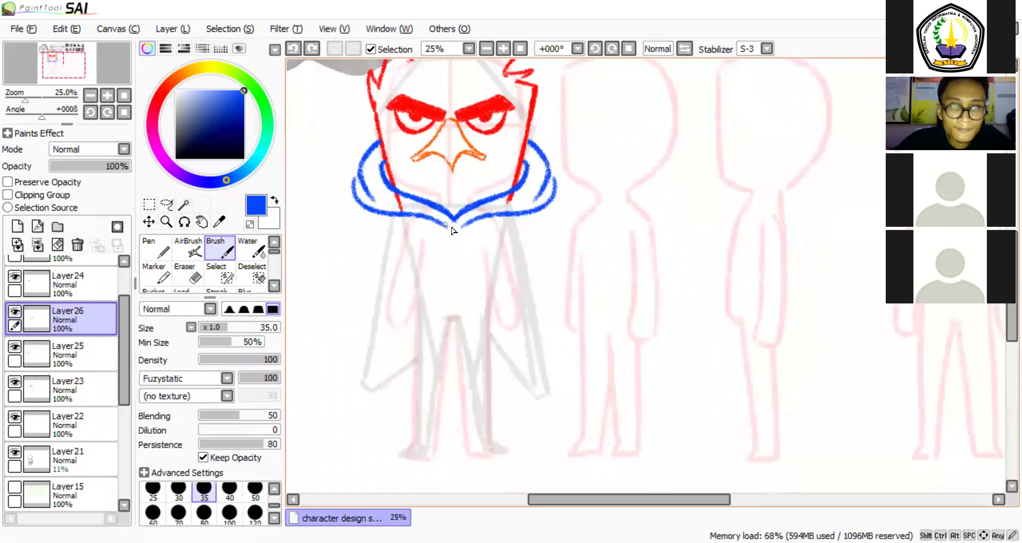
pyautogui.click(448, 227)
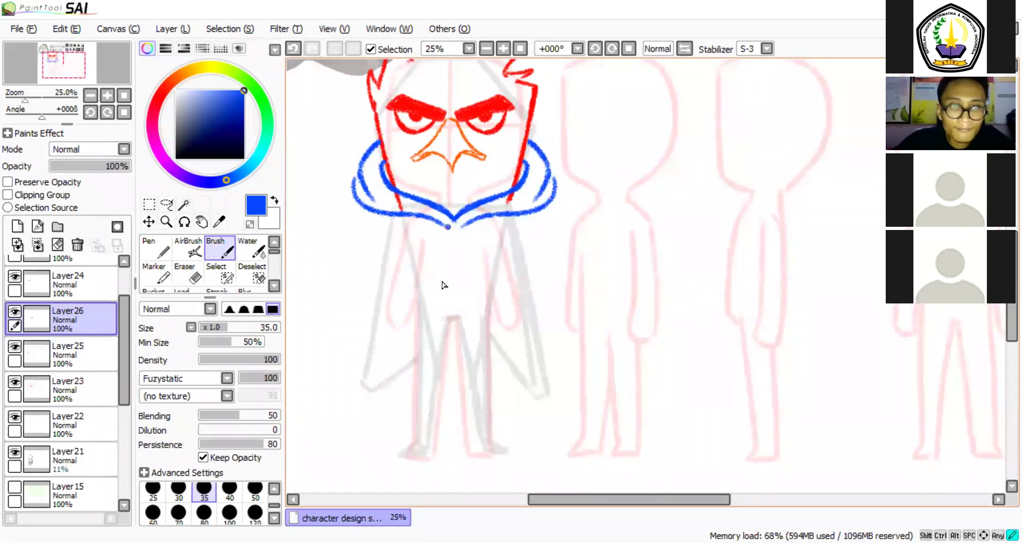
pyautogui.hotkey('ctrl', 'z')
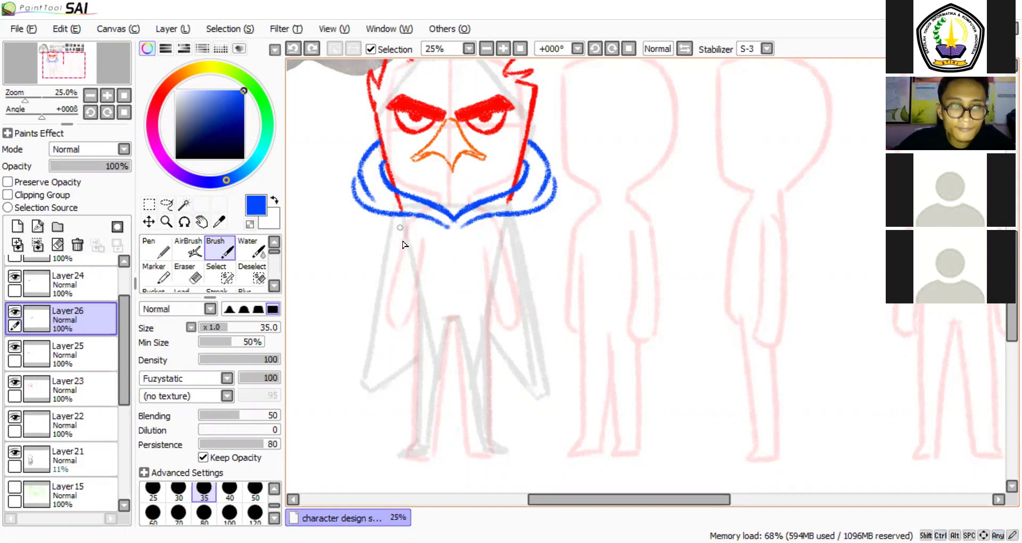
# Draw the left front panel of the jacket below the hood as three straight blue edges at brush size 16.
pyautogui.moveTo(400, 228); pyautogui.dragTo(407, 305)
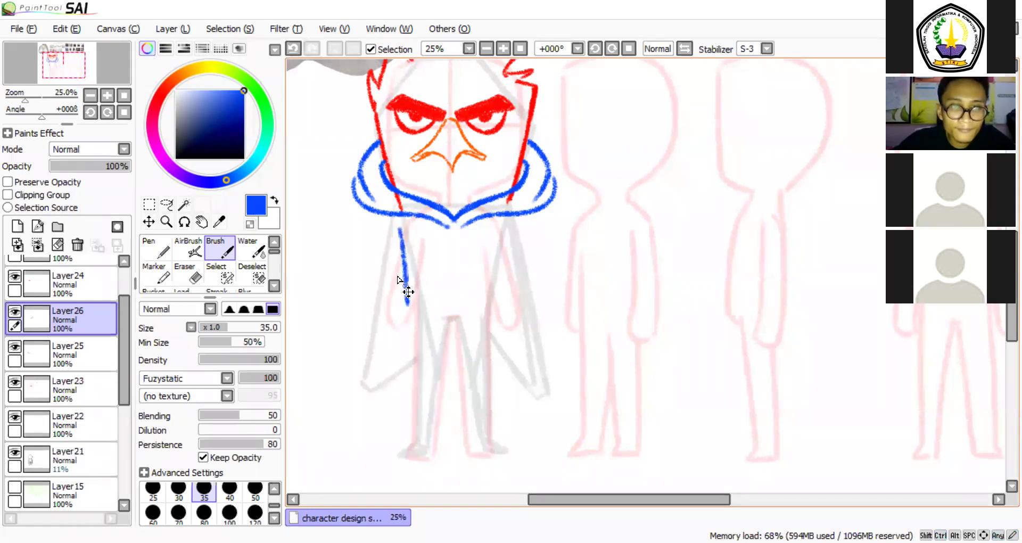
pyautogui.hotkey('ctrl', 'z')
pyautogui.press('[')
pyautogui.press('[')
pyautogui.press('[')
pyautogui.press('[')
pyautogui.moveTo(400, 232); pyautogui.dragTo(400, 307)
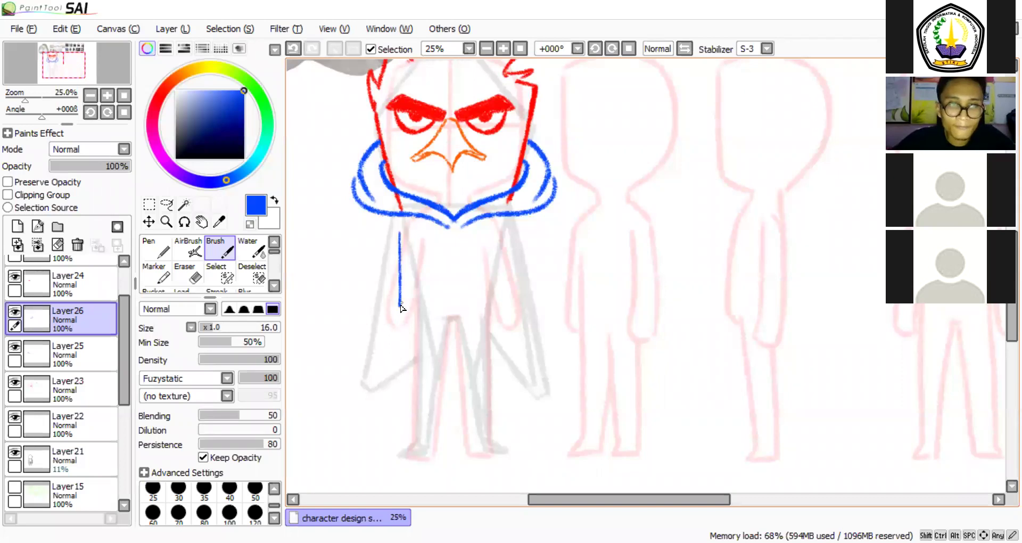
pyautogui.keyDown('shift'); pyautogui.click(441, 302); pyautogui.keyUp('shift')
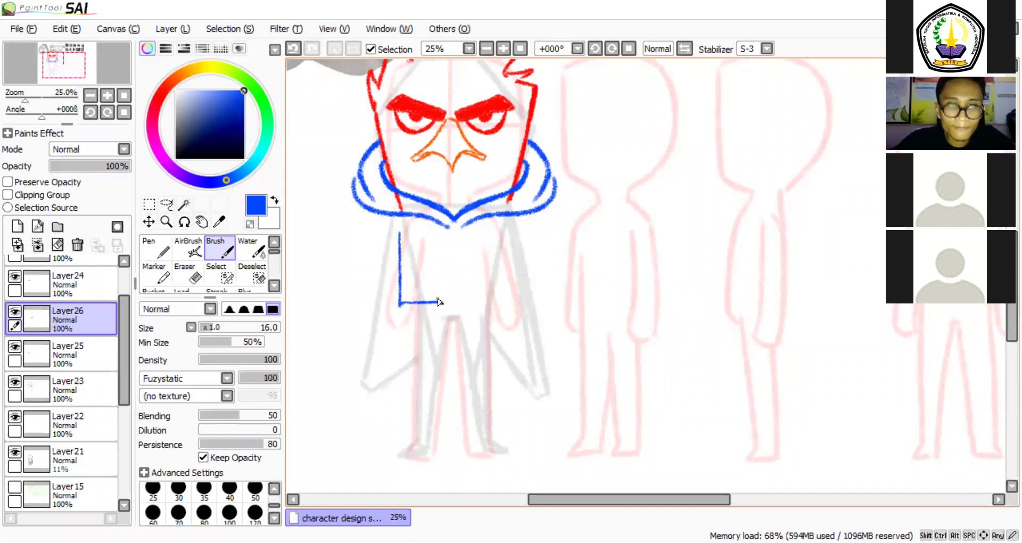
pyautogui.keyDown('shift'); pyautogui.click(437, 225); pyautogui.keyUp('shift')
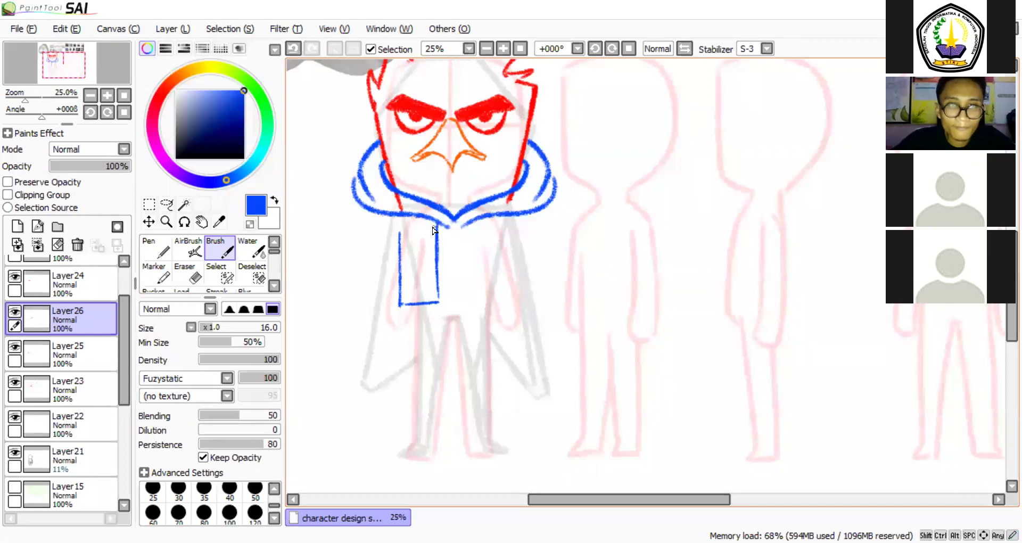
# Draw the matching right jacket panel, and add two hood drawstrings and a small slanted pocket on each panel.
pyautogui.moveTo(474, 223); pyautogui.dragTo(474, 303)
pyautogui.keyDown('shift'); pyautogui.click(510, 302); pyautogui.keyUp('shift')
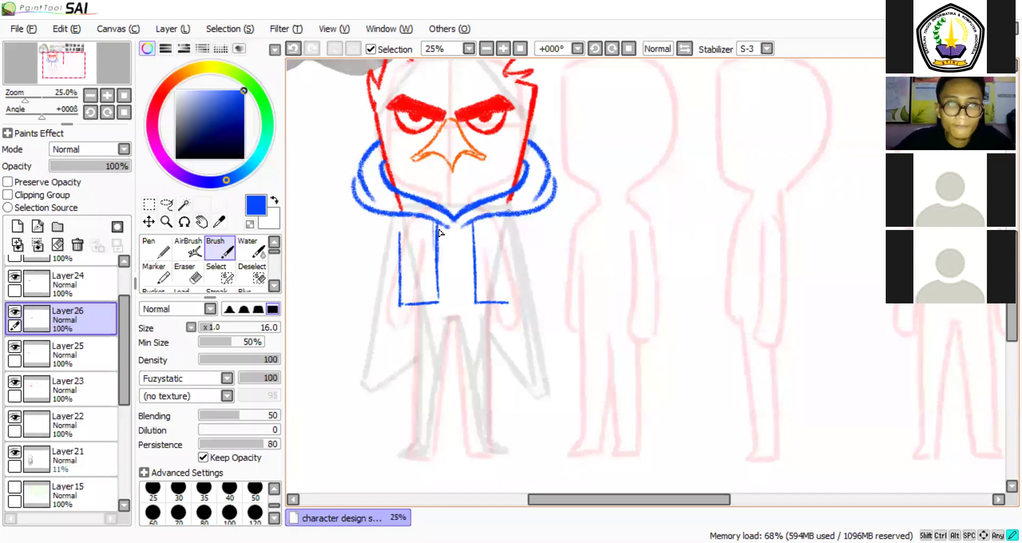
pyautogui.moveTo(509, 216); pyautogui.dragTo(511, 303)
pyautogui.moveTo(444, 228)
pyautogui.mouseDown()
pyautogui.moveTo(451, 273)
pyautogui.moveTo(462, 251)
pyautogui.moveTo(468, 277)
pyautogui.moveTo(415, 290)
pyautogui.mouseUp()
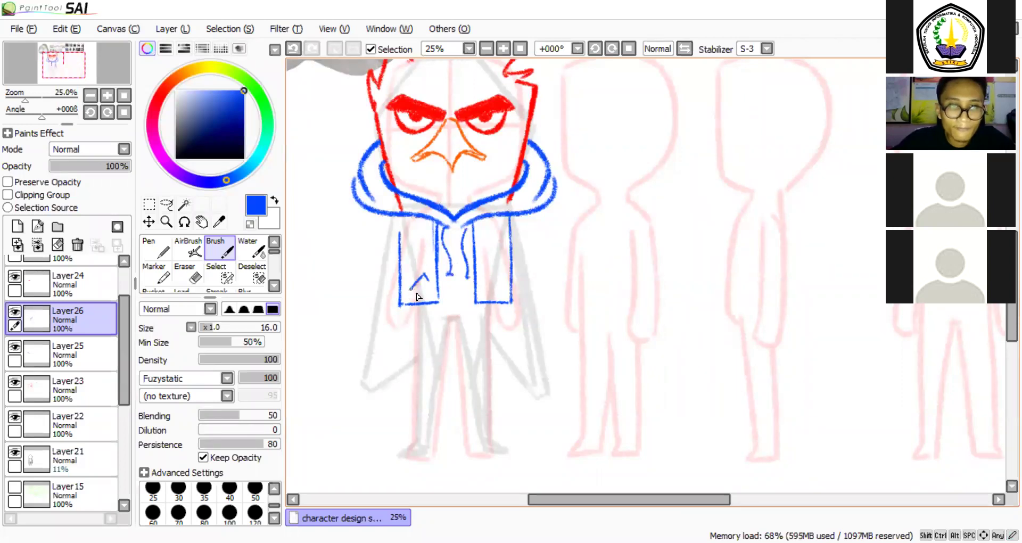
pyautogui.moveTo(483, 284)
pyautogui.mouseDown()
pyautogui.moveTo(488, 273)
pyautogui.moveTo(499, 286)
pyautogui.moveTo(491, 290)
pyautogui.mouseUp()
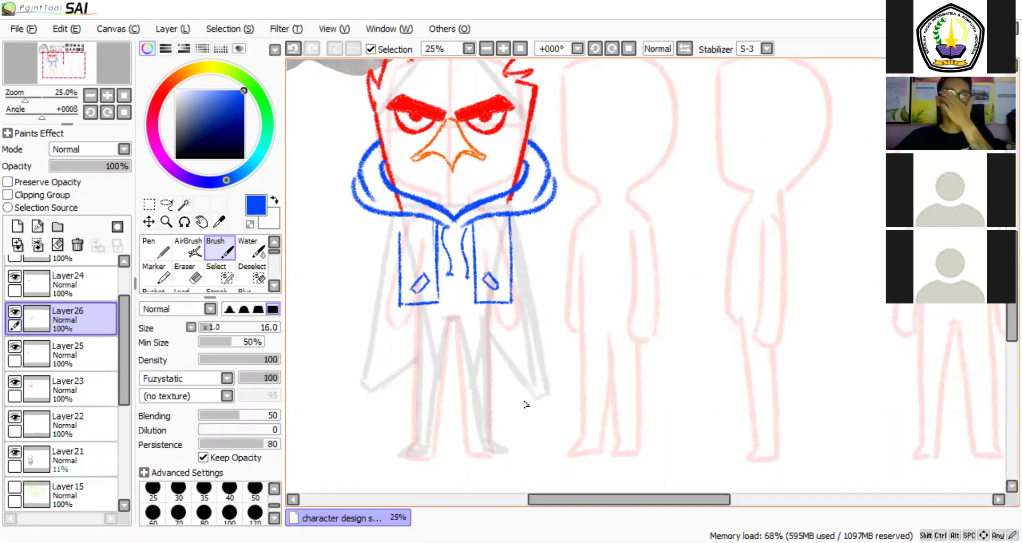
# On Layer23, erase the lower ends of the red head outline that overlap the hood with a size 50 eraser.
pyautogui.scroll(2, 526, 404)
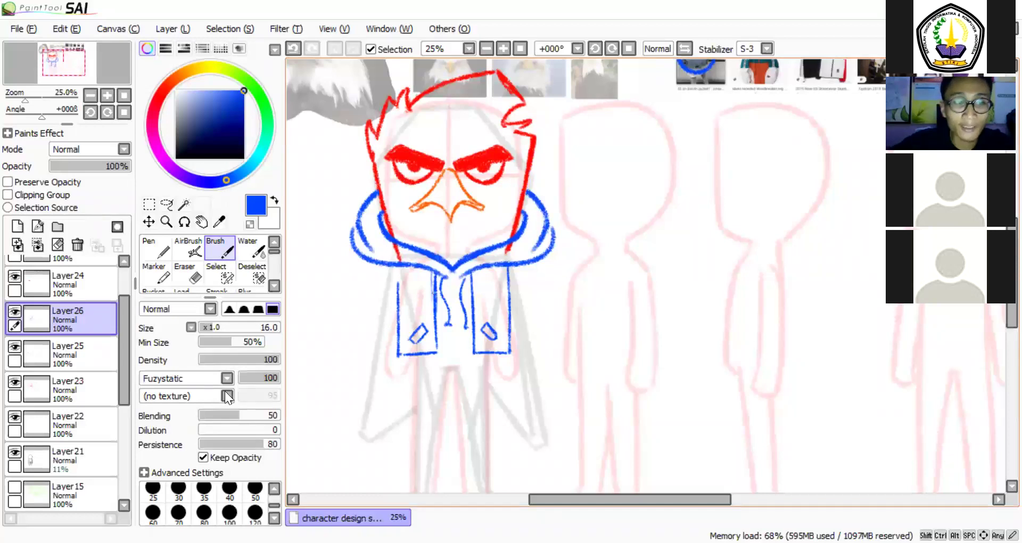
pyautogui.click(101, 390)
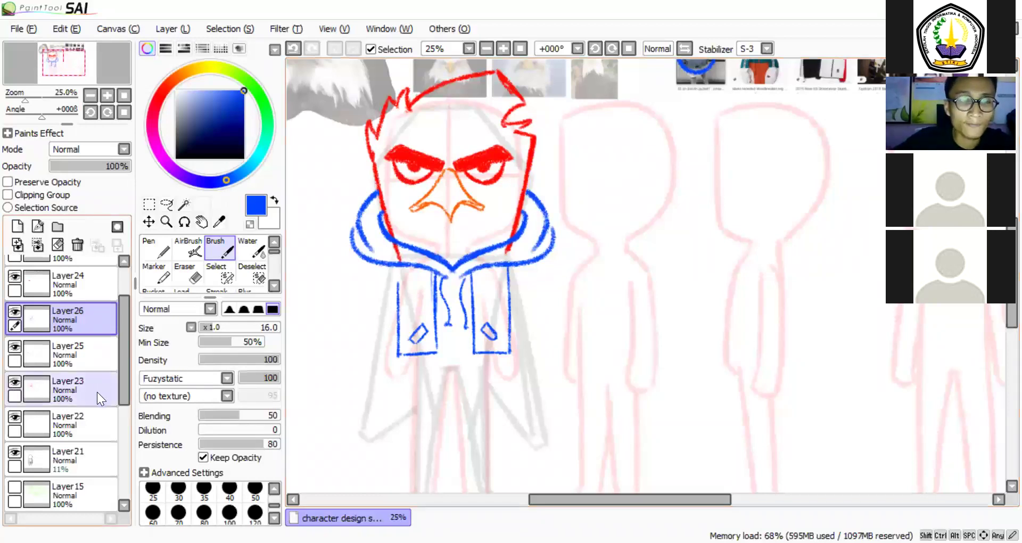
pyautogui.press('e')
pyautogui.moveTo(390, 252)
pyautogui.mouseDown()
pyautogui.moveTo(410, 258)
pyautogui.moveTo(388, 243)
pyautogui.mouseUp()
pyautogui.moveTo(505, 259); pyautogui.dragTo(512, 238)
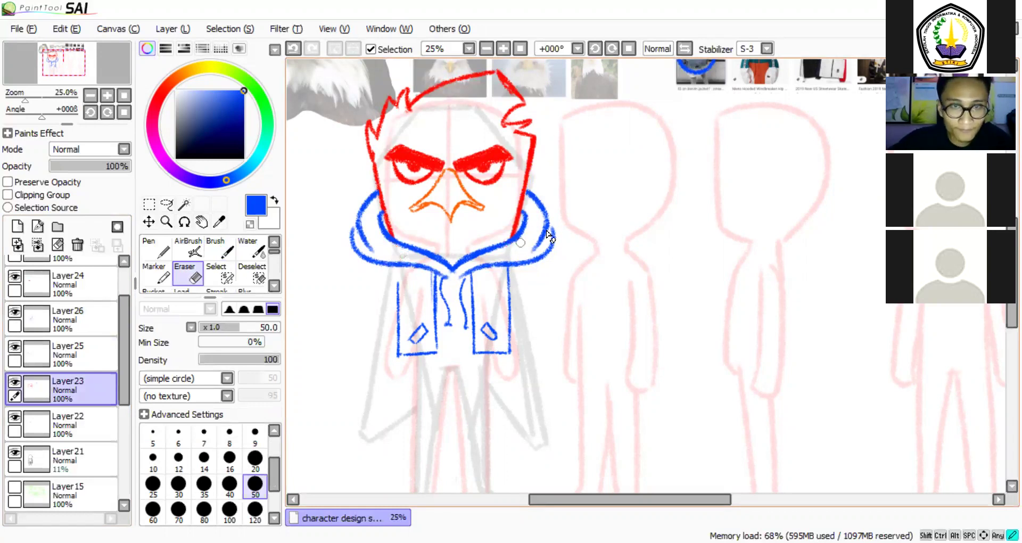
# Toggle Layer26's visibility to check which hood and jacket lines it holds, and make it active for the Brush.
pyautogui.click(58, 358)
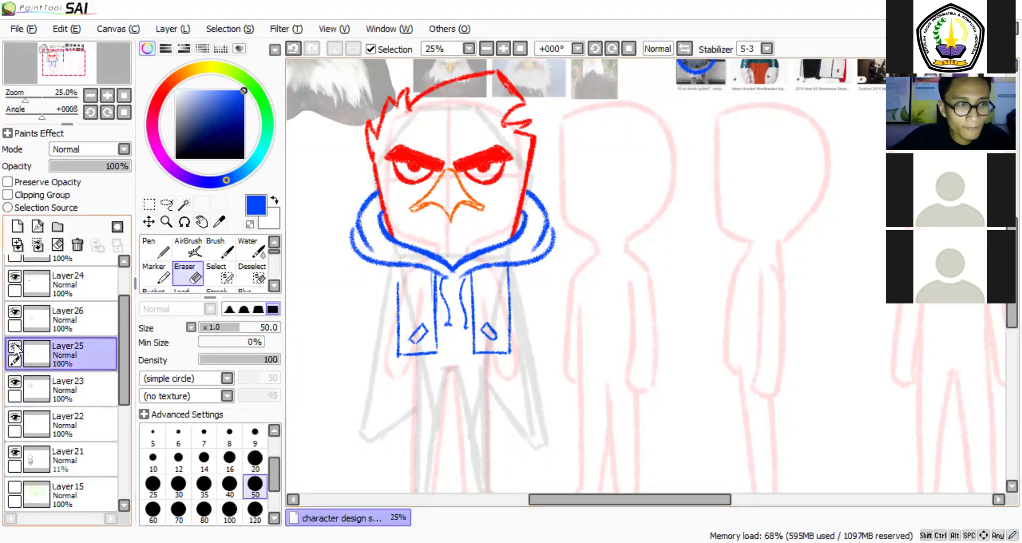
pyautogui.keyDown('ctrl'); pyautogui.click(45, 420); pyautogui.keyUp('ctrl')
pyautogui.click(15, 311)
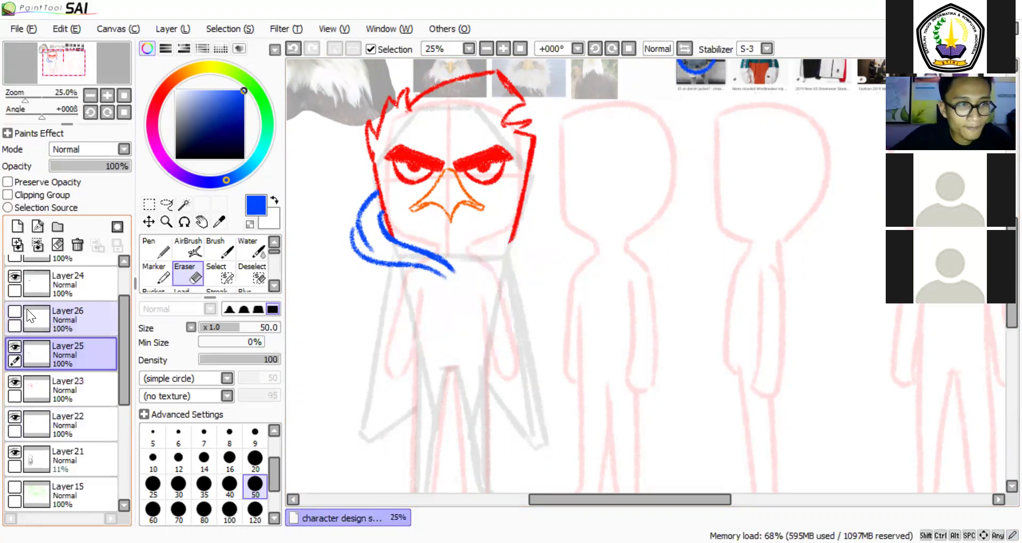
pyautogui.click(62, 316)
pyautogui.press('b')
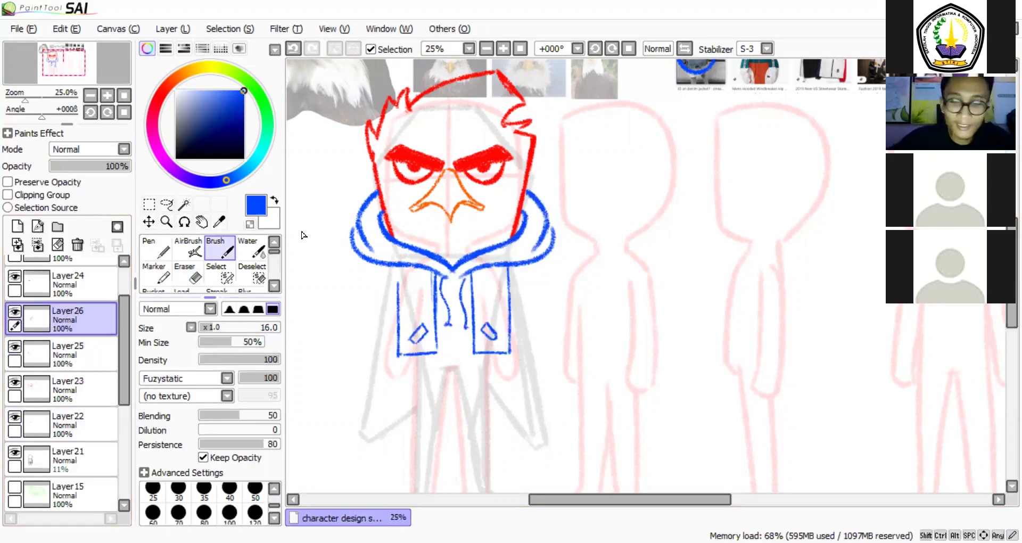
# Try to thicken the left jacket panel's outline with brush size 35.
pyautogui.press(']')
pyautogui.press(']')
pyautogui.press(']')
pyautogui.press(']')
pyautogui.press(']')
pyautogui.press(']')
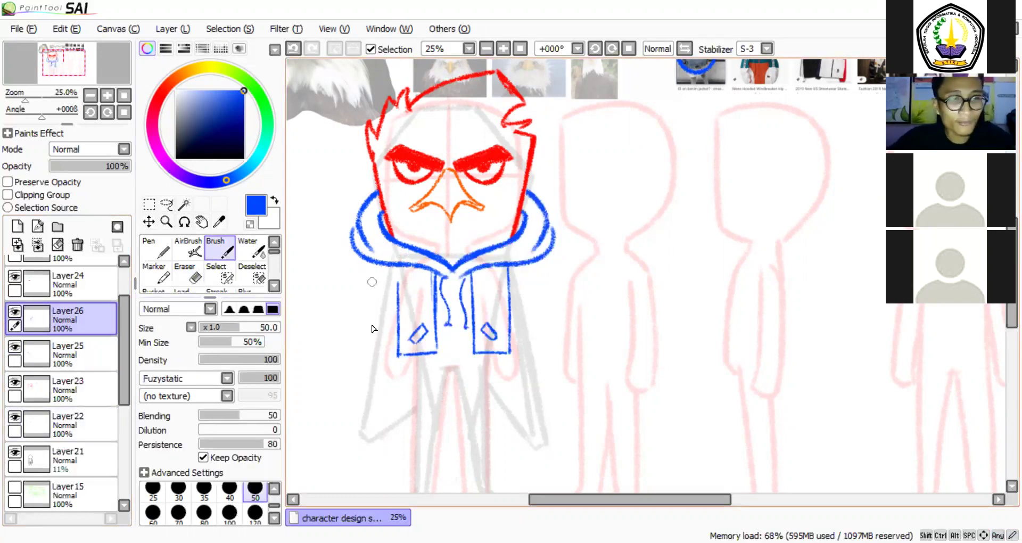
pyautogui.press('[')
pyautogui.press('[')
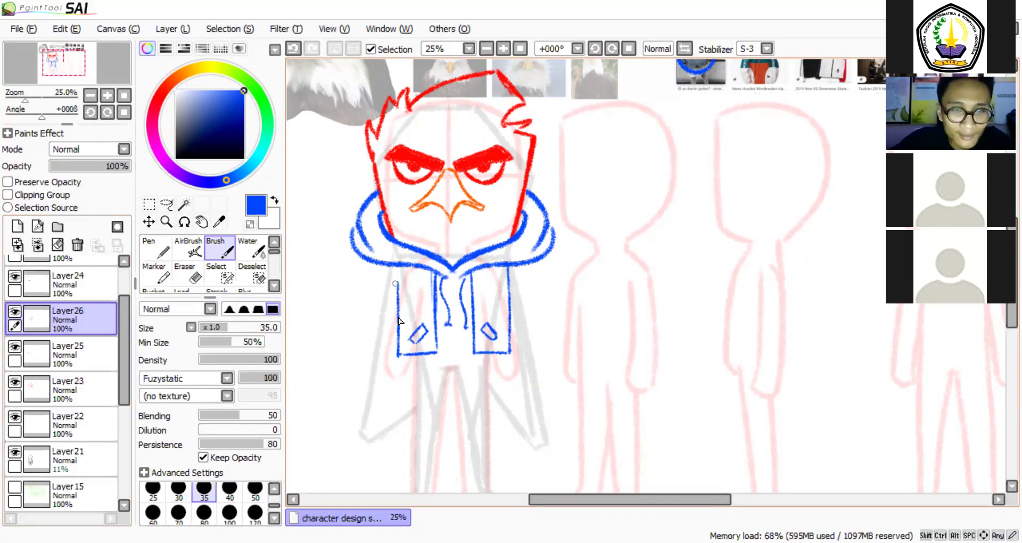
pyautogui.moveTo(395, 284)
pyautogui.mouseDown()
pyautogui.moveTo(398, 353)
pyautogui.moveTo(437, 352)
pyautogui.mouseUp()
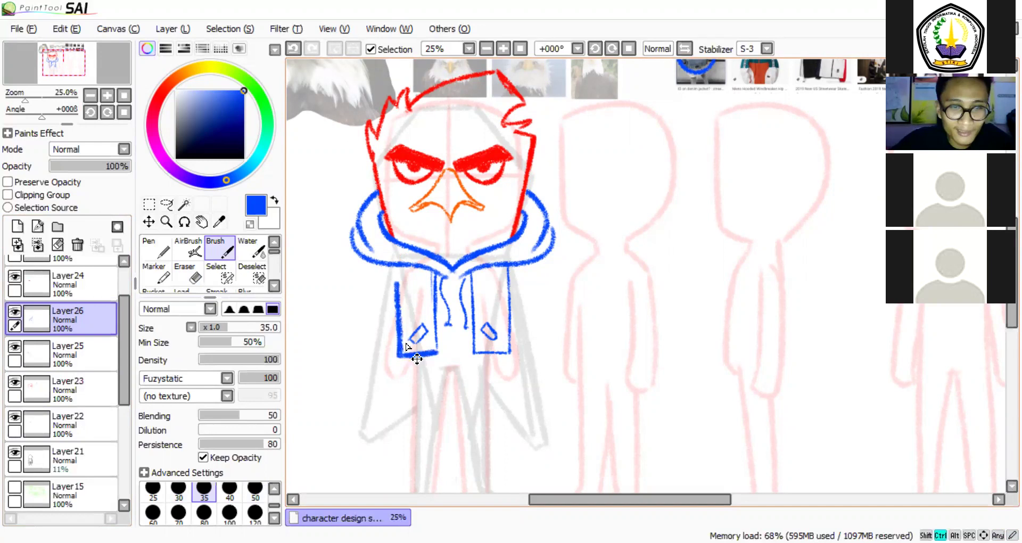
pyautogui.hotkey('ctrl', 'z')
pyautogui.hotkey('ctrl', 'z')
# Thicken the outlines of both jacket front panels with brush size 25.
pyautogui.press('[')
pyautogui.moveTo(398, 286); pyautogui.dragTo(405, 356)
pyautogui.press('[')
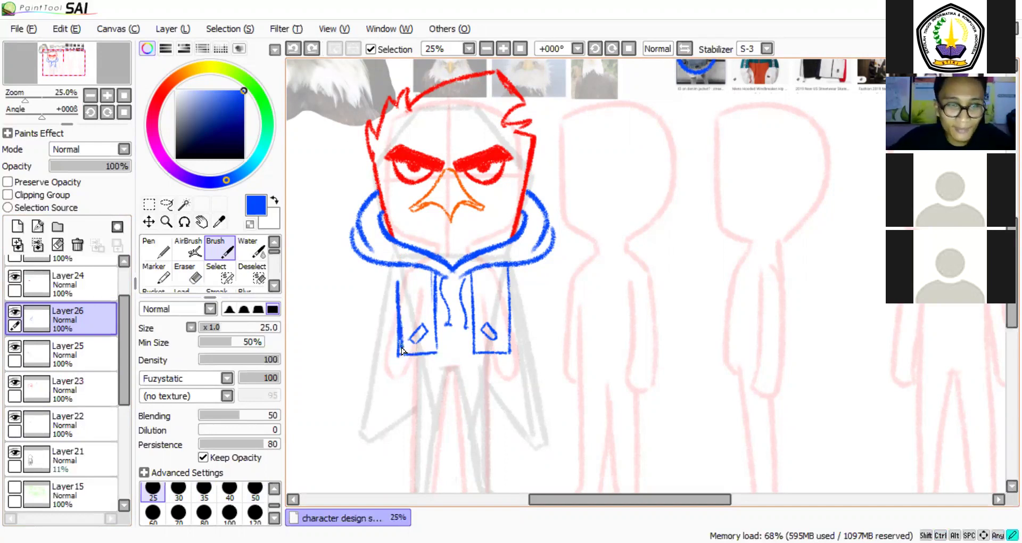
pyautogui.moveTo(398, 292)
pyautogui.mouseDown()
pyautogui.moveTo(401, 356)
pyautogui.moveTo(436, 353)
pyautogui.mouseUp()
pyautogui.hotkey('ctrl', 'z')
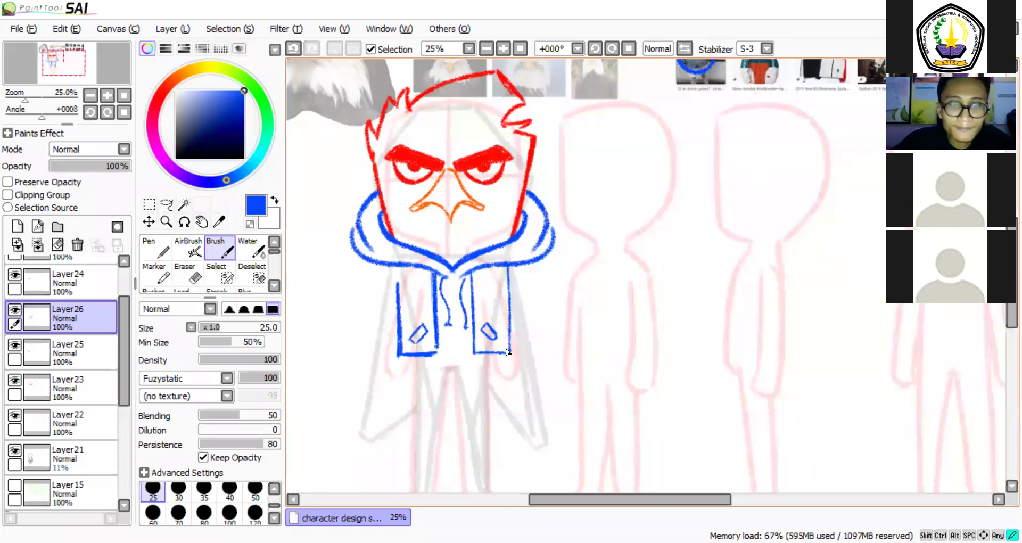
pyautogui.moveTo(508, 271); pyautogui.dragTo(512, 323)
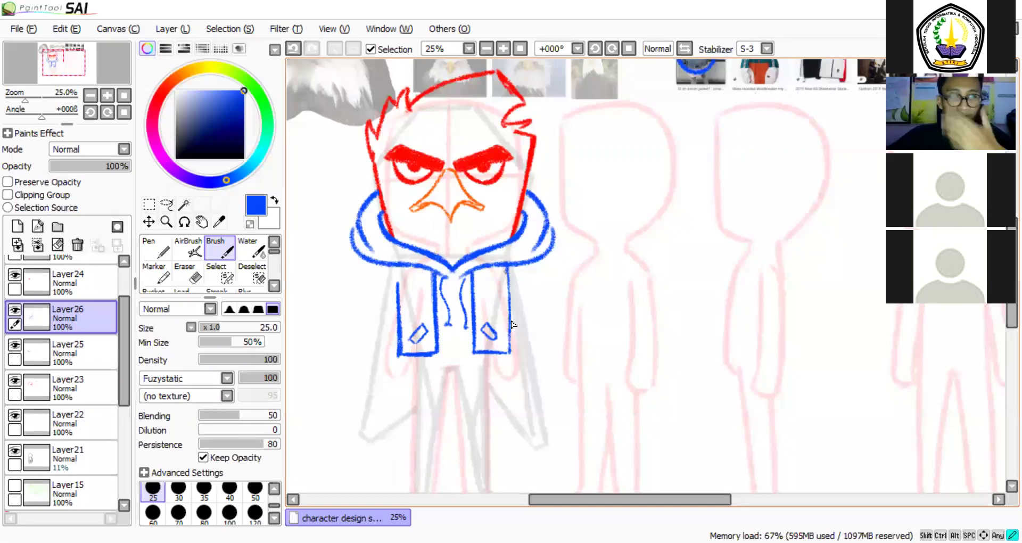
# Draw the shirt's bottom hem as a blue line with short side edges just below the two jacket panels.
pyautogui.scroll(-1, 367, 333)
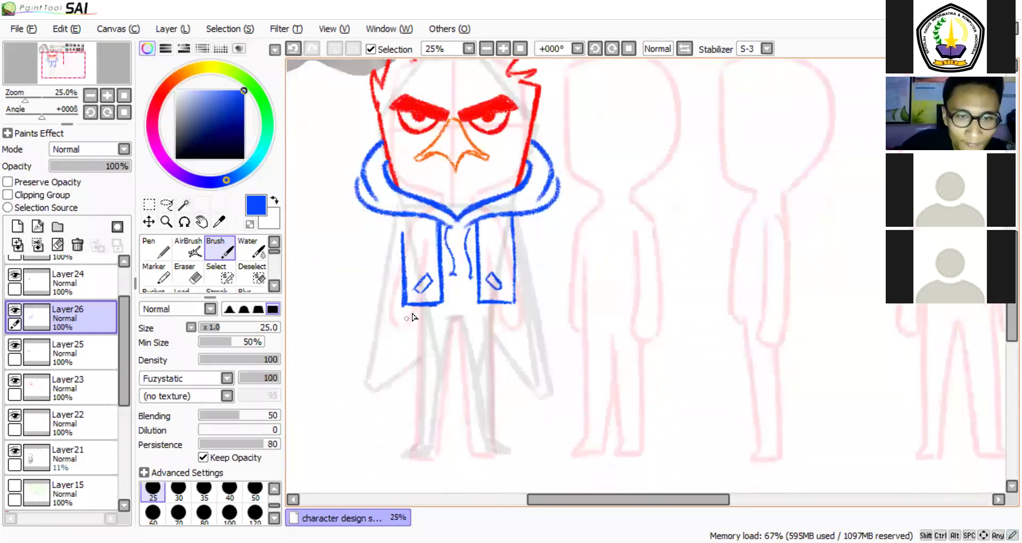
pyautogui.moveTo(415, 316); pyautogui.dragTo(501, 314)
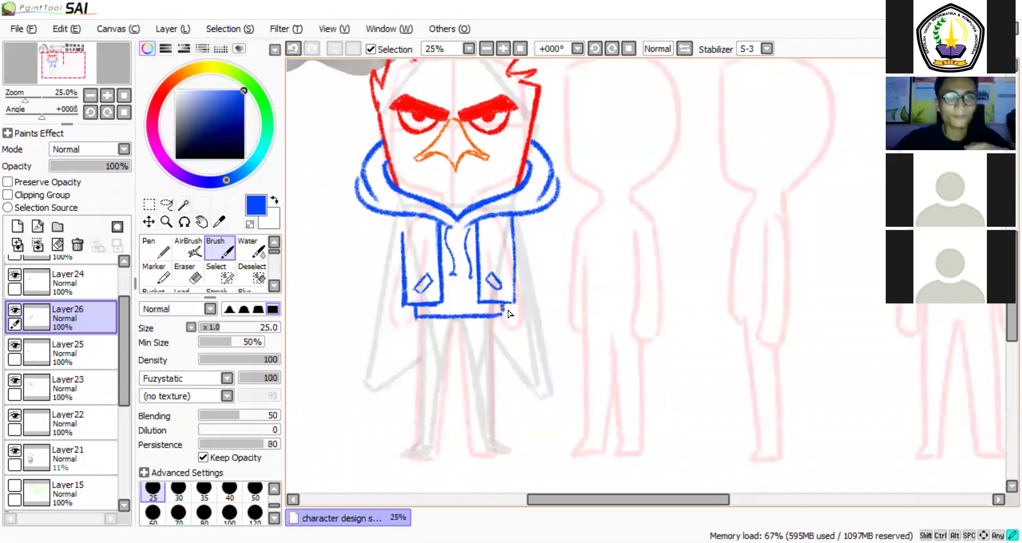
pyautogui.moveTo(518, 261); pyautogui.dragTo(497, 291)
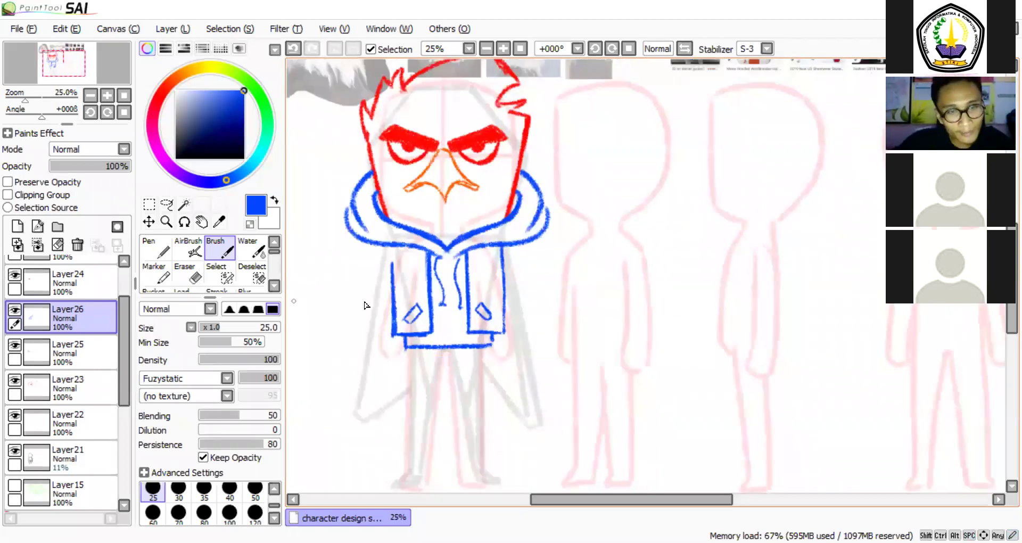
# Add a new layer and draw the wide left sleeve from the hood down to a slanted lower edge beside the hem.
pyautogui.click(18, 227)
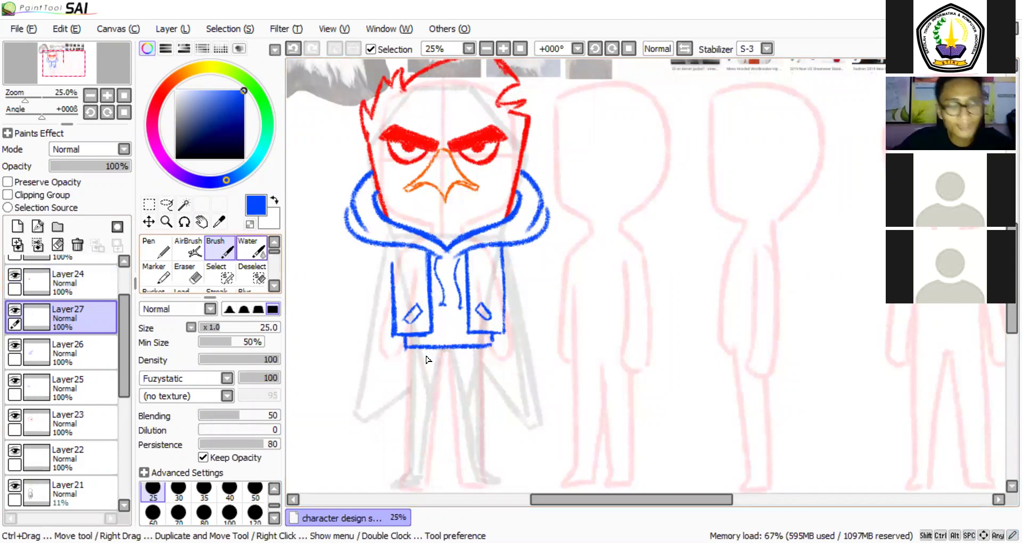
pyautogui.moveTo(395, 377); pyautogui.dragTo(426, 356)
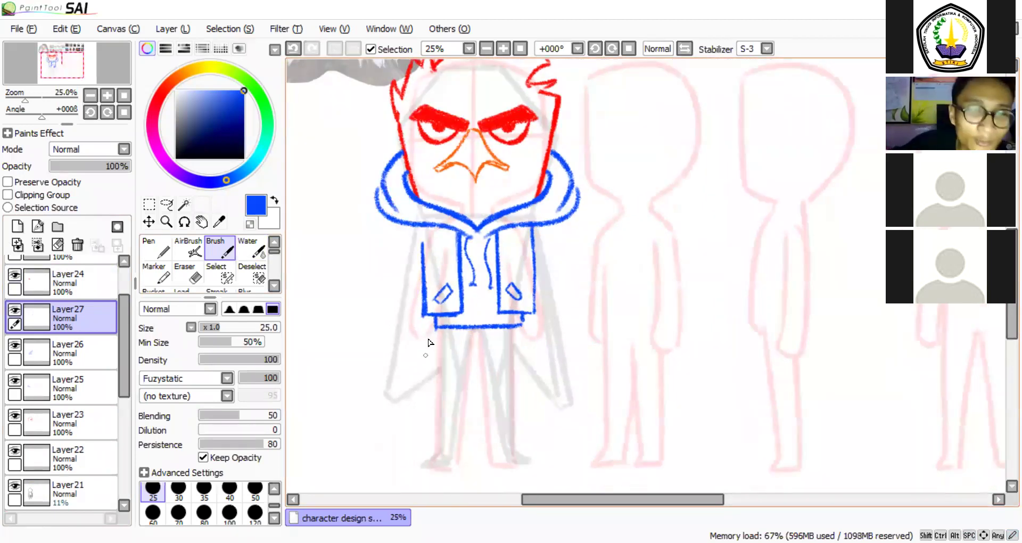
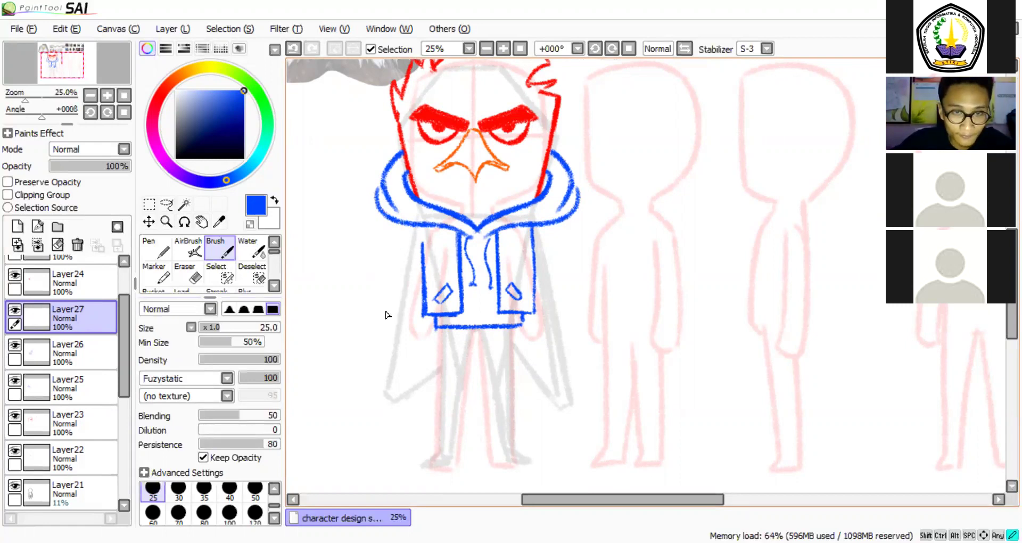
pyautogui.hotkey('ctrl', 'z')
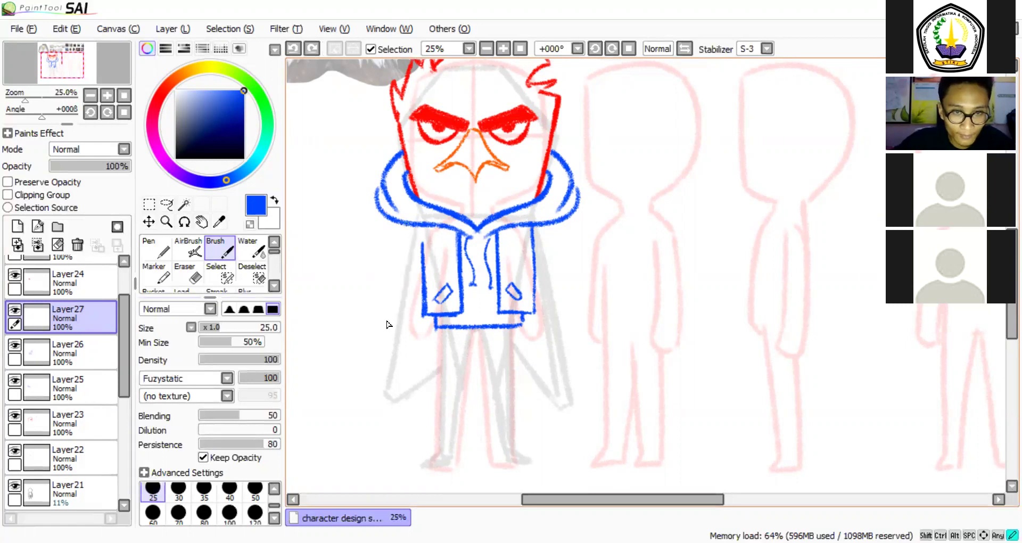
pyautogui.moveTo(406, 222)
pyautogui.mouseDown()
pyautogui.moveTo(388, 331)
pyautogui.moveTo(439, 344)
pyautogui.mouseUp()
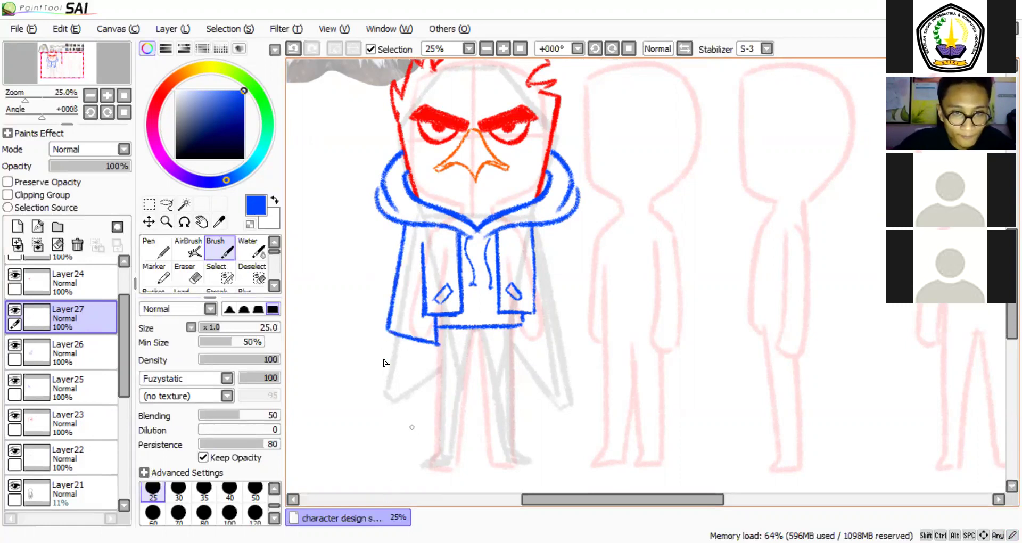
pyautogui.hotkey('ctrl', 'z')
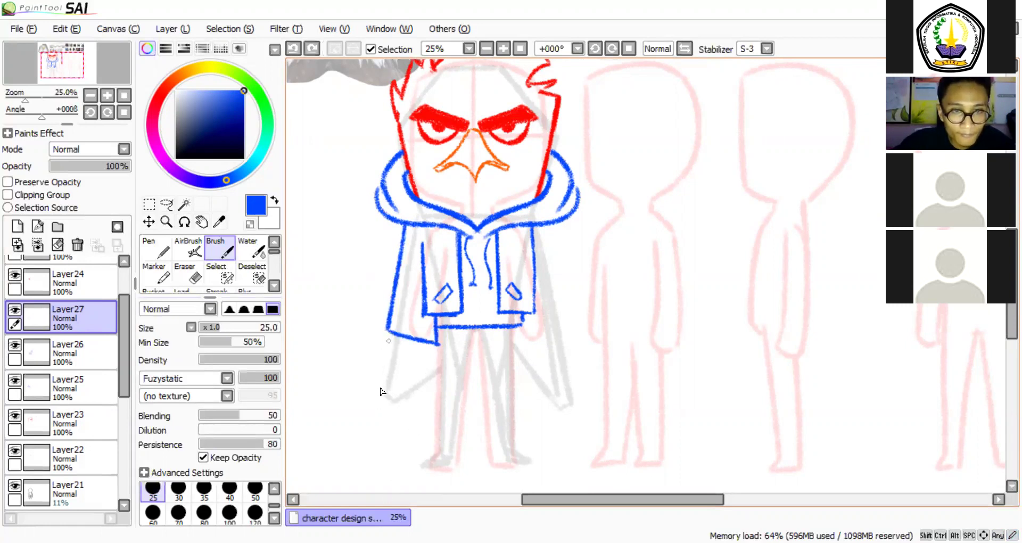
# Draw a flared wing-like tip below the left sleeve and divide it with short strokes into three segments.
pyautogui.moveTo(388, 331); pyautogui.dragTo(437, 356)
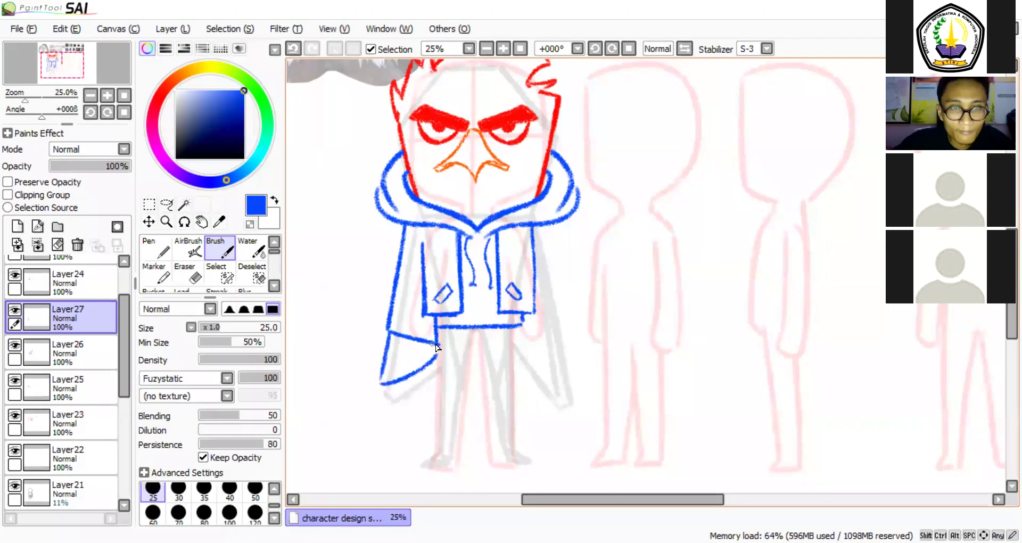
pyautogui.hotkey('ctrl', 'z')
pyautogui.moveTo(380, 381); pyautogui.dragTo(408, 372)
pyautogui.moveTo(412, 372)
pyautogui.mouseDown()
pyautogui.moveTo(431, 345)
pyautogui.moveTo(431, 366)
pyautogui.mouseUp()
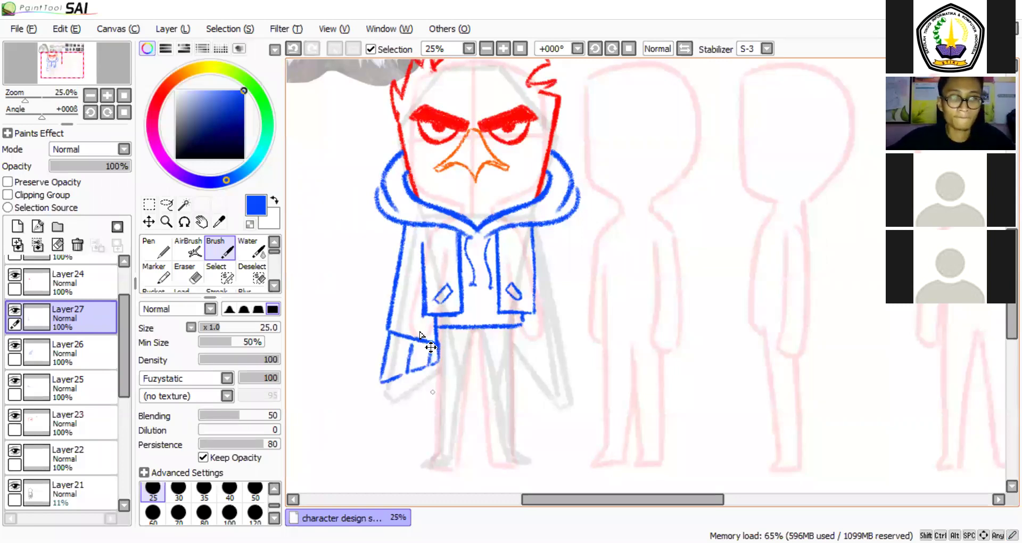
# Duplicate the left sleeve with its flared tip, flip the copy horizontally, and tilt and place it on the jacket's right side.
pyautogui.moveTo(557, 347); pyautogui.dragTo(551, 383)
pyautogui.hotkey('ctrl', 'a')
pyautogui.hotkey('ctrl', 'c')
pyautogui.hotkey('ctrl', 'v')
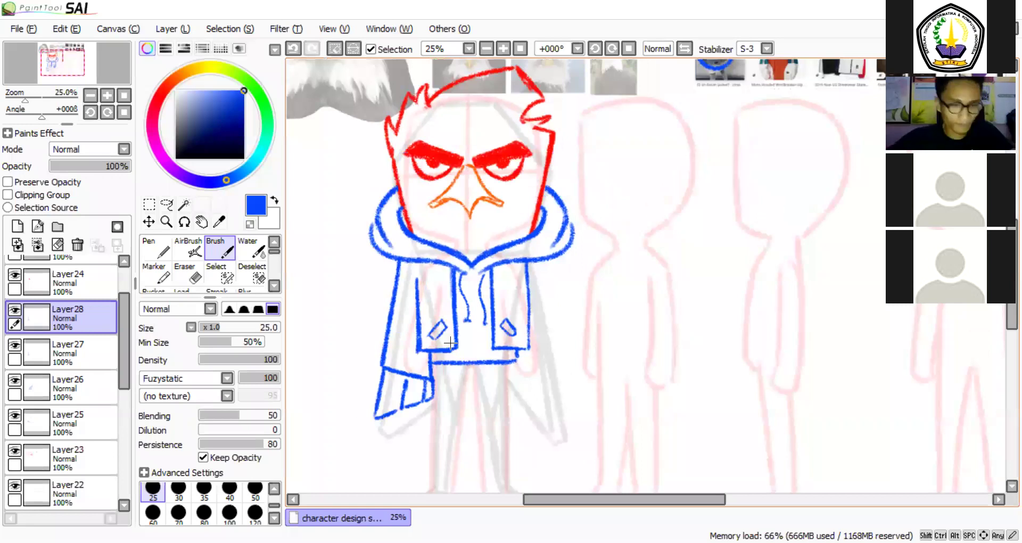
pyautogui.hotkey('ctrl', 't')
pyautogui.moveTo(548, 376); pyautogui.dragTo(564, 394)
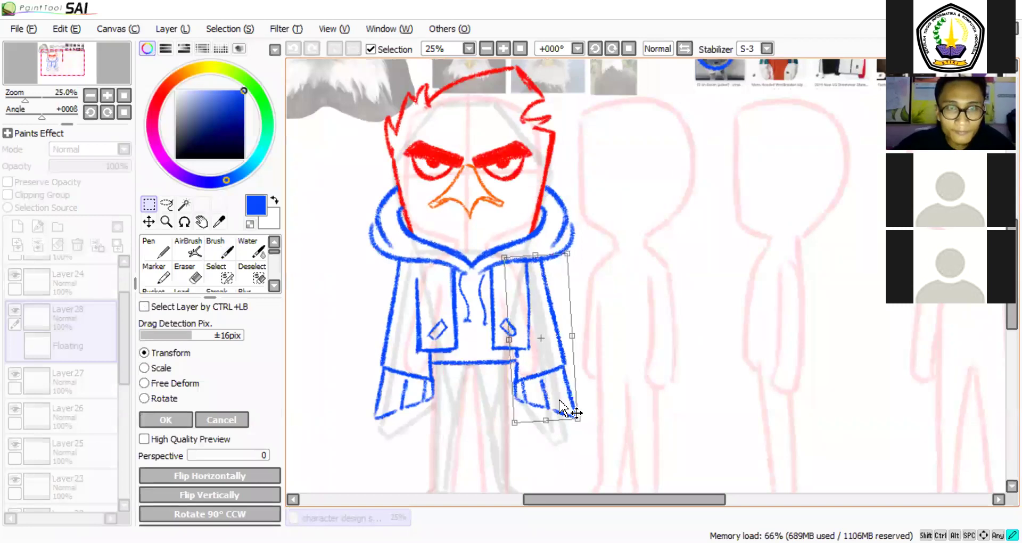
pyautogui.press('Return')
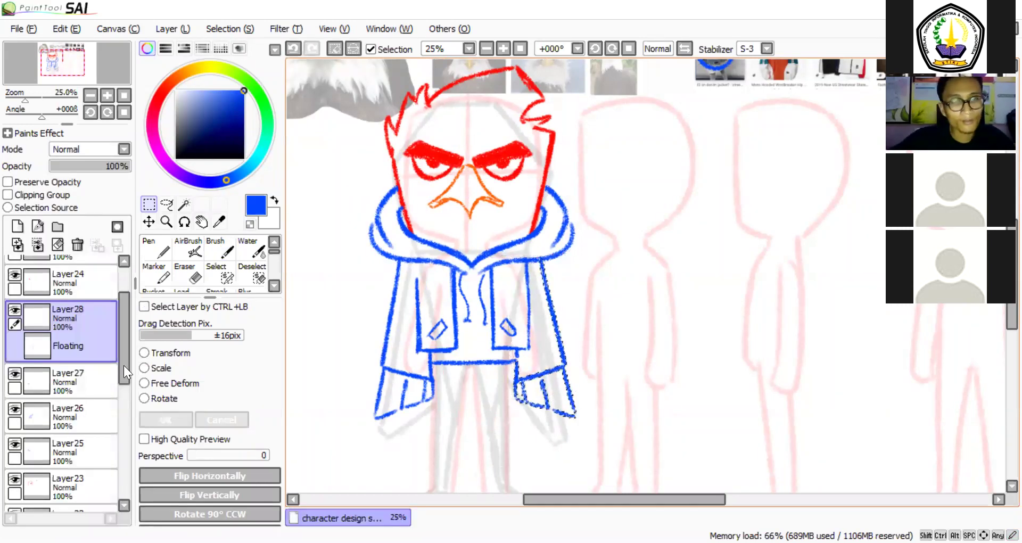
pyautogui.hotkey('ctrl', 'd')
# Enlarge the left sleeve with its flared tip, stretching it outward and downward past the shirt's hem.
pyautogui.click(65, 373)
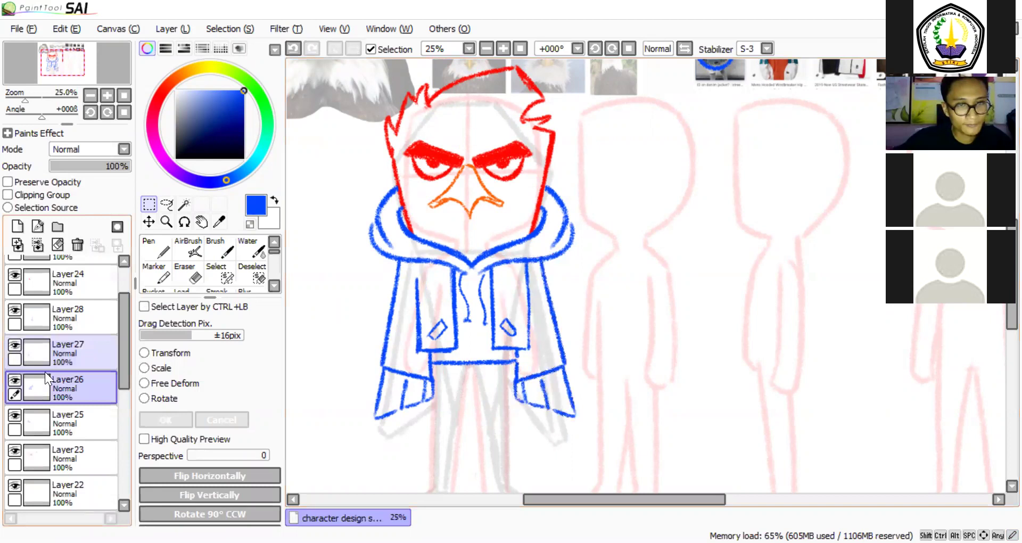
pyautogui.click(73, 349)
pyautogui.hotkey('ctrl', 't')
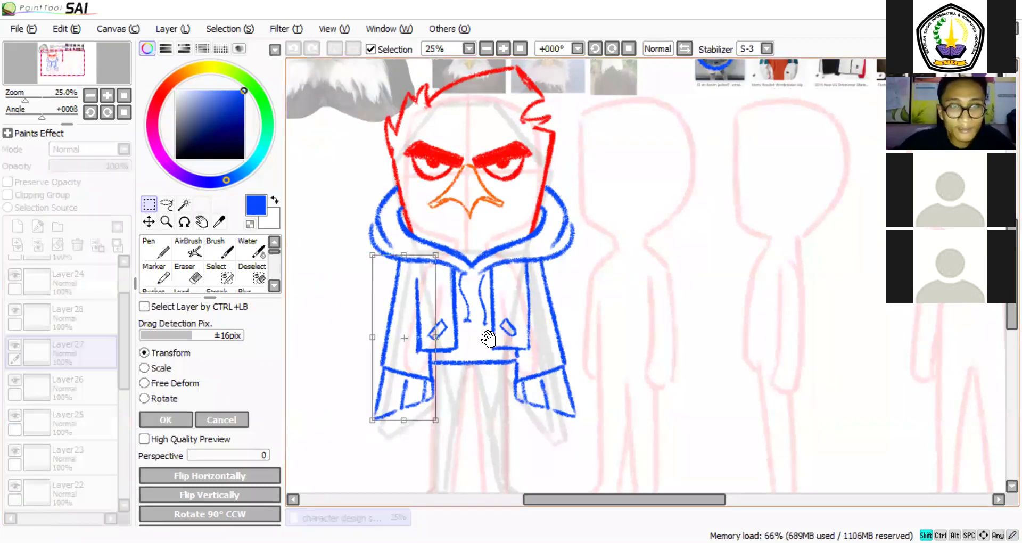
pyautogui.moveTo(373, 420); pyautogui.dragTo(362, 448)
pyautogui.moveTo(366, 405); pyautogui.dragTo(368, 359)
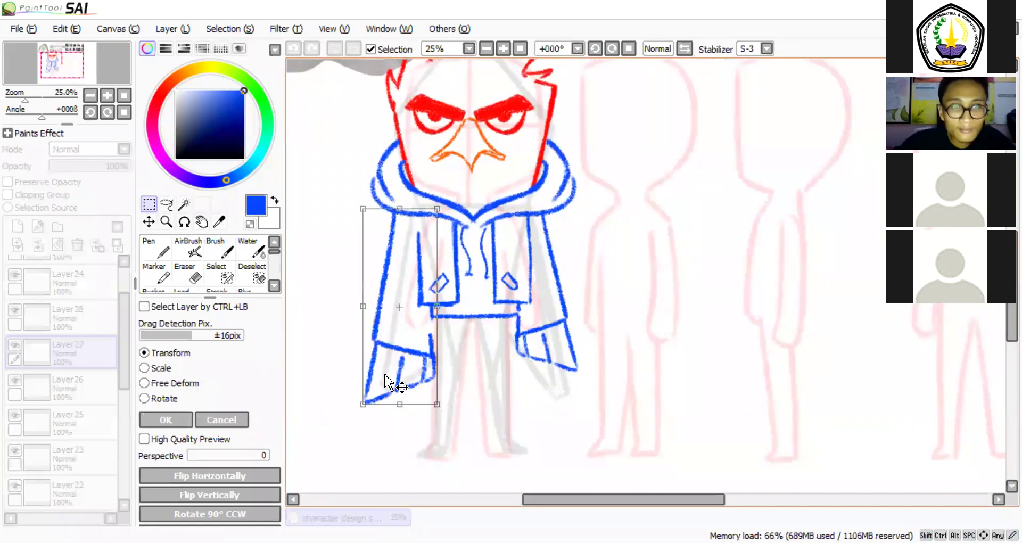
pyautogui.moveTo(413, 404); pyautogui.dragTo(412, 402)
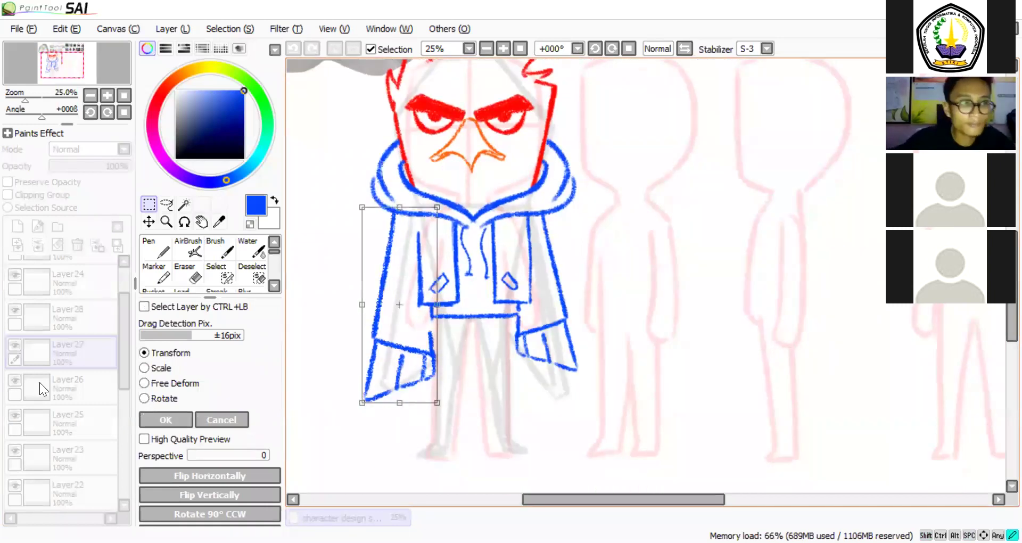
pyautogui.press('Return')
# Replace the old right sleeve with a horizontally flipped copy of the enlarged left sleeve, tilted slightly and placed on the jacket's right side.
pyautogui.click(53, 320)
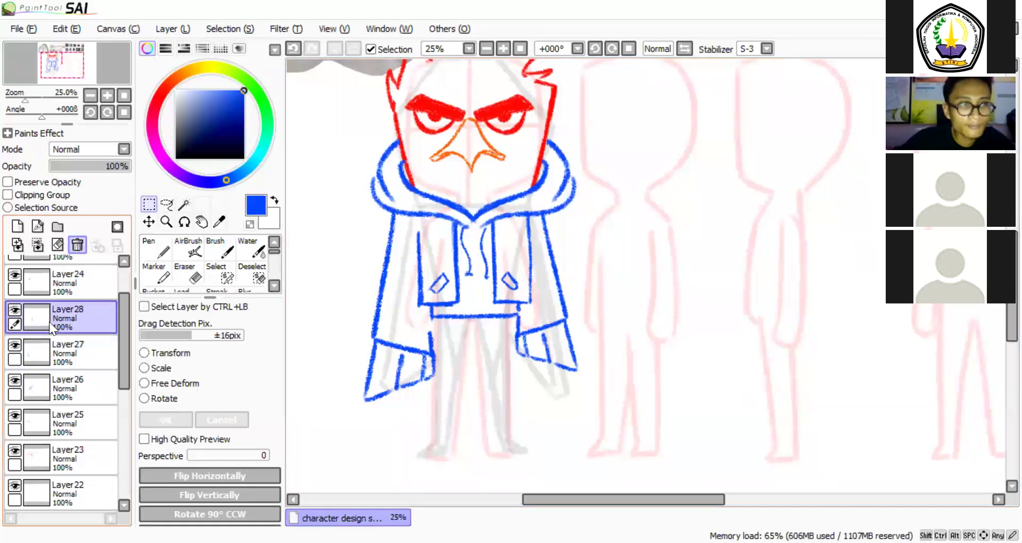
pyautogui.click(77, 245)
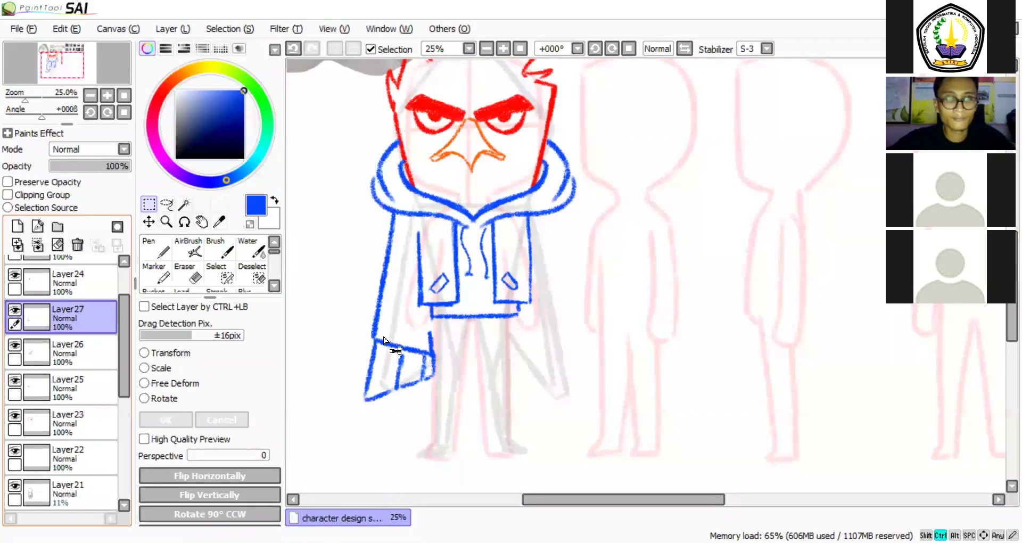
pyautogui.hotkey('ctrl', 'v')
pyautogui.hotkey('ctrl', 't')
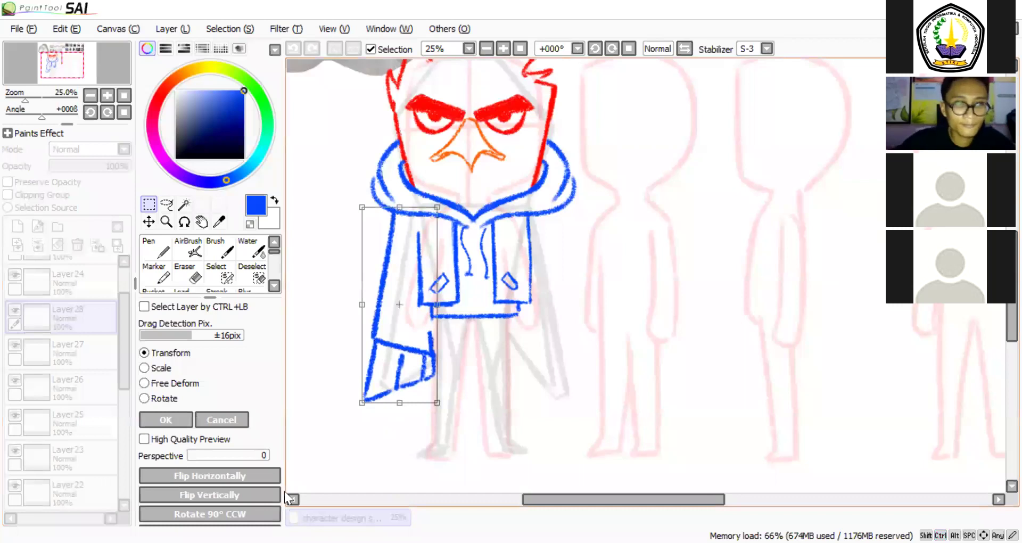
pyautogui.click(275, 476)
pyautogui.moveTo(385, 379); pyautogui.dragTo(550, 367)
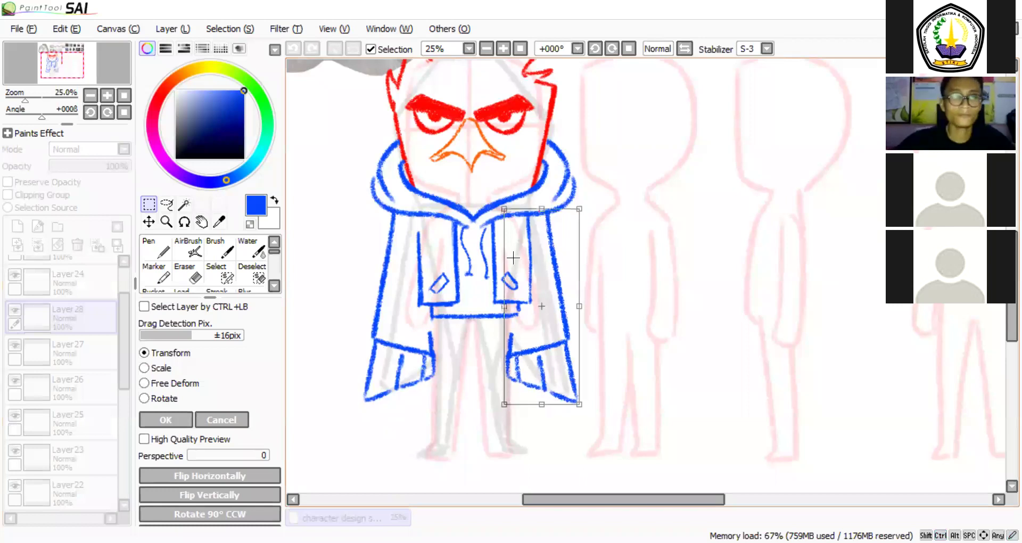
pyautogui.moveTo(559, 333); pyautogui.dragTo(553, 326)
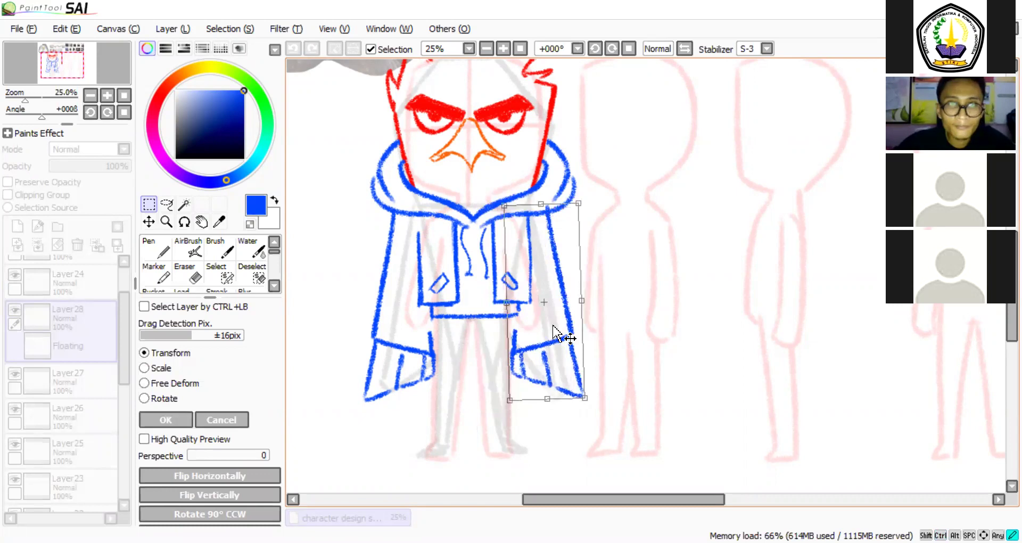
pyautogui.press('Return')
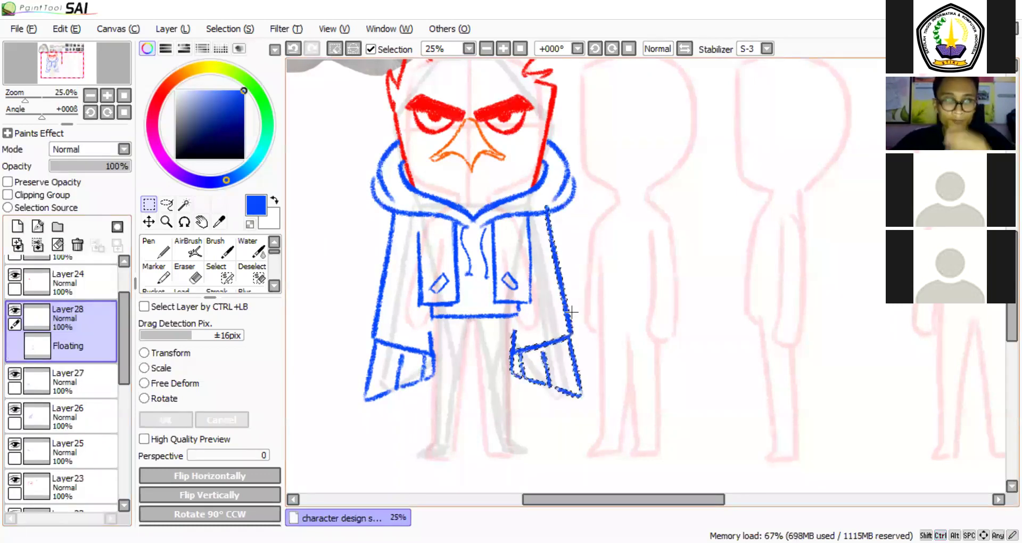
pyautogui.moveTo(447, 253); pyautogui.dragTo(436, 298)
pyautogui.hotkey('ctrl', 'd')
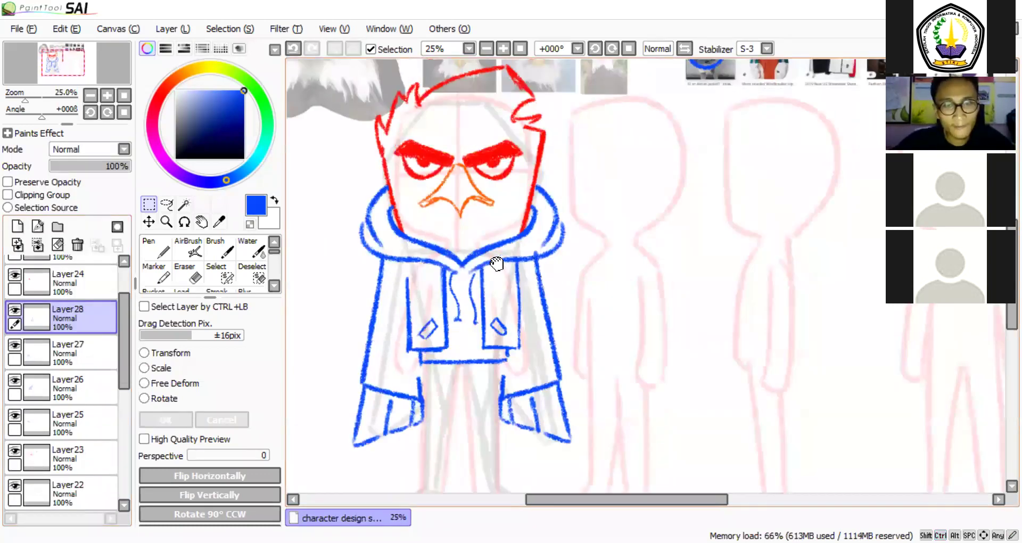
# Add a new layer above the right sleeve's layer.
pyautogui.moveTo(527, 334); pyautogui.dragTo(532, 302)
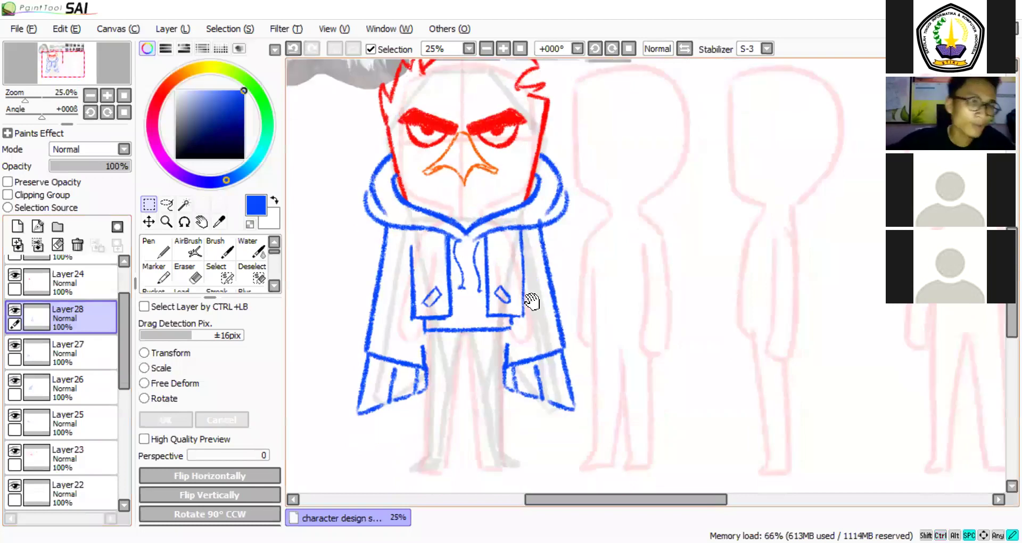
pyautogui.click(18, 227)
pyautogui.scroll(-1, 366, 297)
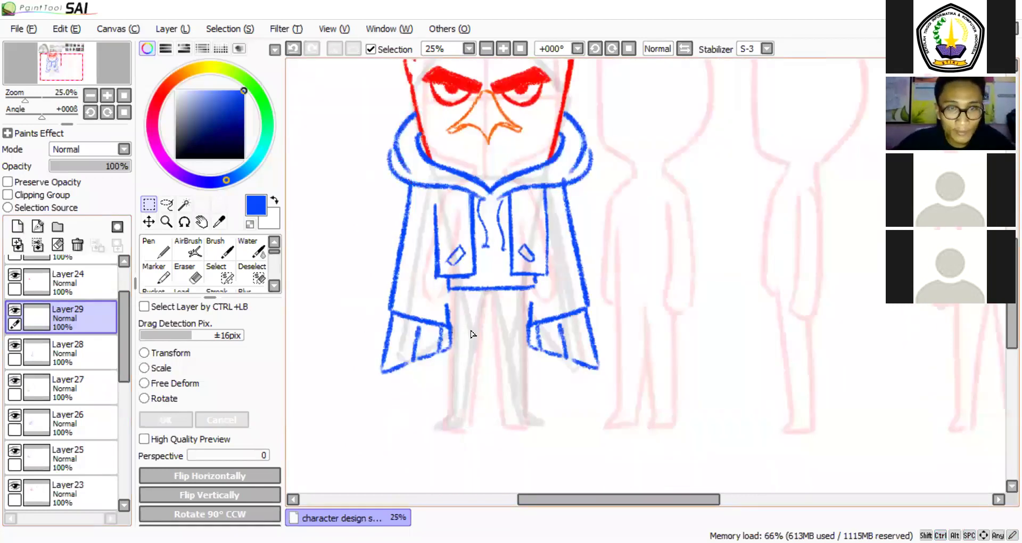
pyautogui.press('b')
pyautogui.hotkey('ctrl', 'z')
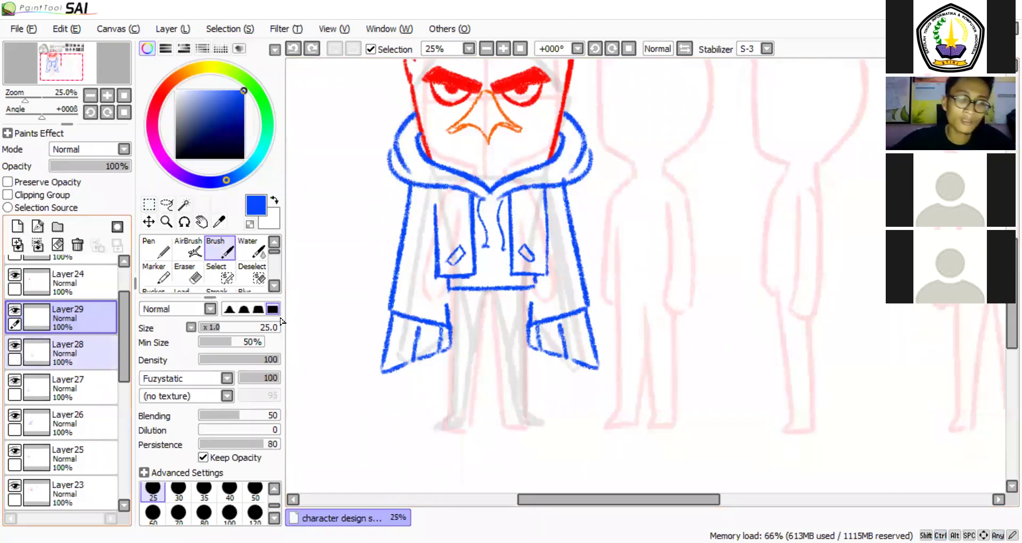
# Erase the short stray lines above the inner corners of both sleeve cuffs on their respective layers.
pyautogui.press('e')
pyautogui.moveTo(530, 302); pyautogui.dragTo(537, 297)
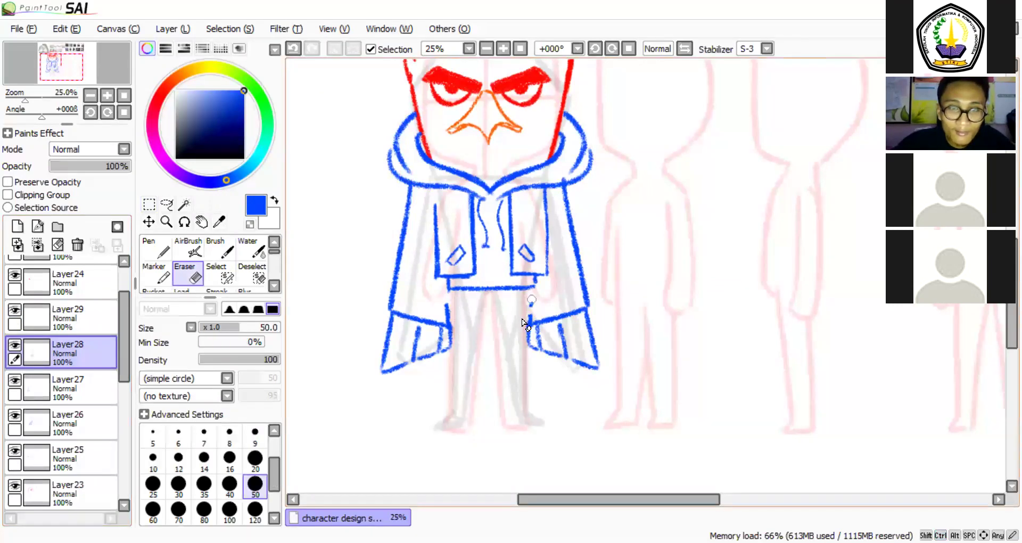
pyautogui.keyDown('ctrl'); pyautogui.keyDown('shift'); pyautogui.click(440, 308); pyautogui.keyUp('shift'); pyautogui.keyUp('ctrl')
pyautogui.moveTo(448, 304); pyautogui.dragTo(450, 315)
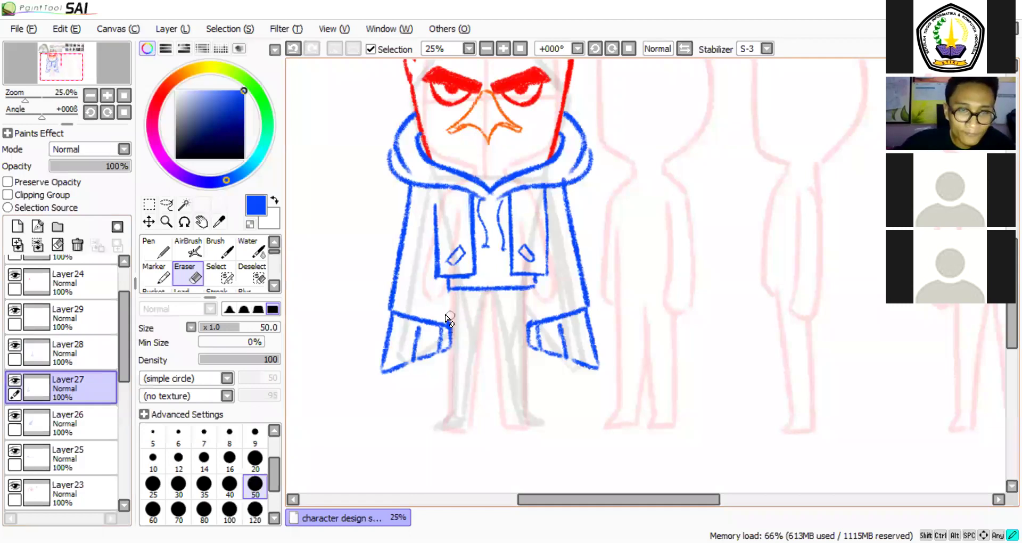
# Draw the left leg on the new layer as a straight outer line from the hem and a slanted inner line meeting it at the ankle.
pyautogui.click(64, 329)
pyautogui.press('b')
pyautogui.moveTo(450, 288); pyautogui.dragTo(451, 323)
pyautogui.hotkey('ctrl', 'z')
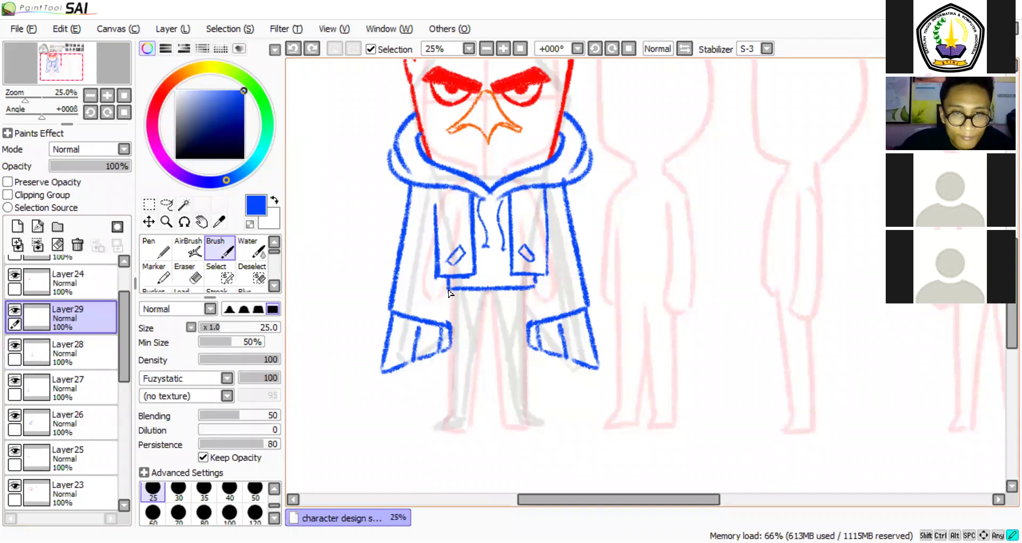
pyautogui.hotkey('ctrl', 'y')
pyautogui.moveTo(452, 292); pyautogui.dragTo(452, 400)
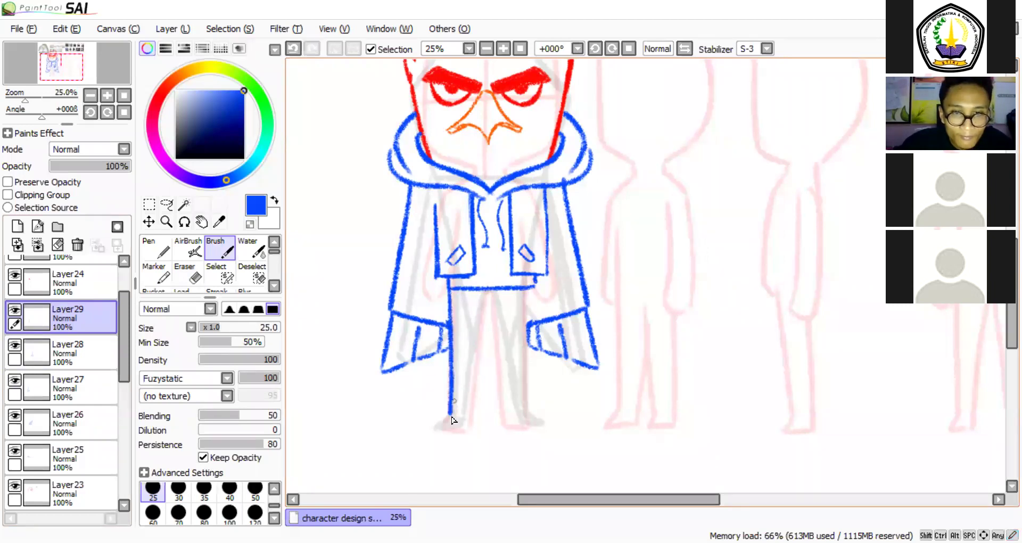
pyautogui.moveTo(479, 312); pyautogui.dragTo(453, 421)
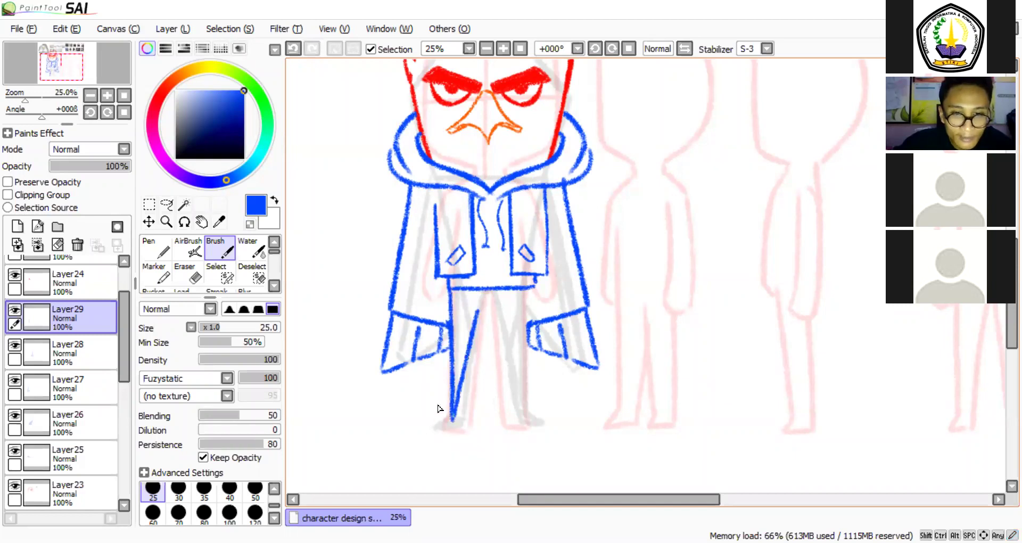
# Draw a jagged clawed bird foot pointing outward at the left leg's ankle.
pyautogui.moveTo(440, 422)
pyautogui.mouseDown()
pyautogui.moveTo(423, 404)
pyautogui.moveTo(424, 421)
pyautogui.moveTo(452, 414)
pyautogui.moveTo(440, 397)
pyautogui.moveTo(451, 421)
pyautogui.mouseUp()
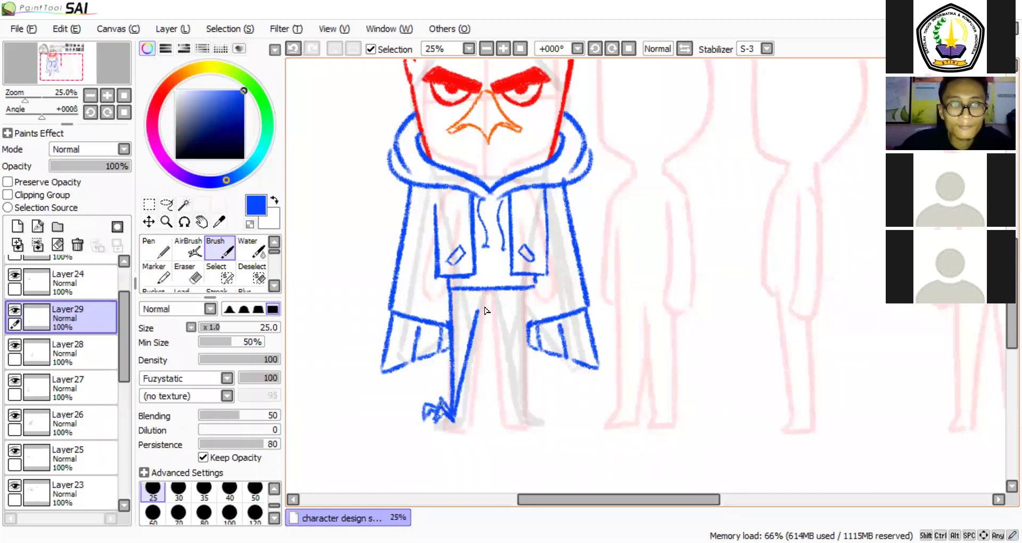
pyautogui.moveTo(478, 310)
pyautogui.mouseDown()
pyautogui.moveTo(496, 338)
pyautogui.moveTo(493, 308)
pyautogui.mouseUp()
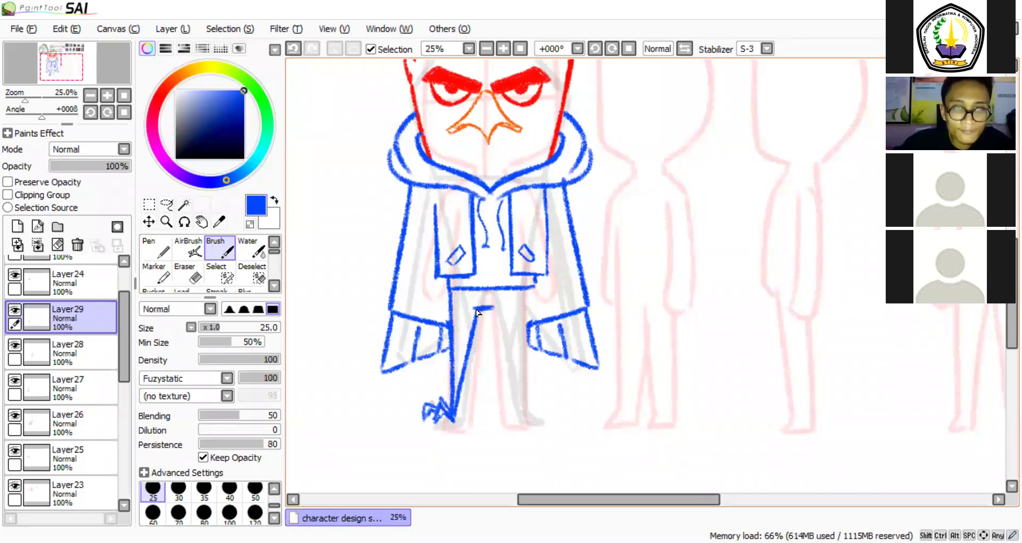
pyautogui.hotkey('ctrl', 'z')
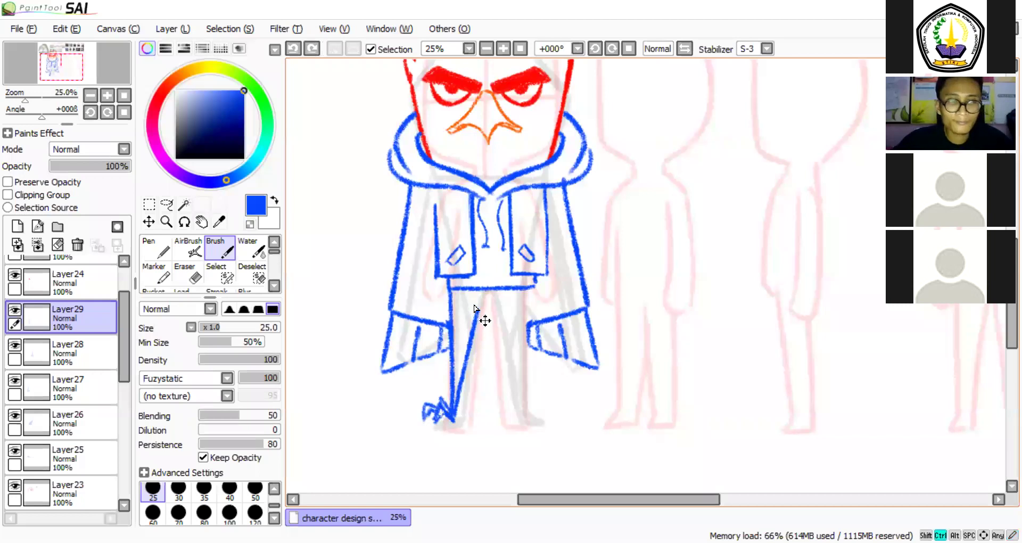
# Duplicate the left leg with its clawed foot, flip the copy horizontally, and place it as the right leg below the hem.
pyautogui.hotkey('ctrl', 't')
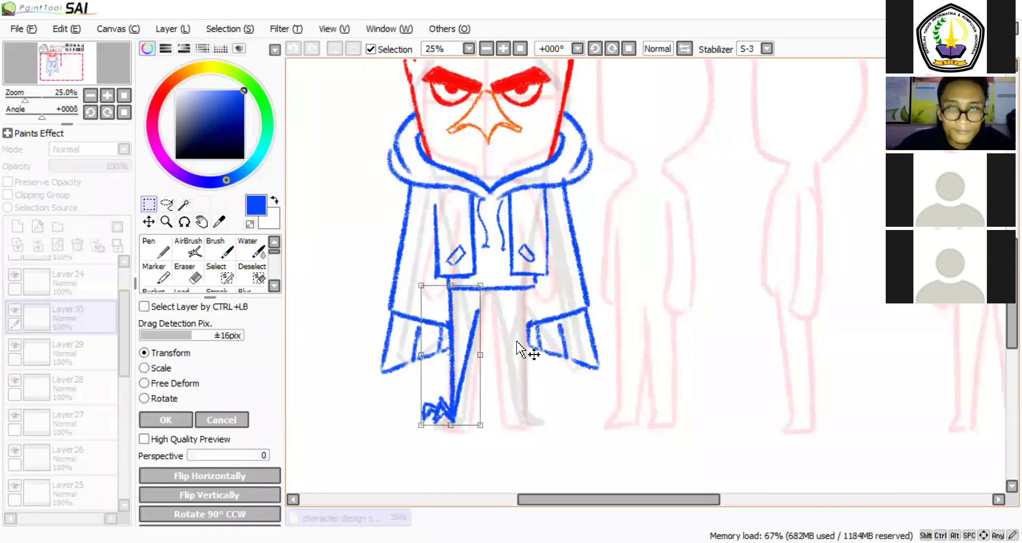
pyautogui.moveTo(443, 339); pyautogui.dragTo(515, 341)
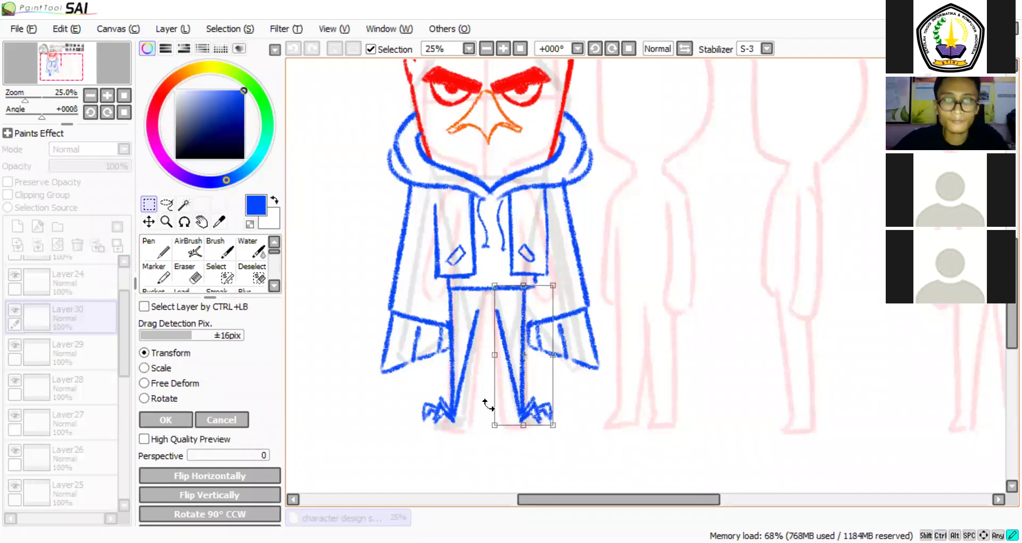
pyautogui.press('Return')
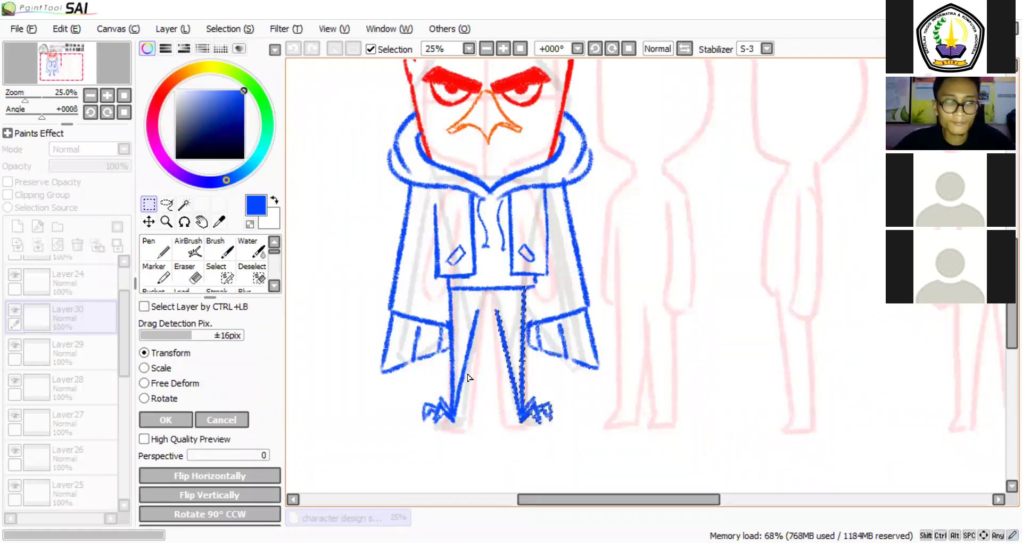
# Deselect the mirrored trouser leg and draw the blue crotch line and a second waistband line with the Brush.
pyautogui.hotkey('ctrl', 'd')
pyautogui.moveTo(470, 313); pyautogui.dragTo(464, 341)
pyautogui.press('b')
pyautogui.hotkey('ctrl', 'z')
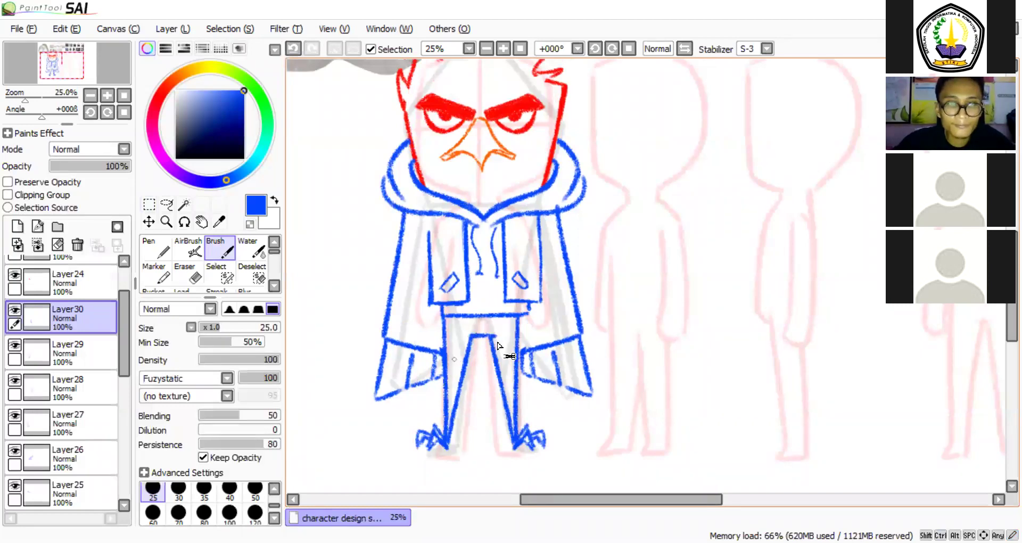
pyautogui.press('m')
pyautogui.press('b')
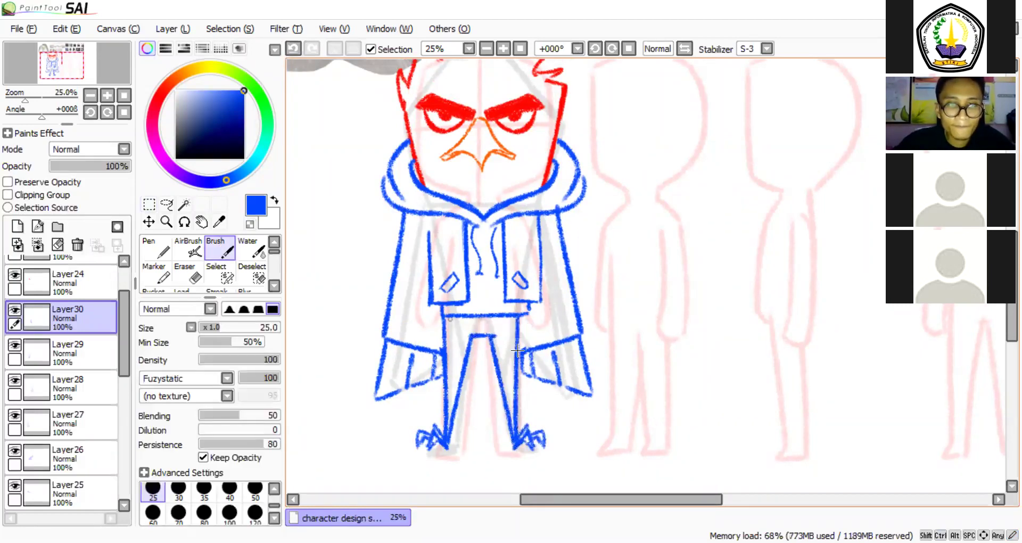
pyautogui.moveTo(445, 318); pyautogui.dragTo(513, 321)
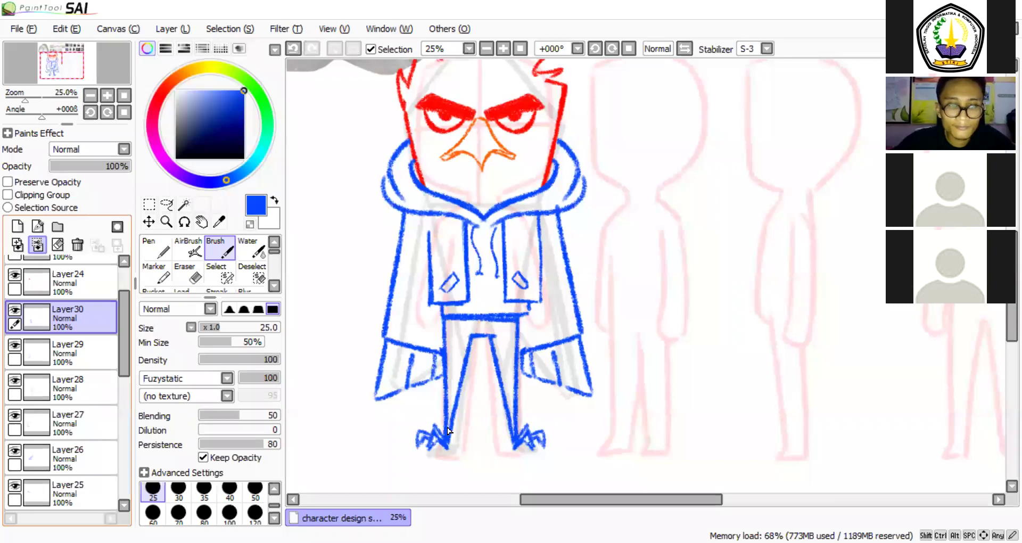
# Merge Layer30 into the layer below and fill the trousers with solid blue.
pyautogui.hotkey('ctrl', 'e')
pyautogui.press('w')
pyautogui.hotkey('ctrl', 'f')
pyautogui.hotkey('ctrl', 'd')
pyautogui.press('v')
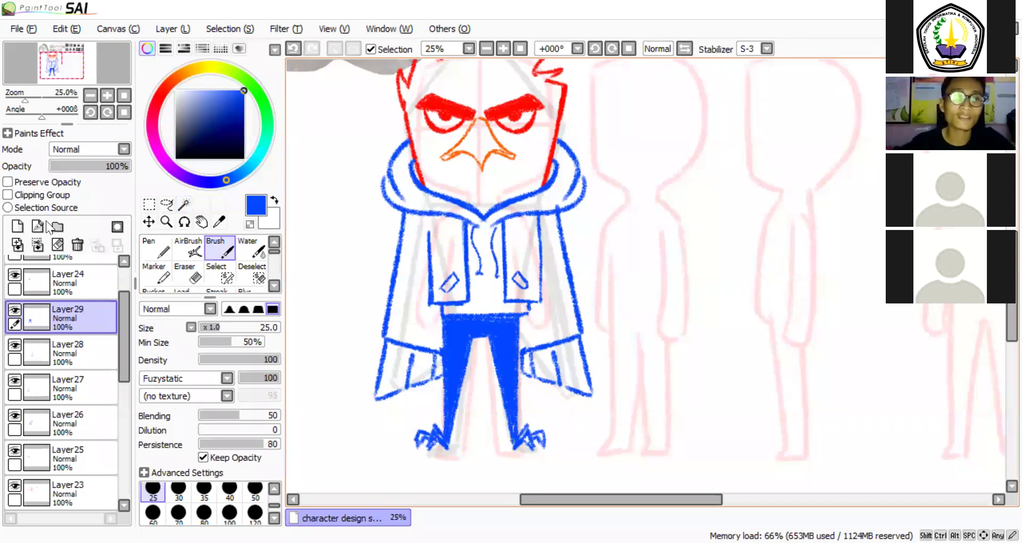
# Group the character sketch layers from Layer24 down to Layer21 in a new layer folder and collapse it.
pyautogui.press('-')
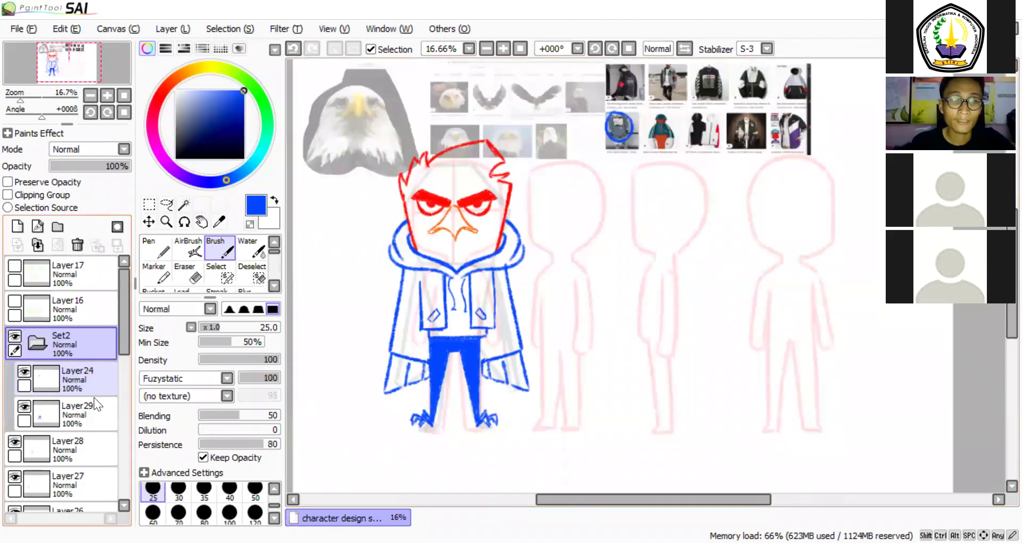
pyautogui.scroll(-2, 94, 397)
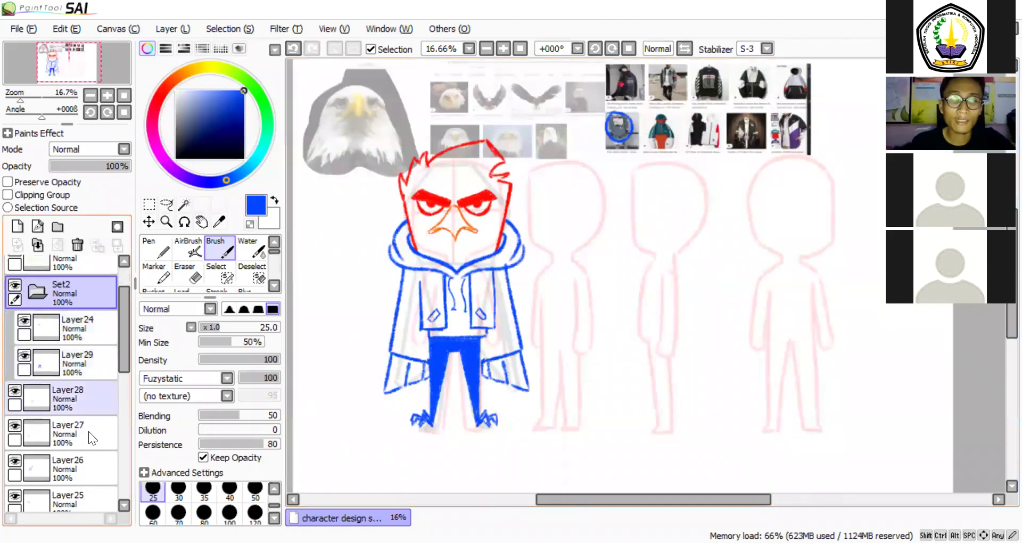
pyautogui.moveTo(89, 417); pyautogui.dragTo(90, 399)
pyautogui.scroll(-2, 93, 431)
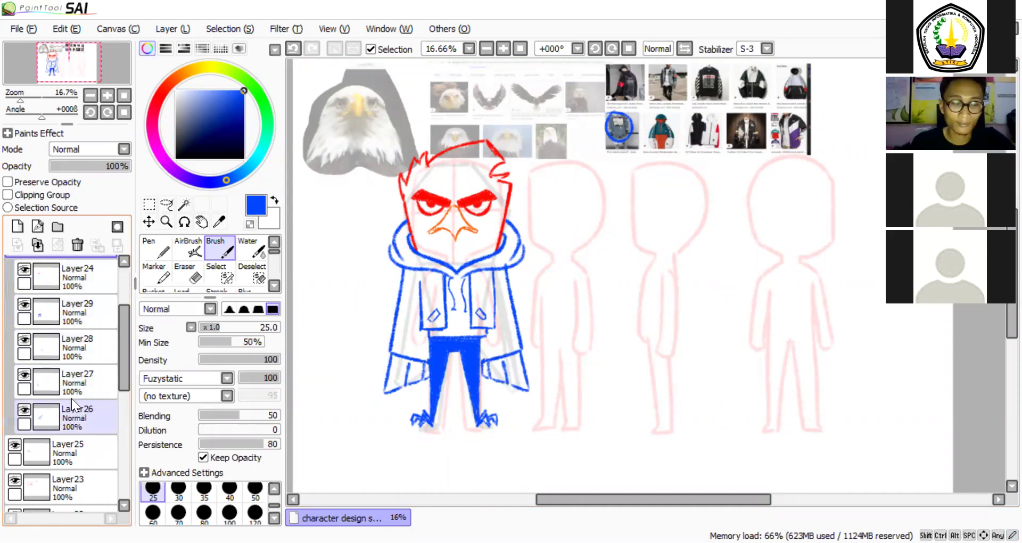
pyautogui.moveTo(80, 445); pyautogui.dragTo(86, 424)
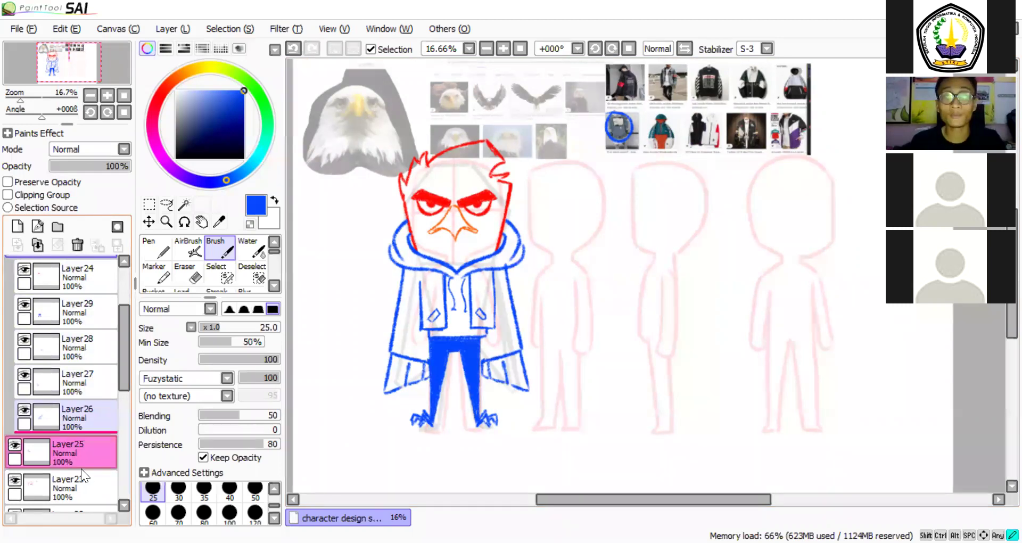
pyautogui.moveTo(81, 473); pyautogui.dragTo(80, 460)
pyautogui.scroll(-3, 80, 452)
pyautogui.moveTo(75, 445); pyautogui.dragTo(73, 425)
pyautogui.moveTo(69, 377); pyautogui.dragTo(77, 368)
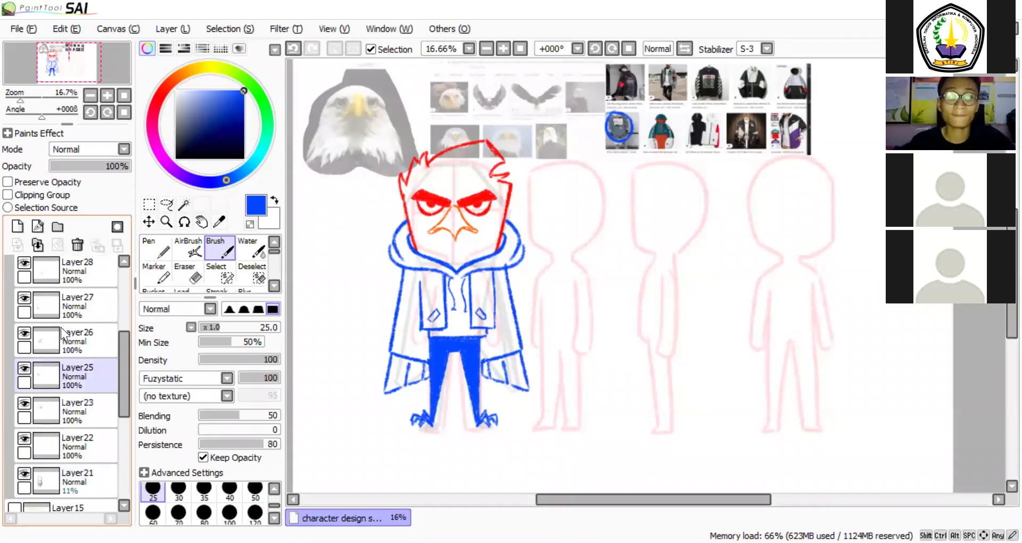
pyautogui.scroll(4, 40, 298)
pyautogui.click(39, 298)
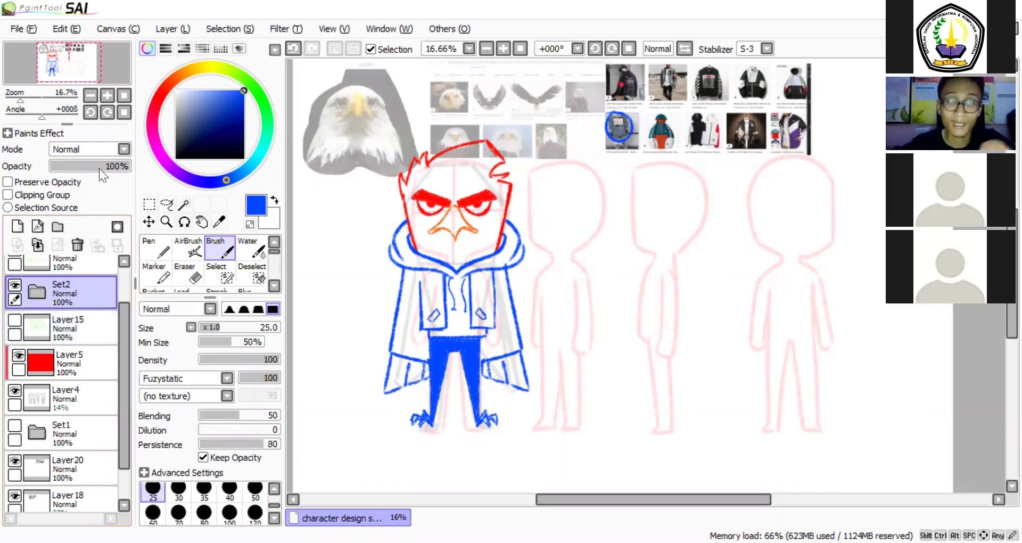
# Hide the reference images on Layer20 and Layer18 and set the sketch folder's opacity to 40%.
pyautogui.scroll(-2, 16, 451)
pyautogui.click(15, 418)
pyautogui.click(15, 453)
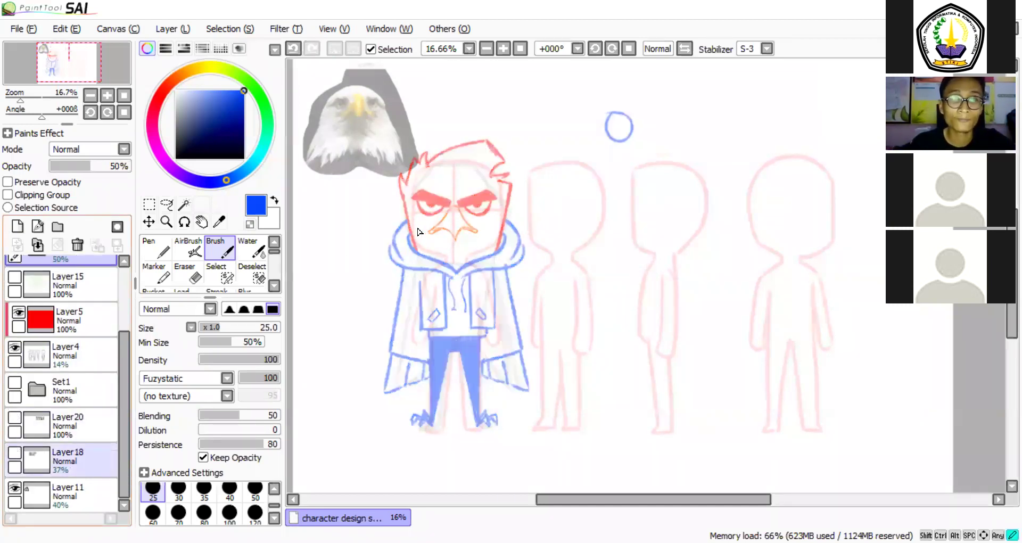
pyautogui.moveTo(447, 245)
pyautogui.mouseDown()
pyautogui.moveTo(439, 287)
pyautogui.moveTo(470, 270)
pyautogui.mouseUp()
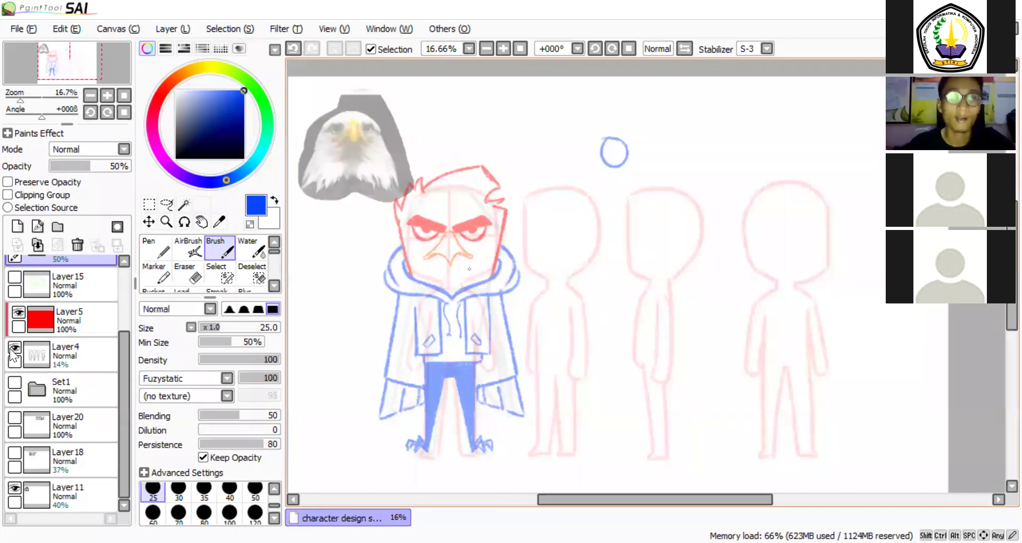
pyautogui.scroll(3, 59, 333)
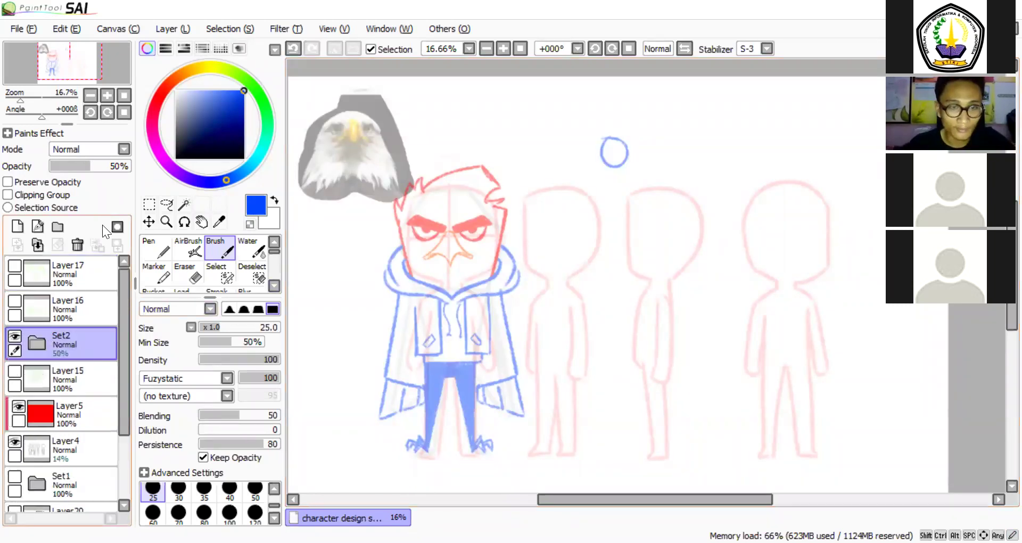
pyautogui.moveTo(76, 164); pyautogui.dragTo(82, 162)
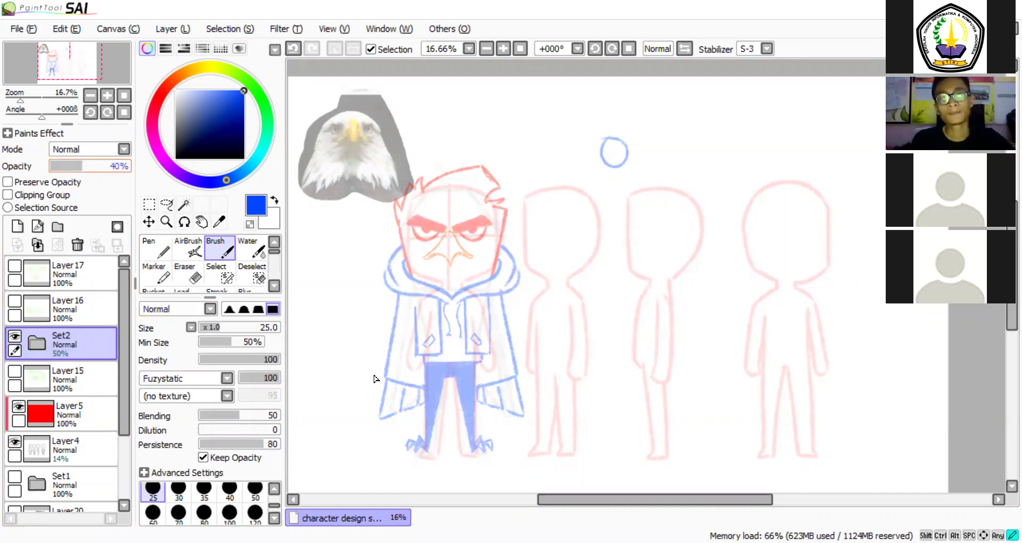
# Add a new layer above the sketch folder, set the colour to black, and undo a trial Brush stroke.
pyautogui.hotkey('ctrl', 'shift', 'n')
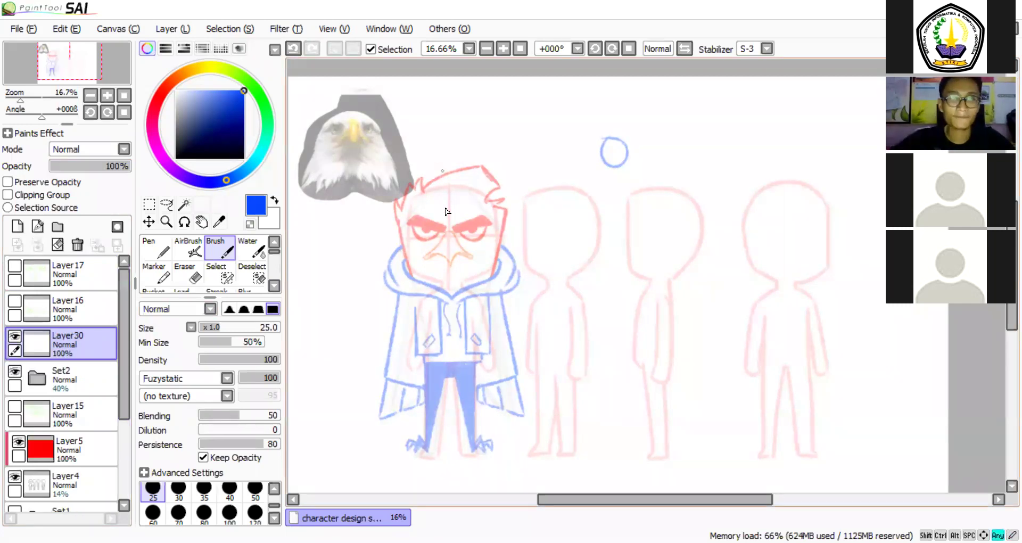
pyautogui.scroll(1, 447, 212)
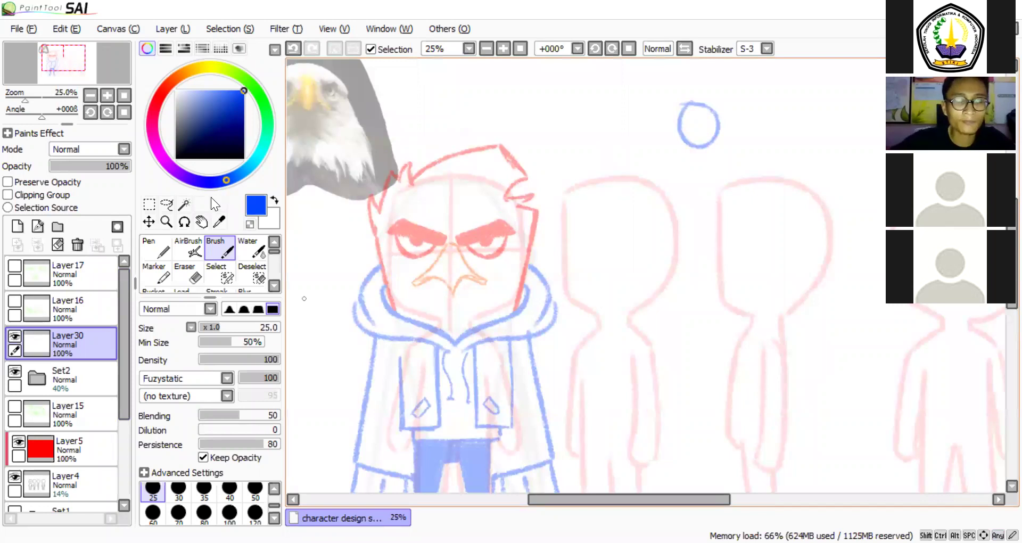
pyautogui.click(176, 158)
pyautogui.moveTo(471, 249); pyautogui.dragTo(484, 320)
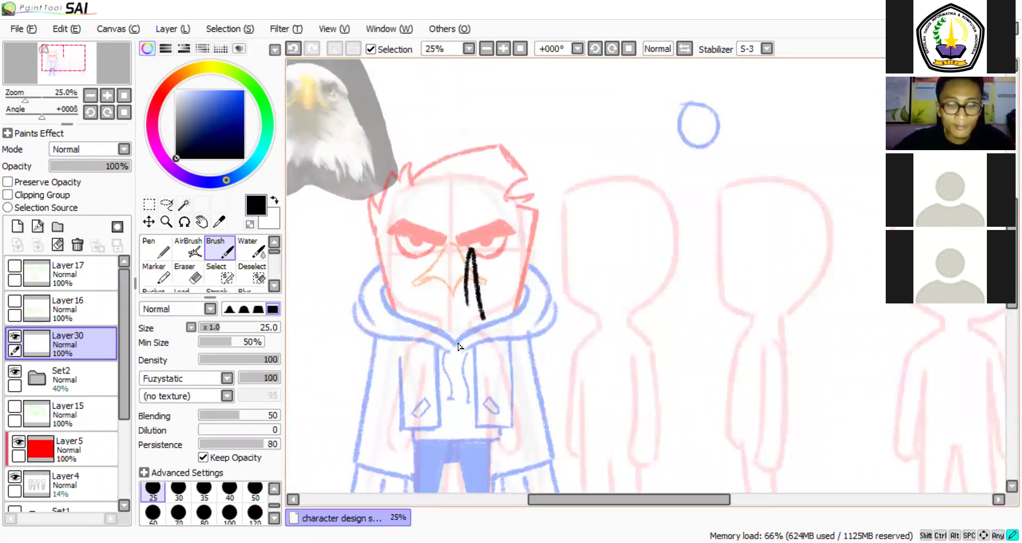
pyautogui.hotkey('ctrl', 'z')
# Switch to the Pen tool and reduce its size to 14, undoing a trial stroke beside the head.
pyautogui.press('n')
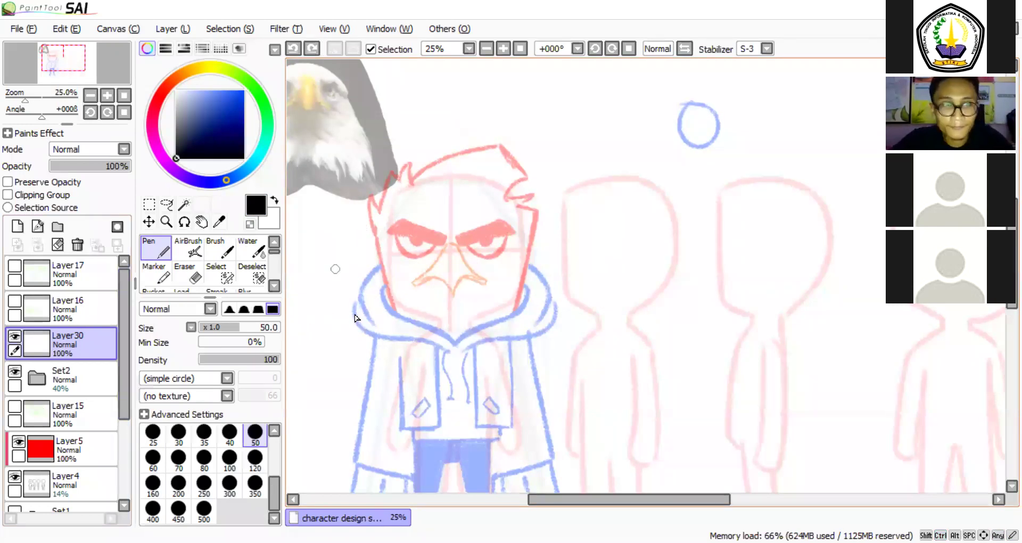
pyautogui.press('[')
pyautogui.press('[')
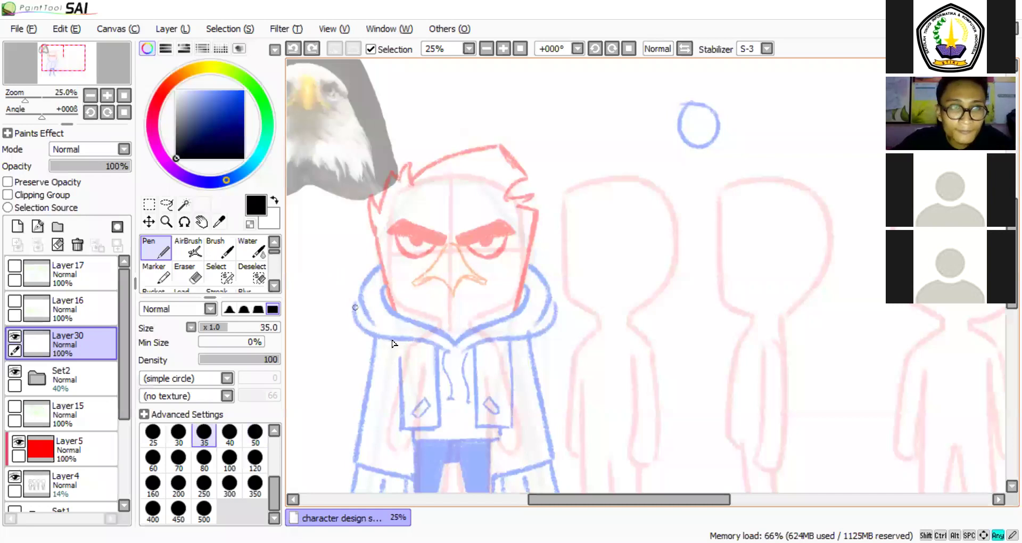
pyautogui.press('[')
pyautogui.press('[')
pyautogui.press('[')
pyautogui.press('[')
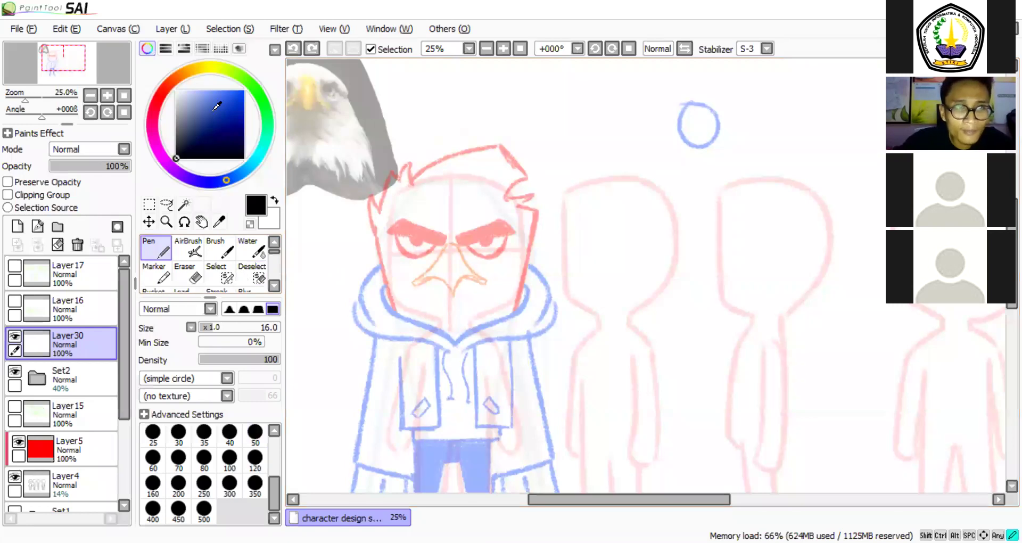
pyautogui.moveTo(354, 327); pyautogui.dragTo(324, 218)
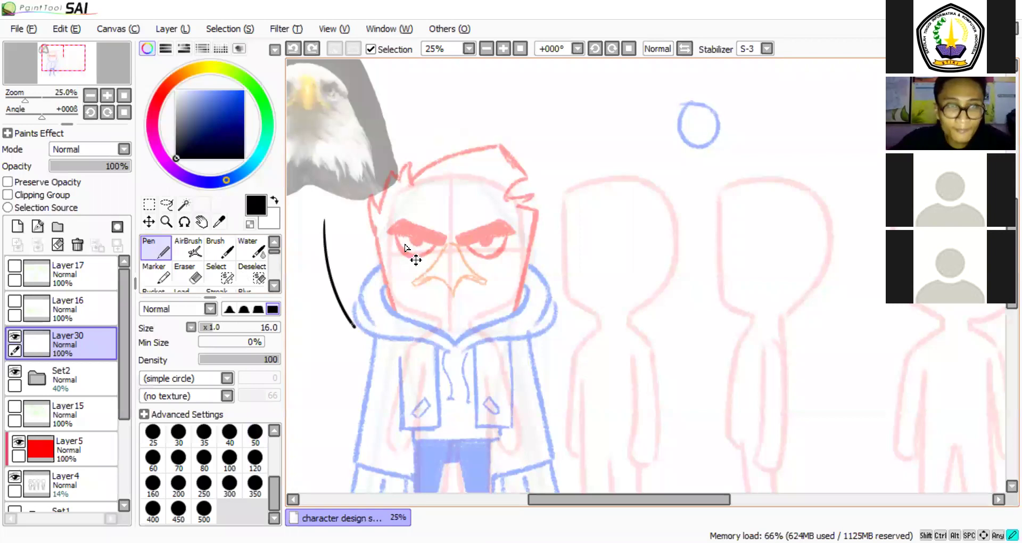
pyautogui.scroll(3, 426, 264)
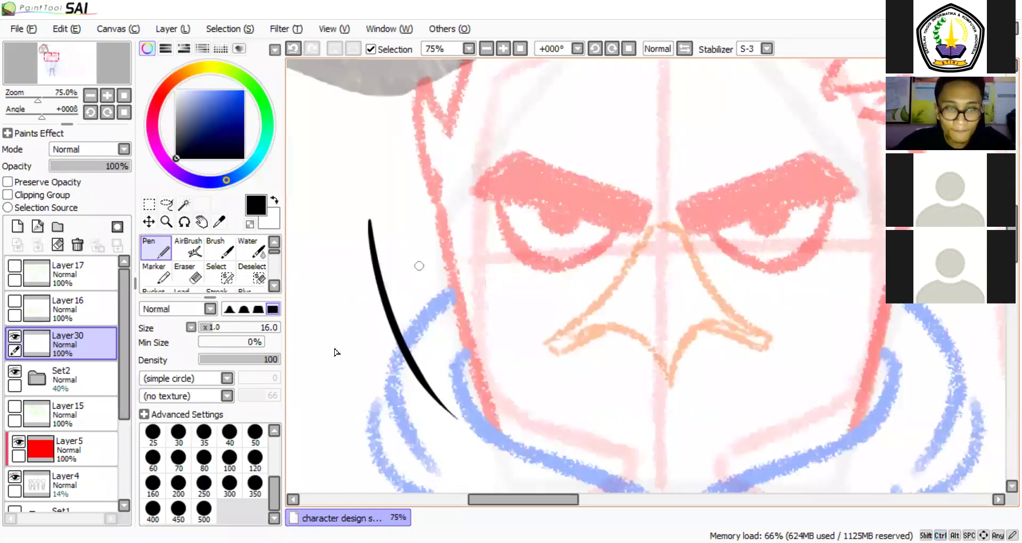
pyautogui.hotkey('ctrl', 'z')
pyautogui.press('[')
# Ink the left half of the beak in black, tracing its upper edge, corner, curved lower edge and inner line.
pyautogui.moveTo(544, 345)
pyautogui.mouseDown()
pyautogui.moveTo(376, 355)
pyautogui.moveTo(491, 238)
pyautogui.mouseUp()
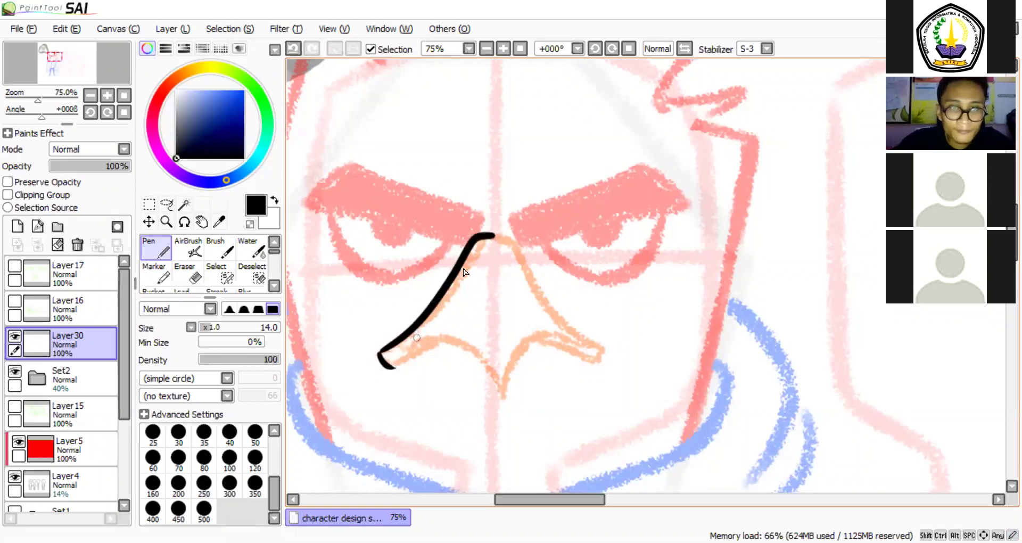
pyautogui.moveTo(438, 334); pyautogui.dragTo(463, 270)
pyautogui.moveTo(419, 299); pyautogui.dragTo(455, 271)
pyautogui.hotkey('ctrl', 'z')
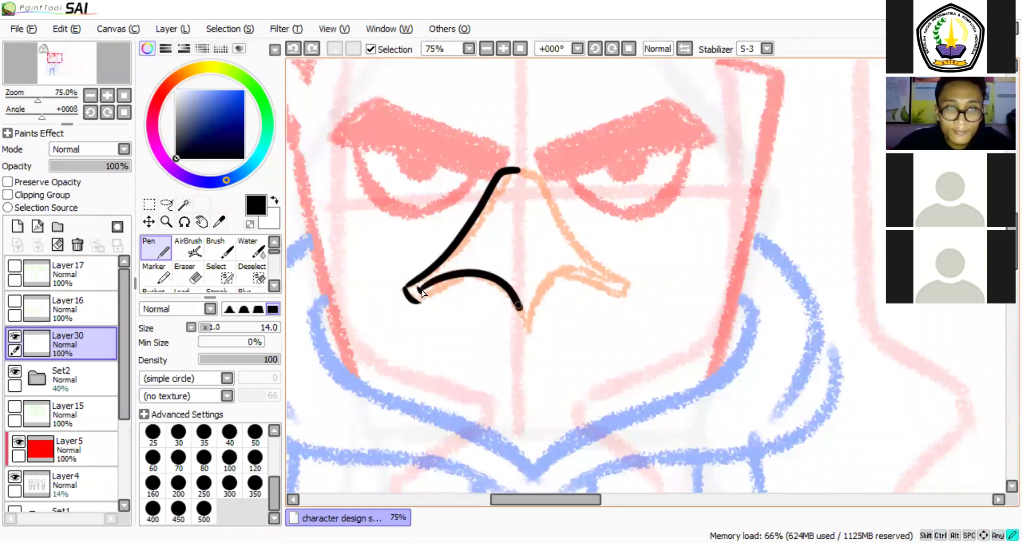
pyautogui.hotkey('ctrl', 'z')
pyautogui.moveTo(420, 289); pyautogui.dragTo(517, 333)
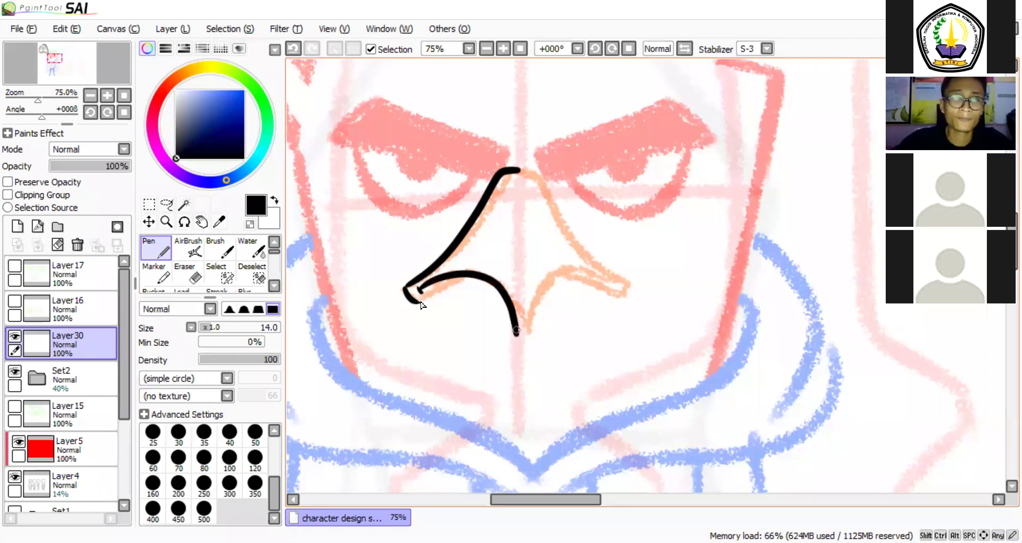
pyautogui.moveTo(422, 301); pyautogui.dragTo(456, 284)
pyautogui.hotkey('ctrl', 'z')
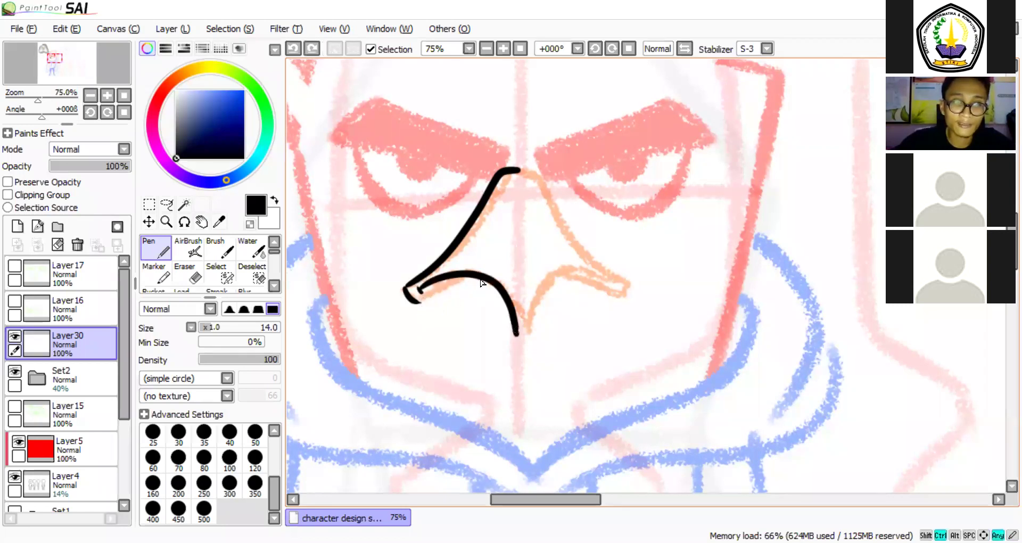
pyautogui.hotkey('ctrl', 'y')
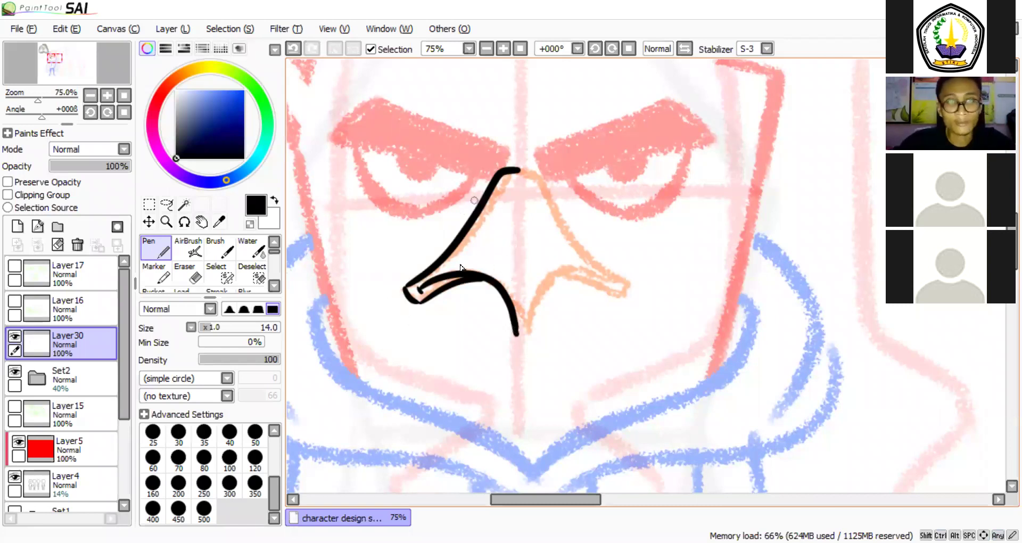
pyautogui.moveTo(494, 221); pyautogui.dragTo(520, 299)
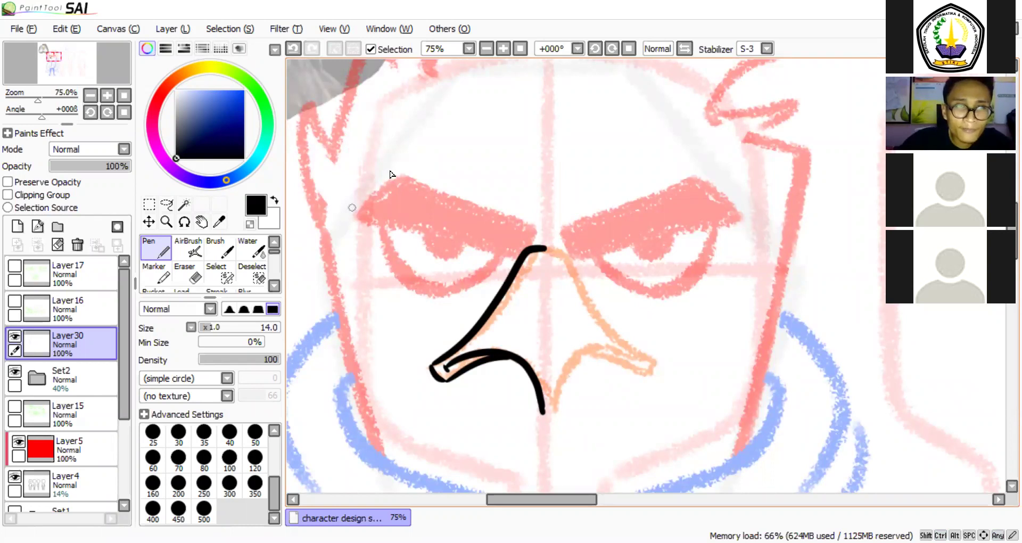
pyautogui.moveTo(343, 212); pyautogui.dragTo(385, 176)
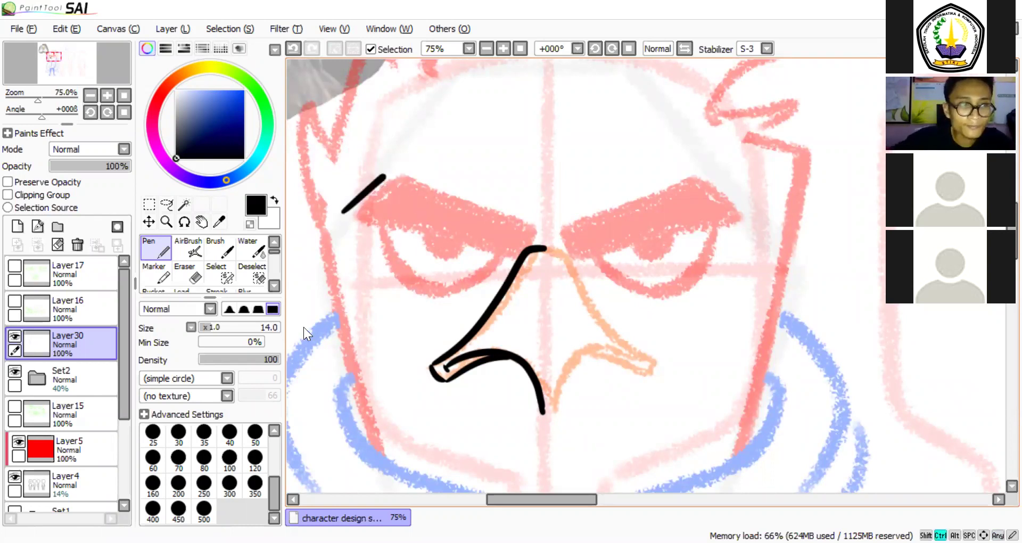
pyautogui.hotkey('ctrl', 'z')
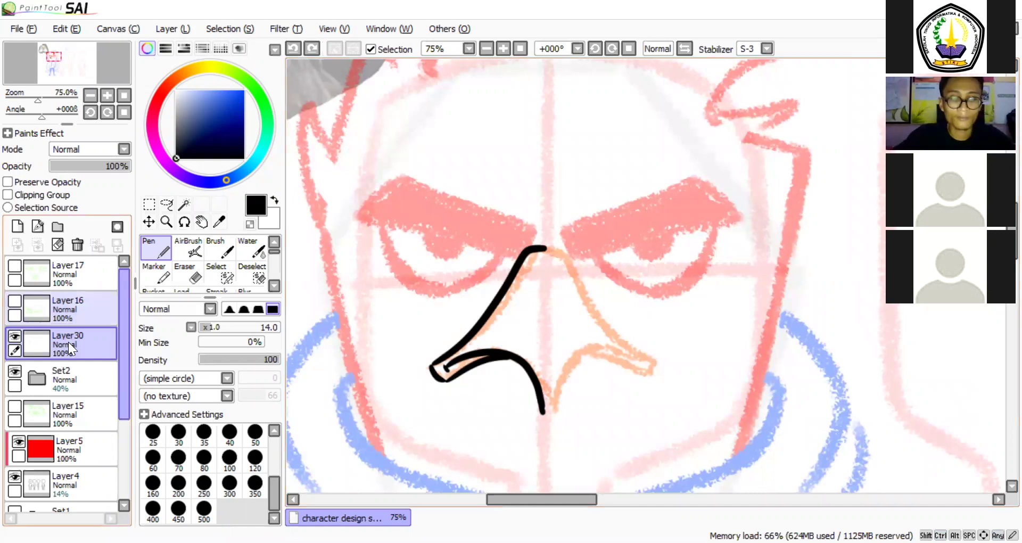
# Rename the beak line layer as paruh and place it in a new layer folder.
pyautogui.doubleClick(69, 342)
pyautogui.write('pa')
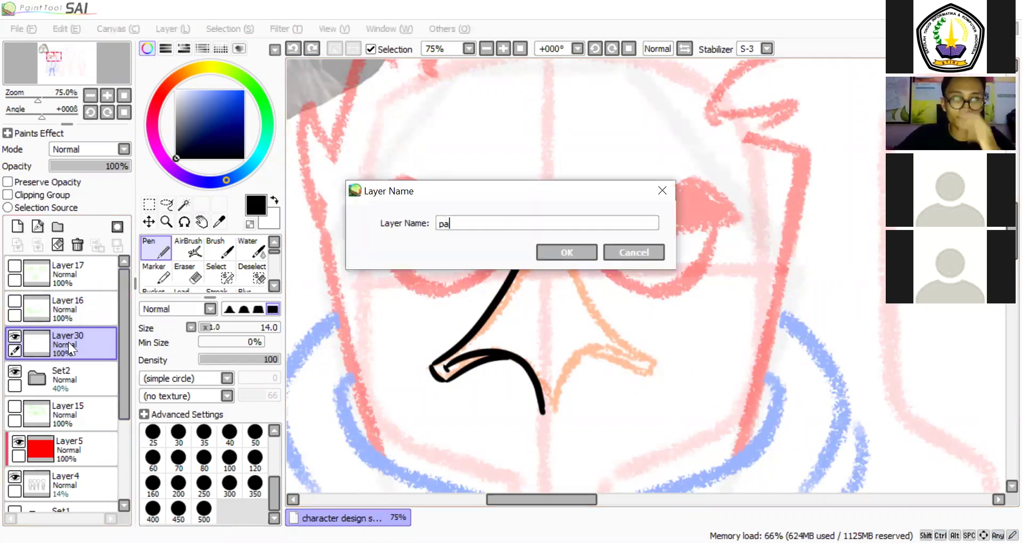
pyautogui.write('ruh')
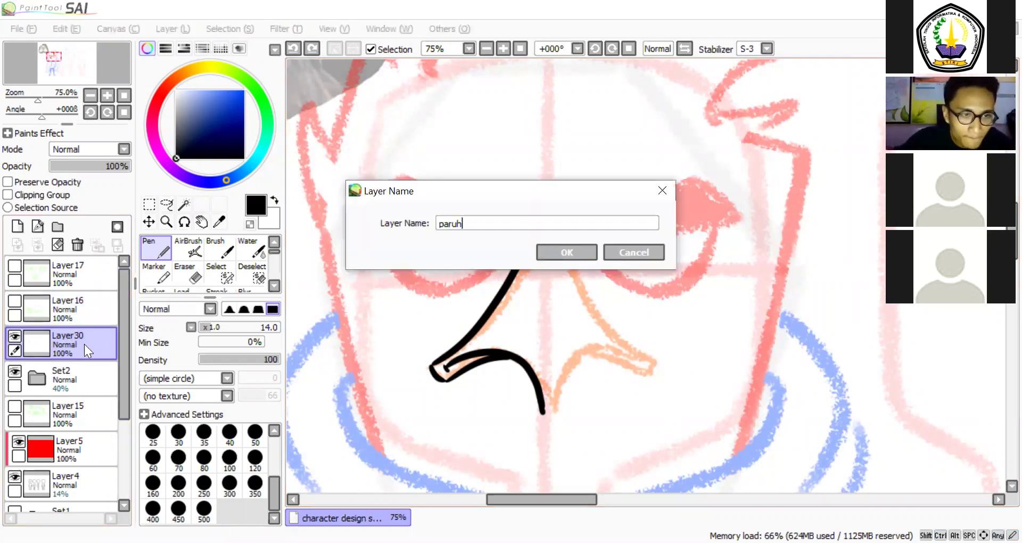
pyautogui.press('Return')
pyautogui.hotkey('ctrl', 'g')
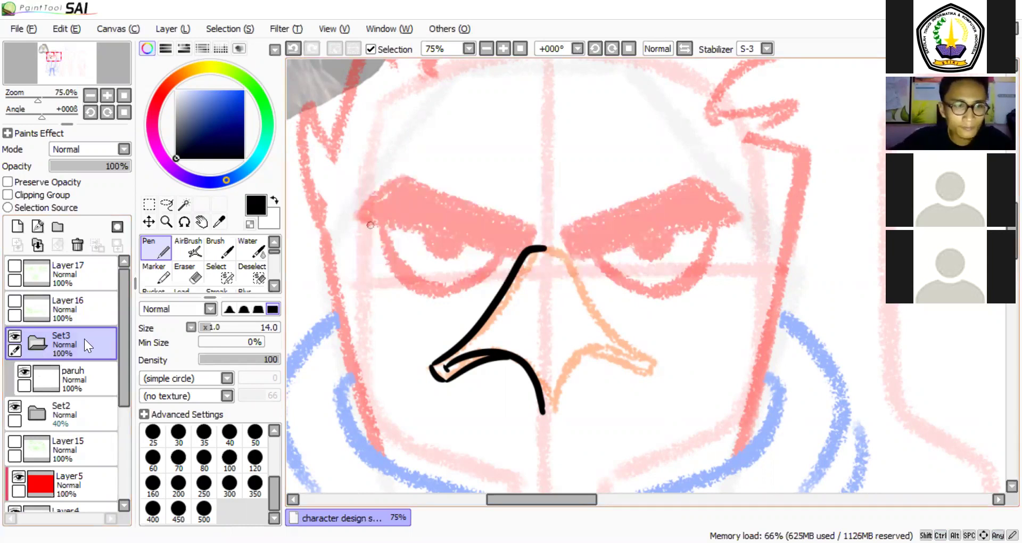
# Add a new layer above the paruh layer inside the line-art folder and rename it mata.
pyautogui.press('b')
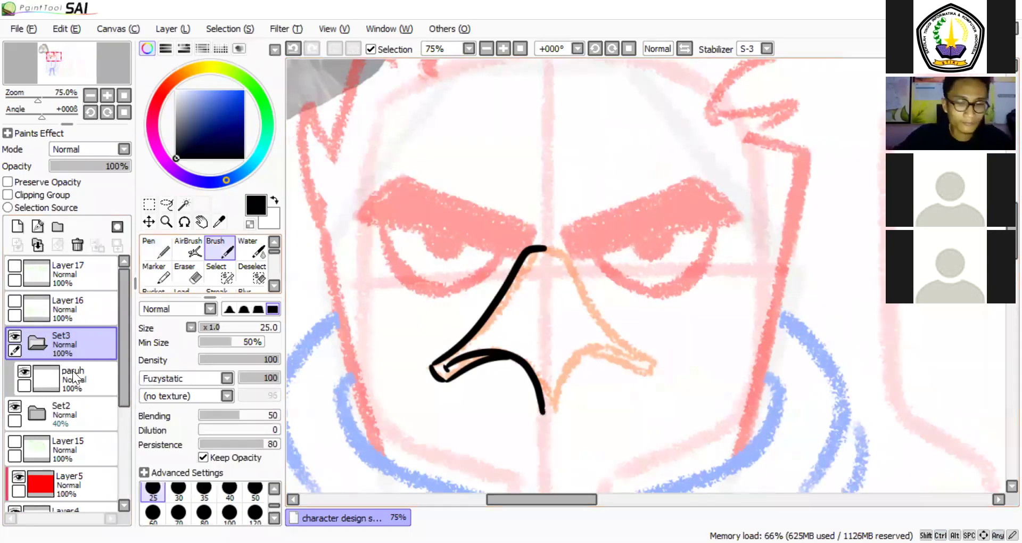
pyautogui.hotkey('ctrl', 'shift', 'n')
pyautogui.doubleClick(73, 370)
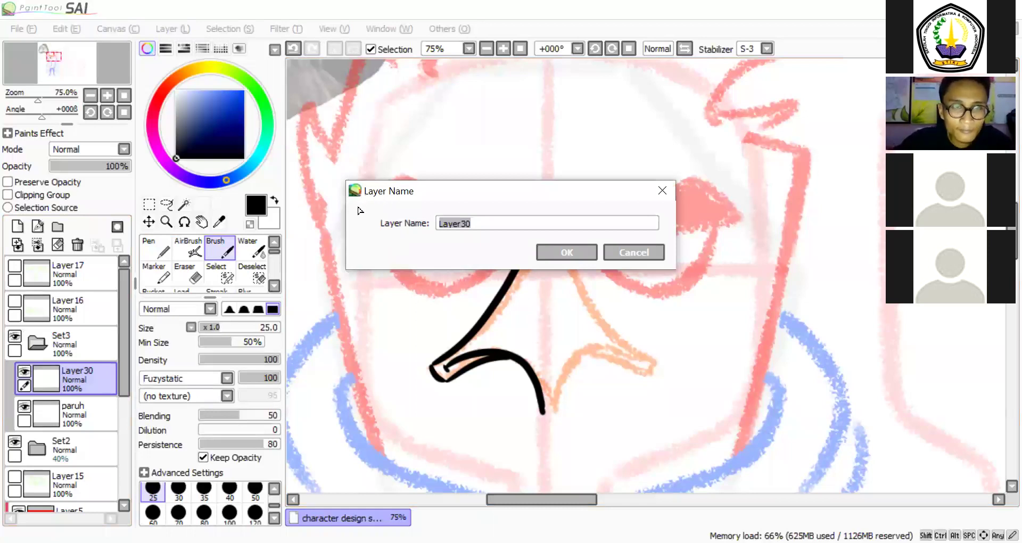
pyautogui.write('mata')
pyautogui.press('Return')
# Outline the left eyebrow in black with the size 14 Pen, redoing its upper edge and closing the inner end and lower edge.
pyautogui.press('n')
pyautogui.moveTo(348, 215); pyautogui.dragTo(436, 208)
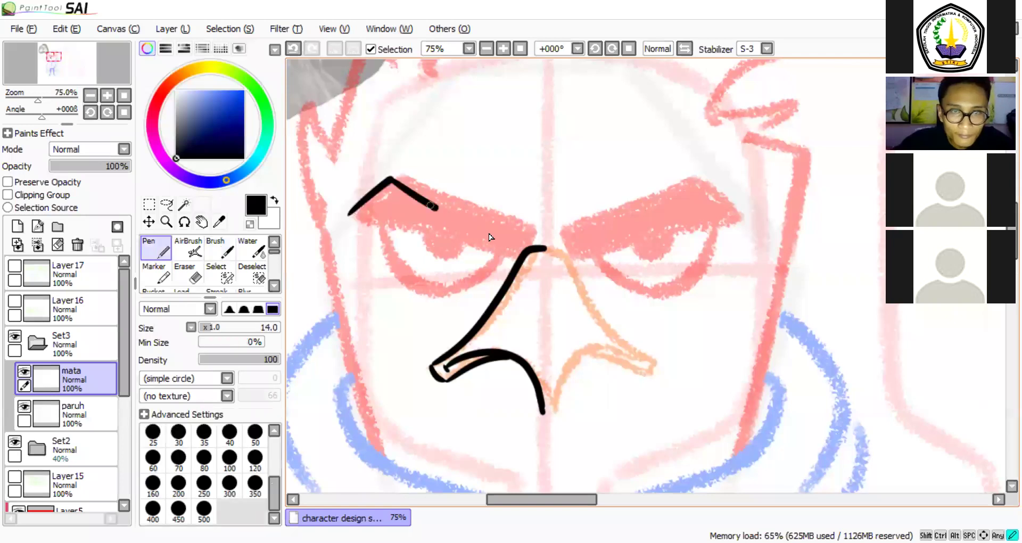
pyautogui.hotkey('ctrl', 'z')
pyautogui.moveTo(392, 180)
pyautogui.mouseDown()
pyautogui.moveTo(522, 232)
pyautogui.moveTo(514, 253)
pyautogui.mouseUp()
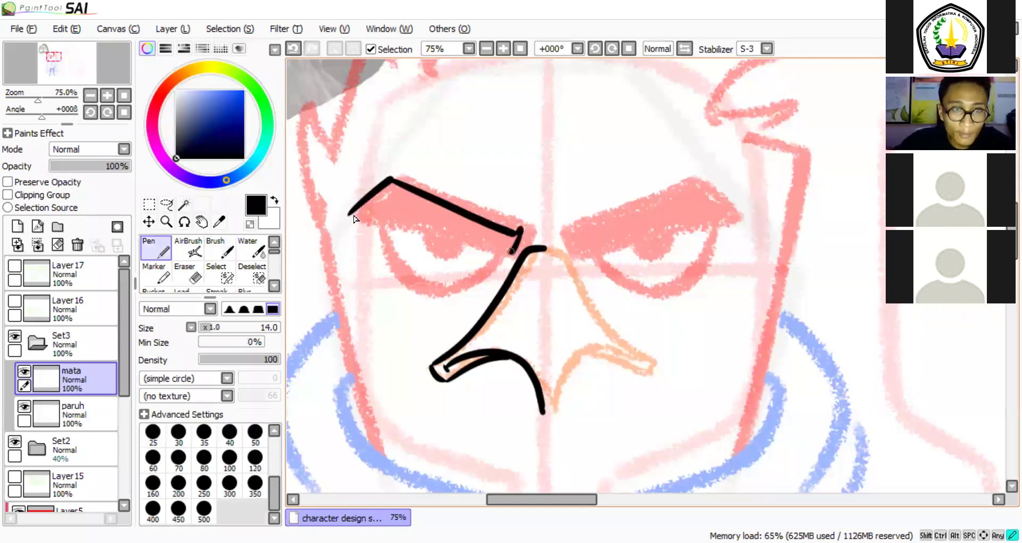
pyautogui.moveTo(350, 215); pyautogui.dragTo(495, 249)
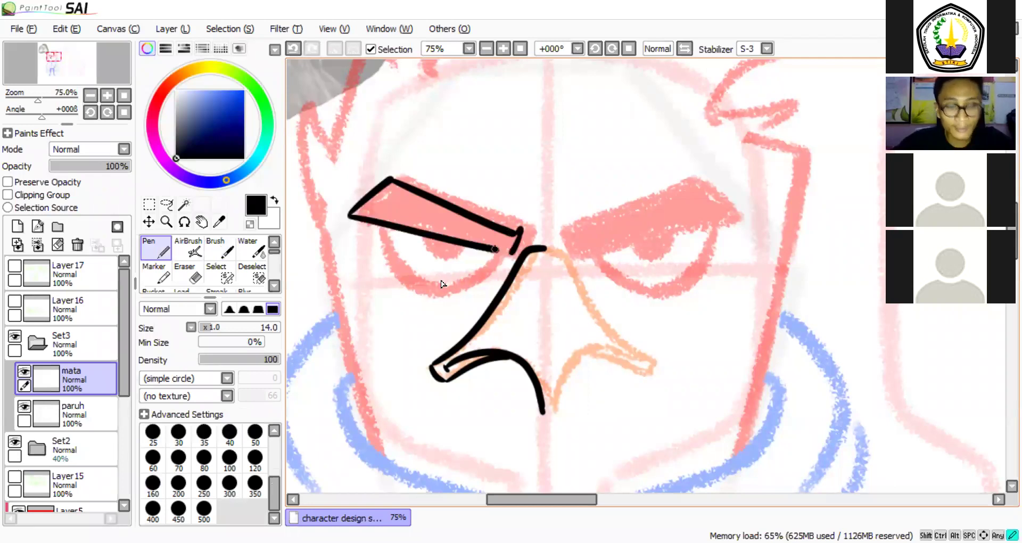
# Select the enclosed area of the left eyebrow, fill it with black and clear the selection.
pyautogui.press('w')
pyautogui.click(447, 229)
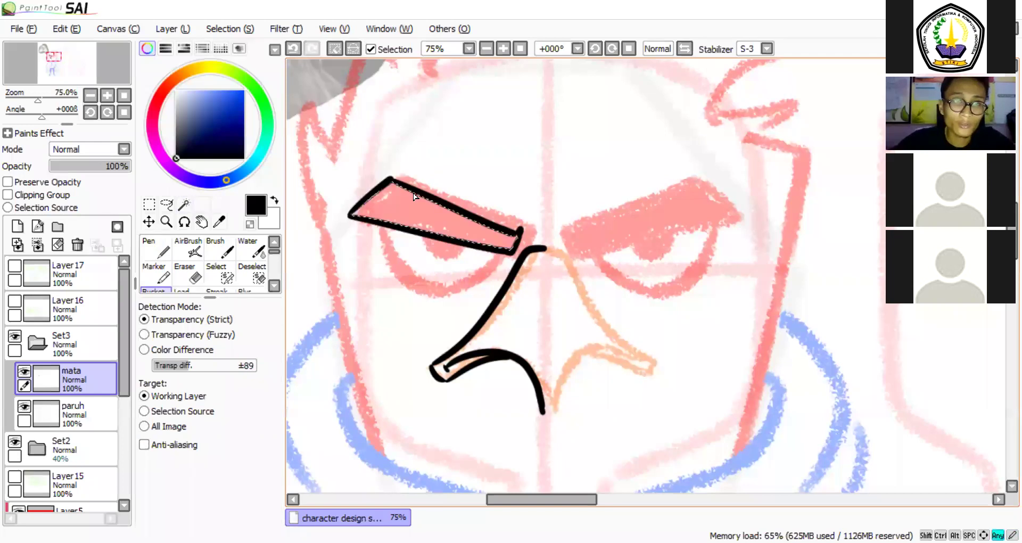
pyautogui.hotkey('ctrl', 'f')
pyautogui.hotkey('ctrl', 'd')
pyautogui.press('b')
pyautogui.hotkey('ctrl', 'z')
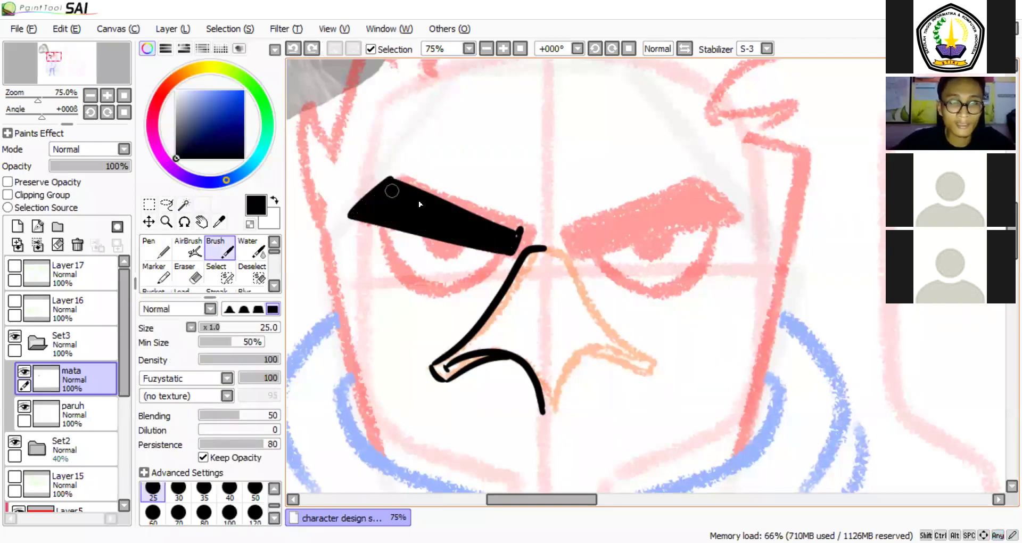
# Ink the left eye under the brow with the Pen, drawing its curved lower outline and a solid black pupil.
pyautogui.press('n')
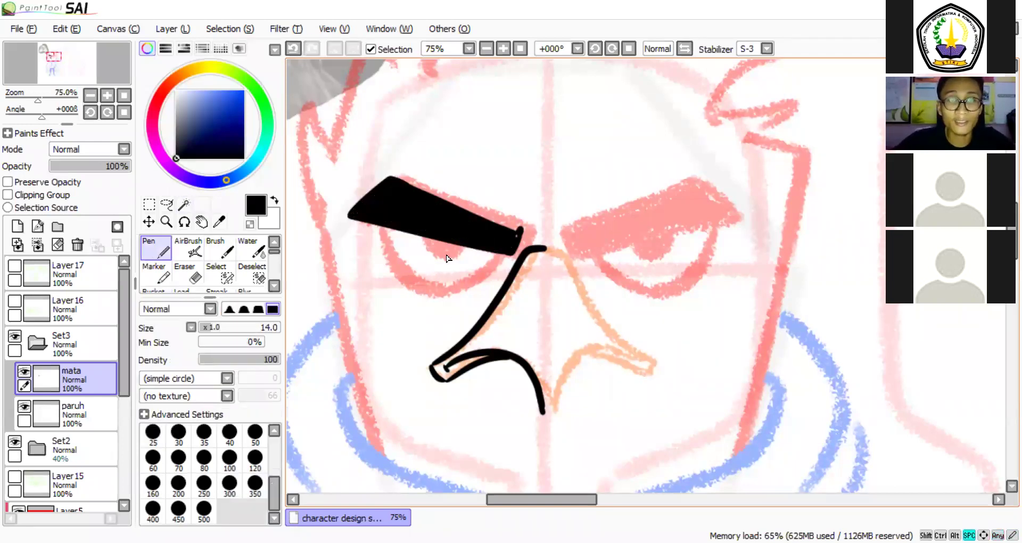
pyautogui.moveTo(514, 250); pyautogui.dragTo(501, 257)
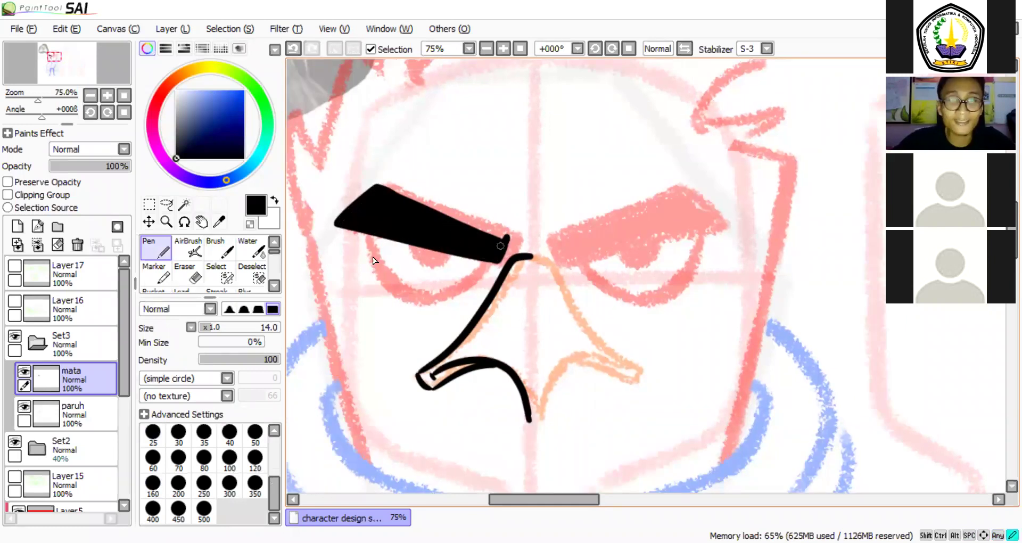
pyautogui.hotkey('ctrl', 'z')
pyautogui.moveTo(373, 215)
pyautogui.mouseDown()
pyautogui.moveTo(460, 286)
pyautogui.moveTo(481, 260)
pyautogui.moveTo(404, 240)
pyautogui.moveTo(437, 252)
pyautogui.mouseUp()
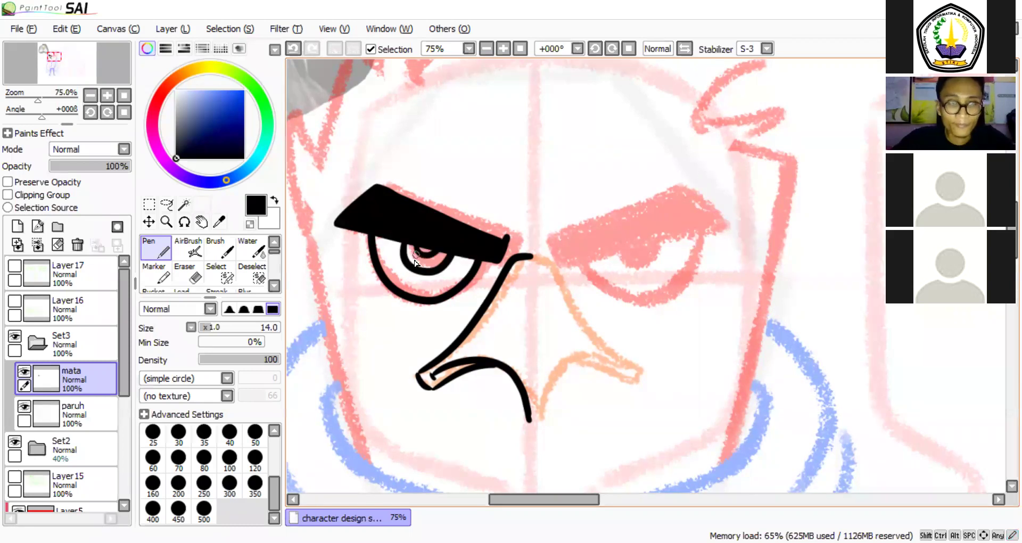
pyautogui.press('m')
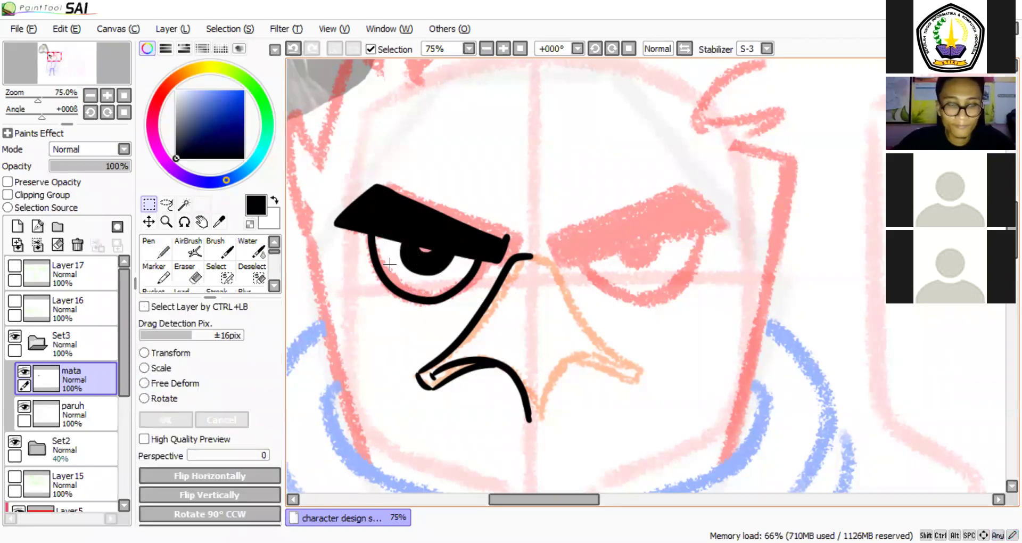
# Add small accent strokes at the inner edges of the left eye and a curved crease line beneath it.
pyautogui.press('n')
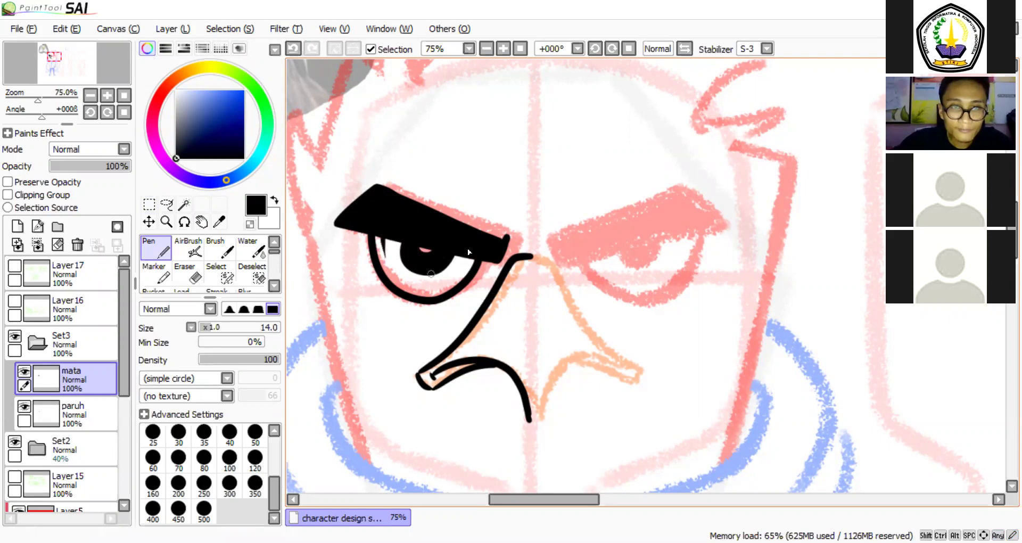
pyautogui.moveTo(453, 262); pyautogui.dragTo(467, 257)
pyautogui.moveTo(457, 268); pyautogui.dragTo(471, 264)
pyautogui.moveTo(381, 290); pyautogui.dragTo(423, 308)
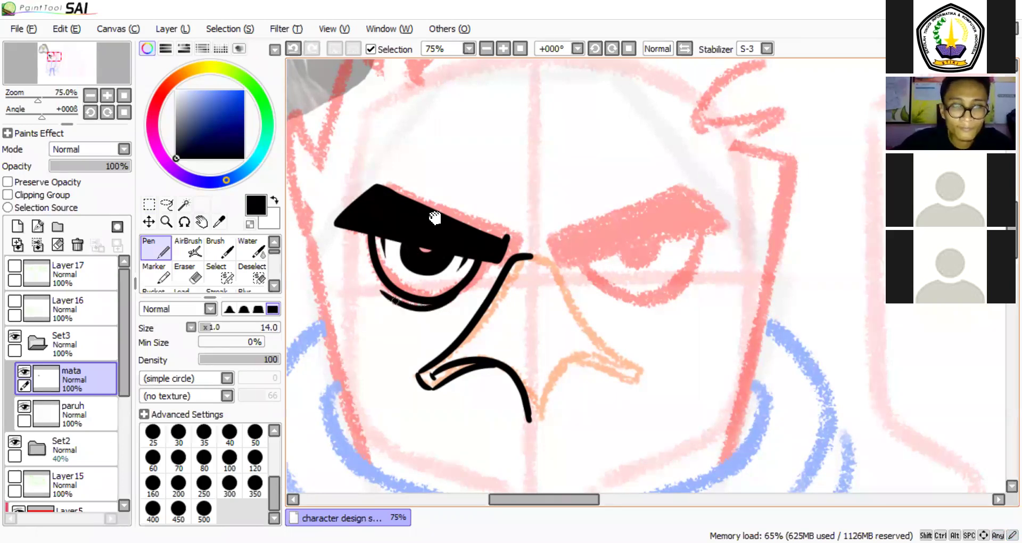
# Add a new layer above mata for the head outline and set the Pen size to 20.
pyautogui.moveTo(465, 197); pyautogui.dragTo(479, 235)
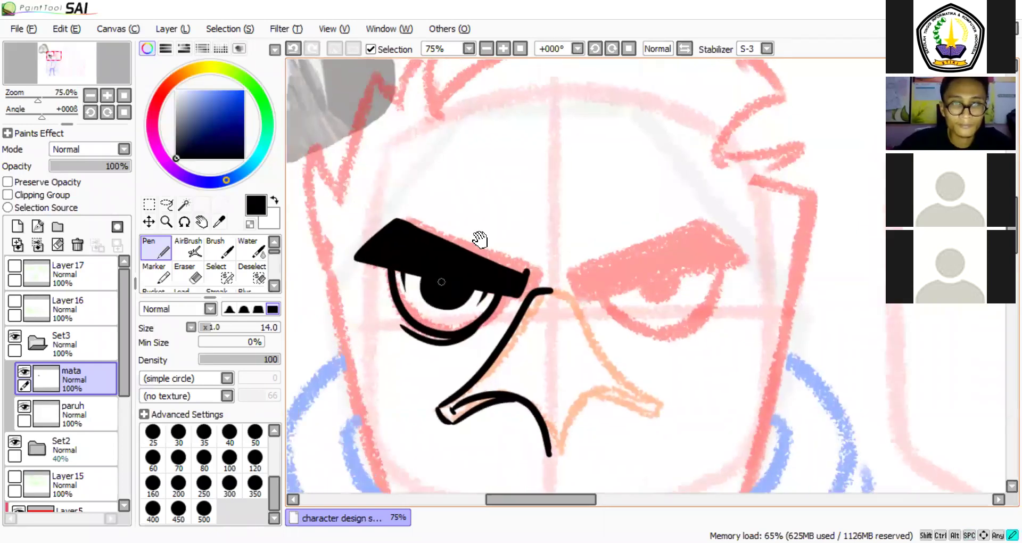
pyautogui.scroll(-2, 481, 195)
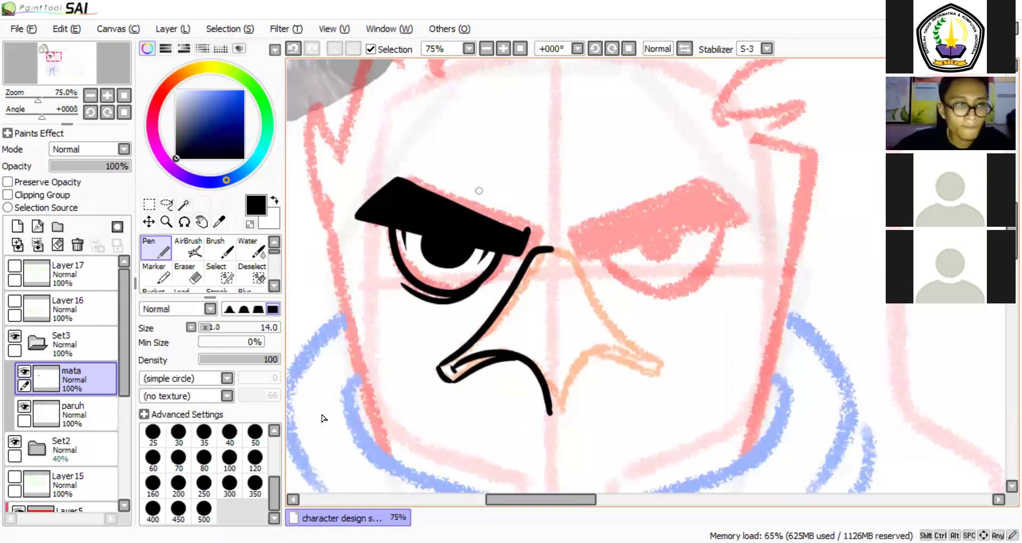
pyautogui.scroll(-1, 450, 205)
pyautogui.scroll(2, 336, 411)
pyautogui.click(17, 227)
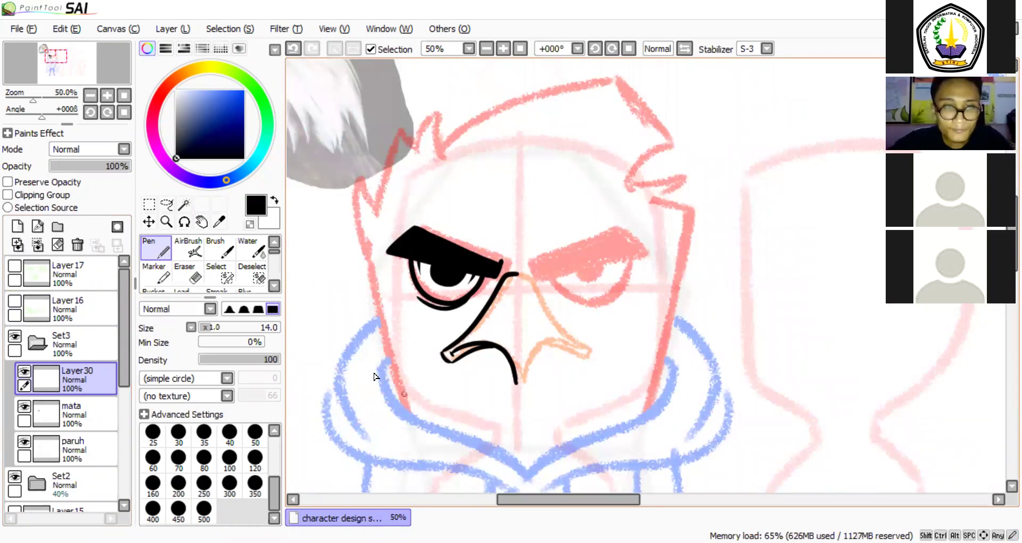
pyautogui.press(']')
pyautogui.press(']')
pyautogui.press(']')
pyautogui.press(']')
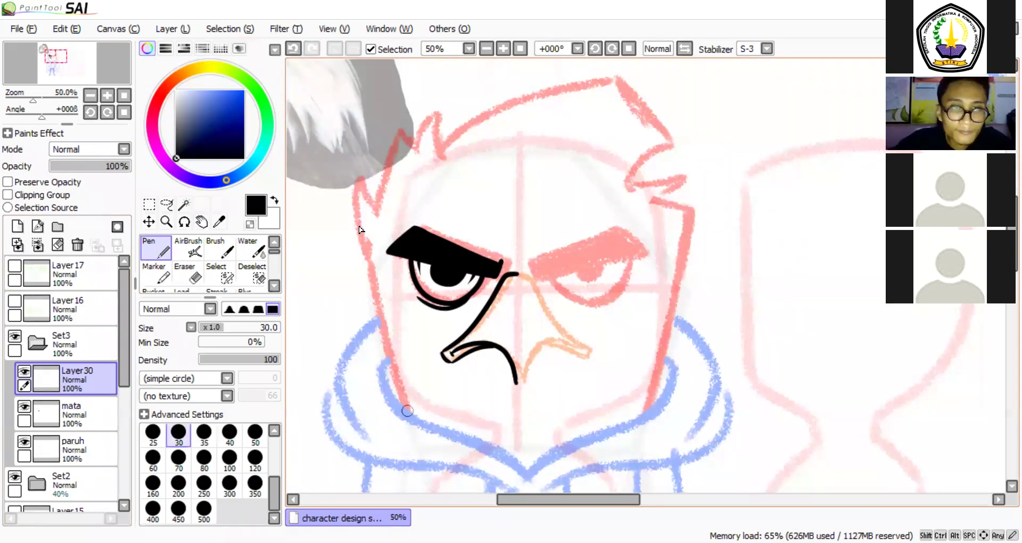
pyautogui.hotkey('ctrl', 'z')
pyautogui.press('[')
pyautogui.press('[')
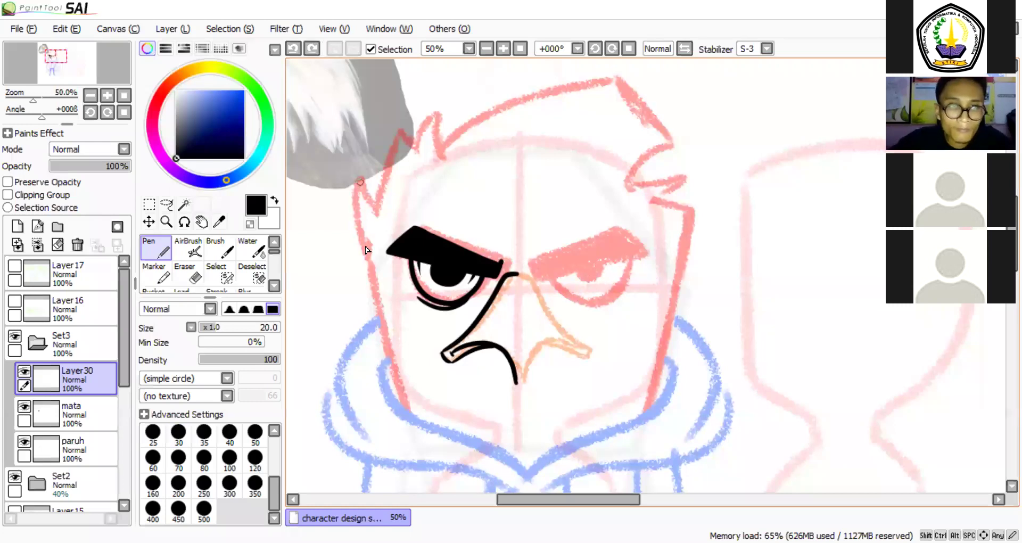
# Ink the left side of the face down to the collar and the inner edge of its pointed top feather.
pyautogui.moveTo(360, 180)
pyautogui.mouseDown()
pyautogui.moveTo(368, 260)
pyautogui.moveTo(413, 426)
pyautogui.mouseUp()
pyautogui.moveTo(361, 184); pyautogui.dragTo(372, 254)
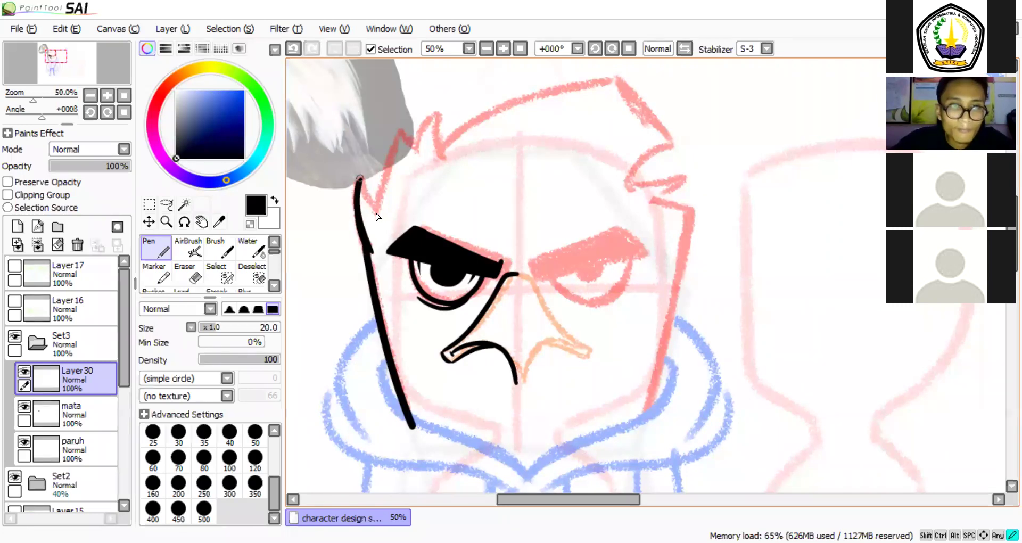
pyautogui.moveTo(360, 179)
pyautogui.mouseDown()
pyautogui.moveTo(376, 223)
pyautogui.moveTo(401, 131)
pyautogui.mouseUp()
pyautogui.hotkey('ctrl', 'z')
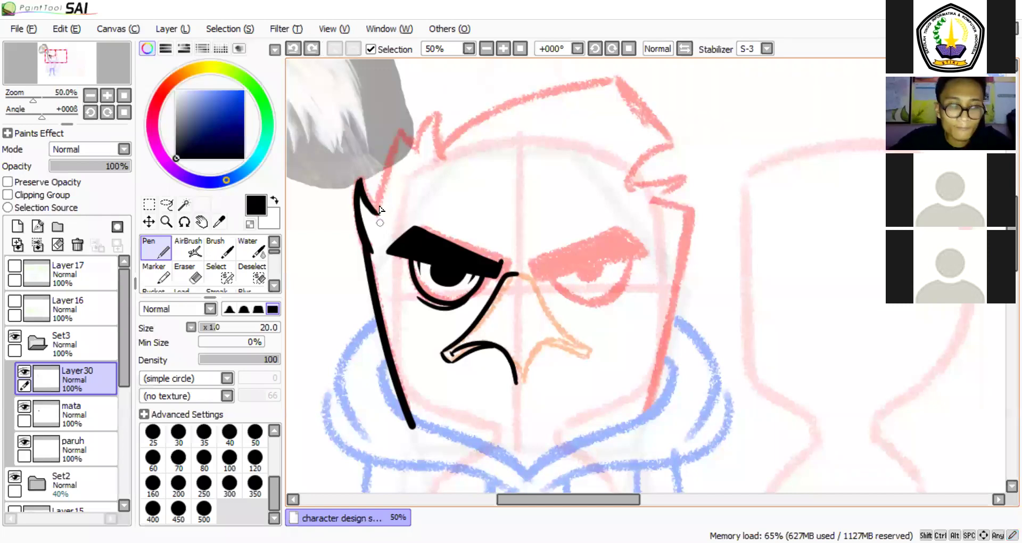
pyautogui.press('e')
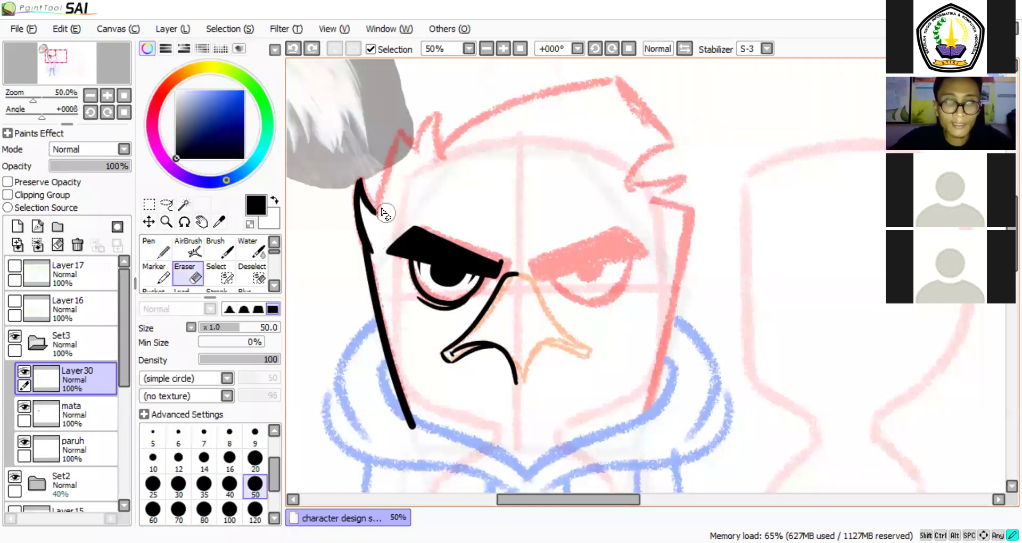
pyautogui.moveTo(387, 215); pyautogui.dragTo(385, 212)
pyautogui.press('v')
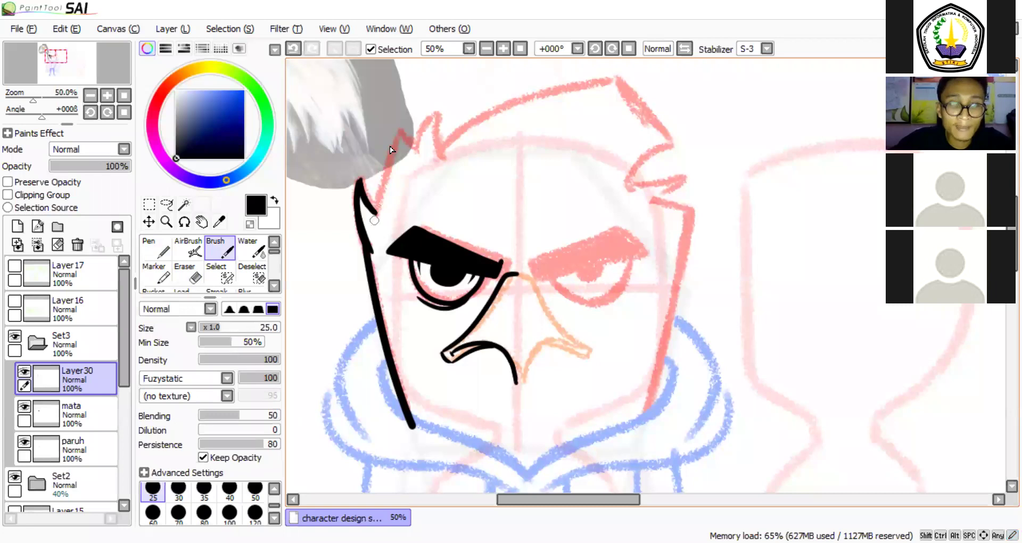
pyautogui.hotkey('ctrl', 'z')
# Ink the zigzag feather tufts rising along the upper left of the head with the Pen.
pyautogui.press('n')
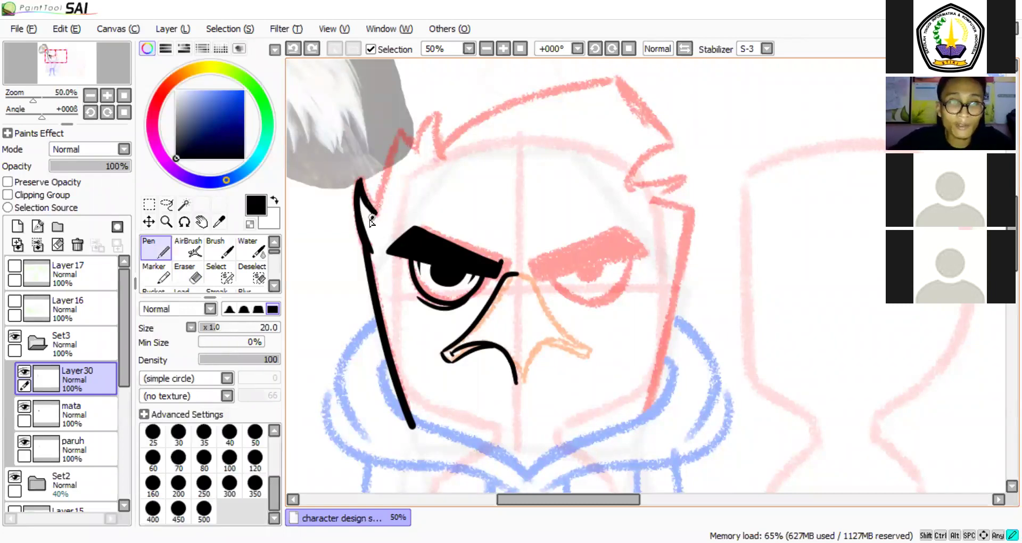
pyautogui.moveTo(400, 119); pyautogui.dragTo(374, 221)
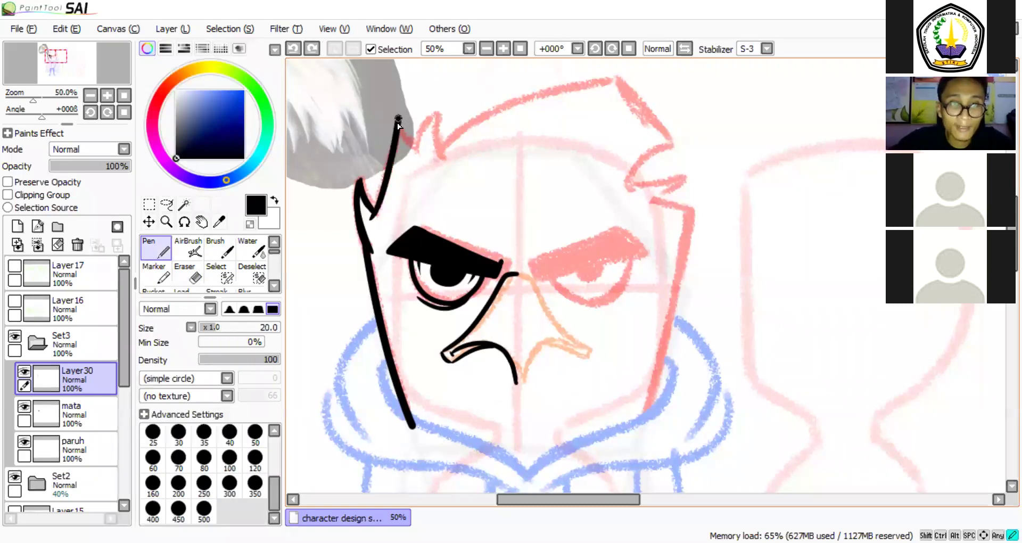
pyautogui.moveTo(440, 110); pyautogui.dragTo(380, 201)
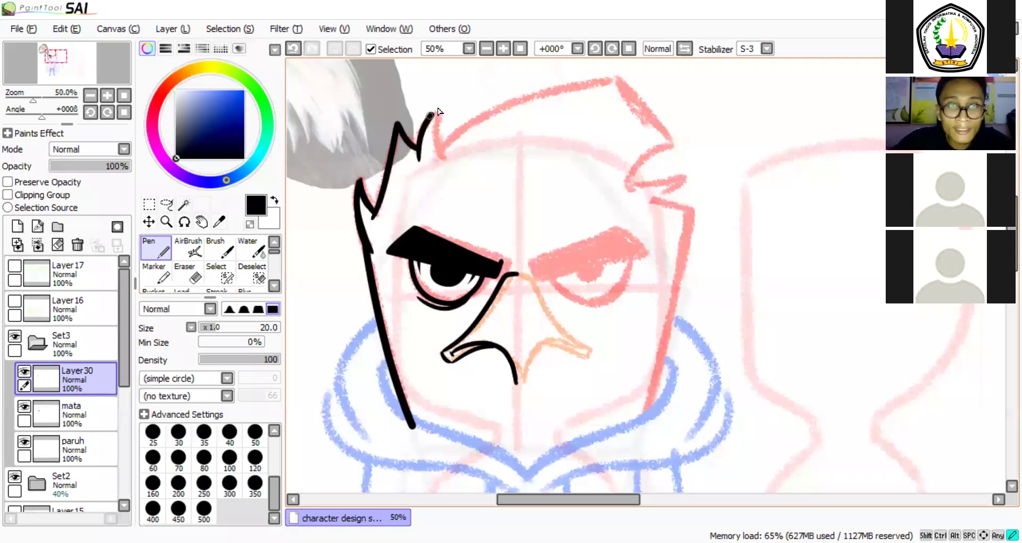
pyautogui.moveTo(436, 110); pyautogui.dragTo(443, 162)
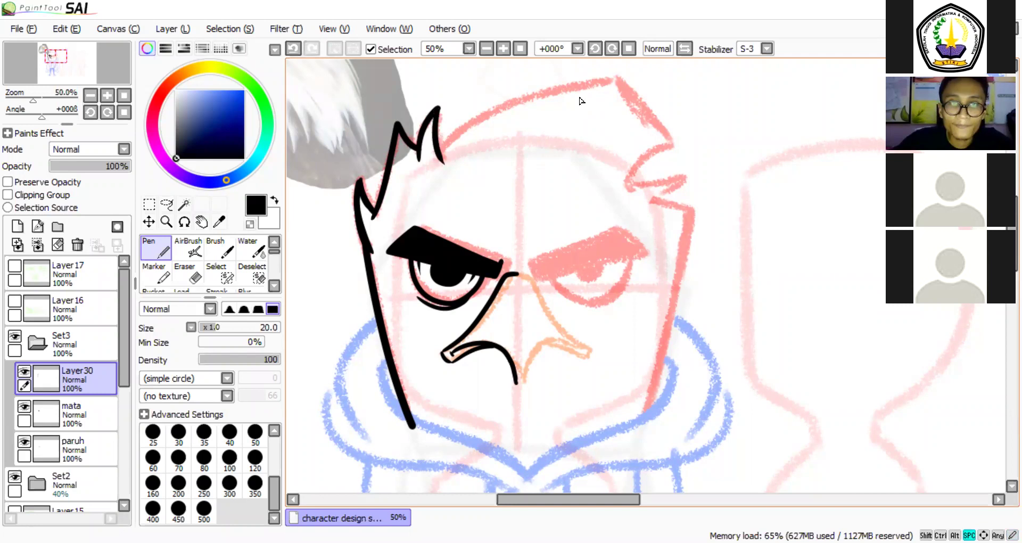
# Ink the curved top of the head and the jagged feather tufts on its right side.
pyautogui.moveTo(580, 98); pyautogui.dragTo(531, 113)
pyautogui.moveTo(392, 161); pyautogui.dragTo(578, 98)
pyautogui.moveTo(599, 136)
pyautogui.mouseDown()
pyautogui.moveTo(622, 165)
pyautogui.moveTo(606, 165)
pyautogui.moveTo(580, 212)
pyautogui.moveTo(595, 207)
pyautogui.moveTo(609, 221)
pyautogui.moveTo(636, 189)
pyautogui.moveTo(625, 210)
pyautogui.moveTo(606, 215)
pyautogui.moveTo(604, 236)
pyautogui.moveTo(609, 210)
pyautogui.moveTo(599, 209)
pyautogui.moveTo(642, 218)
pyautogui.moveTo(628, 245)
pyautogui.moveTo(643, 220)
pyautogui.mouseUp()
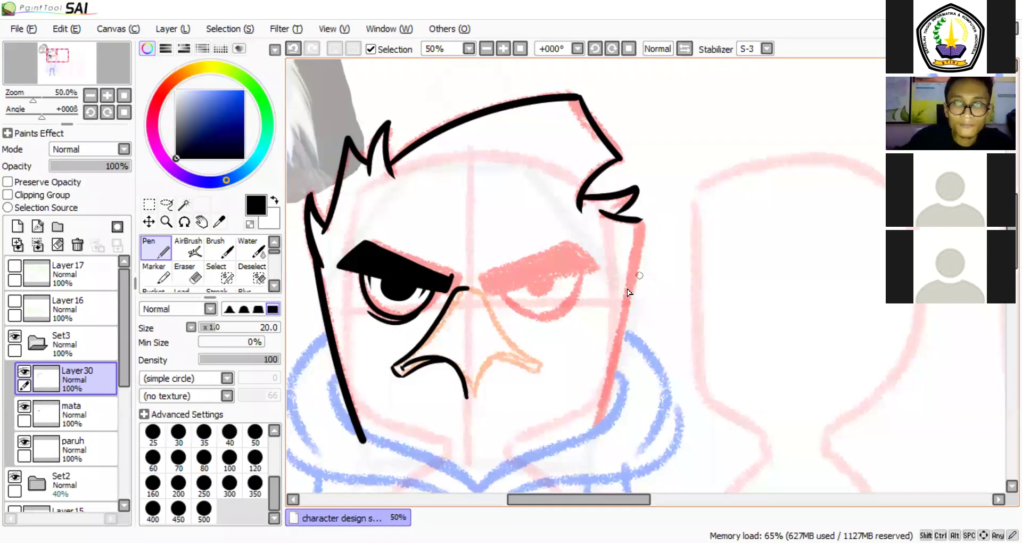
# Ink the right side of the face from the feather tuft down to the collar, thickening its upper part.
pyautogui.moveTo(640, 275); pyautogui.dragTo(653, 216)
pyautogui.moveTo(655, 159); pyautogui.dragTo(610, 367)
pyautogui.moveTo(656, 160); pyautogui.dragTo(606, 371)
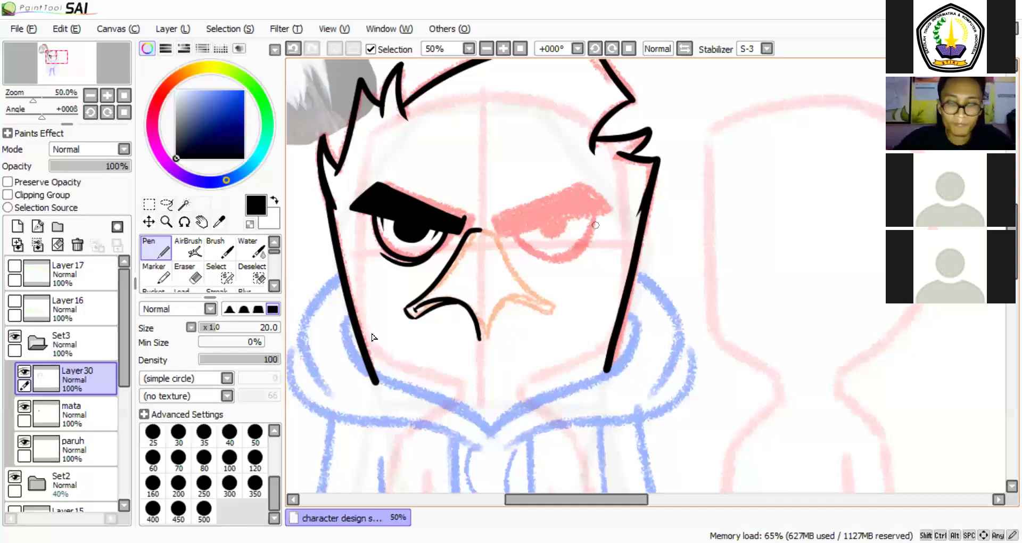
# On the paruh layer, set the Pen size to 12 and rework the lower edge of the beak's left corner.
pyautogui.moveTo(412, 352); pyautogui.dragTo(419, 360)
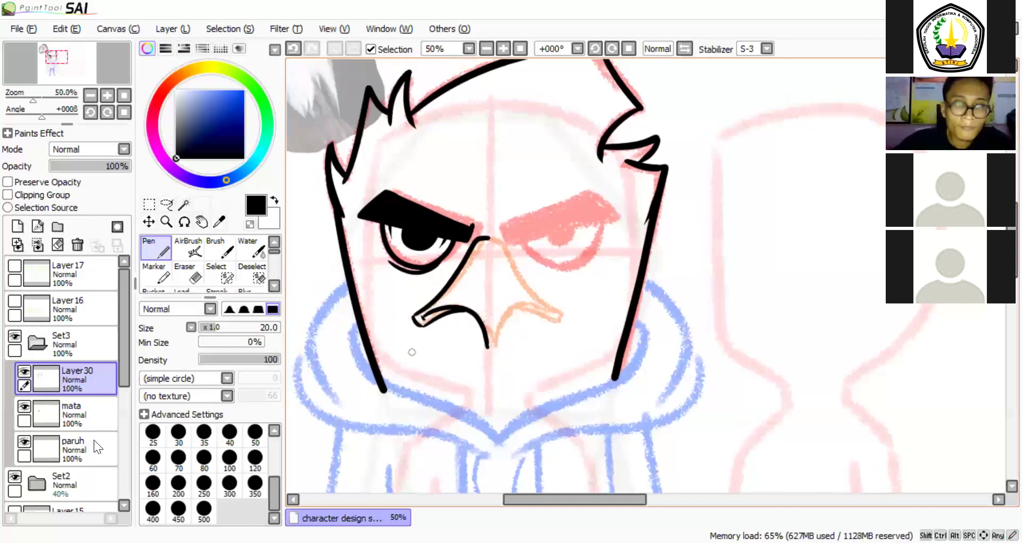
pyautogui.scroll(2, 421, 325)
pyautogui.click(70, 447)
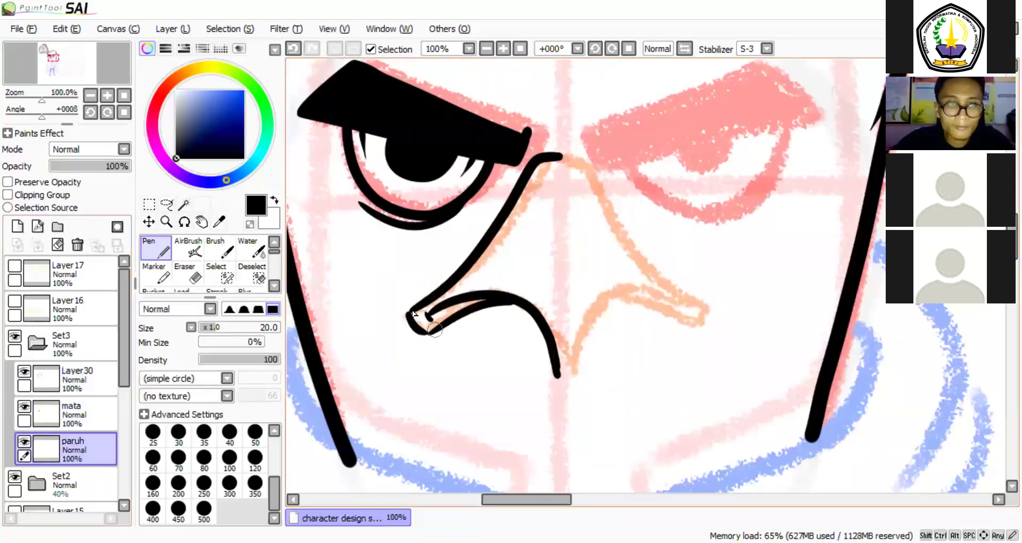
pyautogui.press('[')
pyautogui.press('[')
pyautogui.press('[')
pyautogui.moveTo(416, 326)
pyautogui.mouseDown()
pyautogui.moveTo(496, 301)
pyautogui.moveTo(529, 311)
pyautogui.mouseUp()
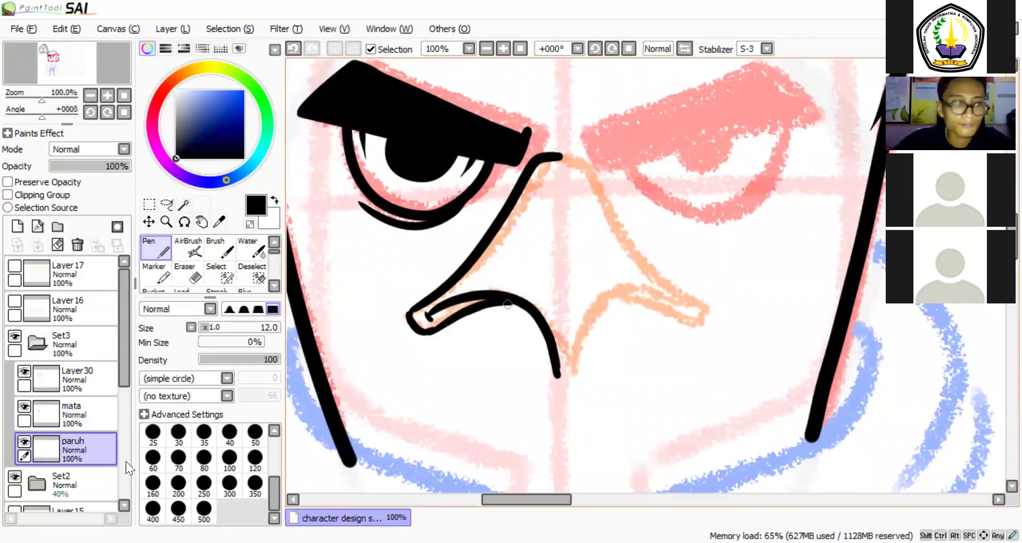
# Copy the left beak half onto a new layer, flip it horizontally and place it as the beak's right half.
pyautogui.hotkey('ctrl', 'c')
pyautogui.hotkey('ctrl', 'v')
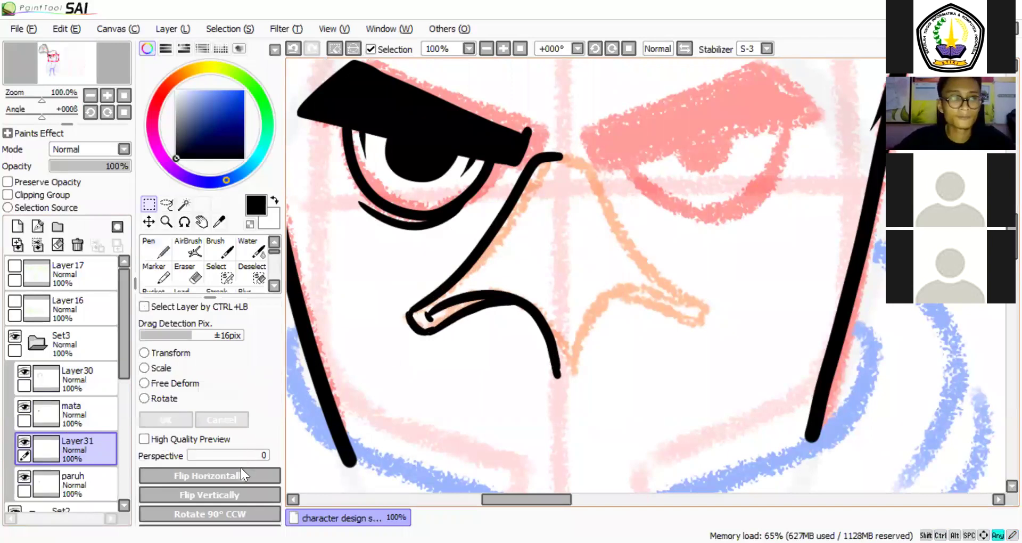
pyautogui.click(529, 270)
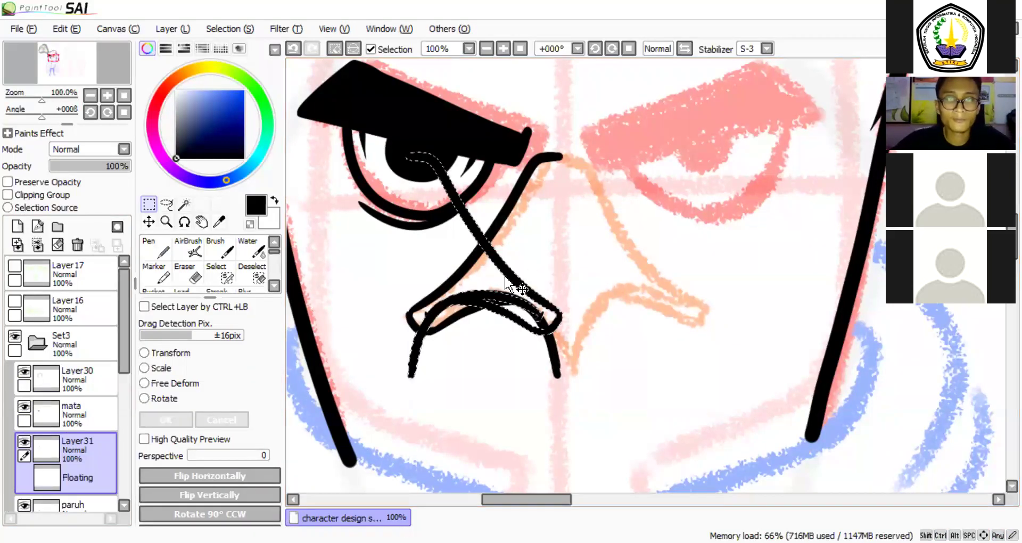
pyautogui.moveTo(657, 285); pyautogui.dragTo(658, 276)
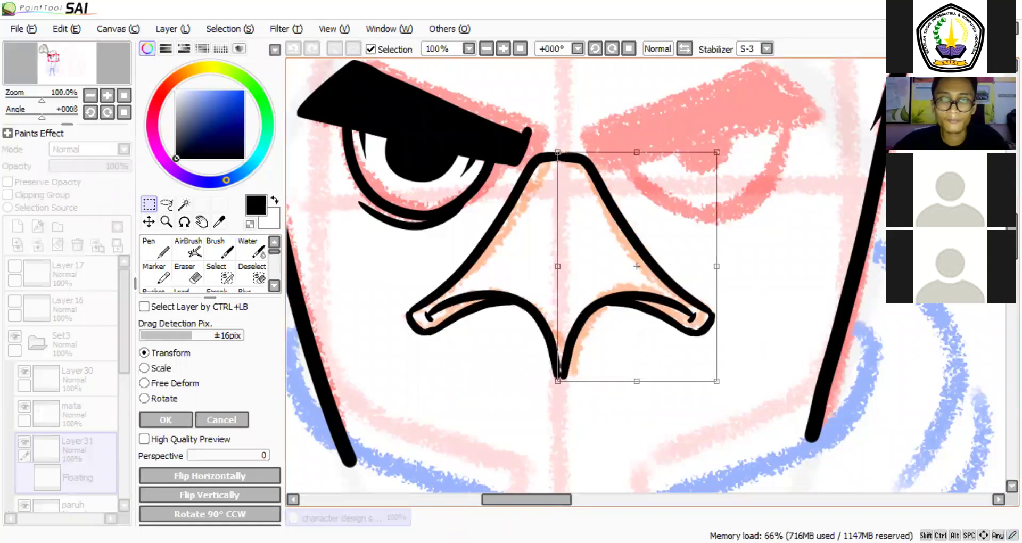
pyautogui.press('Return')
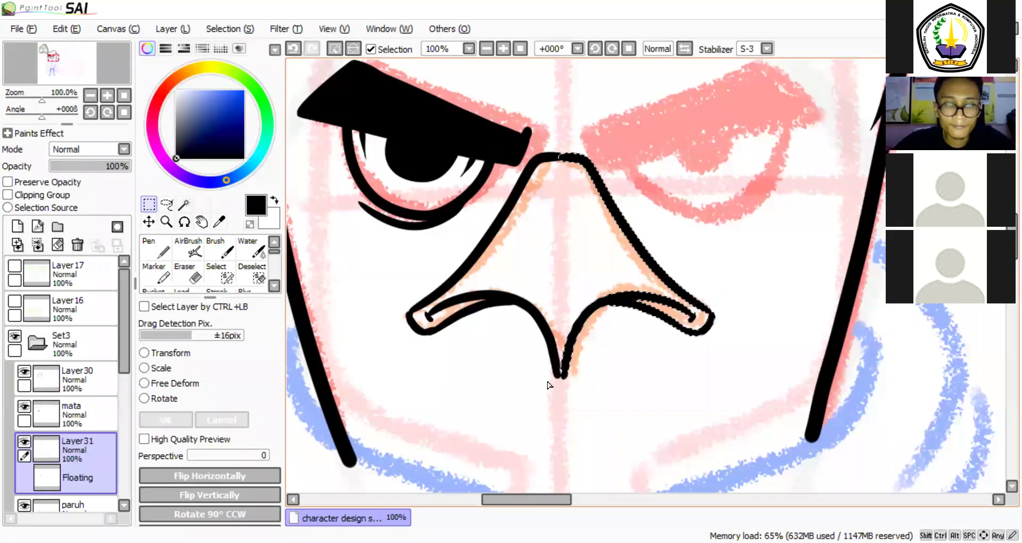
# Close the beak's lower tip with the Pen and ink the two small oval nostrils.
pyautogui.press('b')
pyautogui.press('n')
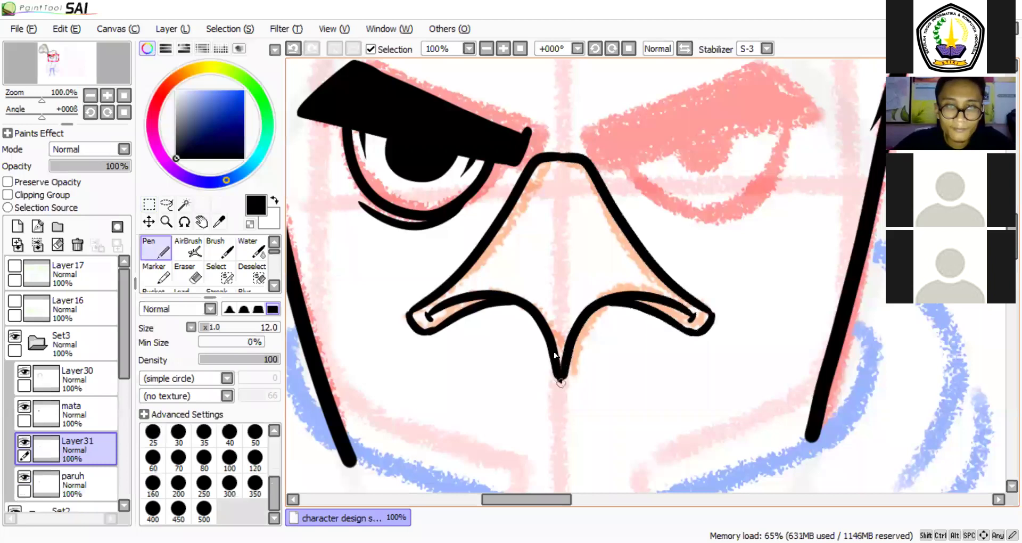
pyautogui.moveTo(560, 383); pyautogui.dragTo(563, 374)
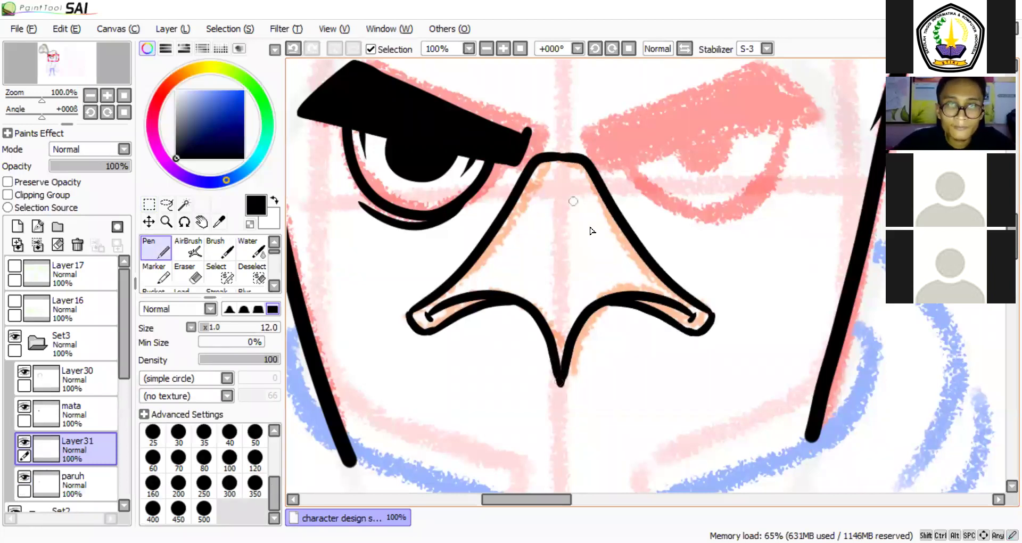
pyautogui.moveTo(589, 198)
pyautogui.mouseDown()
pyautogui.moveTo(591, 225)
pyautogui.moveTo(588, 205)
pyautogui.moveTo(587, 218)
pyautogui.moveTo(529, 208)
pyautogui.mouseUp()
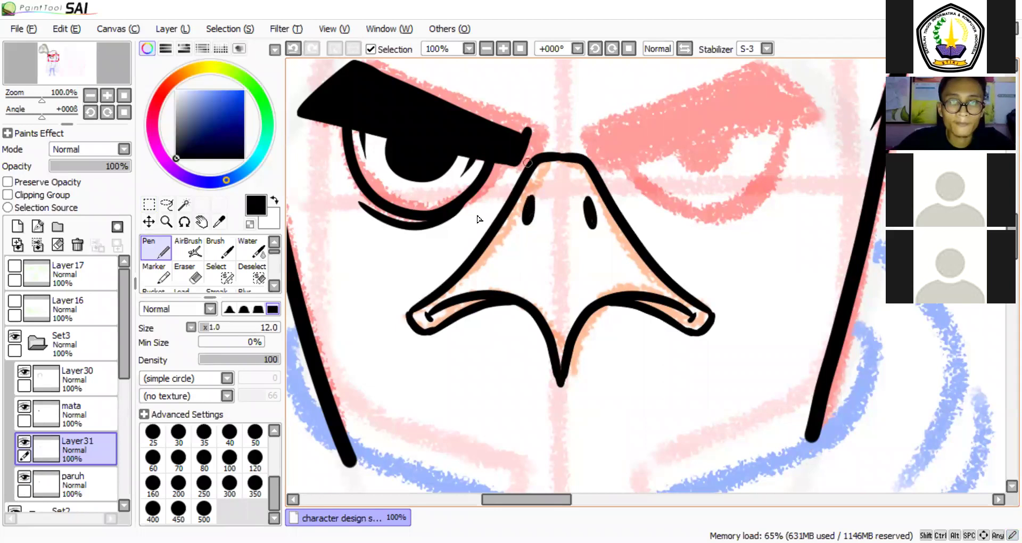
# Add short pointed crease strokes on both sides of the upper beak and merge the mirrored half into the paruh layer.
pyautogui.moveTo(527, 162); pyautogui.dragTo(486, 215)
pyautogui.moveTo(590, 164); pyautogui.dragTo(634, 202)
pyautogui.click(37, 245)
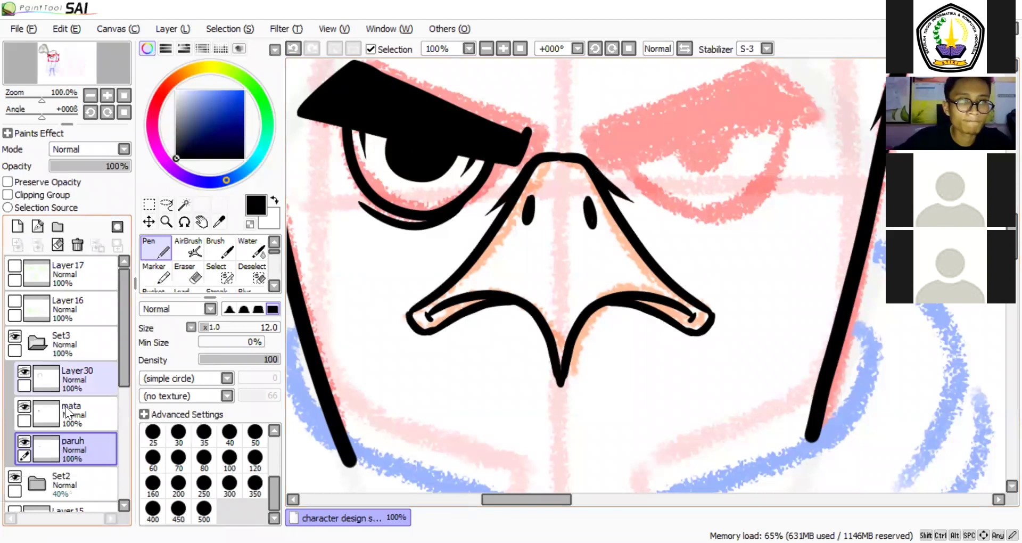
# Copy the left eye and brow from the mata layer onto a new layer, flip it horizontally and place it as the right eye.
pyautogui.click(24, 407)
pyautogui.hotkey('ctrl', 'z')
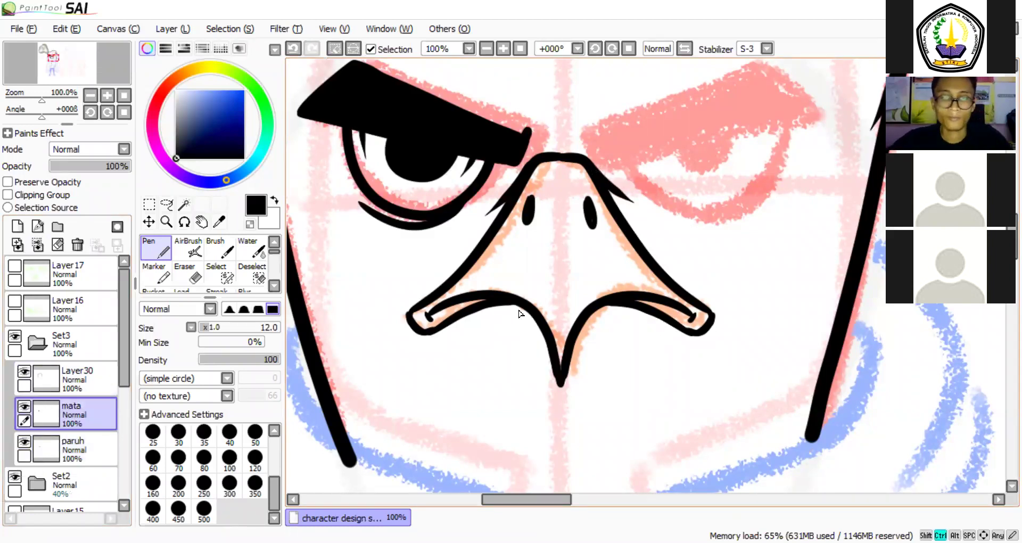
pyautogui.hotkey('ctrl', 'v')
pyautogui.click(147, 203)
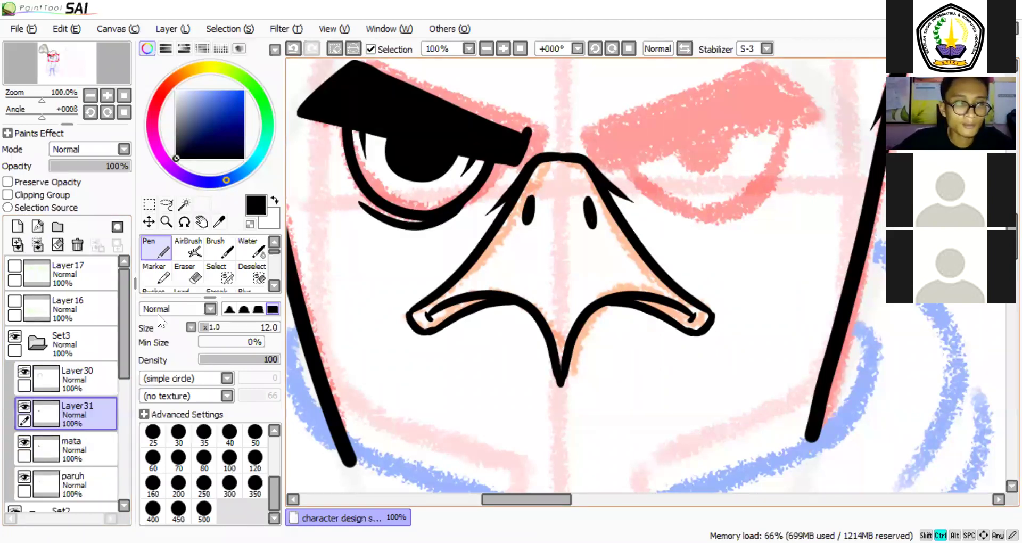
pyautogui.click(198, 474)
pyautogui.scroll(-2, 342, 314)
pyautogui.moveTo(394, 207); pyautogui.dragTo(544, 213)
pyautogui.hotkey('ctrl', 't')
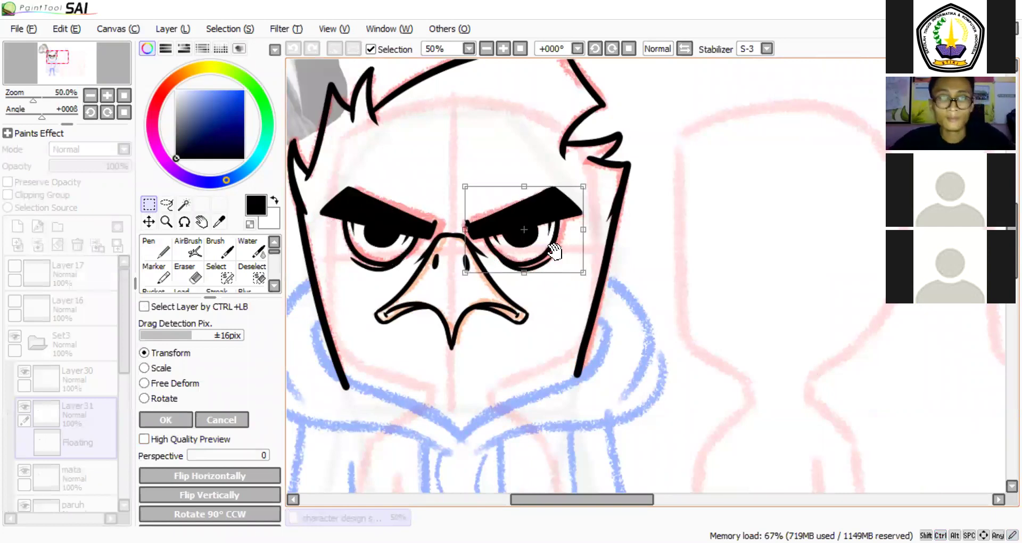
pyautogui.press('Return')
pyautogui.moveTo(468, 403); pyautogui.dragTo(502, 410)
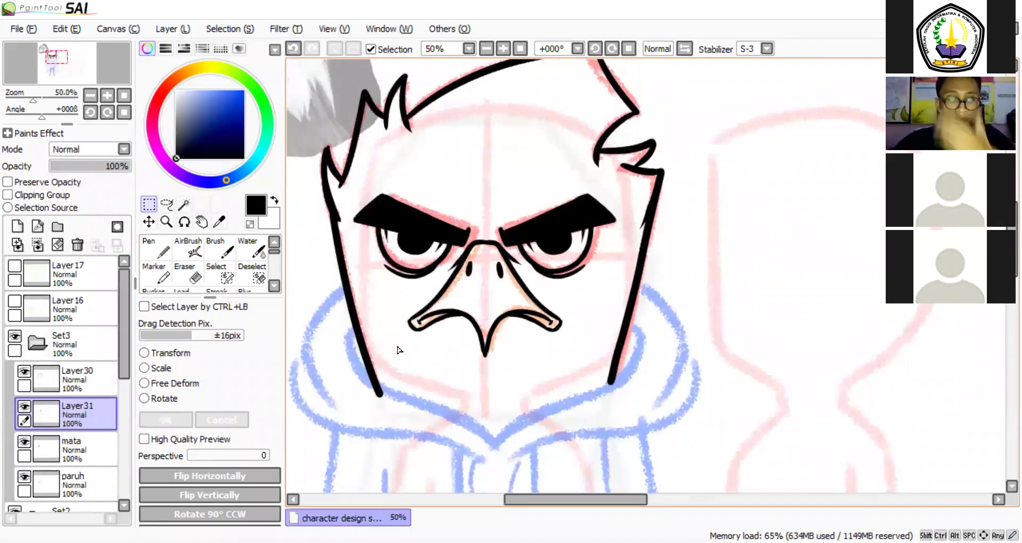
# Add a new layer above the head line art and put it in a new folder named badan.
pyautogui.press('b')
pyautogui.scroll(-2, 337, 342)
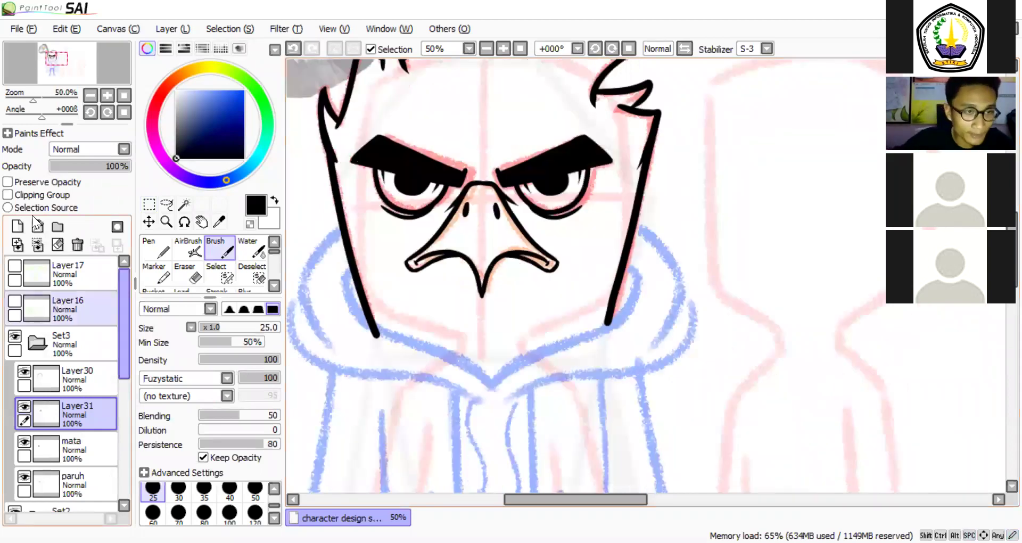
pyautogui.click(78, 380)
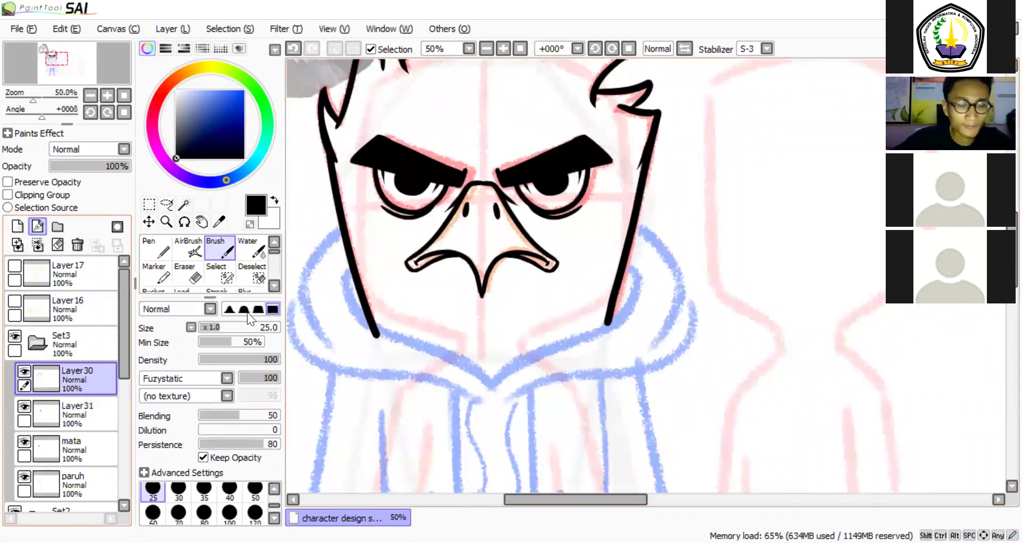
pyautogui.click(17, 227)
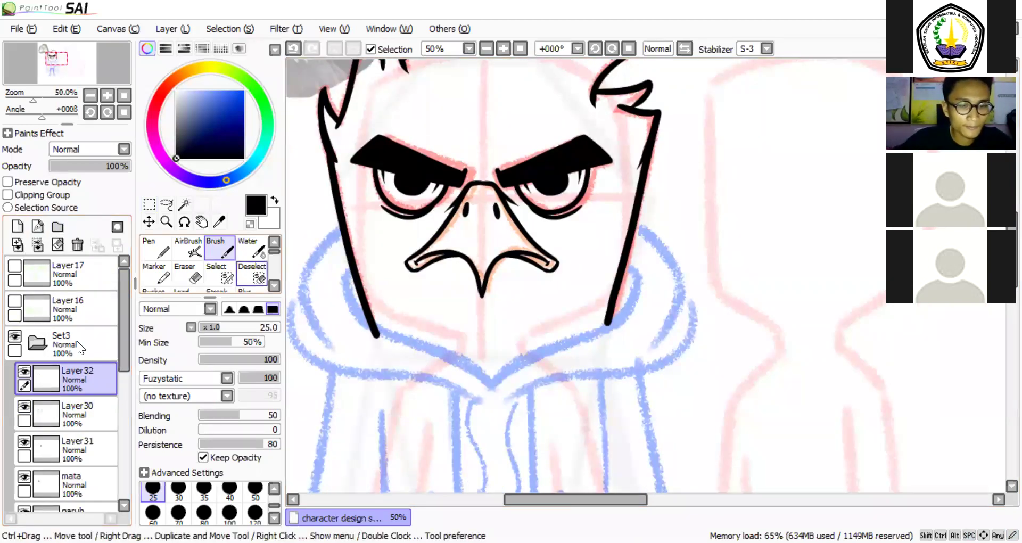
pyautogui.click(58, 226)
pyautogui.doubleClick(66, 366)
pyautogui.write('badan')
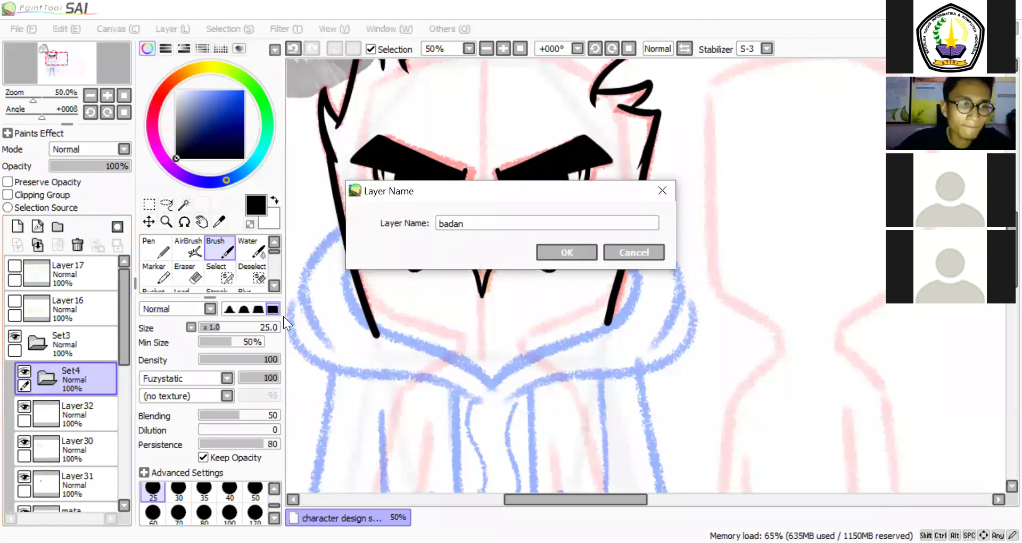
pyautogui.press('Return')
pyautogui.press('space')
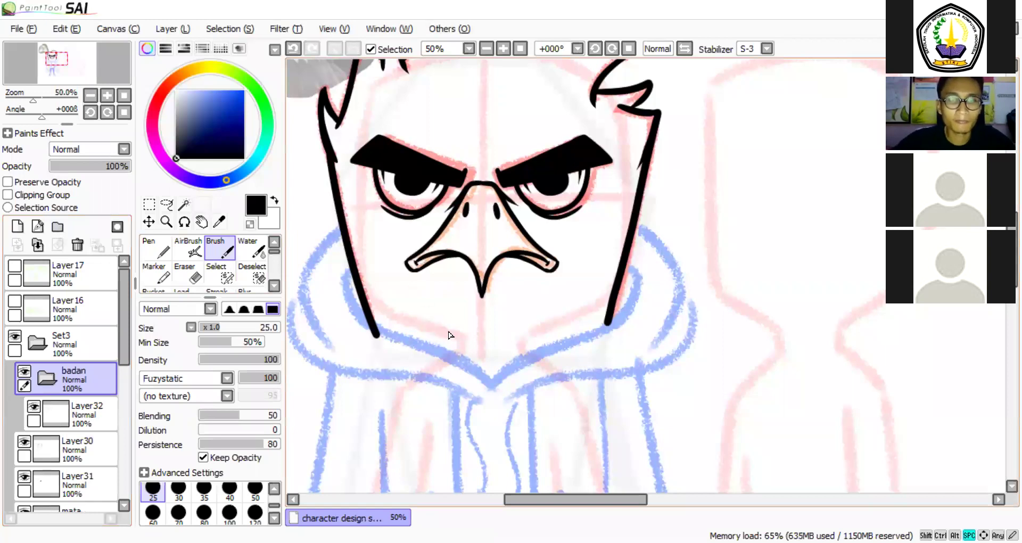
# On the new layer in the badan folder, set the Pen size to 25 and ink the left inner hood edge down to the neckline's centre.
pyautogui.moveTo(405, 324); pyautogui.dragTo(409, 286)
pyautogui.click(409, 286)
pyautogui.press('n')
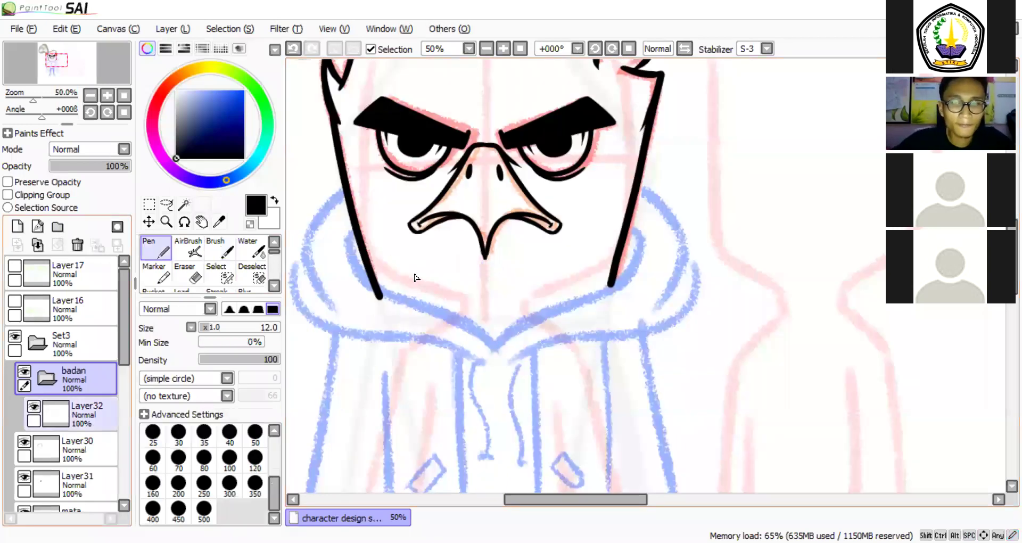
pyautogui.click(86, 414)
pyautogui.hotkey('ctrl', 'z')
pyautogui.press(']')
pyautogui.press(']')
pyautogui.press(']')
pyautogui.press(']')
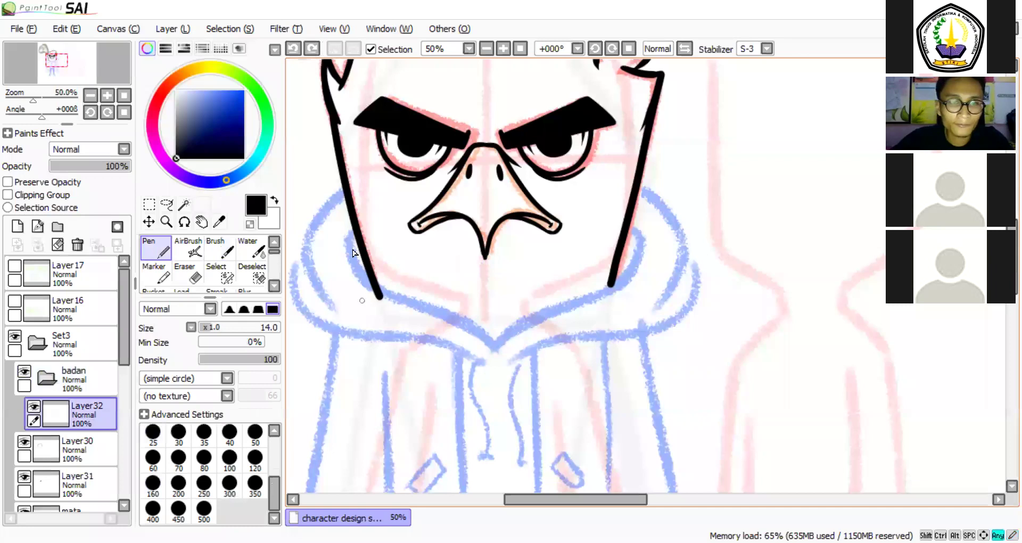
pyautogui.press('ctrl')
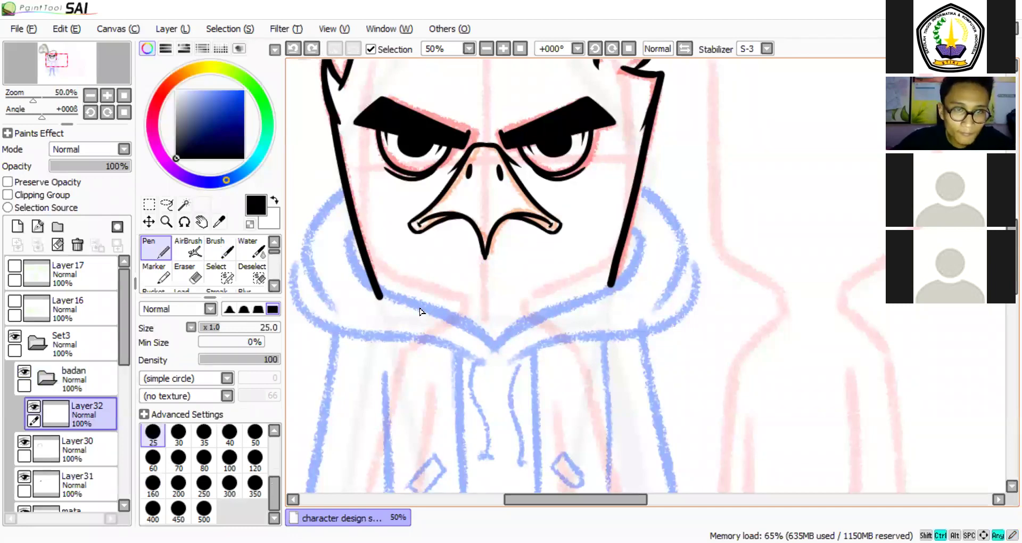
pyautogui.moveTo(337, 238); pyautogui.dragTo(437, 314)
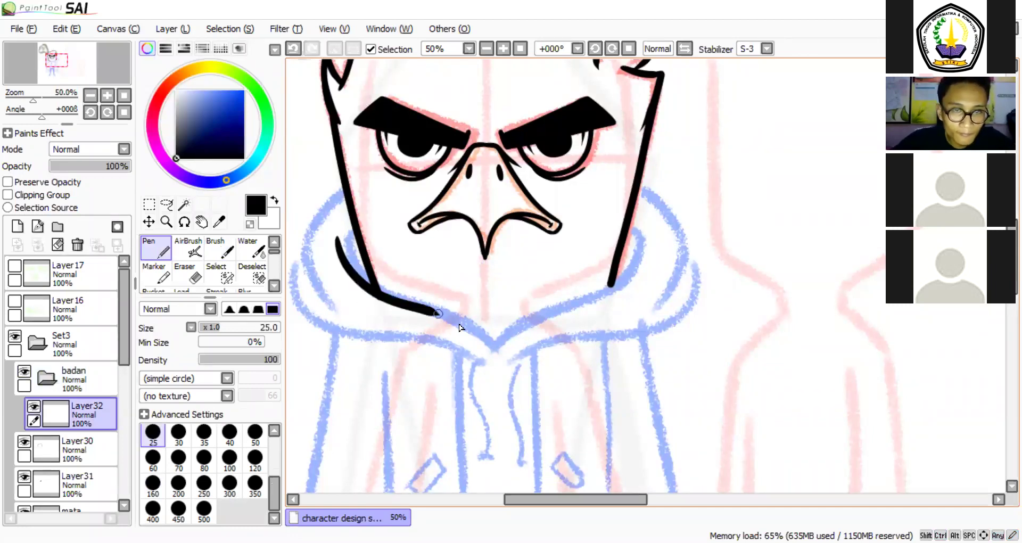
pyautogui.hotkey('ctrl', 'z')
pyautogui.moveTo(339, 245); pyautogui.dragTo(493, 349)
pyautogui.press('space')
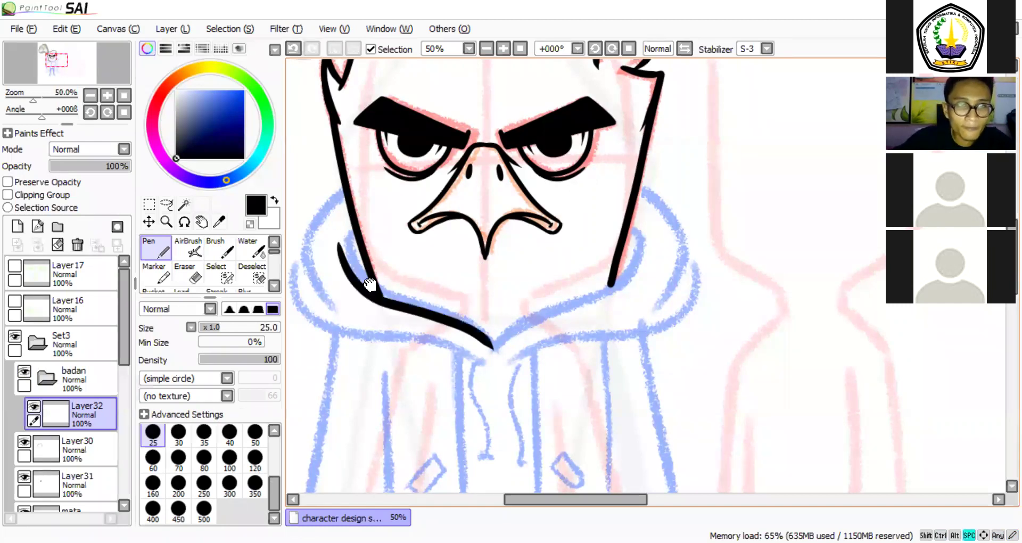
# Ink the left hood's fold and outer edge, and fill the gap between its inner edge and the face with black.
pyautogui.moveTo(363, 318); pyautogui.dragTo(394, 298)
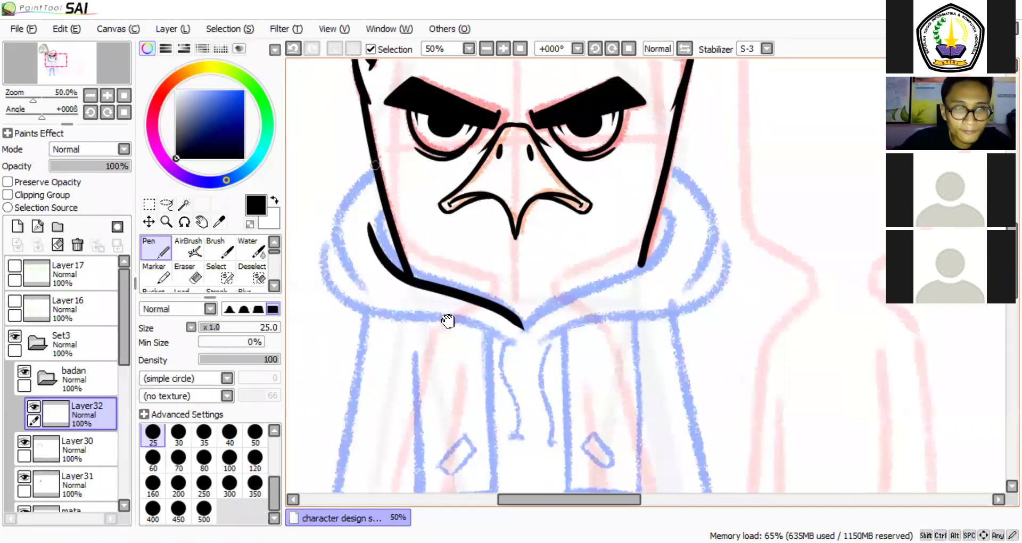
pyautogui.moveTo(375, 169); pyautogui.dragTo(367, 281)
pyautogui.moveTo(334, 229)
pyautogui.mouseDown()
pyautogui.moveTo(389, 319)
pyautogui.moveTo(509, 342)
pyautogui.mouseUp()
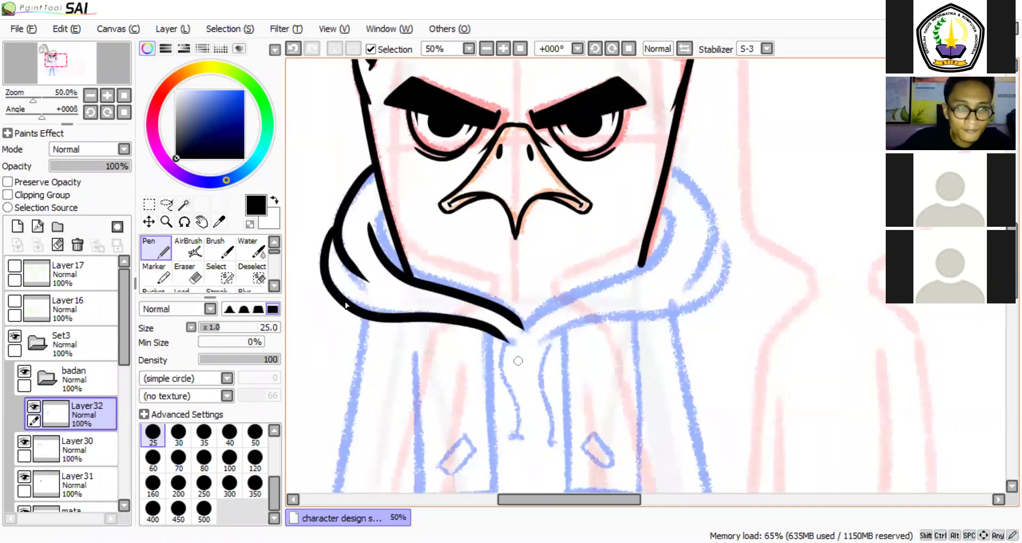
pyautogui.hotkey('ctrl', 'z')
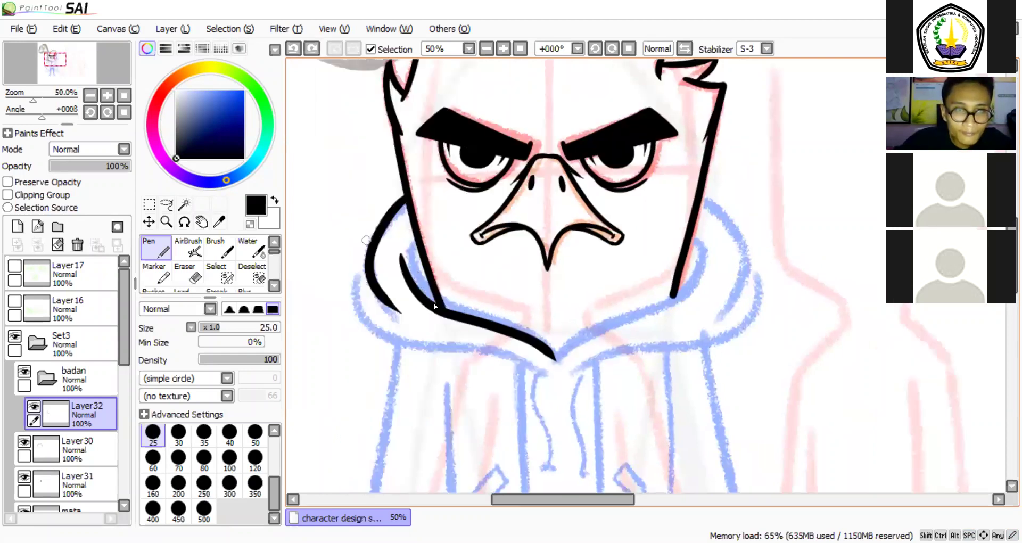
pyautogui.moveTo(372, 241)
pyautogui.mouseDown()
pyautogui.moveTo(468, 356)
pyautogui.moveTo(532, 368)
pyautogui.mouseUp()
pyautogui.moveTo(402, 256); pyautogui.dragTo(423, 292)
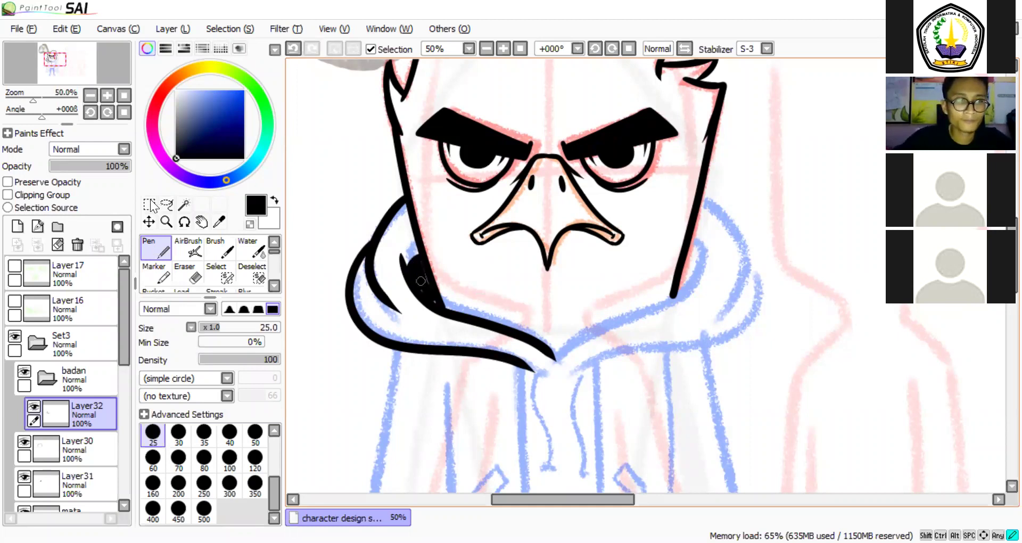
# Copy the left hood half onto a new layer, flip it horizontally and align it as the right half at the neckline.
pyautogui.moveTo(513, 334); pyautogui.dragTo(456, 261)
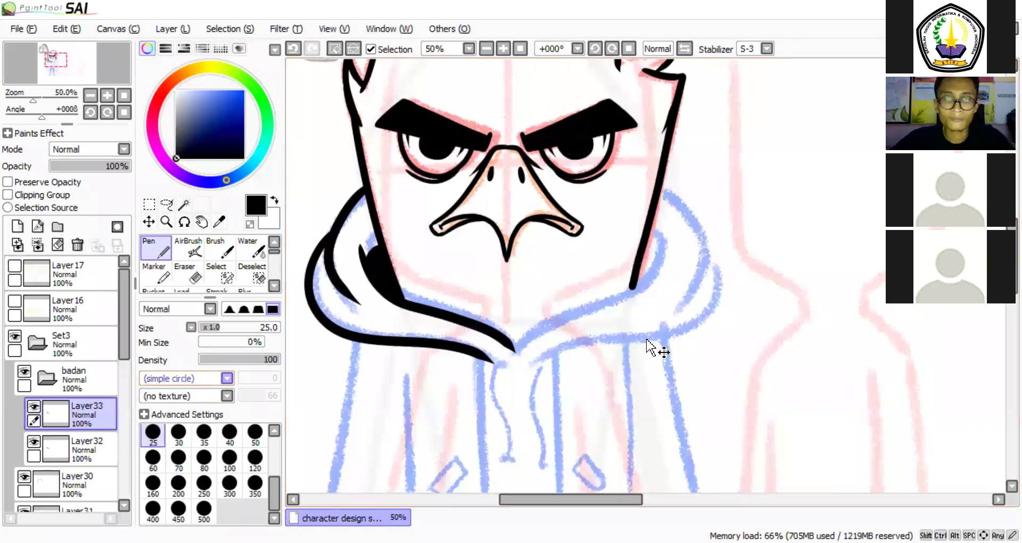
pyautogui.moveTo(511, 339); pyautogui.dragTo(511, 343)
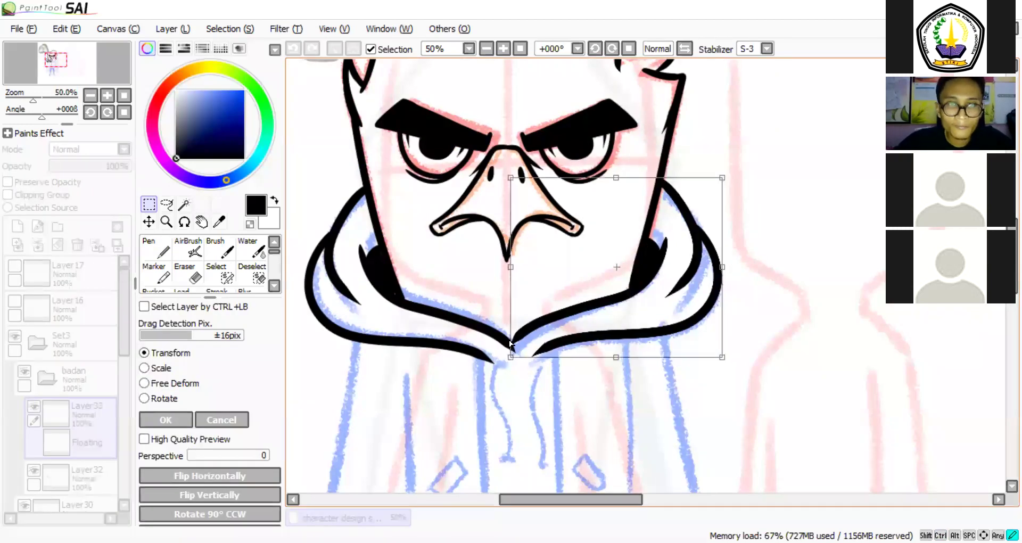
pyautogui.press('Return')
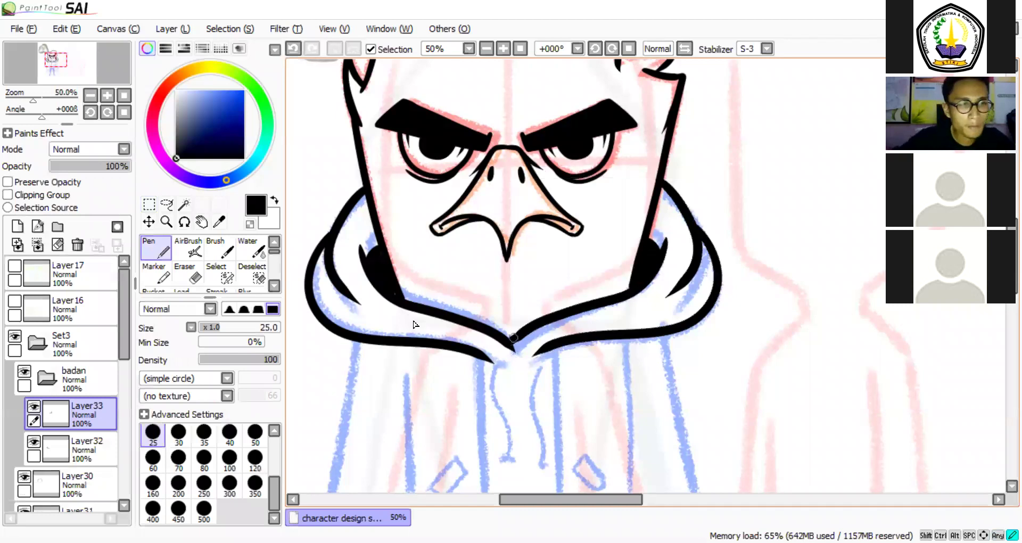
pyautogui.hotkey('ctrl', 'z')
# Add another layer in the badan folder and ink the rectangular outline of the jacket's left front panel below the hood.
pyautogui.scroll(-1, 402, 309)
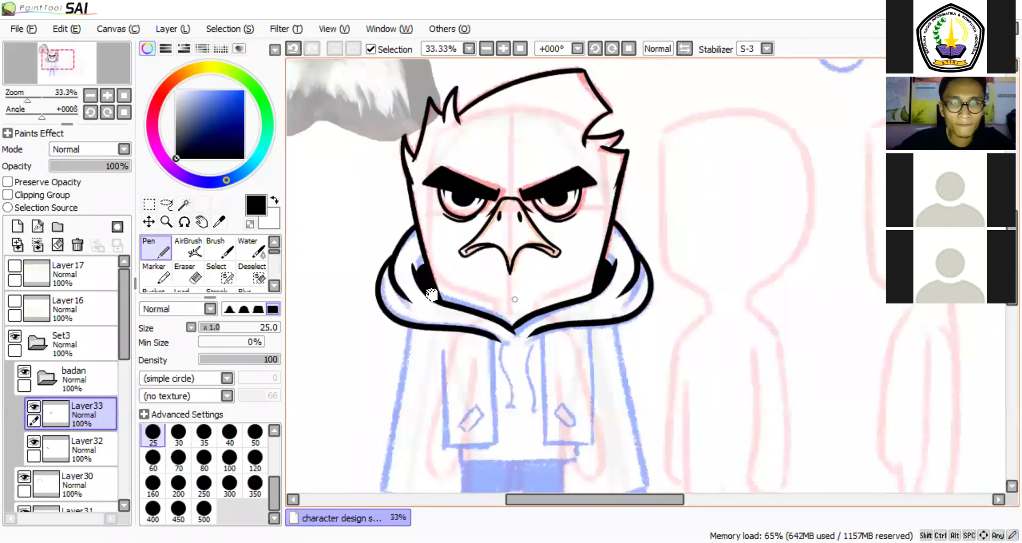
pyautogui.moveTo(423, 362); pyautogui.dragTo(415, 309)
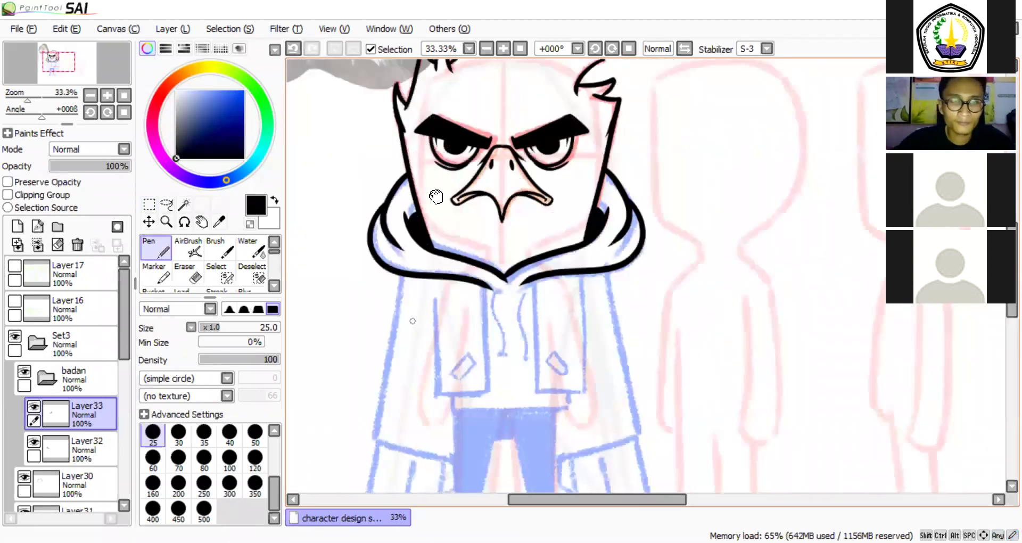
pyautogui.hotkey('ctrl', 'shift', 'n')
pyautogui.moveTo(472, 81); pyautogui.dragTo(439, 143)
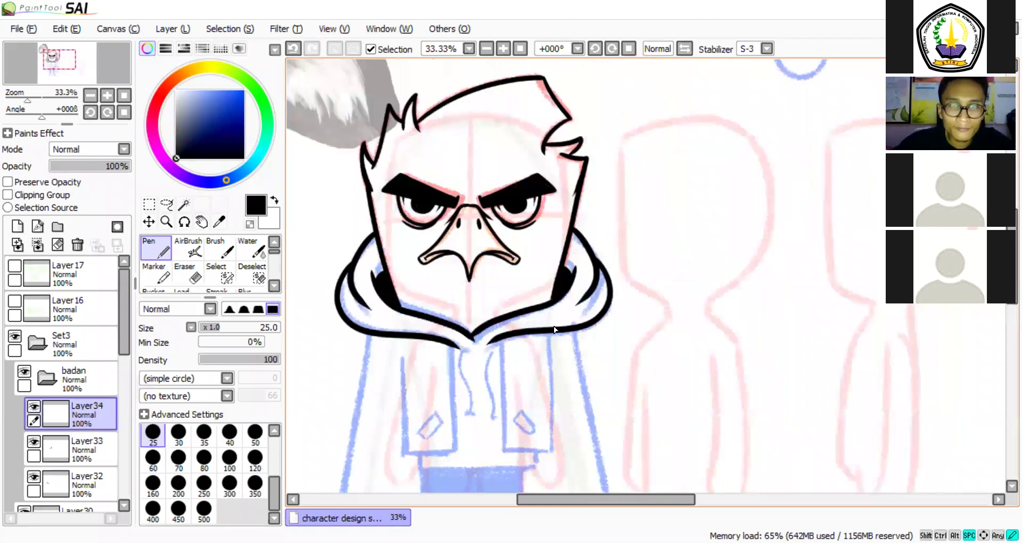
pyautogui.scroll(2, 375, 411)
pyautogui.moveTo(427, 338); pyautogui.dragTo(430, 194)
pyautogui.moveTo(436, 141); pyautogui.dragTo(442, 362)
pyautogui.moveTo(442, 363); pyautogui.dragTo(553, 361)
pyautogui.moveTo(547, 124); pyautogui.dragTo(555, 360)
# Ink the small slanted rectangular pocket in the lower part of the left jacket panel.
pyautogui.moveTo(491, 326)
pyautogui.mouseDown()
pyautogui.moveTo(467, 304)
pyautogui.moveTo(511, 262)
pyautogui.mouseUp()
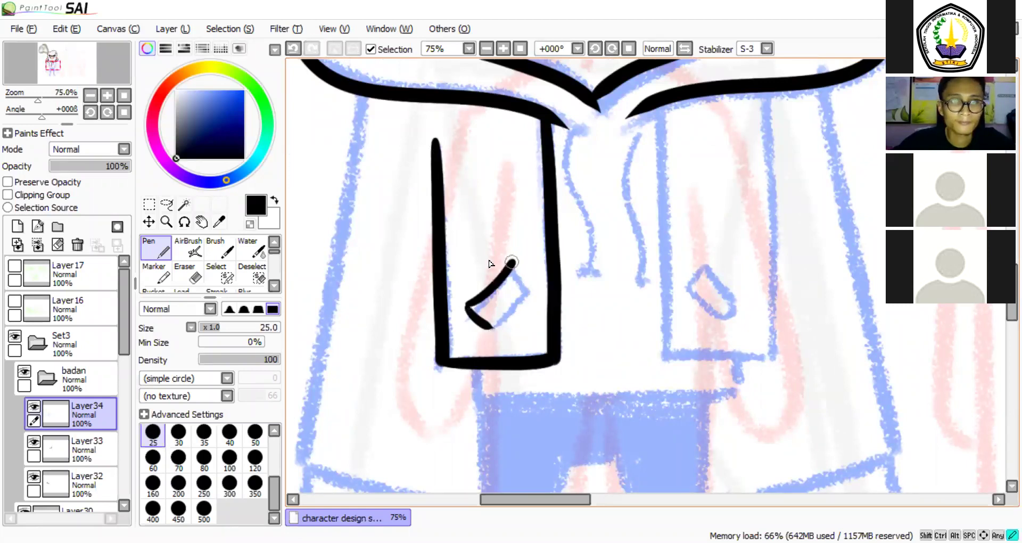
pyautogui.moveTo(512, 262)
pyautogui.mouseDown()
pyautogui.moveTo(531, 286)
pyautogui.moveTo(490, 327)
pyautogui.mouseUp()
pyautogui.moveTo(448, 224); pyautogui.dragTo(443, 232)
# Ink a chest pocket flap with a small round button in the upper part of the left jacket panel.
pyautogui.moveTo(447, 197)
pyautogui.mouseDown()
pyautogui.moveTo(443, 208)
pyautogui.moveTo(487, 196)
pyautogui.moveTo(485, 214)
pyautogui.mouseUp()
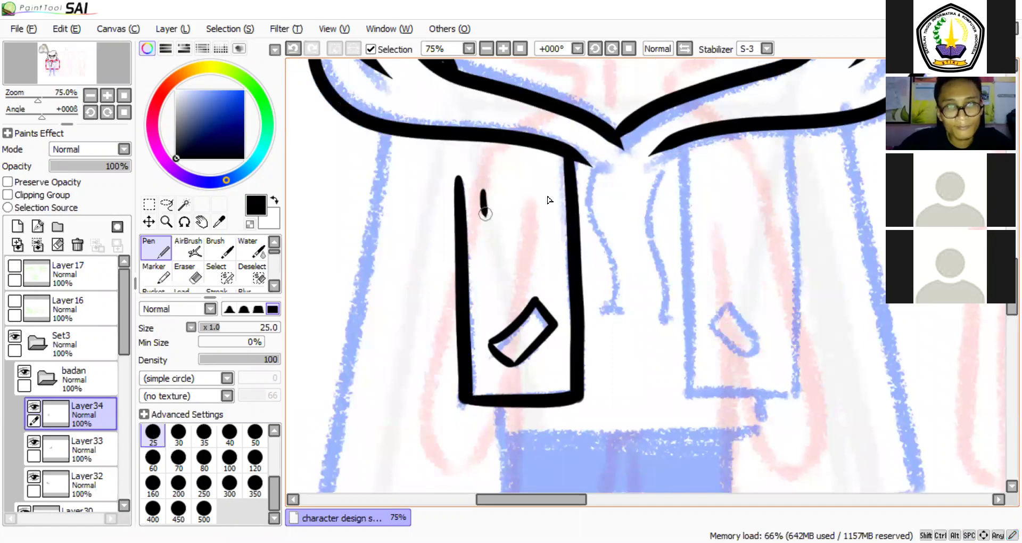
pyautogui.hotkey('ctrl', 'z')
pyautogui.moveTo(525, 228)
pyautogui.mouseDown()
pyautogui.moveTo(547, 214)
pyautogui.moveTo(530, 226)
pyautogui.mouseUp()
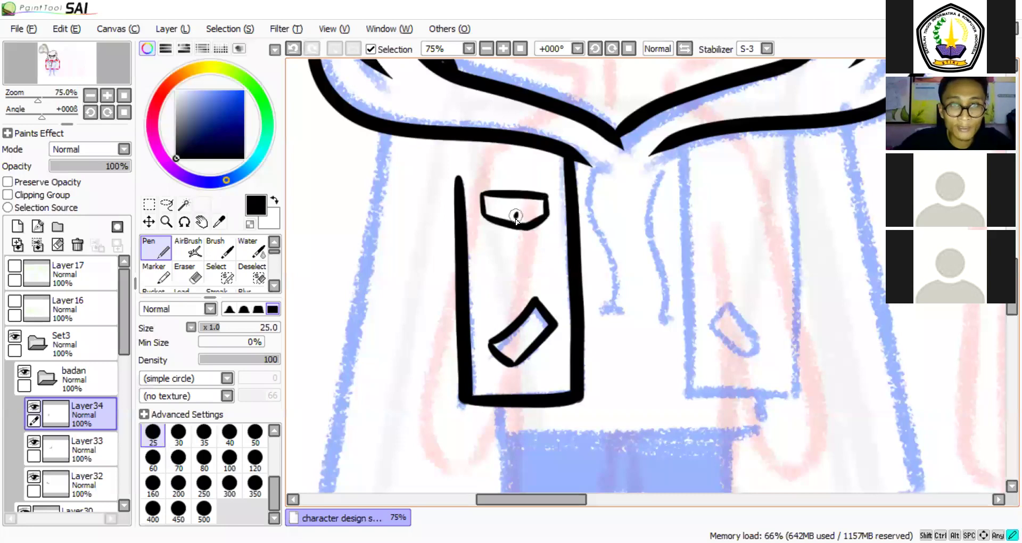
pyautogui.hotkey('ctrl', 'z')
pyautogui.click(524, 217)
# Add dashed stitching across the pocket flap and two broken seam lines from the flap down to the slanted pocket.
pyautogui.moveTo(486, 203); pyautogui.dragTo(496, 205)
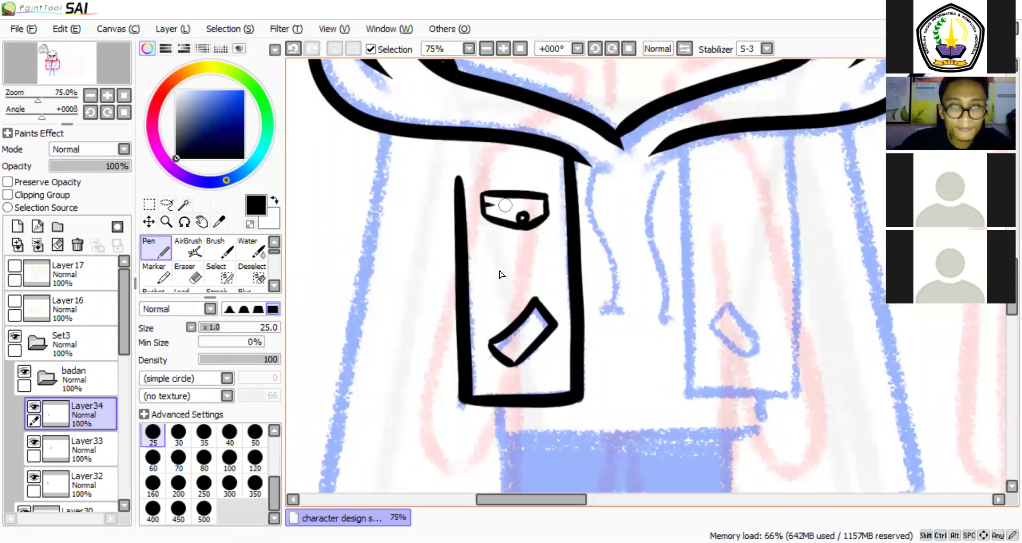
pyautogui.moveTo(503, 204); pyautogui.dragTo(501, 329)
pyautogui.moveTo(506, 221); pyautogui.dragTo(508, 306)
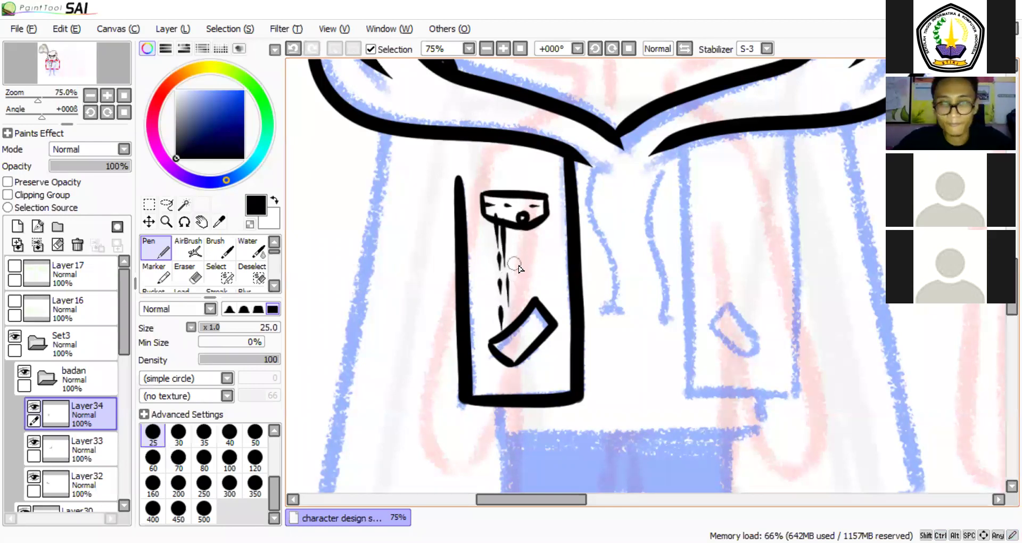
# Reduce the pen size to 14 and ink a broken seam from the flap's right side to the slanted pocket, plus small marks inside that pocket.
pyautogui.press('[')
pyautogui.press('[')
pyautogui.press('[')
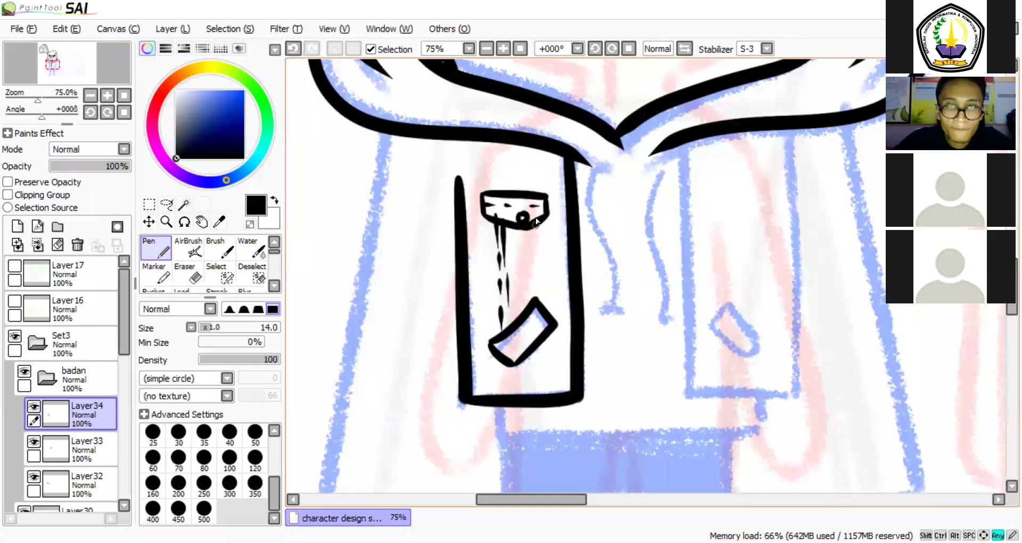
pyautogui.hotkey('ctrl', 'z')
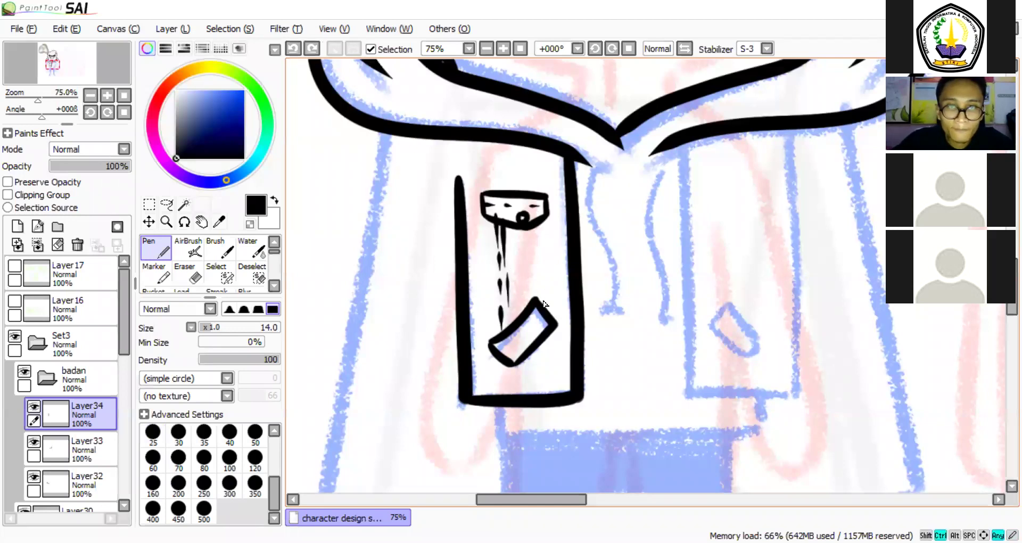
pyautogui.moveTo(537, 223); pyautogui.dragTo(541, 306)
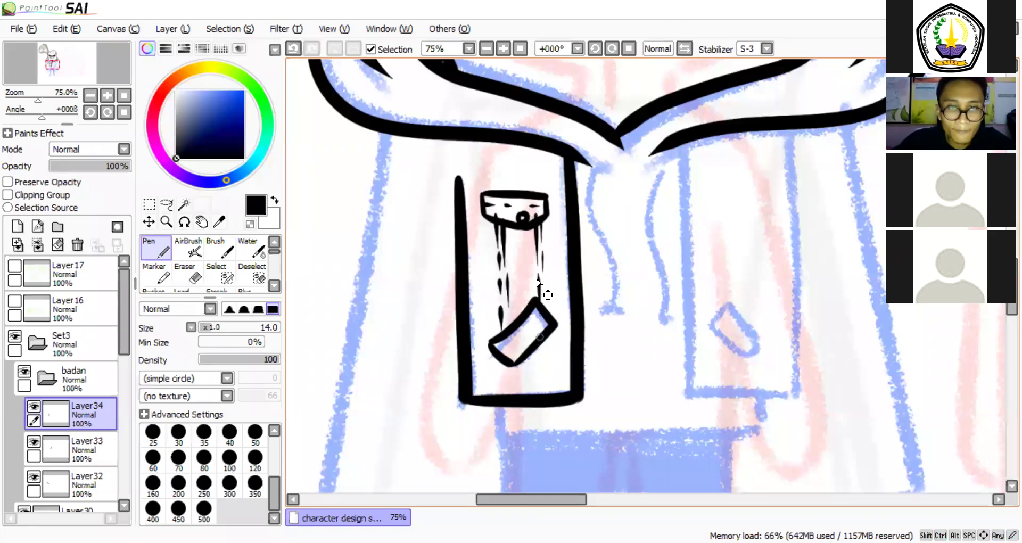
pyautogui.moveTo(504, 356); pyautogui.dragTo(531, 334)
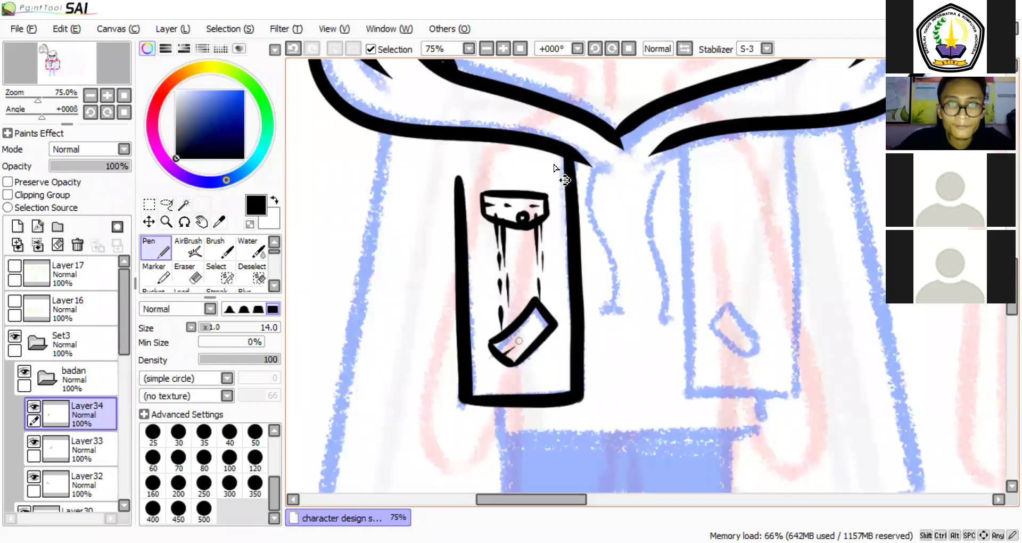
# Ink a thin seam with short cross ticks along the left panel's inner edge and reinforce the seams below the pocket flap.
pyautogui.moveTo(554, 155); pyautogui.dragTo(563, 385)
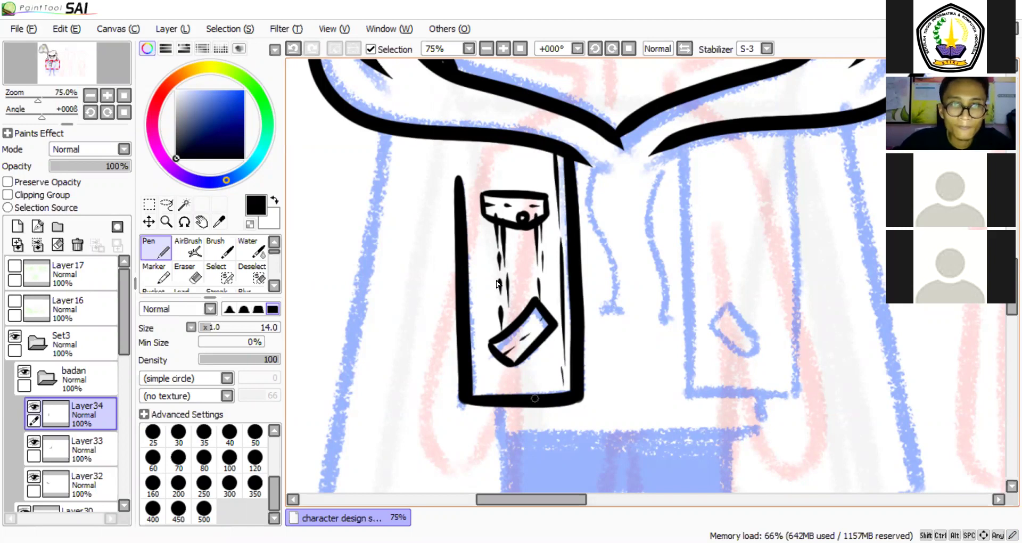
pyautogui.moveTo(502, 226); pyautogui.dragTo(511, 319)
pyautogui.moveTo(540, 221); pyautogui.dragTo(542, 311)
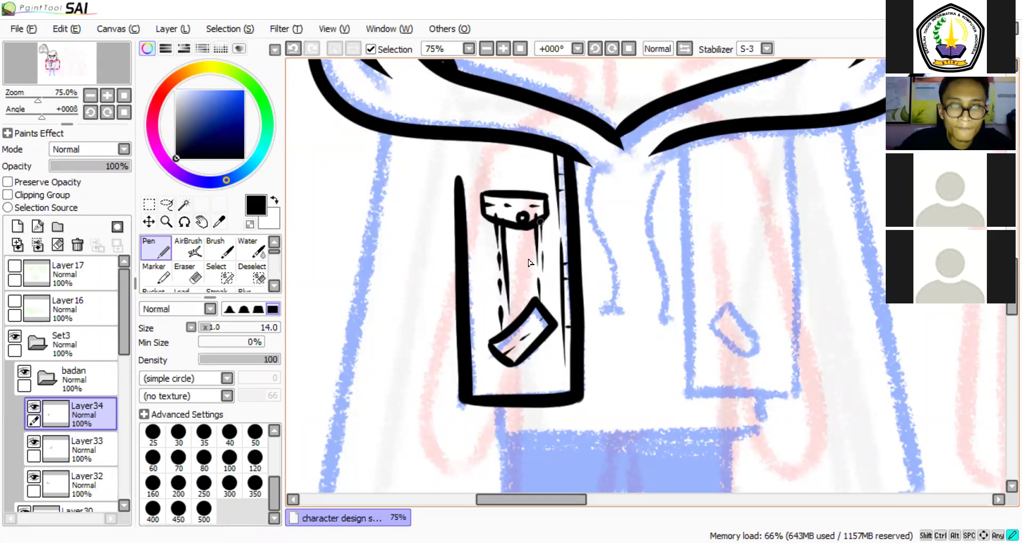
pyautogui.moveTo(540, 230); pyautogui.dragTo(543, 297)
# Add short texture marks to the left panel and ink a thin broken seam along its bottom edge.
pyautogui.moveTo(532, 172); pyautogui.dragTo(530, 181)
pyautogui.moveTo(483, 268); pyautogui.dragTo(481, 292)
pyautogui.moveTo(473, 385)
pyautogui.mouseDown()
pyautogui.moveTo(560, 390)
pyautogui.moveTo(537, 379)
pyautogui.mouseUp()
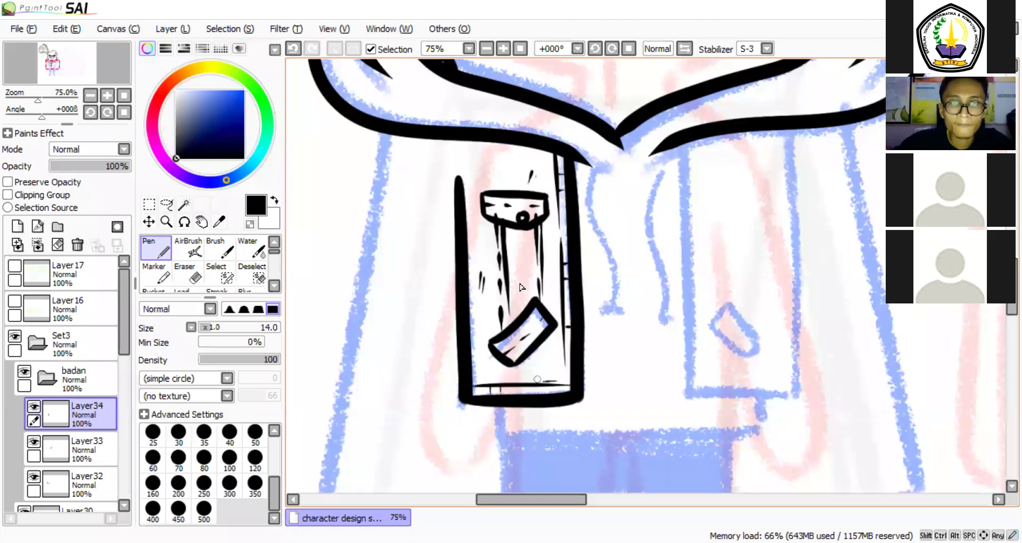
pyautogui.moveTo(544, 217); pyautogui.dragTo(565, 197)
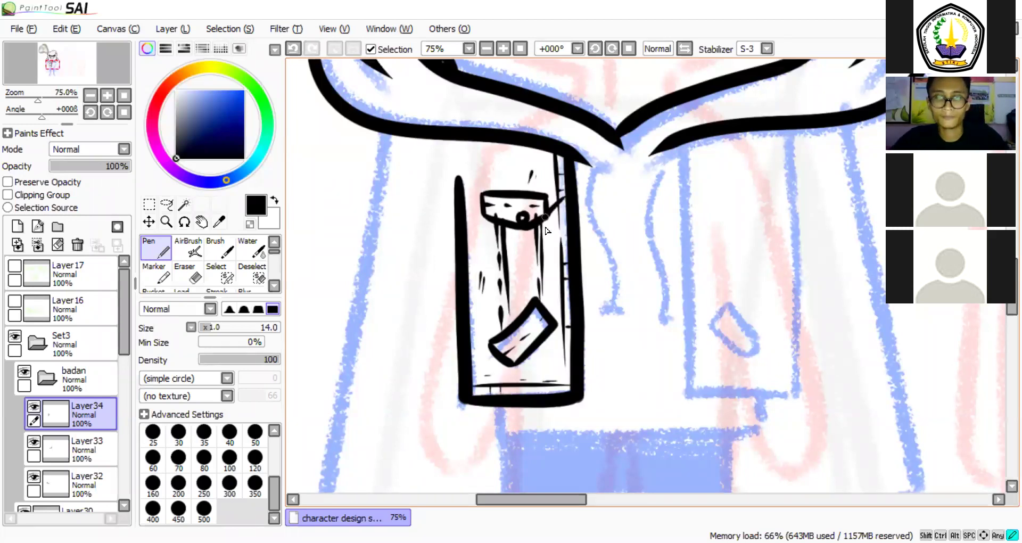
pyautogui.hotkey('ctrl', 'z')
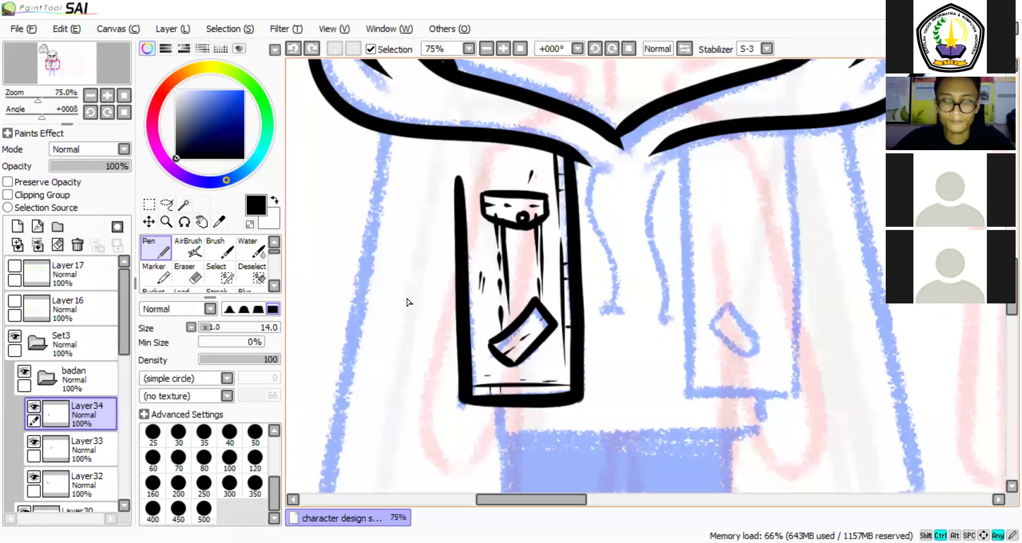
# Ink a small emblem of three circles above the left chest pocket flap, with a thin line beneath it.
pyautogui.scroll(-3, 406, 302)
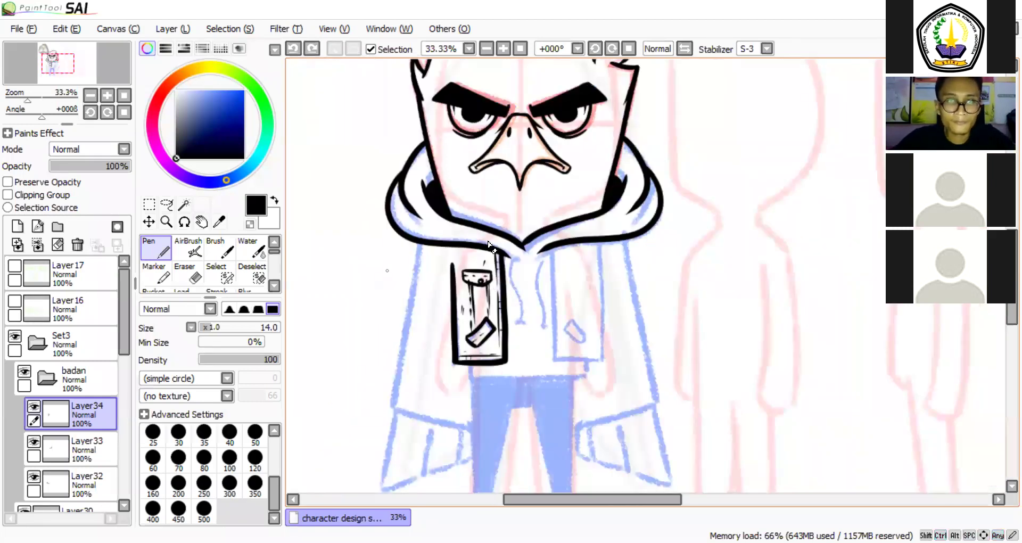
pyautogui.press('e')
pyautogui.scroll(3, 482, 248)
pyautogui.press('n')
pyautogui.moveTo(493, 249); pyautogui.dragTo(443, 251)
pyautogui.hotkey('ctrl', 'z')
pyautogui.moveTo(464, 243)
pyautogui.mouseDown()
pyautogui.moveTo(487, 234)
pyautogui.moveTo(495, 245)
pyautogui.moveTo(489, 231)
pyautogui.moveTo(487, 268)
pyautogui.moveTo(479, 234)
pyautogui.moveTo(462, 238)
pyautogui.moveTo(484, 242)
pyautogui.moveTo(492, 220)
pyautogui.moveTo(495, 250)
pyautogui.mouseUp()
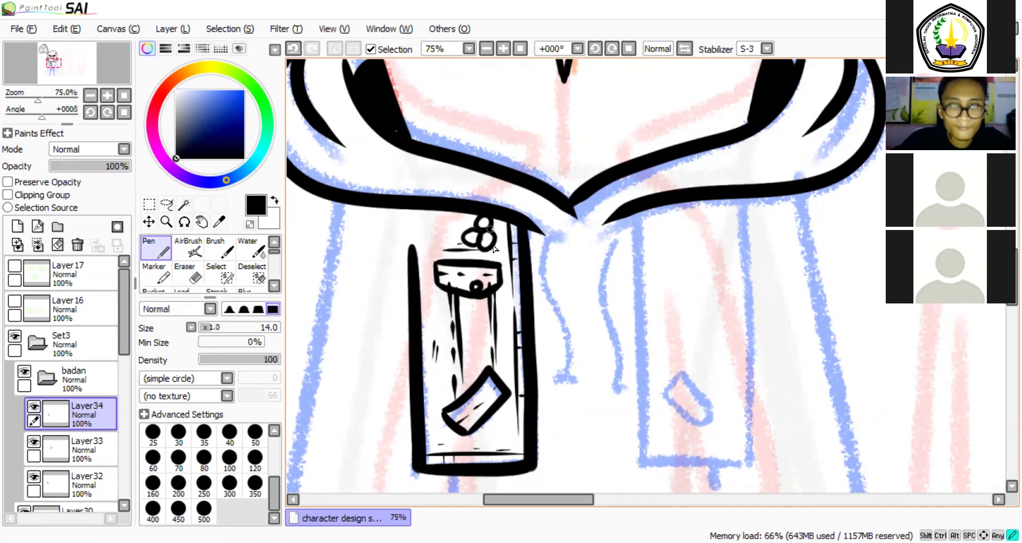
# Copy the detailed left jacket panel to a new layer, flip it horizontally and place it as the right front panel.
pyautogui.moveTo(514, 312); pyautogui.dragTo(488, 326)
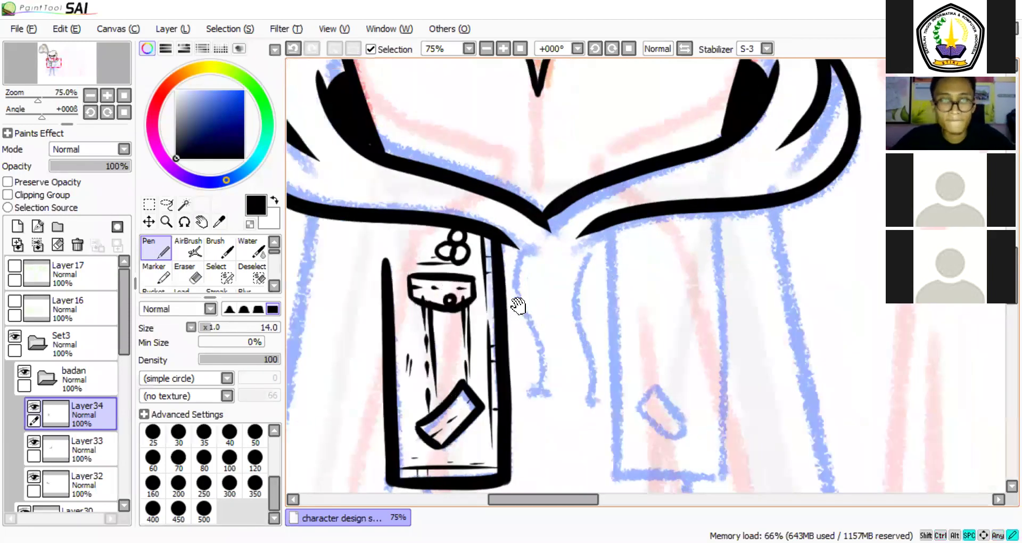
pyautogui.scroll(-3, 485, 318)
pyautogui.moveTo(507, 353); pyautogui.dragTo(506, 305)
pyautogui.hotkey('ctrl', 'c')
pyautogui.hotkey('ctrl', 'v')
pyautogui.hotkey('ctrl', 't')
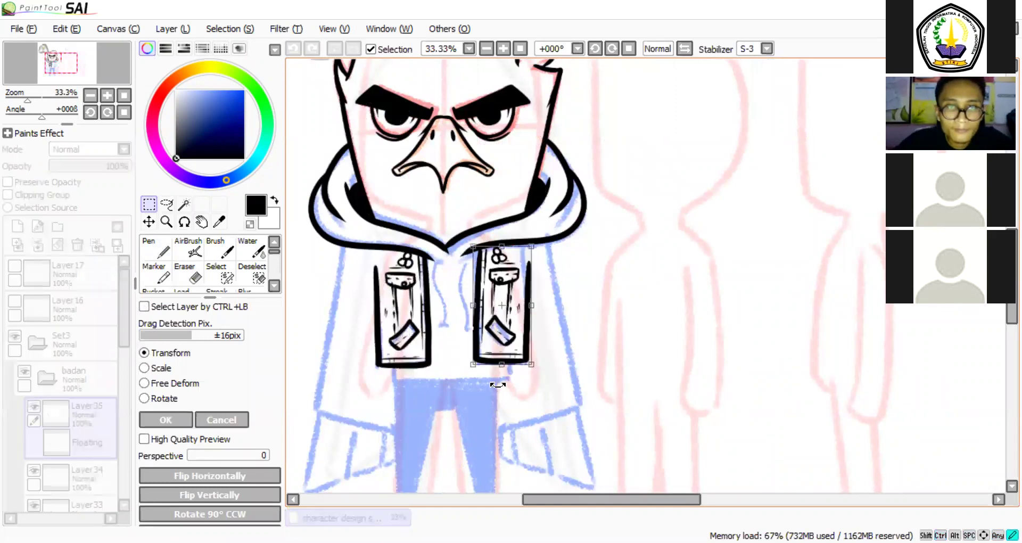
pyautogui.press('Return')
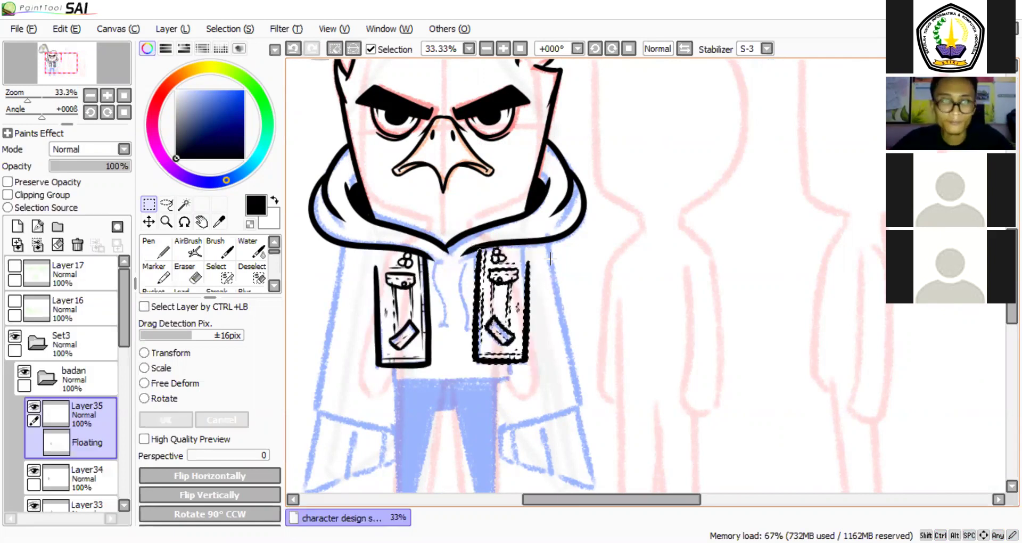
pyautogui.hotkey('ctrl', 'd')
# Erase the three-circle emblem and the line beneath it from the right panel, and ink thin crease lines in their place.
pyautogui.scroll(3, 438, 234)
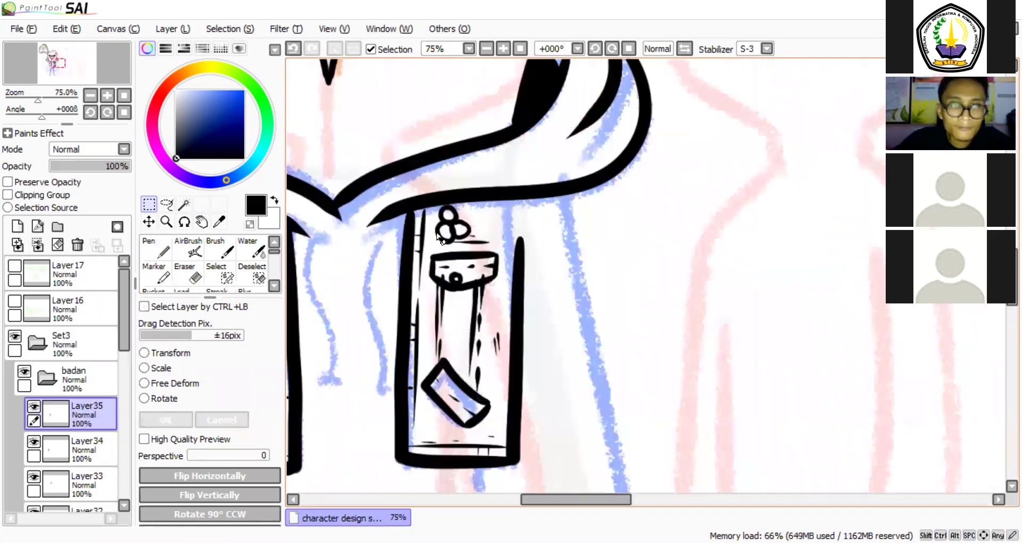
pyautogui.press('e')
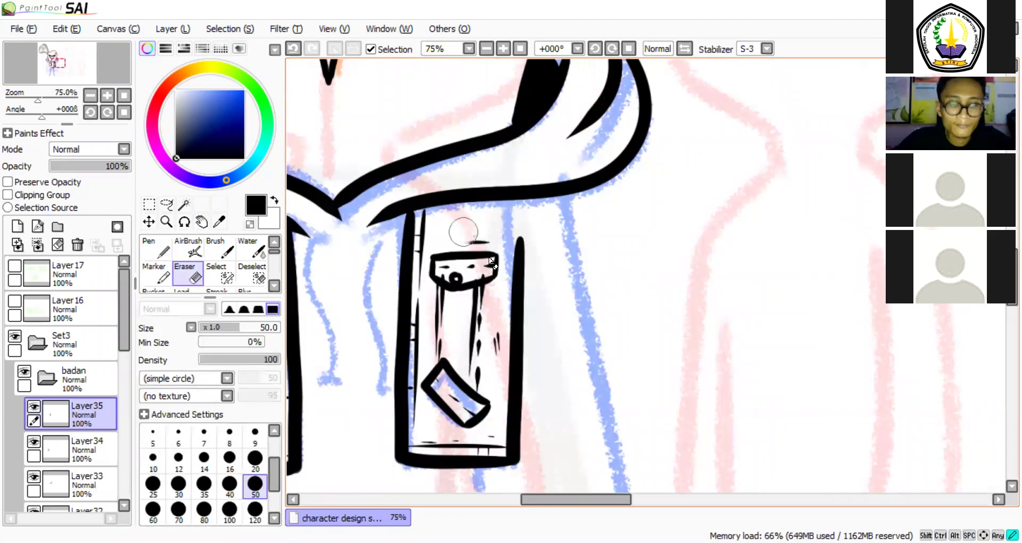
pyautogui.press('b')
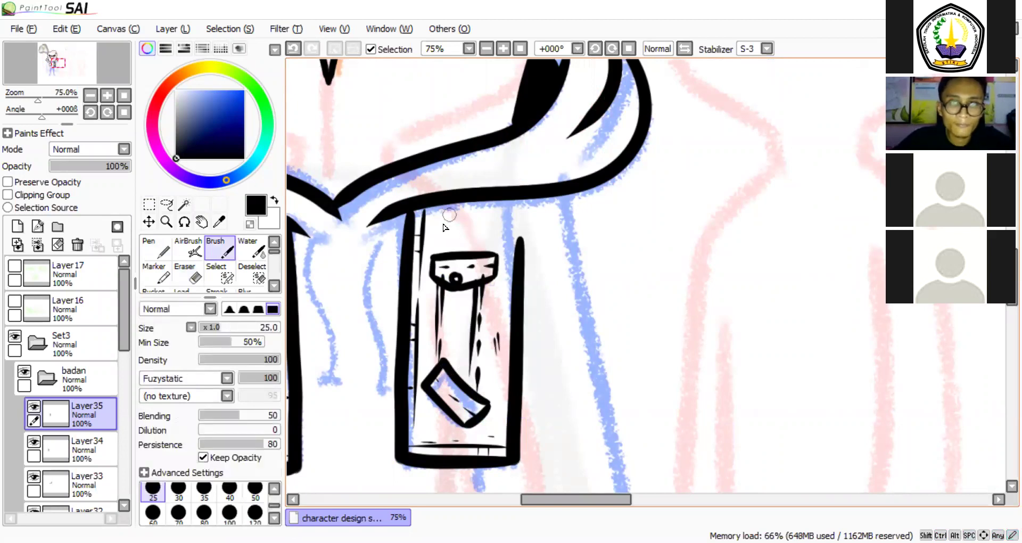
pyautogui.press('n')
pyautogui.moveTo(447, 214); pyautogui.dragTo(470, 241)
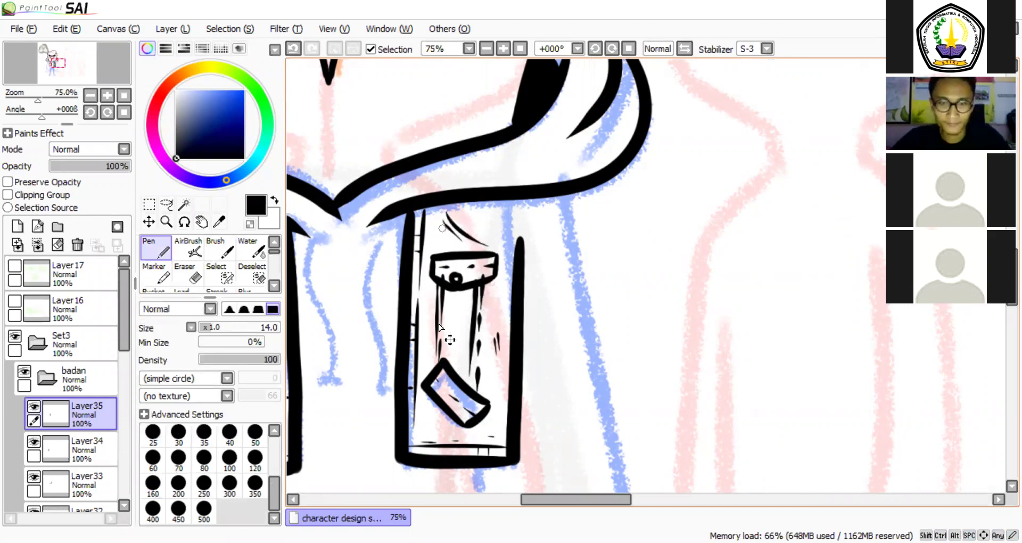
# Collapse the badan folder and create a new layer folder above it containing an empty layer.
pyautogui.scroll(-3, 443, 339)
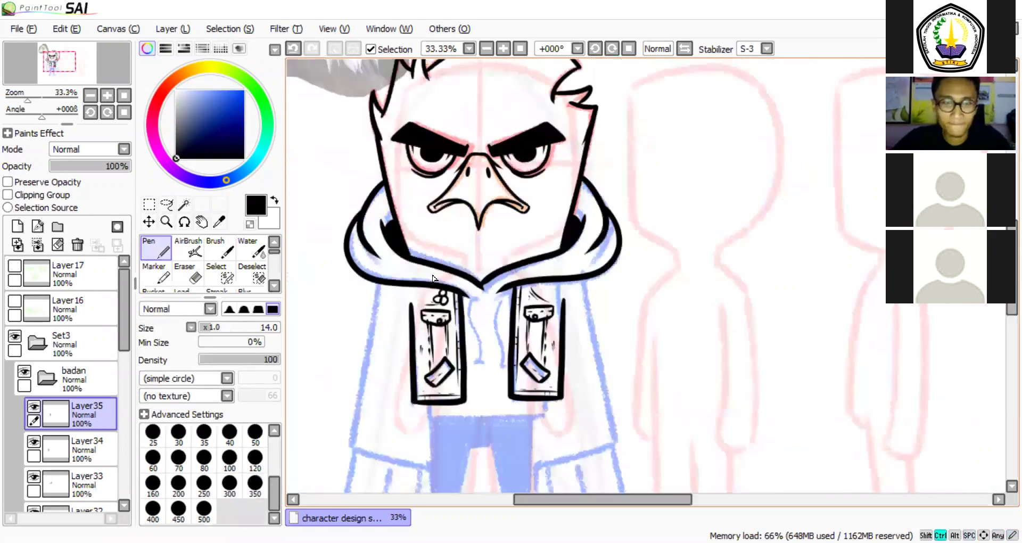
pyautogui.scroll(-1, 435, 279)
pyautogui.hotkey('ctrl', '+')
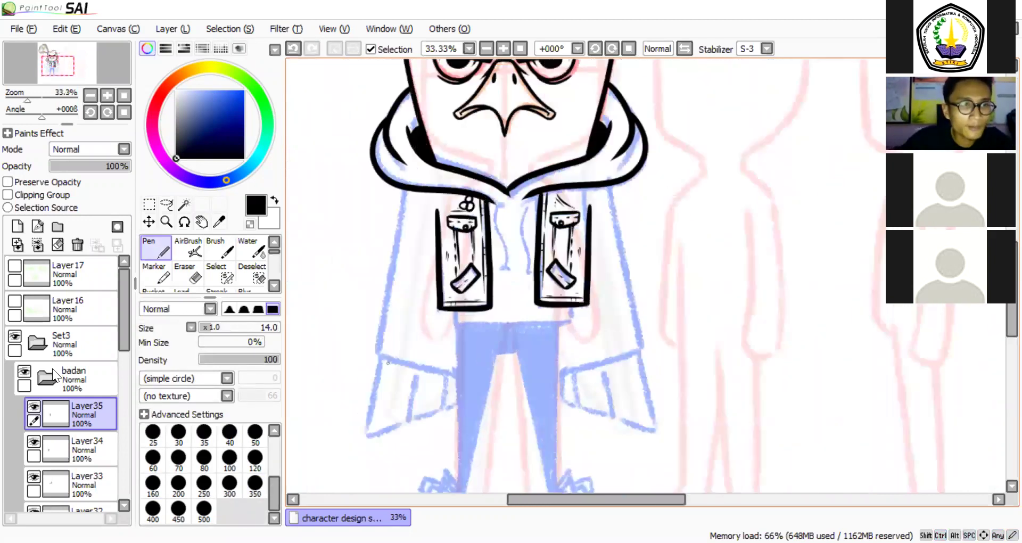
pyautogui.click(52, 370)
pyautogui.click(57, 227)
pyautogui.click(18, 226)
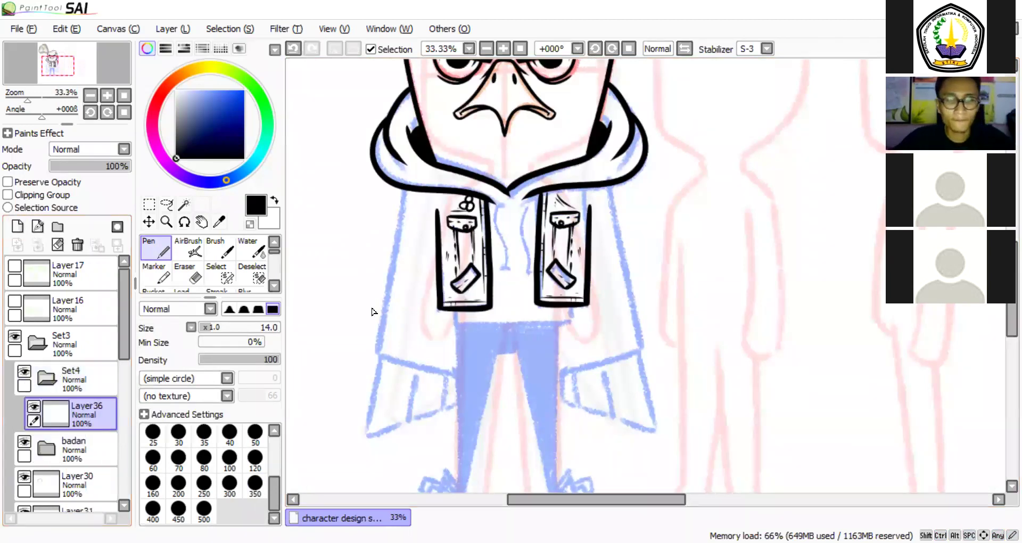
# Set the pen size to 35 and save the drawing.
pyautogui.scroll(2, 400, 311)
pyautogui.moveTo(407, 305); pyautogui.dragTo(406, 302)
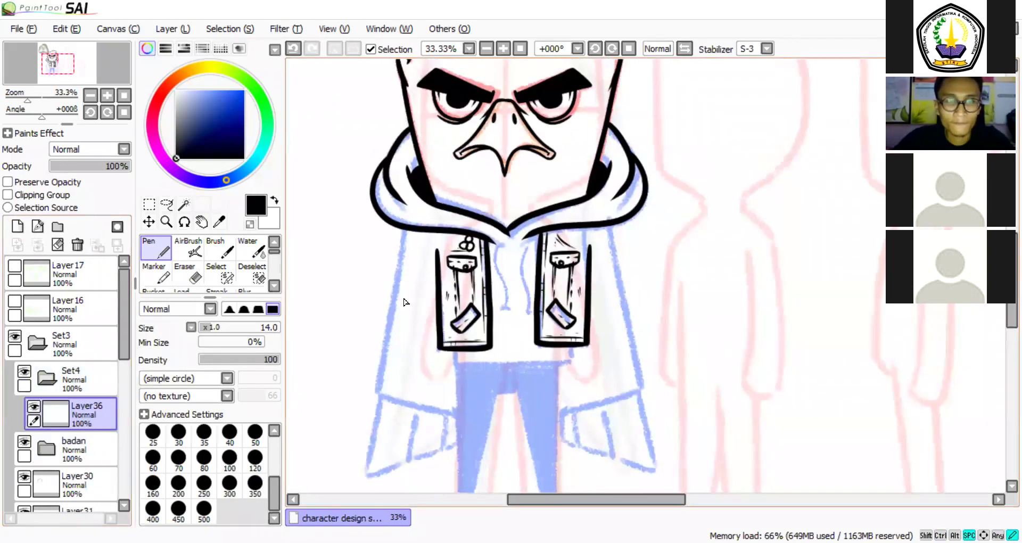
pyautogui.moveTo(405, 258); pyautogui.dragTo(404, 250)
pyautogui.press(']')
pyautogui.press(']')
pyautogui.press(']')
pyautogui.press(']')
pyautogui.press(']')
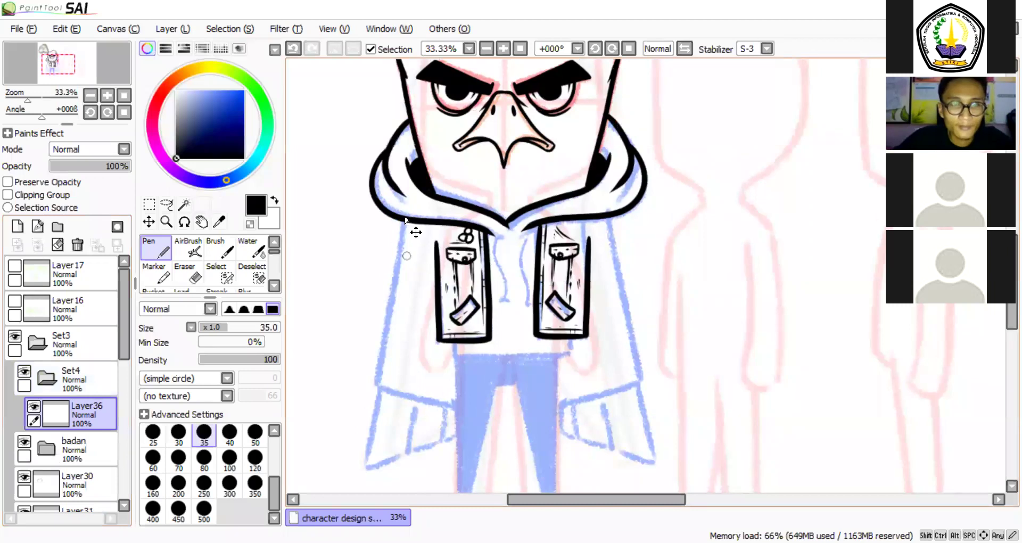
pyautogui.hotkey('ctrl', 's')
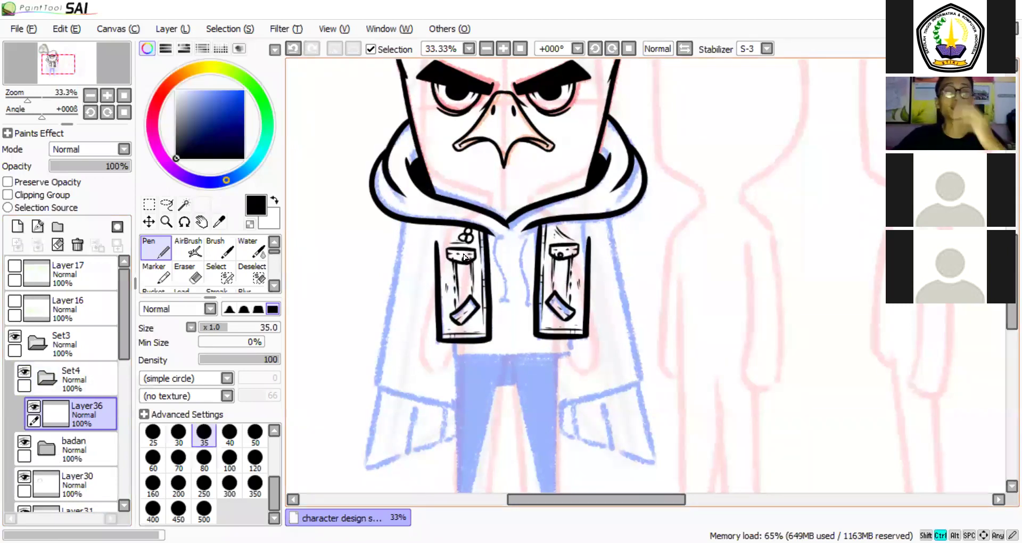
# Ink the left sleeve's outer edge from the hood downward and its slanted hem on the new layer.
pyautogui.moveTo(476, 225); pyautogui.dragTo(461, 256)
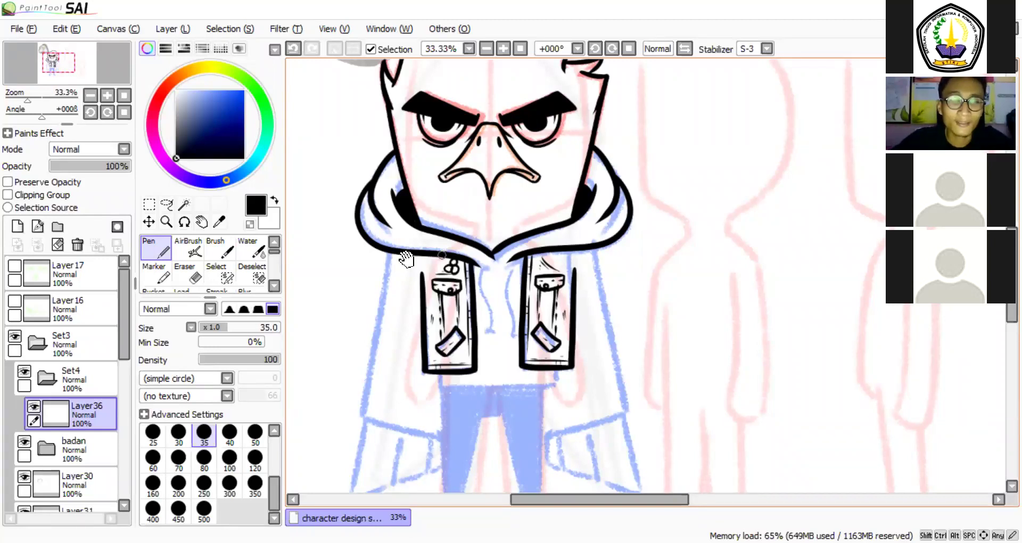
pyautogui.scroll(-2, 341, 213)
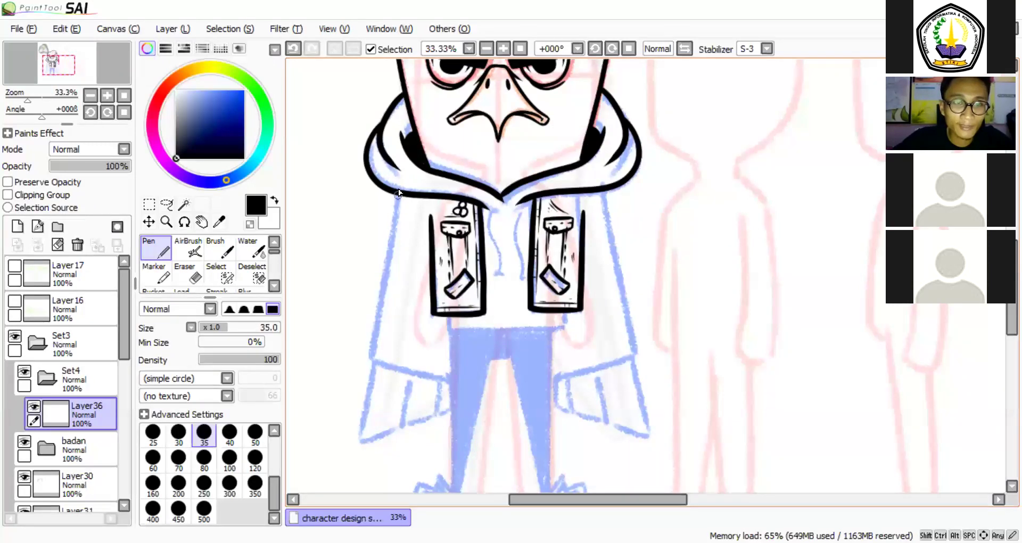
pyautogui.moveTo(398, 195); pyautogui.dragTo(369, 360)
pyautogui.moveTo(447, 385); pyautogui.dragTo(369, 360)
pyautogui.hotkey('ctrl', 'z')
pyautogui.moveTo(430, 379); pyautogui.dragTo(451, 385)
pyautogui.hotkey('ctrl', 'z')
pyautogui.moveTo(370, 362)
pyautogui.mouseDown()
pyautogui.moveTo(451, 379)
pyautogui.moveTo(415, 371)
pyautogui.mouseUp()
pyautogui.hotkey('ctrl', 'z')
pyautogui.hotkey('ctrl', 'y')
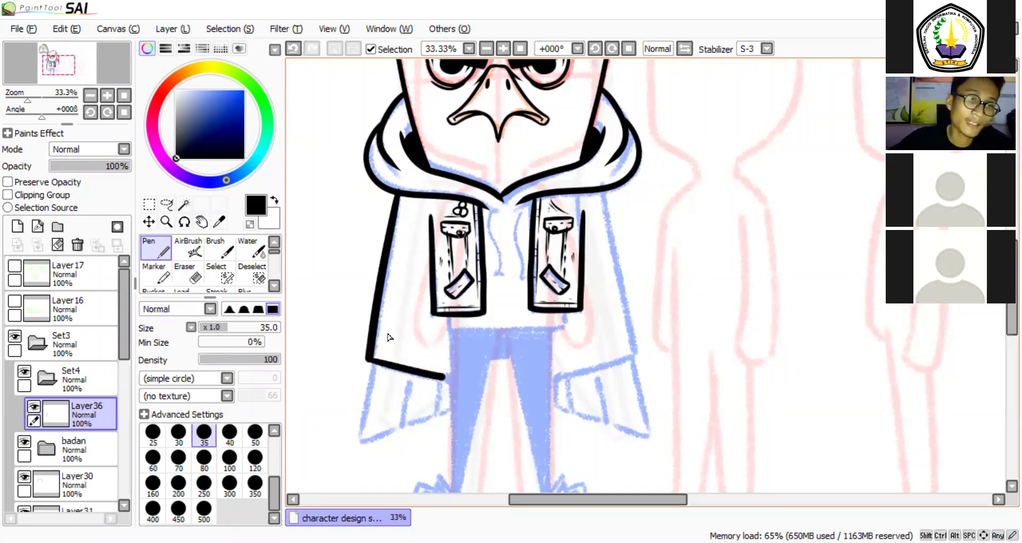
# Add a dashed stitch line above the left sleeve's hem, with short ticks between the stitching and the hem.
pyautogui.moveTo(375, 343); pyautogui.dragTo(440, 360)
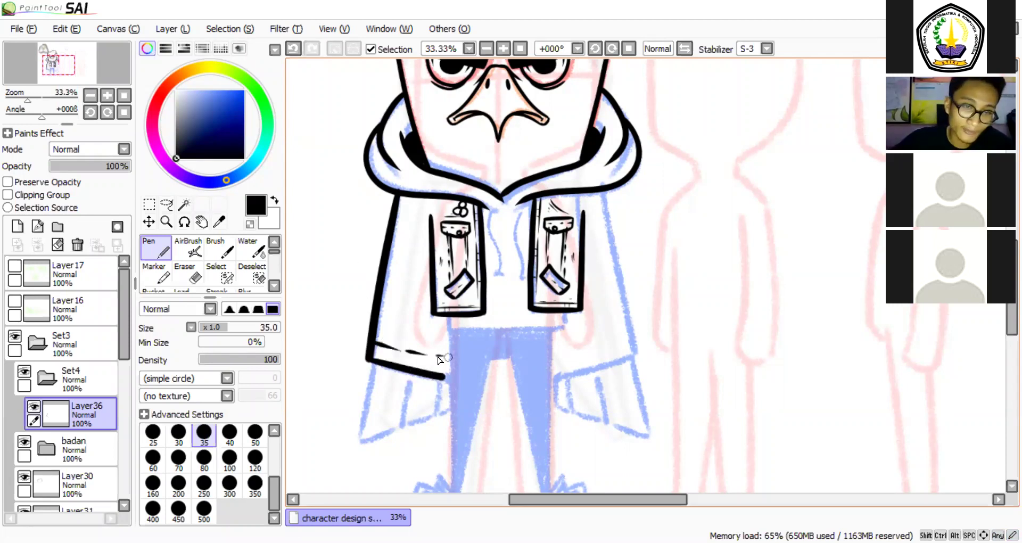
pyautogui.hotkey('ctrl', 'z')
pyautogui.hotkey('ctrl', 'y')
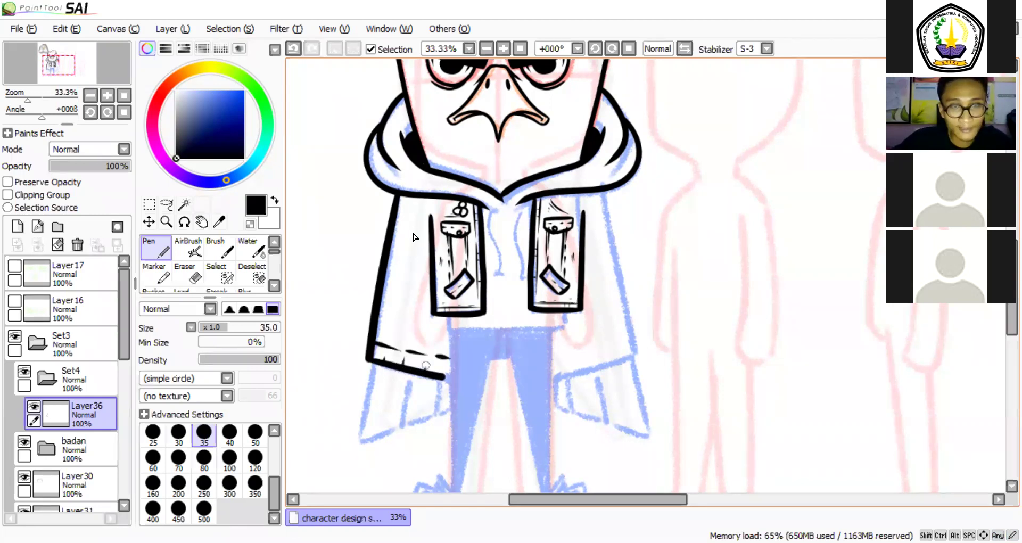
pyautogui.hotkey('ctrl', 'z')
# Expand the badan folder and ink a short fold stroke at the upper outer edge of each jacket panel on Layer34 and Layer35.
pyautogui.click(52, 451)
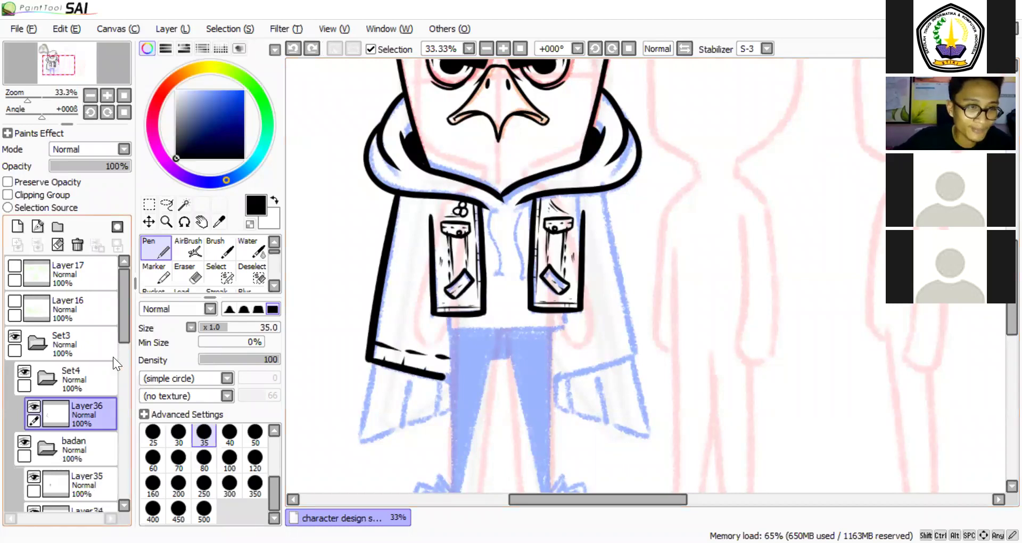
pyautogui.scroll(-3, 40, 474)
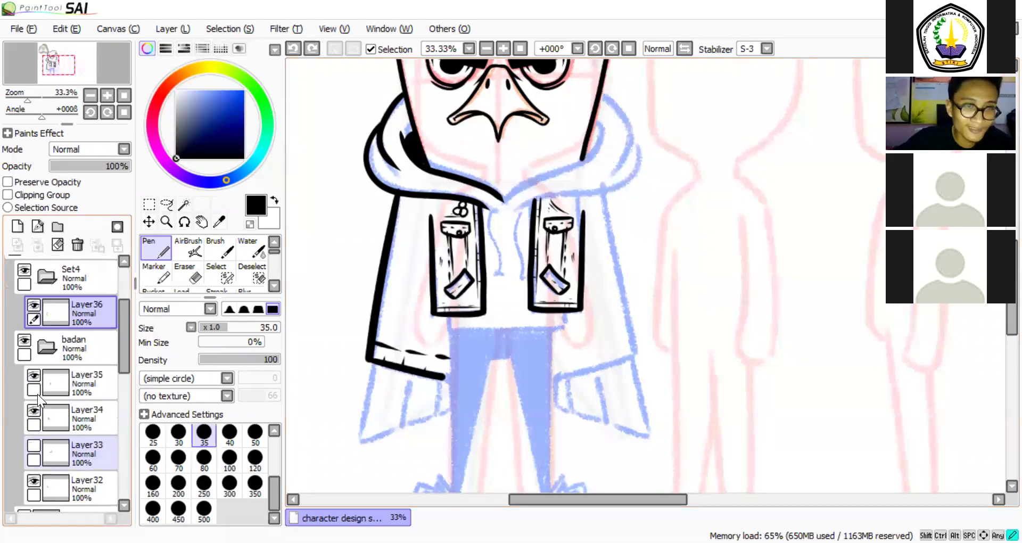
pyautogui.click(33, 409)
pyautogui.click(34, 409)
pyautogui.click(87, 419)
pyautogui.moveTo(425, 220); pyautogui.dragTo(429, 229)
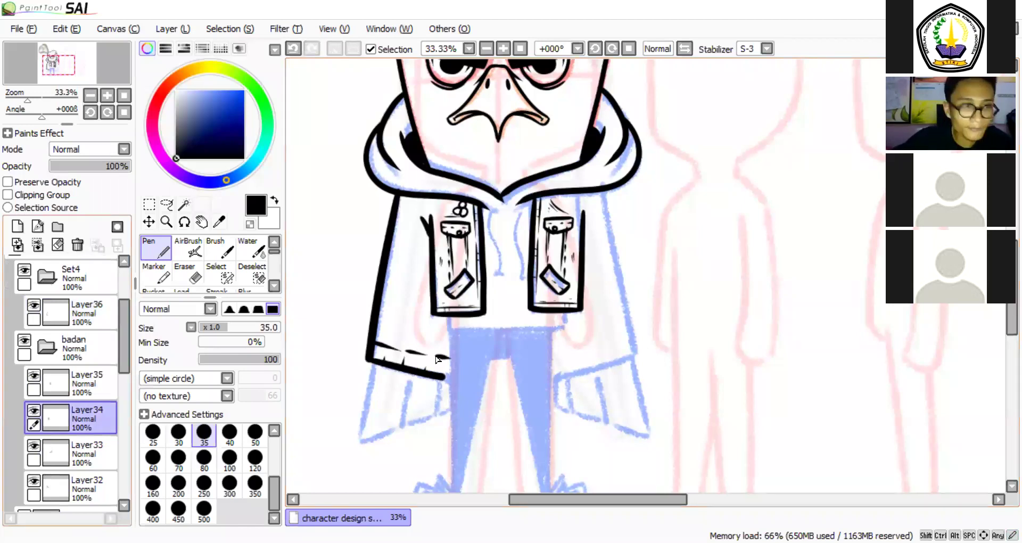
pyautogui.click(86, 384)
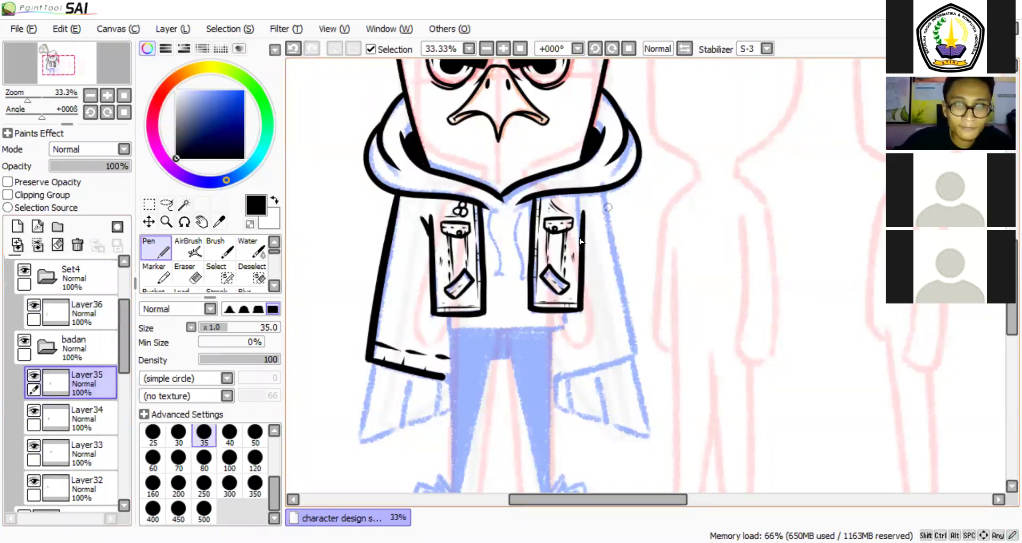
pyautogui.moveTo(591, 214); pyautogui.dragTo(585, 227)
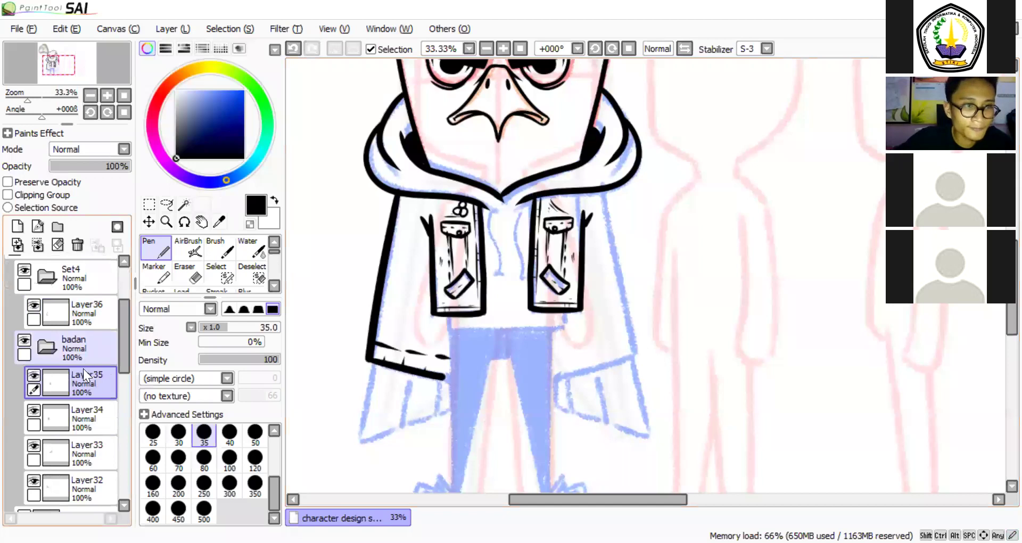
# Add curved fold strokes along the lower left sleeve and a few short ones near its top on Layer36.
pyautogui.keyDown('ctrl'); pyautogui.keyDown('shift'); pyautogui.click(386, 257); pyautogui.keyUp('shift'); pyautogui.keyUp('ctrl')
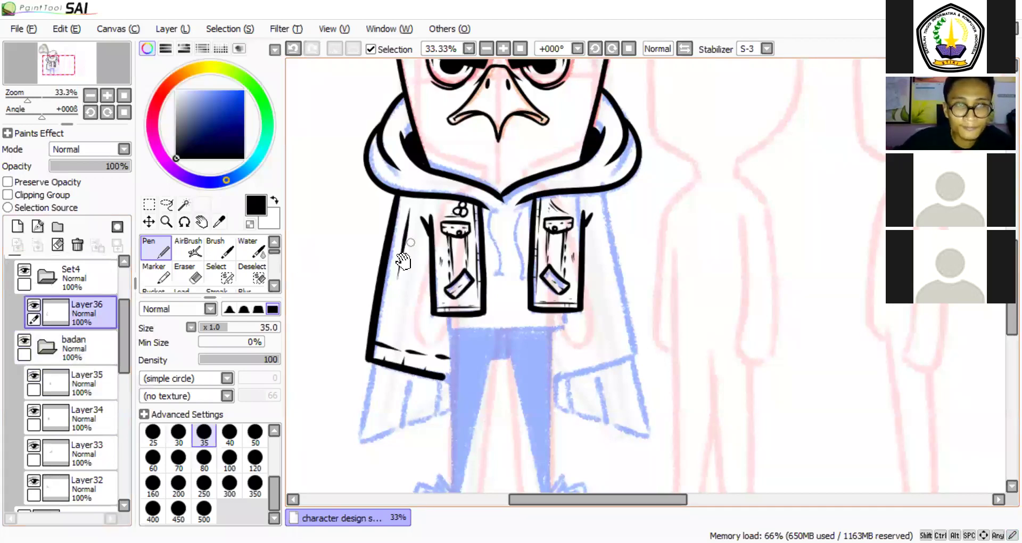
pyautogui.moveTo(406, 267); pyautogui.dragTo(401, 245)
pyautogui.moveTo(388, 289)
pyautogui.mouseDown()
pyautogui.moveTo(400, 237)
pyautogui.moveTo(433, 308)
pyautogui.mouseUp()
pyautogui.hotkey('ctrl', 'z')
pyautogui.moveTo(395, 243); pyautogui.dragTo(431, 301)
pyautogui.moveTo(394, 273); pyautogui.dragTo(402, 289)
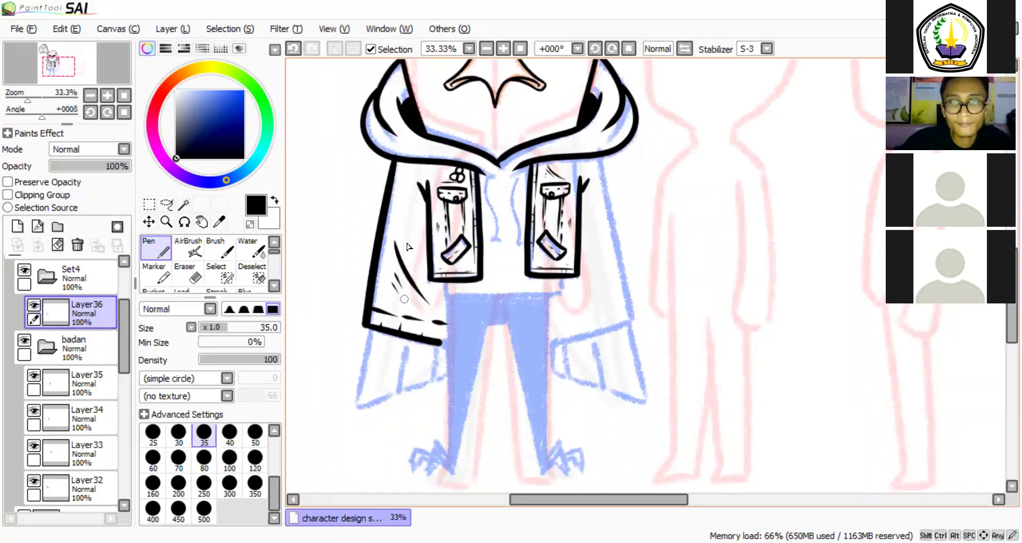
pyautogui.moveTo(407, 207)
pyautogui.mouseDown()
pyautogui.moveTo(417, 245)
pyautogui.moveTo(396, 217)
pyautogui.mouseUp()
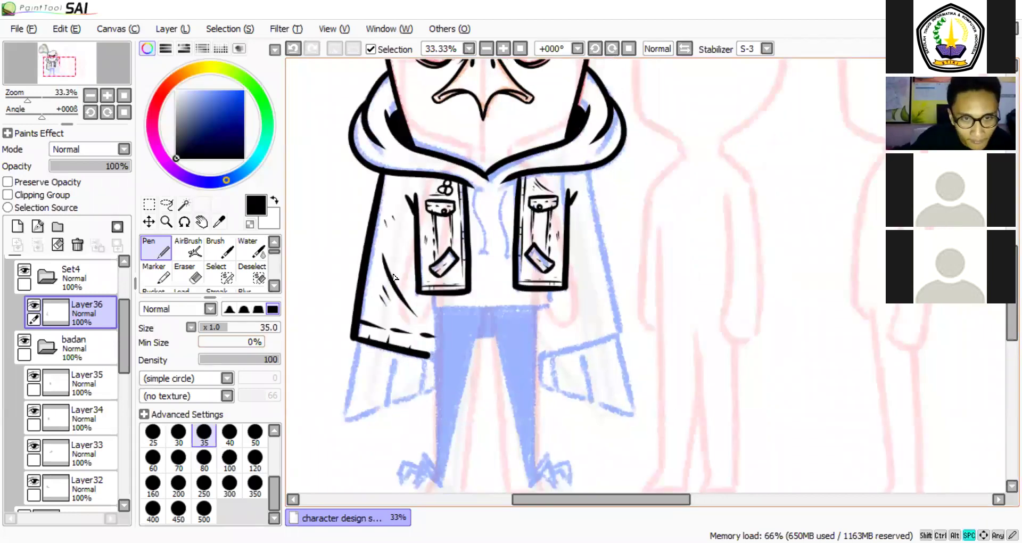
# Ink the wing feathers hanging below the left sleeve's hem, with thin vertical detail strokes inside them.
pyautogui.moveTo(359, 338); pyautogui.dragTo(392, 272)
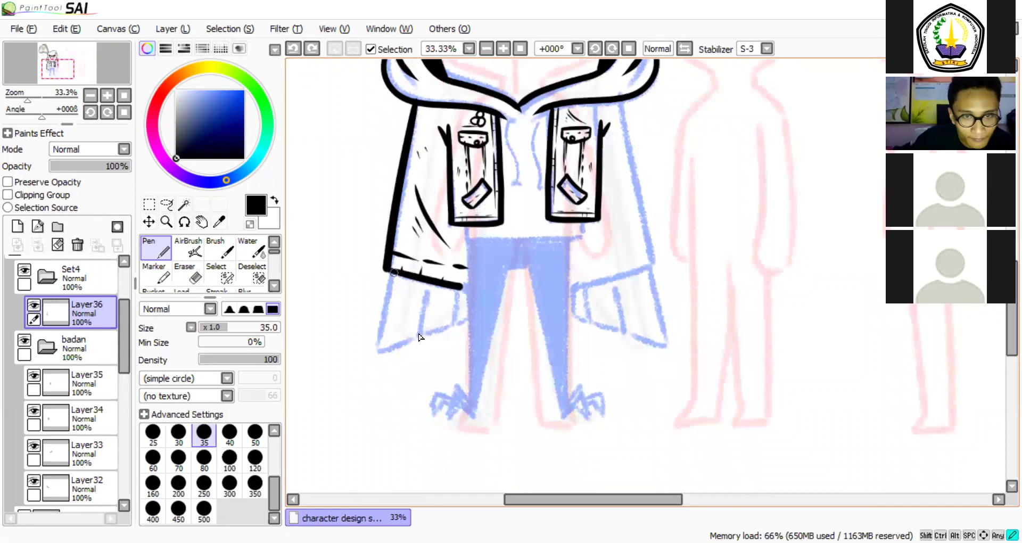
pyautogui.moveTo(394, 273); pyautogui.dragTo(421, 336)
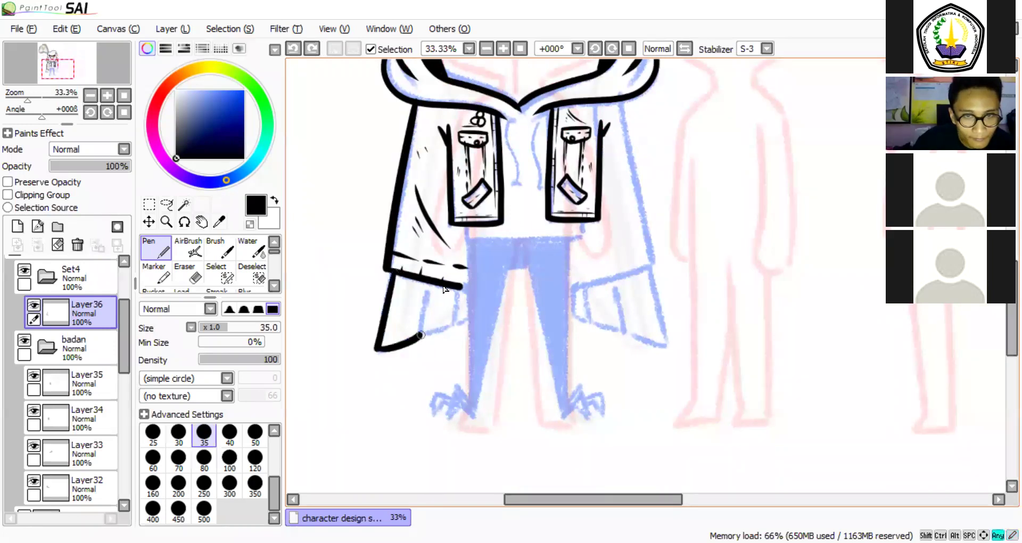
pyautogui.moveTo(430, 283); pyautogui.dragTo(448, 324)
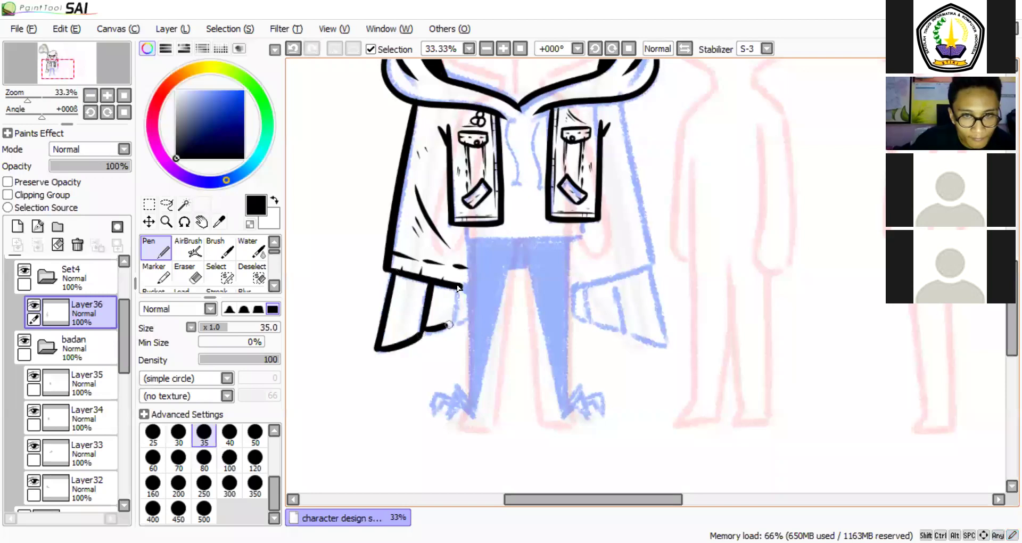
pyautogui.moveTo(458, 286); pyautogui.dragTo(464, 318)
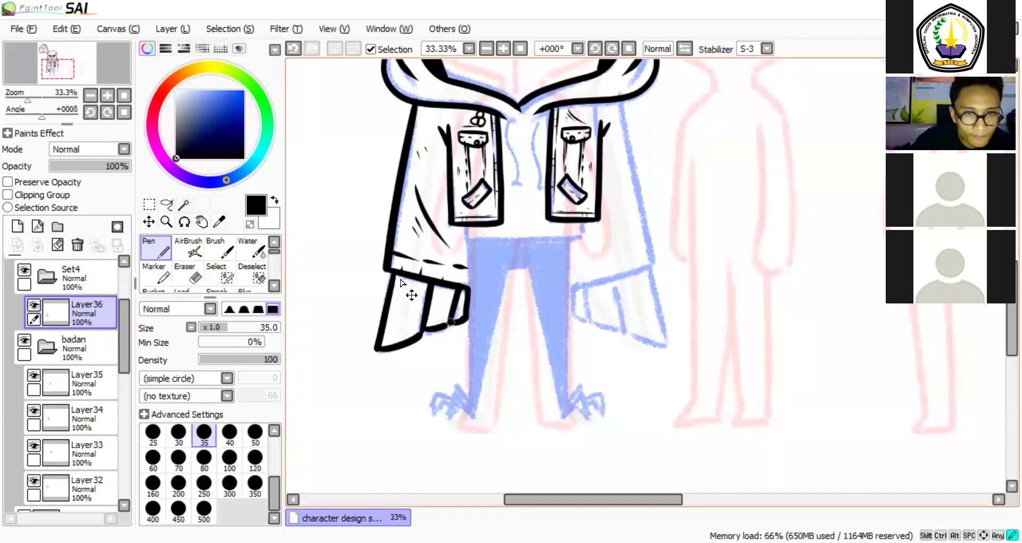
pyautogui.moveTo(391, 334)
pyautogui.mouseDown()
pyautogui.moveTo(411, 277)
pyautogui.moveTo(406, 320)
pyautogui.mouseUp()
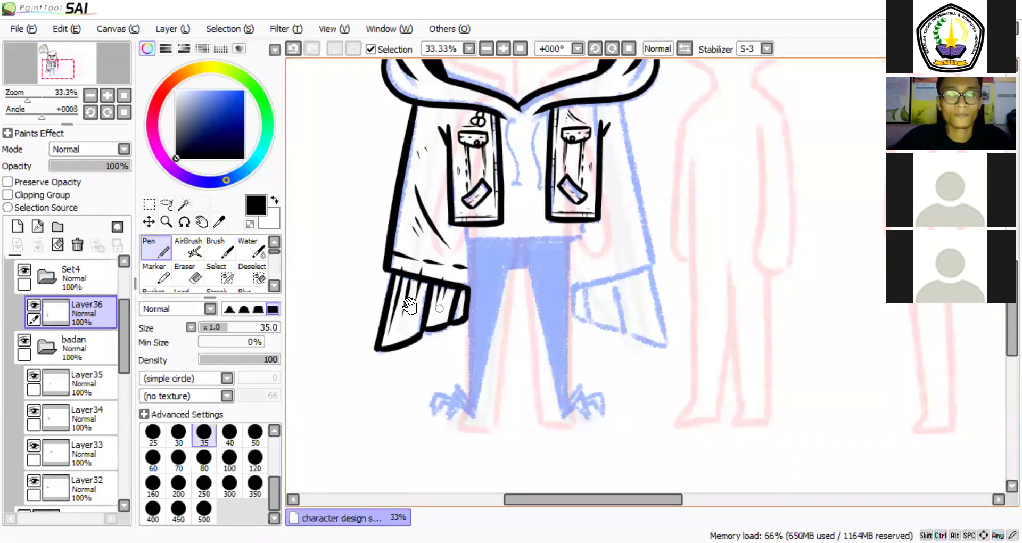
# Duplicate the inked left sleeve and feathers, flip the copy horizontally and place it as the right sleeve.
pyautogui.moveTo(409, 306); pyautogui.dragTo(361, 435)
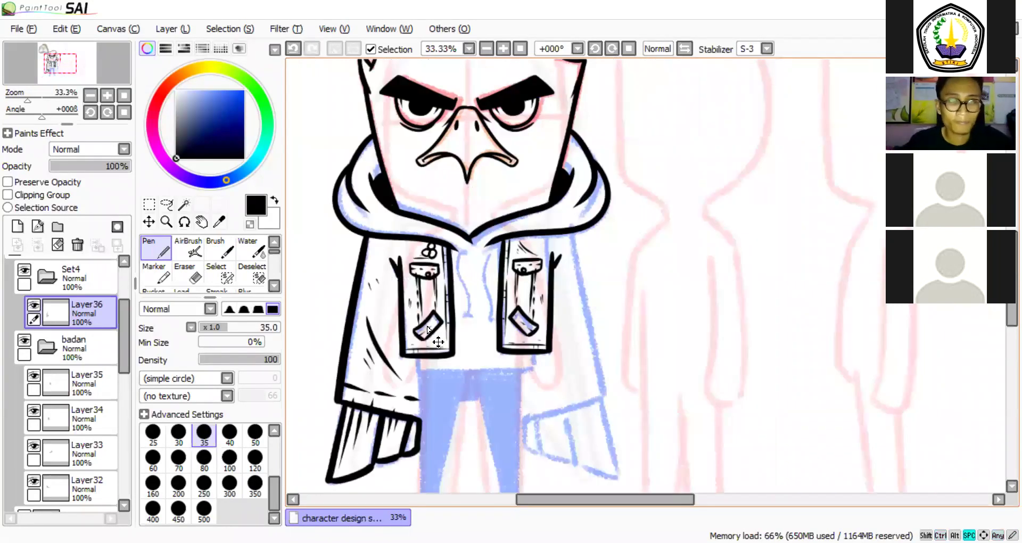
pyautogui.moveTo(429, 331); pyautogui.dragTo(420, 331)
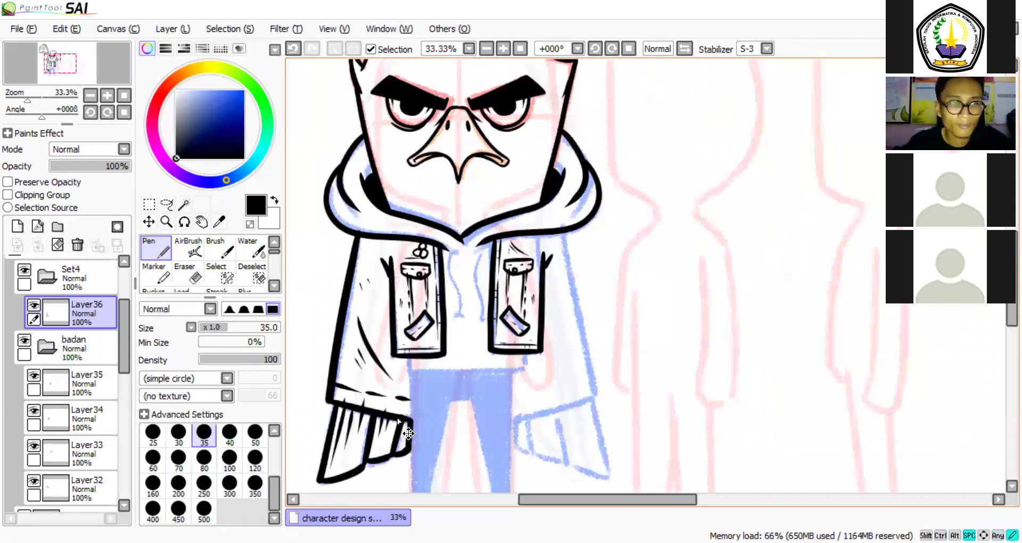
pyautogui.scroll(-1, 367, 382)
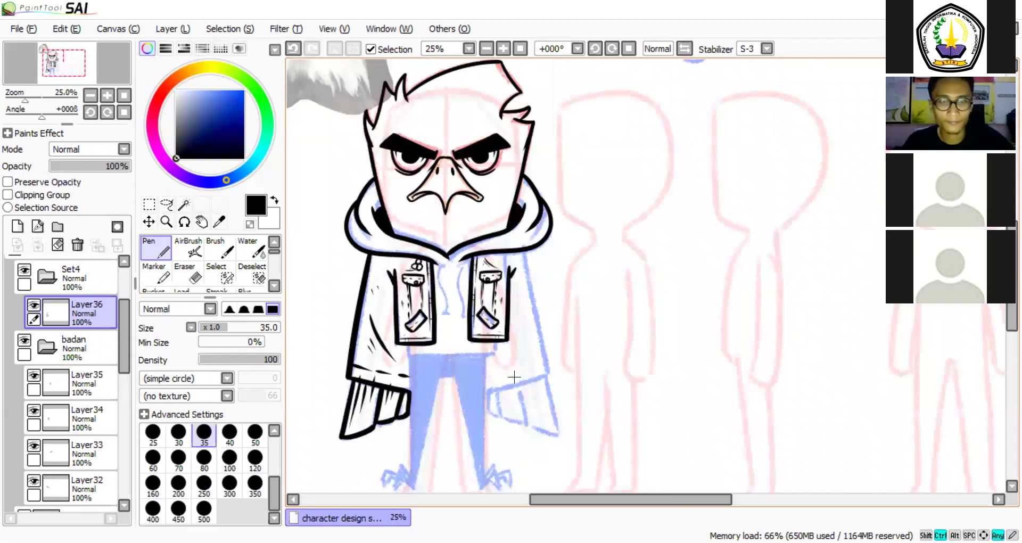
pyautogui.hotkey('ctrl', 'v')
pyautogui.hotkey('ctrl', 't')
pyautogui.moveTo(392, 341); pyautogui.dragTo(543, 340)
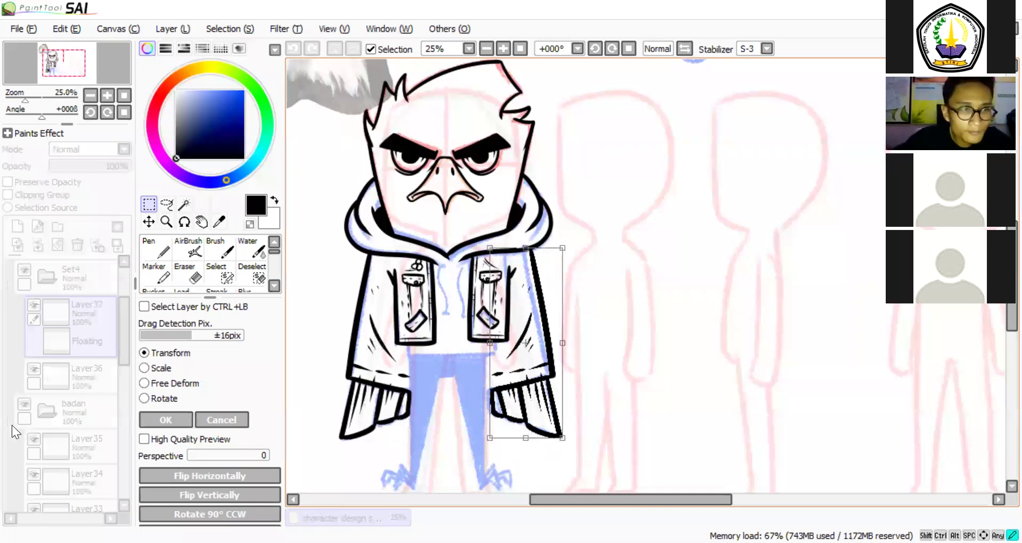
pyautogui.press('Return')
# Ink the shirt's bottom hem and the two hood drawstrings at pen size 25 on a new layer in the badan folder.
pyautogui.scroll(1, 443, 438)
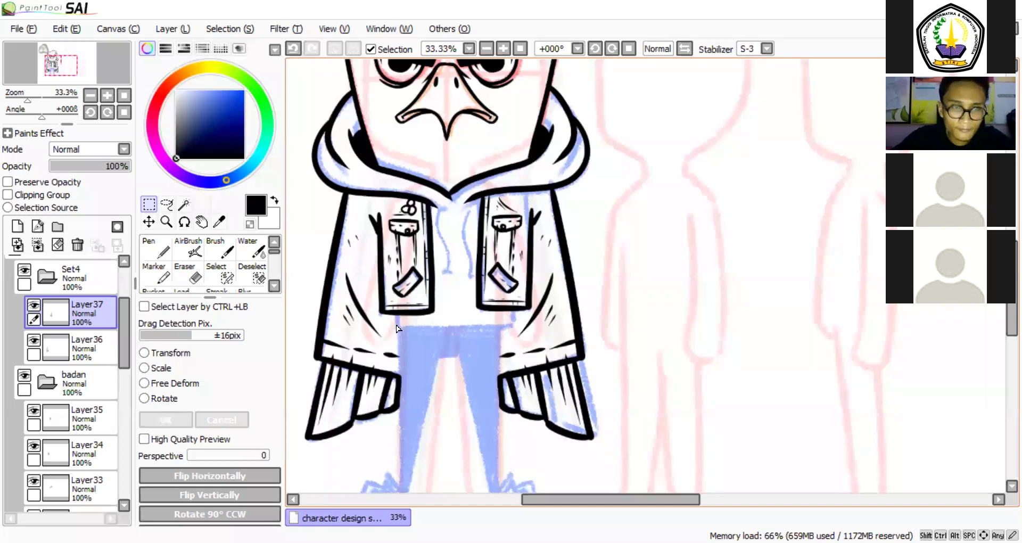
pyautogui.hotkey('ctrl', 'shift', 'n')
pyautogui.press('n')
pyautogui.keyDown('shift'); pyautogui.click(509, 322); pyautogui.keyUp('shift')
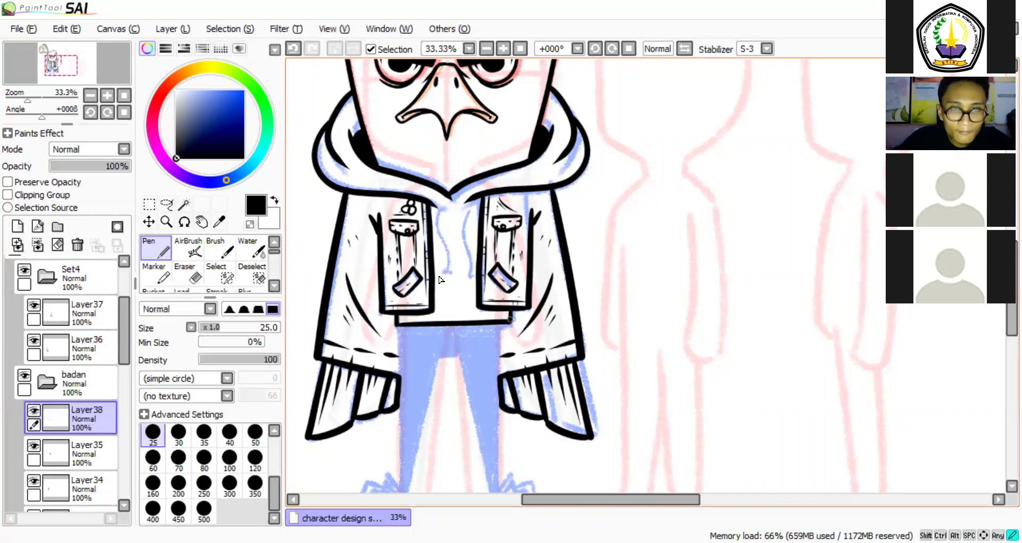
pyautogui.moveTo(438, 207); pyautogui.dragTo(442, 277)
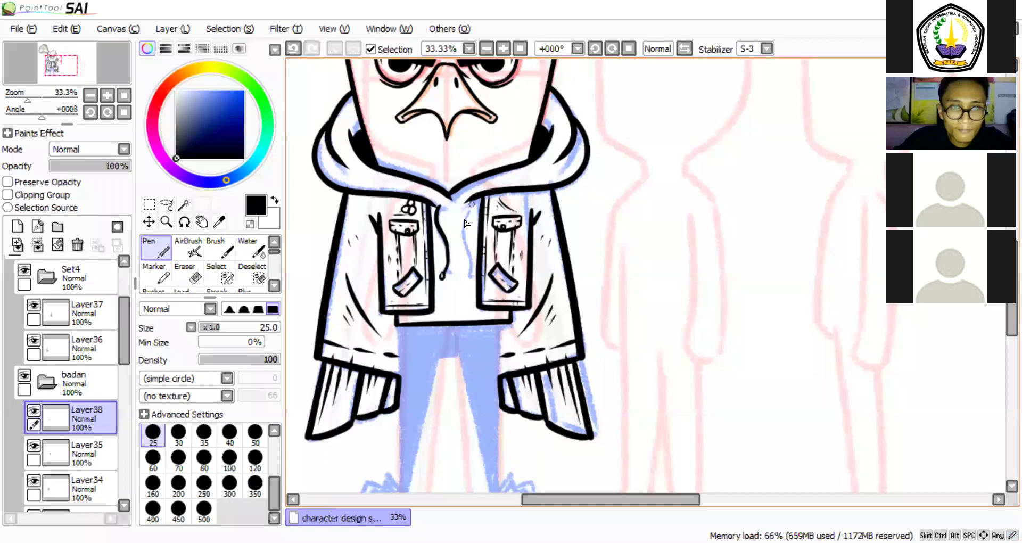
pyautogui.moveTo(471, 202); pyautogui.dragTo(461, 295)
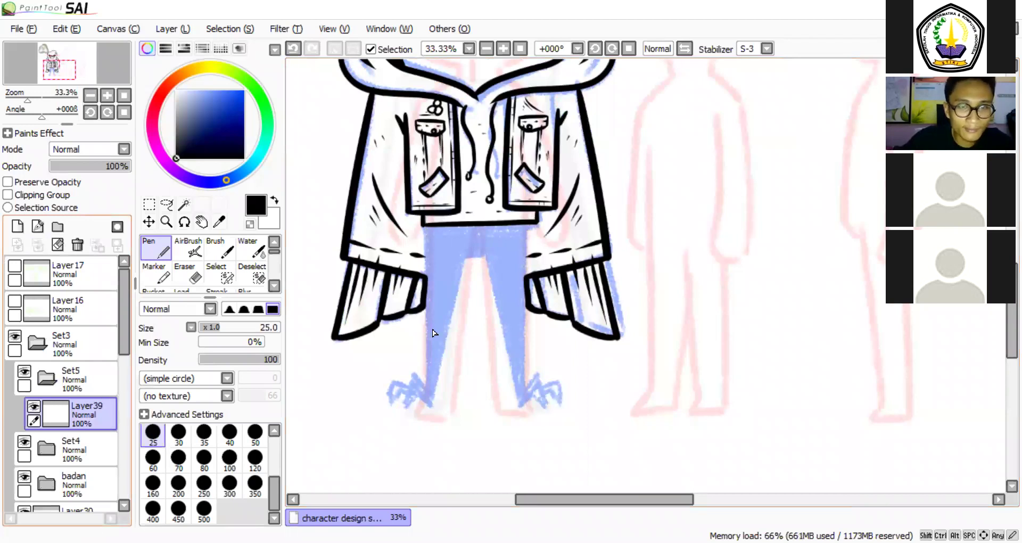
# Outline the trousers on Layer39 with two legs tapering to points and a short crotch line between them.
pyautogui.moveTo(425, 228); pyautogui.dragTo(429, 387)
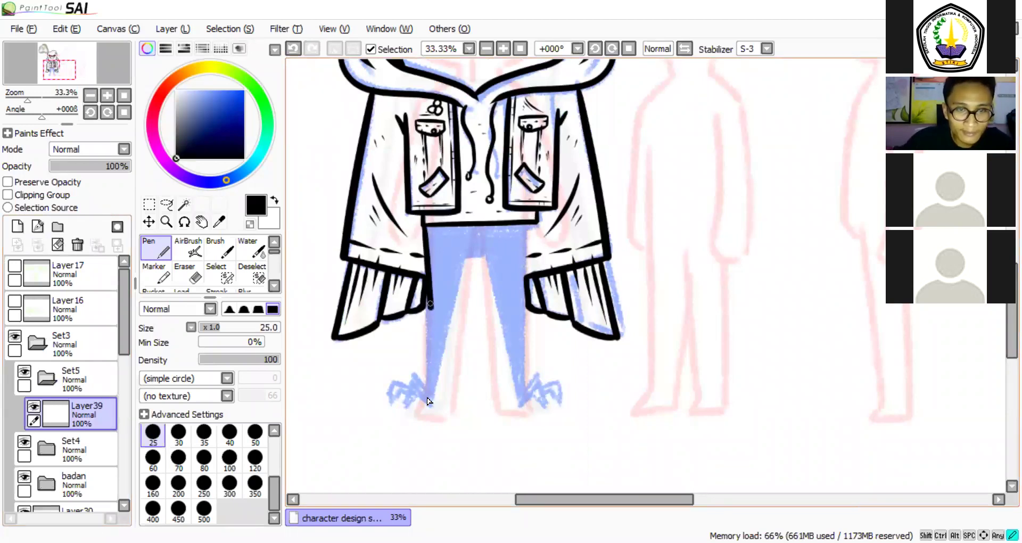
pyautogui.keyDown('shift'); pyautogui.click(464, 264); pyautogui.keyUp('shift')
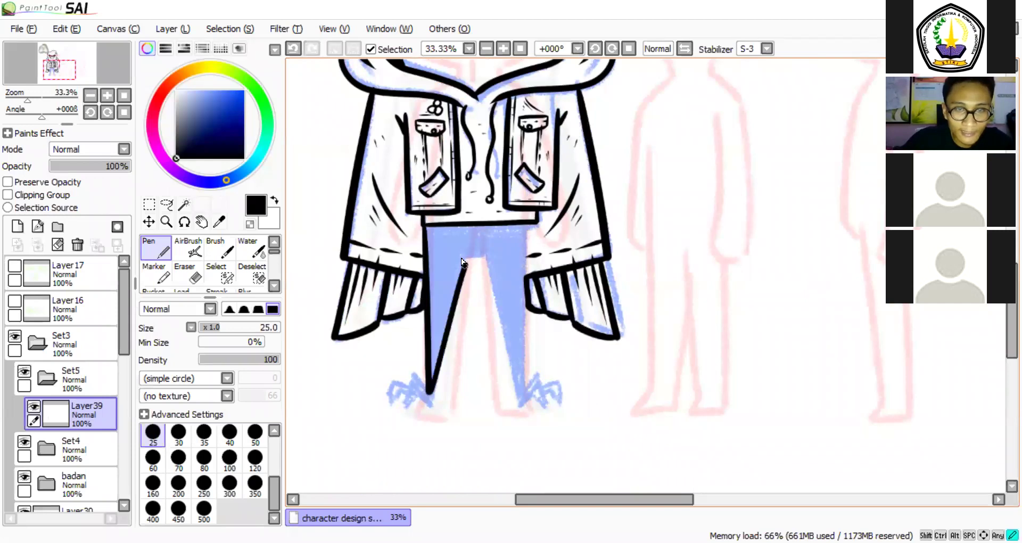
pyautogui.keyDown('shift'); pyautogui.click(487, 261); pyautogui.keyUp('shift')
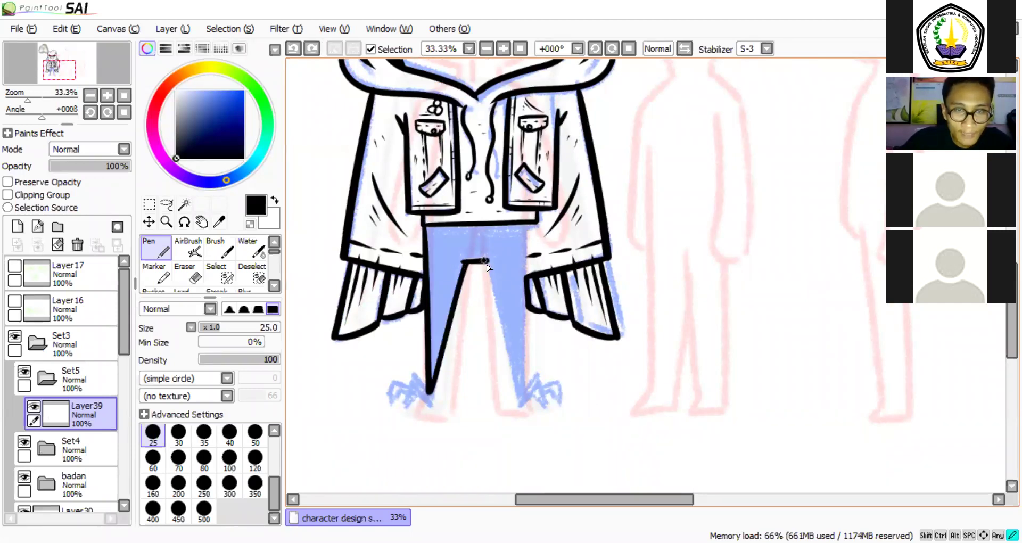
pyautogui.moveTo(486, 260); pyautogui.dragTo(518, 400)
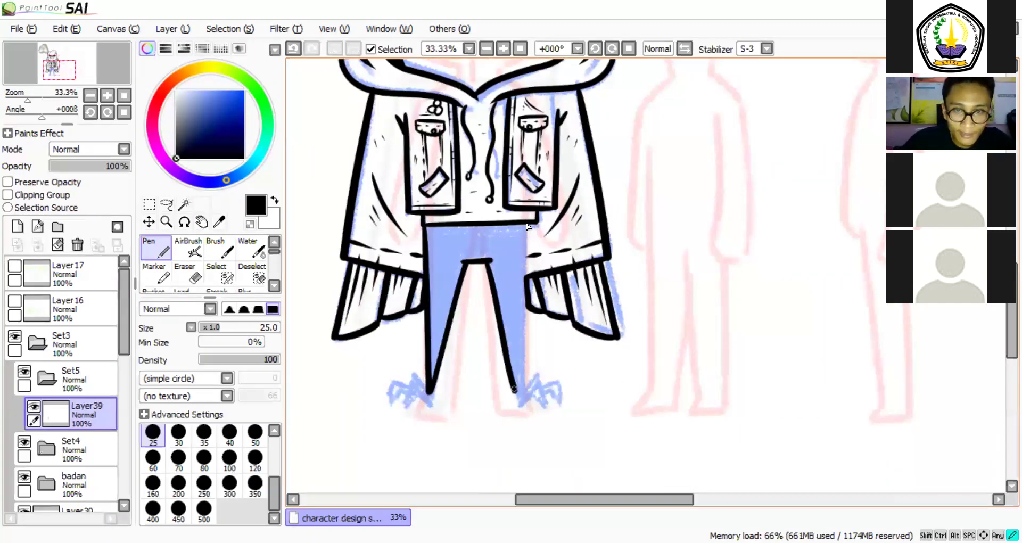
pyautogui.moveTo(529, 228); pyautogui.dragTo(521, 402)
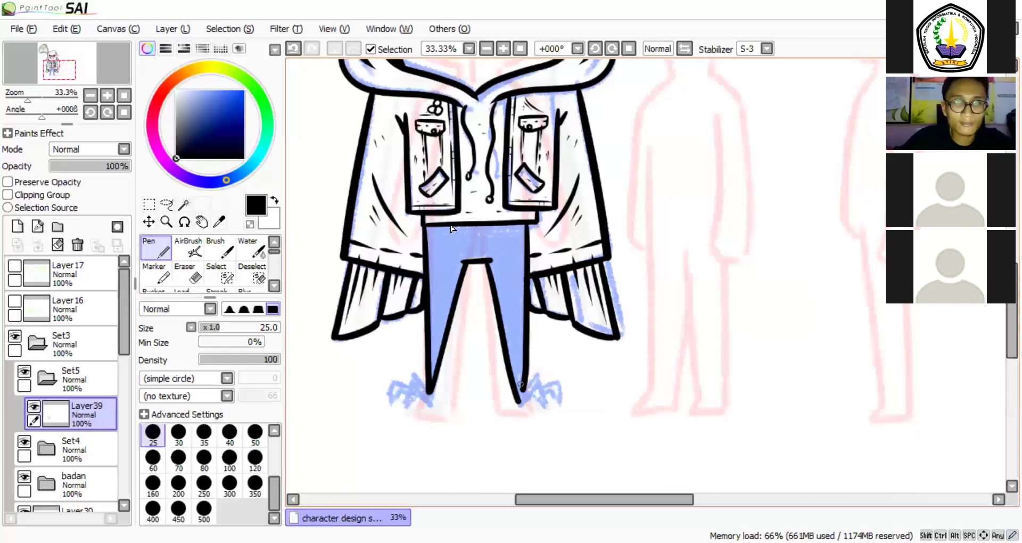
pyautogui.hotkey('ctrl', 'z')
pyautogui.hotkey('ctrl', 'y')
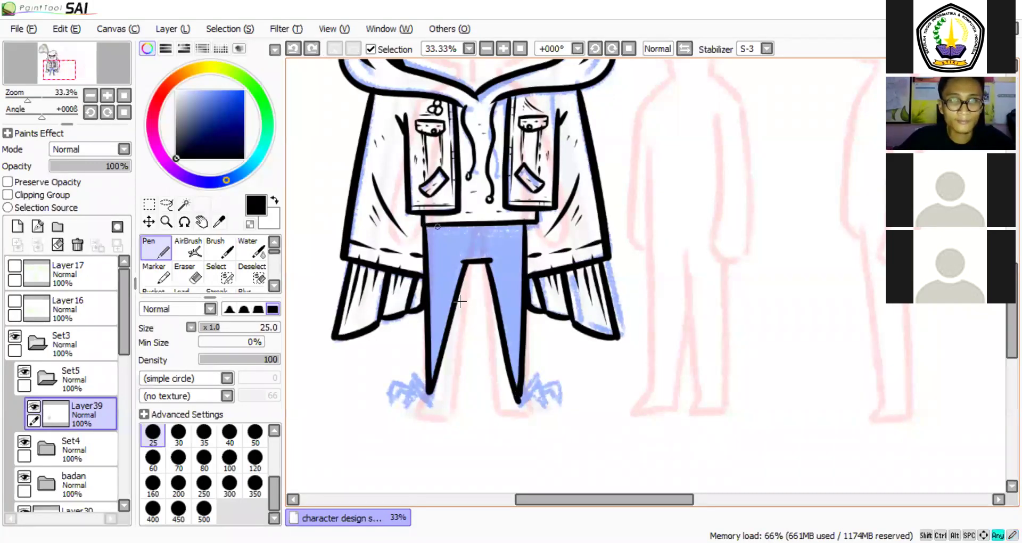
pyautogui.hotkey('ctrl', 'y')
# Select the trousers' interior with the Magic Wand, fill it with black and clear the selection.
pyautogui.press('w')
pyautogui.click(436, 367)
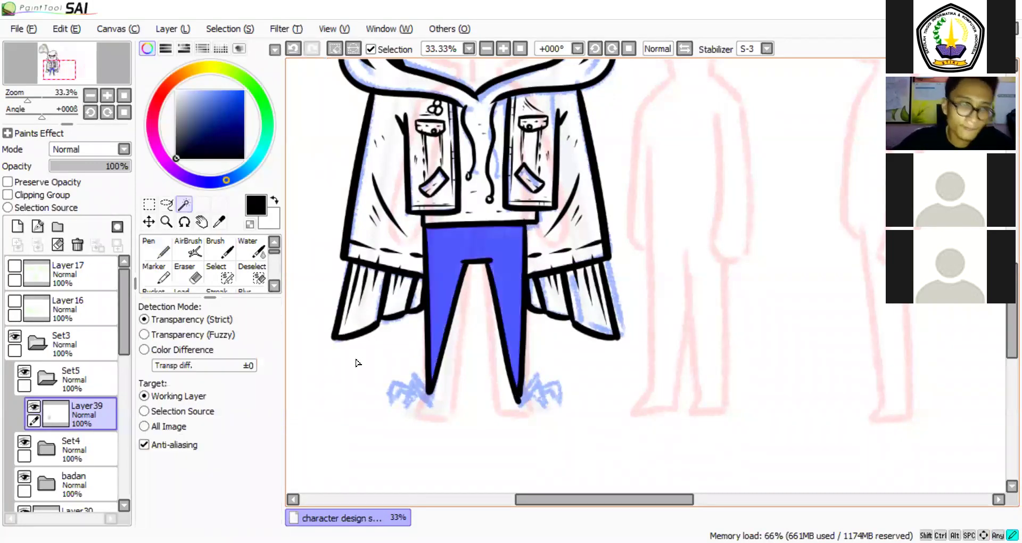
pyautogui.hotkey('ctrl', 'f')
pyautogui.hotkey('ctrl', 'd')
pyautogui.press('b')
pyautogui.moveTo(432, 401); pyautogui.dragTo(430, 427)
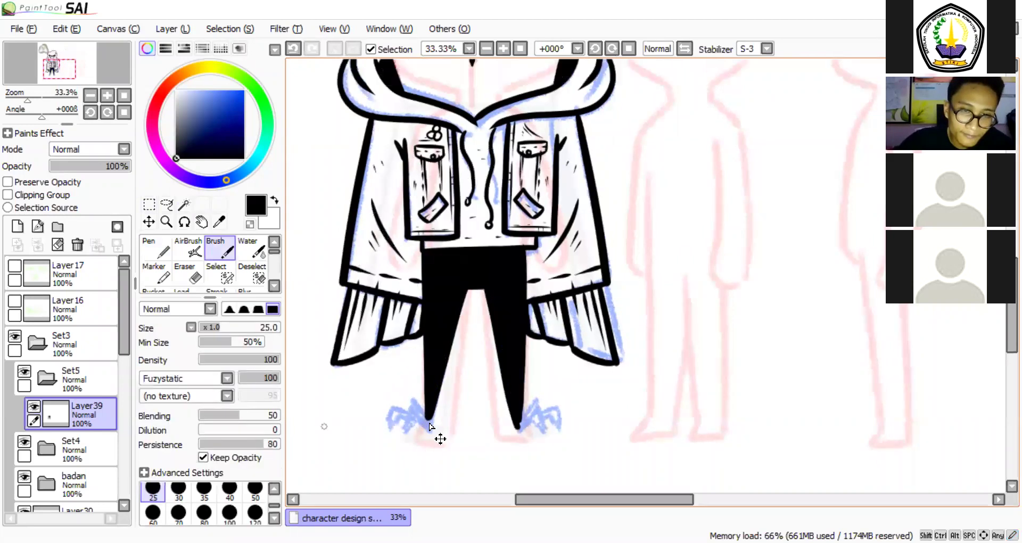
pyautogui.hotkey('ctrl', 'z')
pyautogui.press('n')
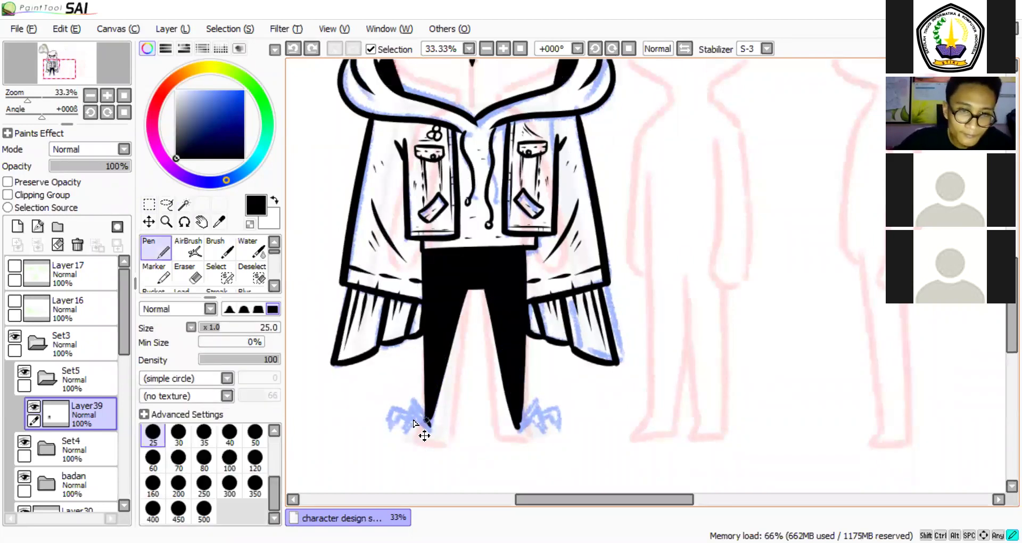
pyautogui.moveTo(403, 426)
pyautogui.mouseDown()
pyautogui.moveTo(429, 402)
pyautogui.moveTo(406, 399)
pyautogui.moveTo(428, 424)
pyautogui.mouseUp()
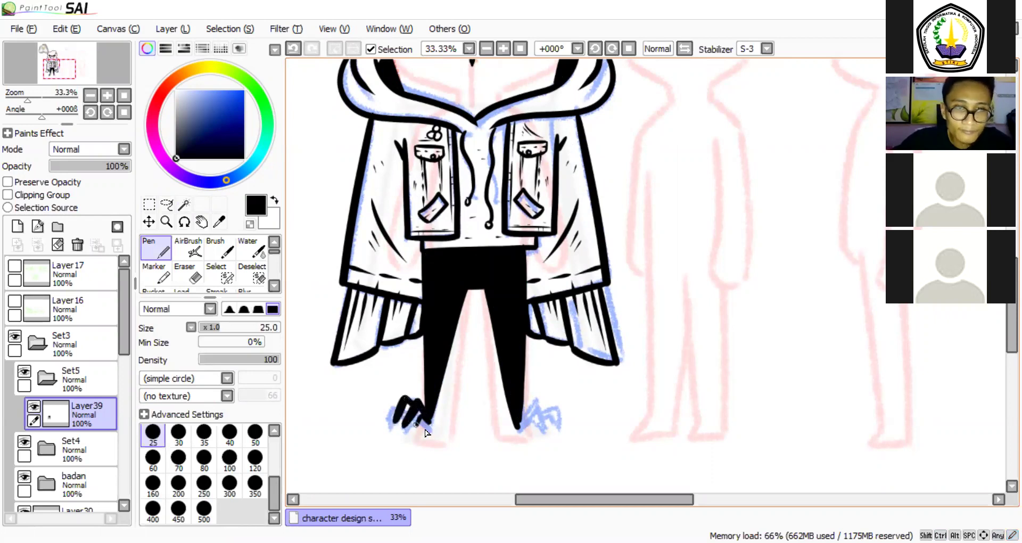
pyautogui.hotkey('ctrl', 'z')
pyautogui.hotkey('ctrl', 'z')
pyautogui.hotkey('ctrl', 'z')
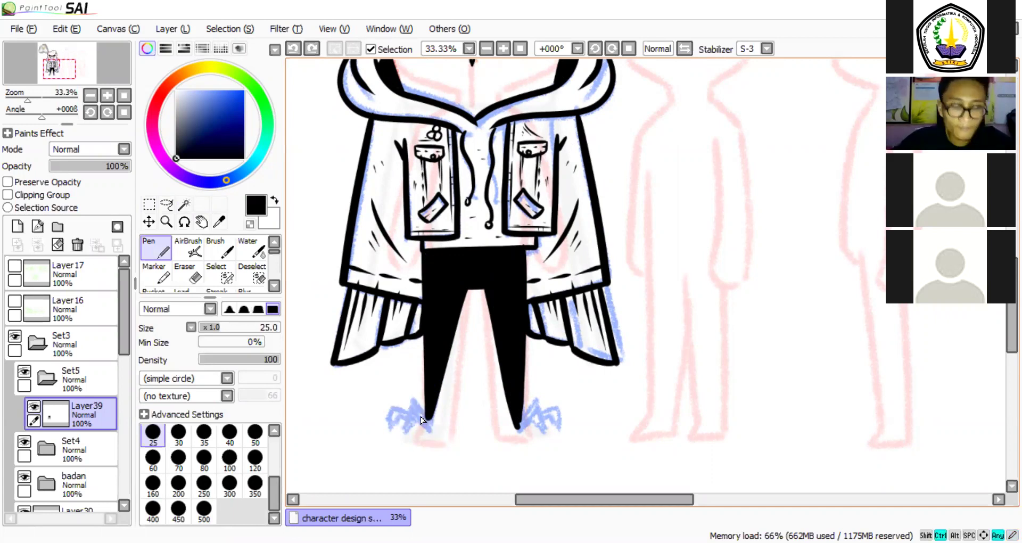
pyautogui.press('b')
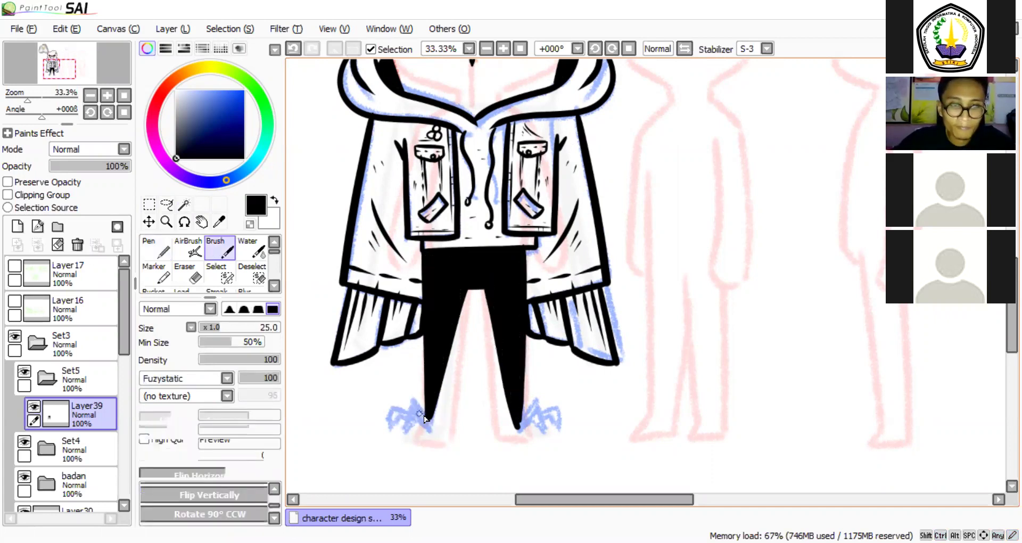
# Ink the left foot's claws at the tip of the left leg with the Pen at size 25.
pyautogui.press('n')
pyautogui.moveTo(428, 423)
pyautogui.mouseDown()
pyautogui.moveTo(416, 409)
pyautogui.moveTo(424, 424)
pyautogui.mouseUp()
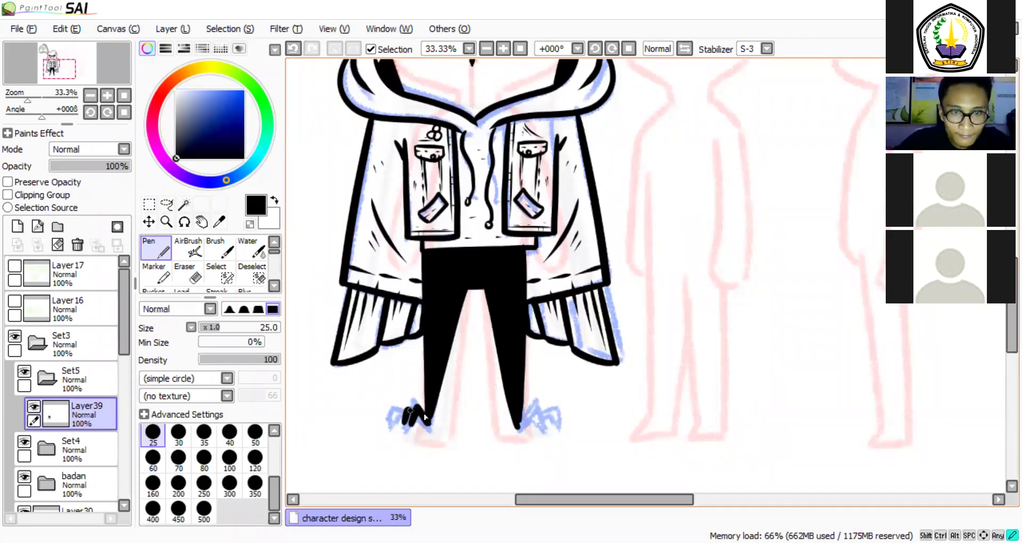
pyautogui.moveTo(400, 413)
pyautogui.mouseDown()
pyautogui.moveTo(384, 410)
pyautogui.moveTo(384, 421)
pyautogui.mouseUp()
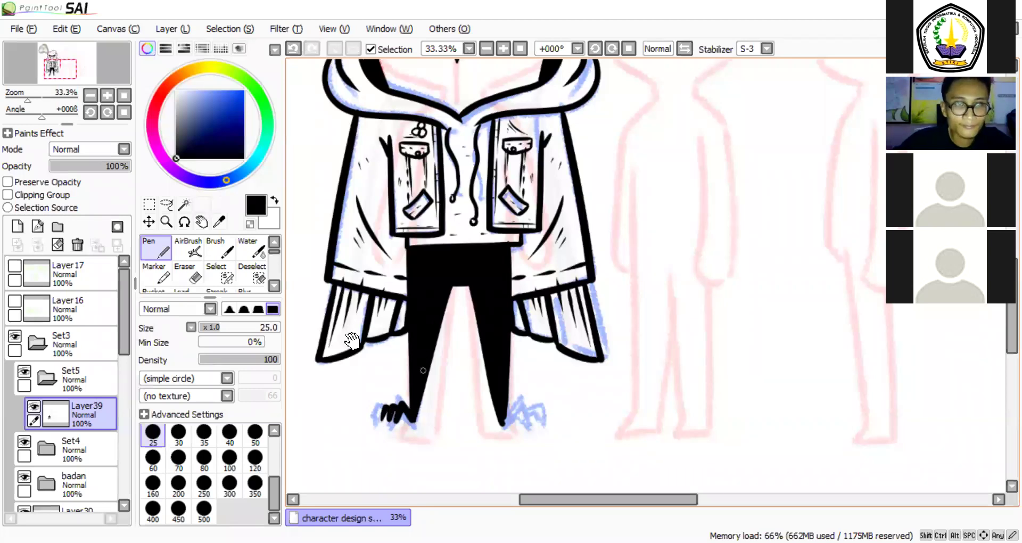
# Copy the left foot's claws, flip the copy horizontally and place it at the tip of the right leg.
pyautogui.moveTo(387, 337); pyautogui.dragTo(372, 395)
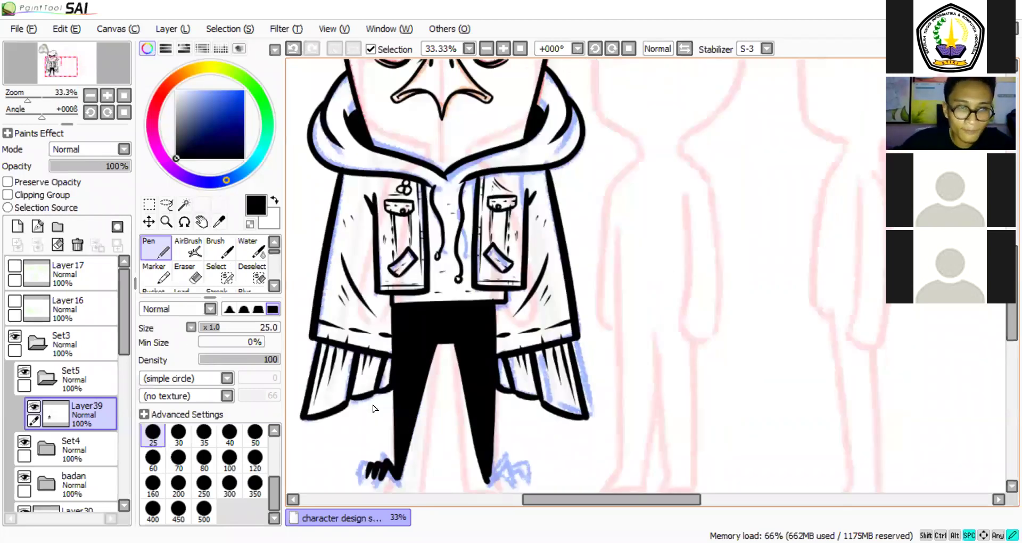
pyautogui.moveTo(405, 432); pyautogui.dragTo(405, 383)
pyautogui.click(167, 205)
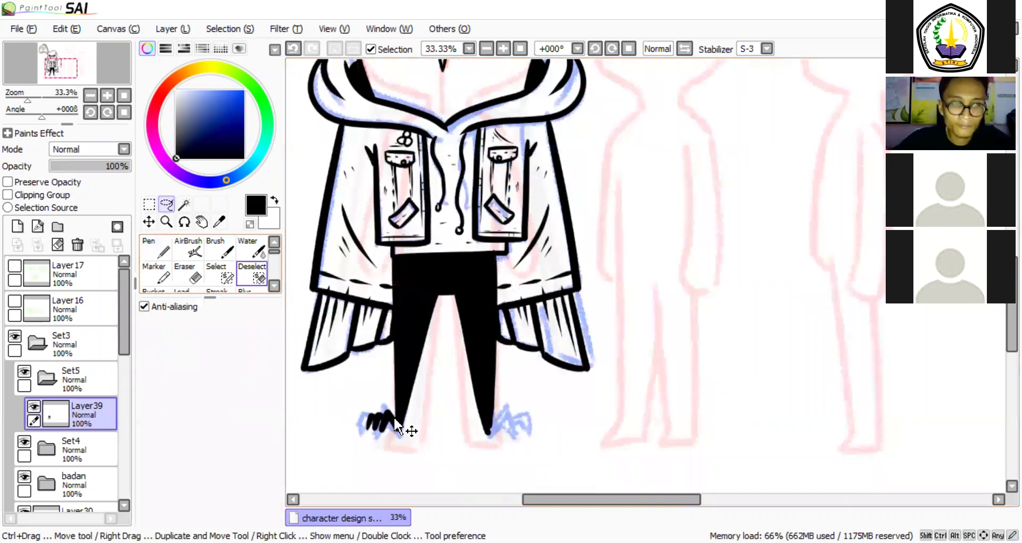
pyautogui.moveTo(384, 397); pyautogui.dragTo(406, 431)
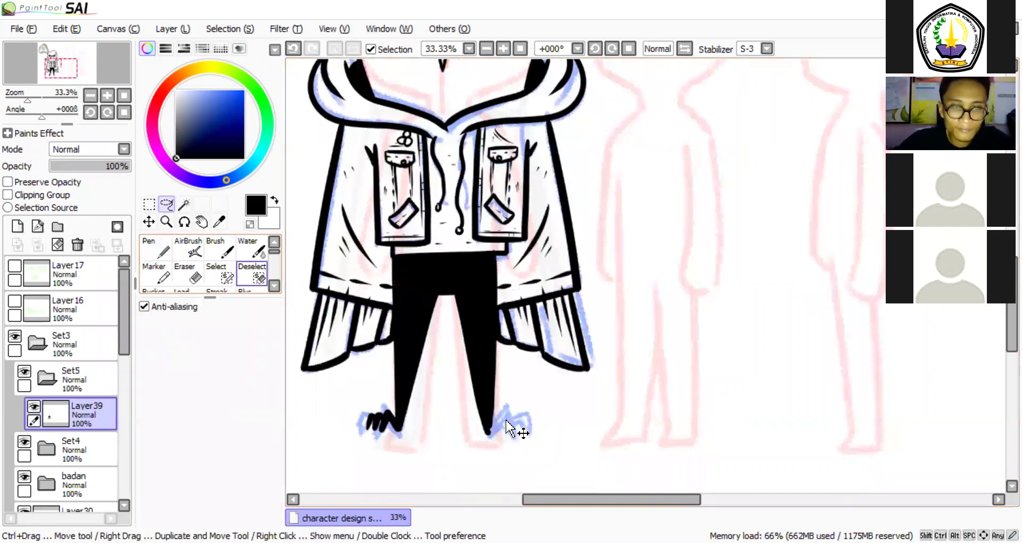
pyautogui.hotkey('ctrl', 't')
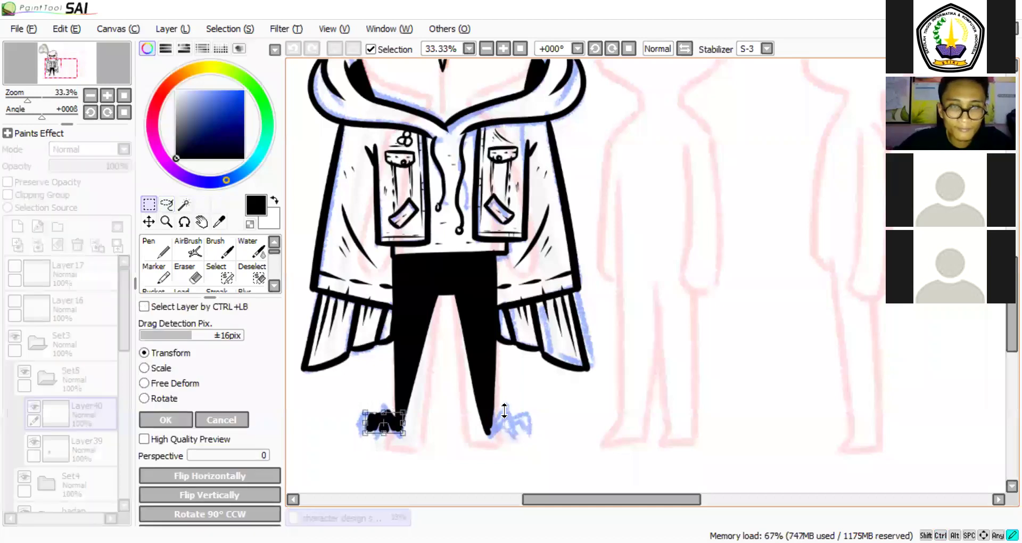
pyautogui.moveTo(391, 422); pyautogui.dragTo(512, 423)
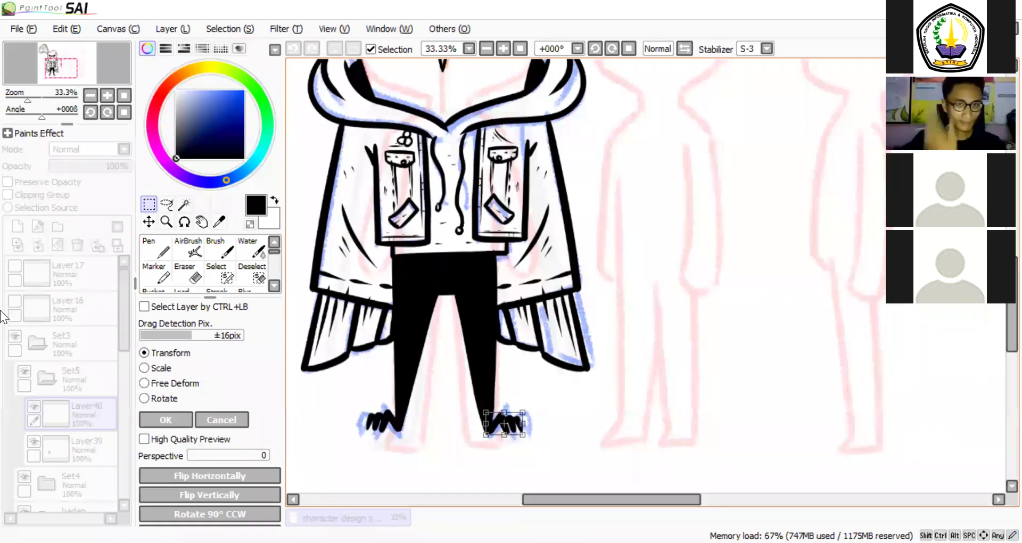
pyautogui.press('Return')
# Review the whole inked character and look through the layer list down to the lowest layers.
pyautogui.scroll(-2, 490, 374)
pyautogui.scroll(-3, 61, 444)
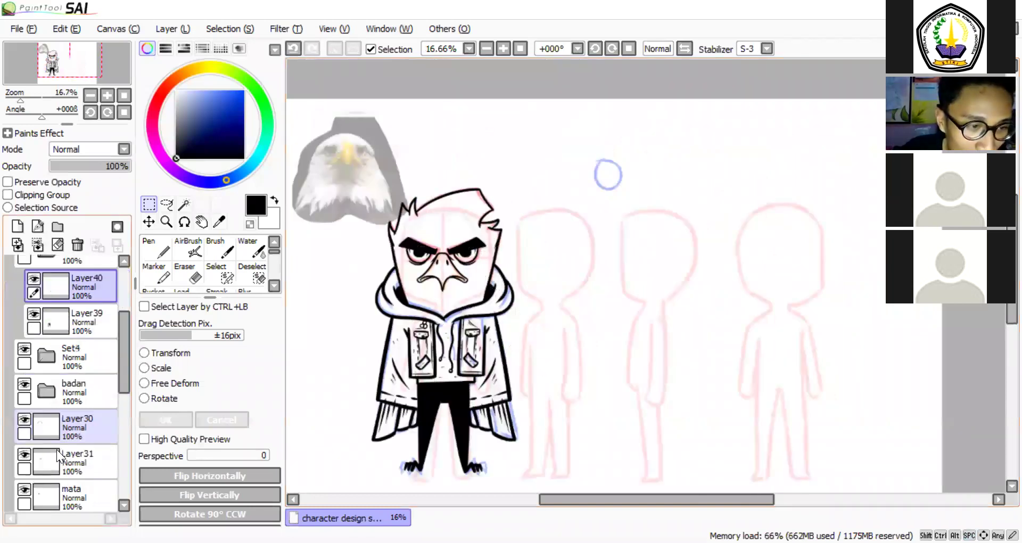
pyautogui.scroll(-5, 59, 457)
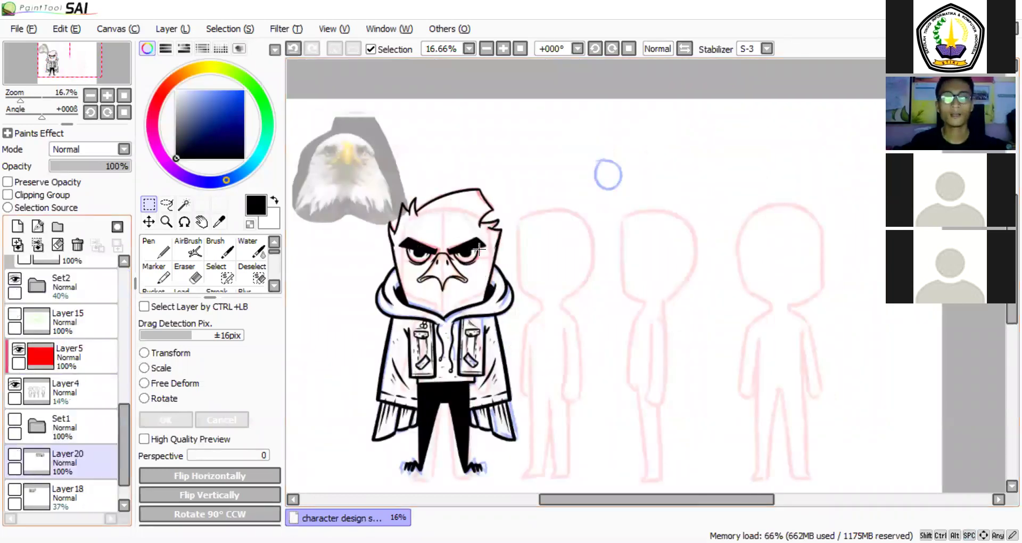
pyautogui.scroll(-1, 499, 274)
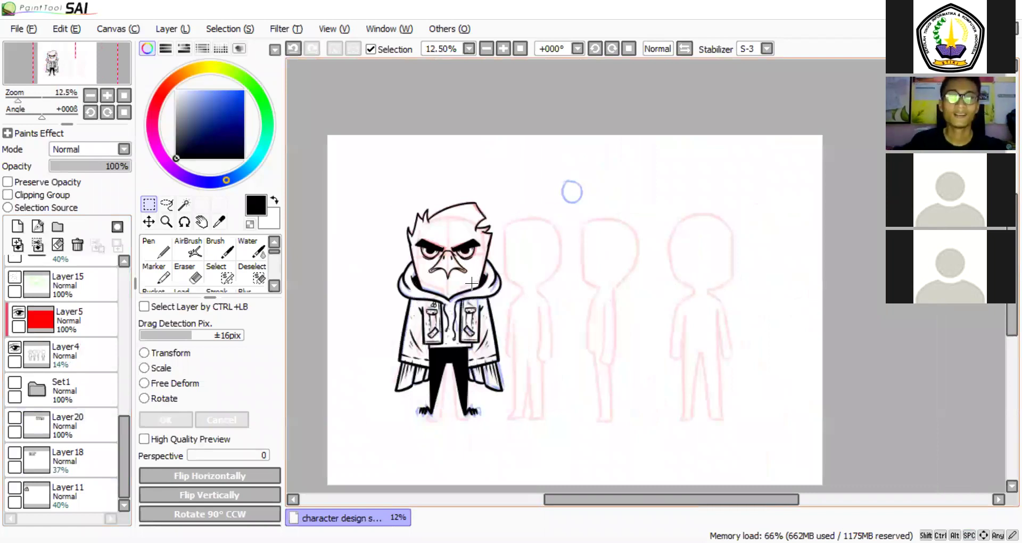
pyautogui.scroll(1, 472, 284)
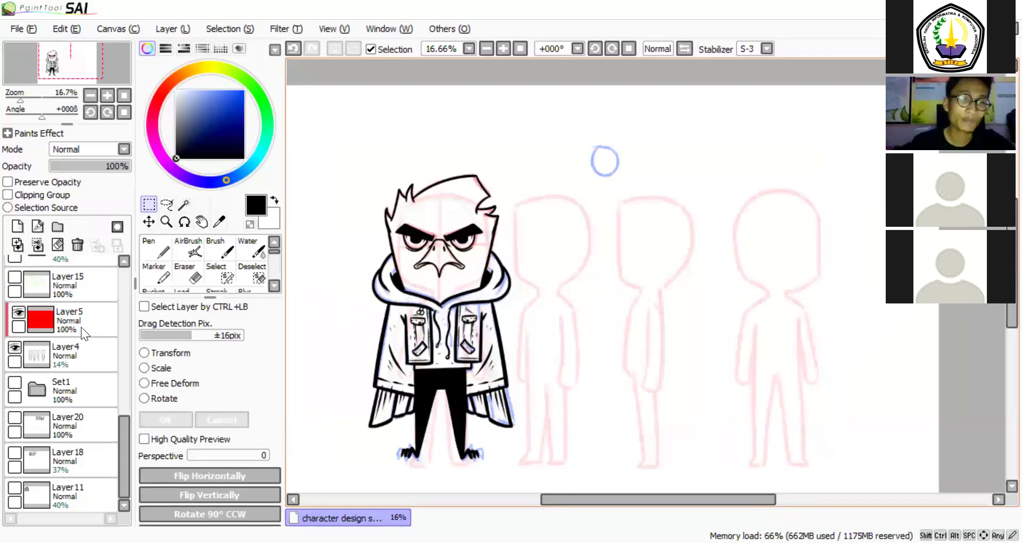
pyautogui.scroll(1, 81, 327)
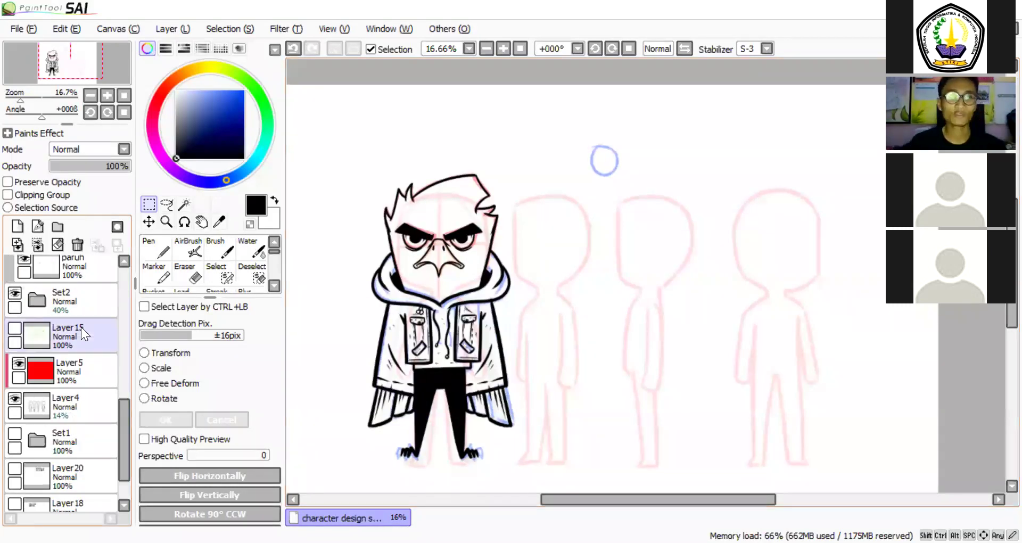
pyautogui.scroll(3, 81, 327)
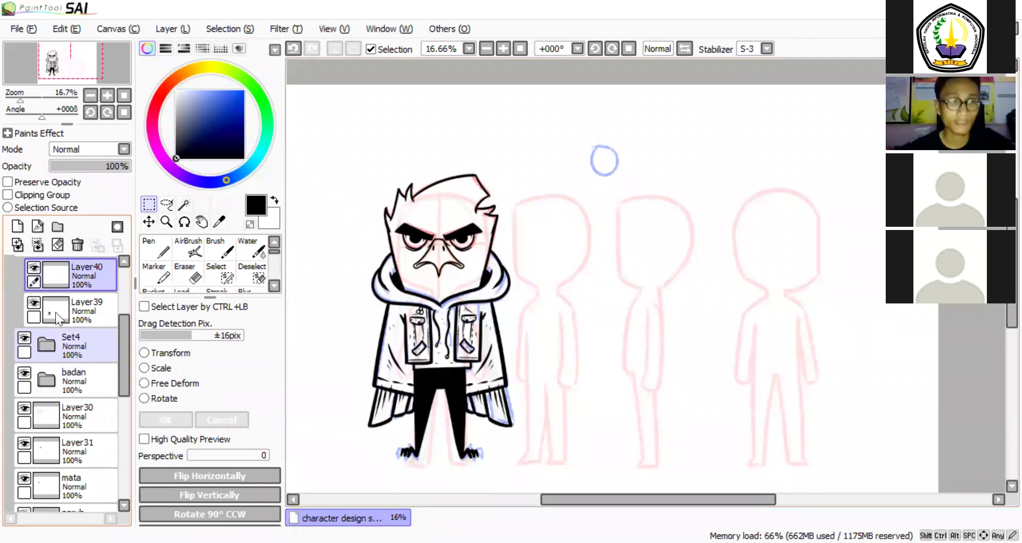
pyautogui.scroll(3, 23, 335)
# Collapse the Set5 and Set3 folders and hide the Set2 and Layer4 sketches.
pyautogui.click(46, 341)
pyautogui.click(24, 334)
pyautogui.click(25, 335)
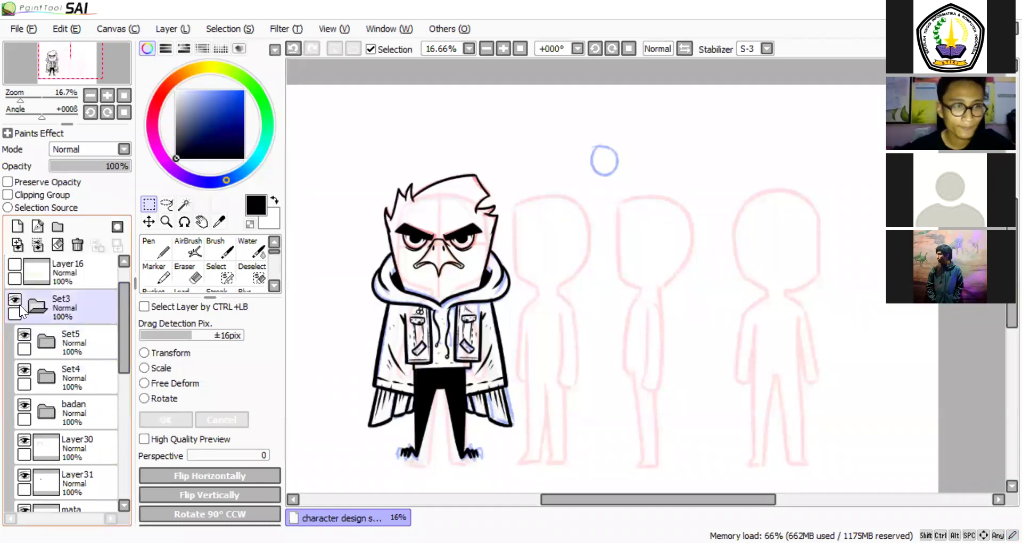
pyautogui.click(19, 305)
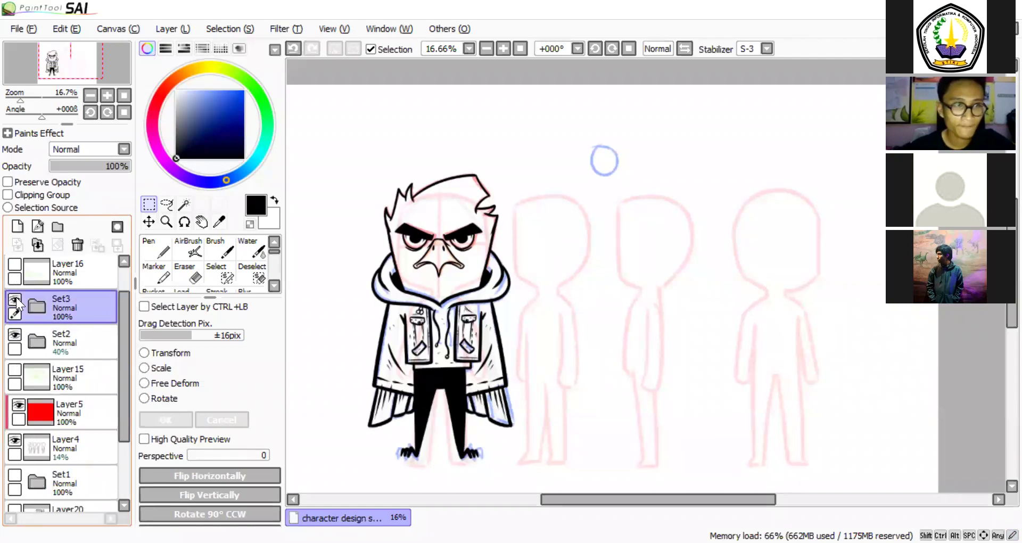
pyautogui.click(16, 300)
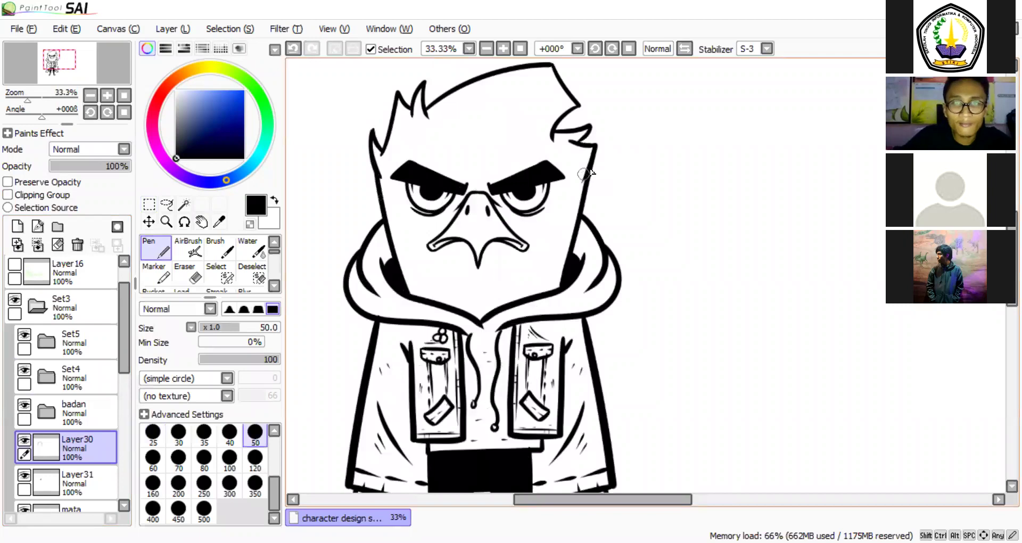
# Thicken the right side of the head outline and its feather tuft on Layer30 with the Pen at size 35.
pyautogui.press('[')
pyautogui.press('[')
pyautogui.moveTo(567, 258); pyautogui.dragTo(598, 143)
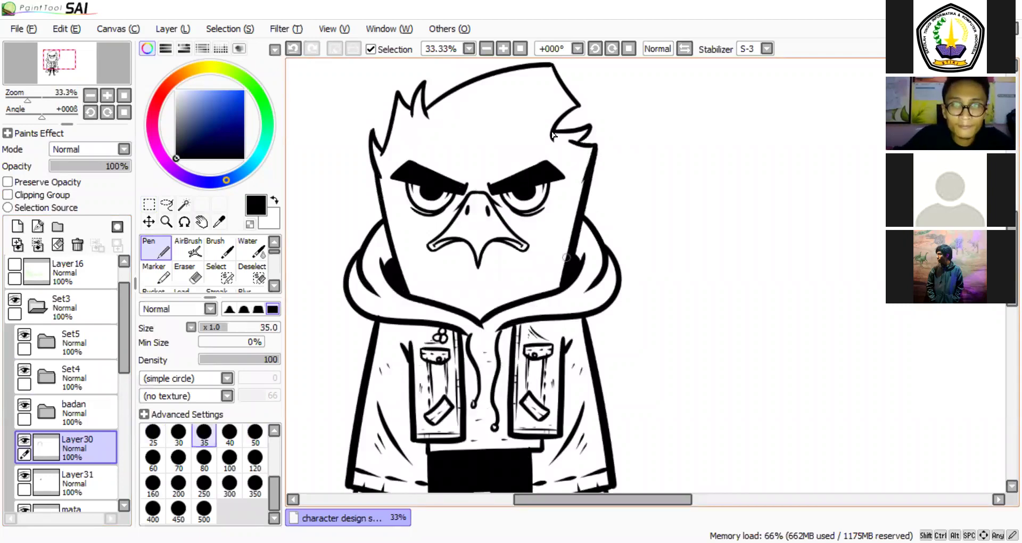
pyautogui.moveTo(555, 131)
pyautogui.mouseDown()
pyautogui.moveTo(594, 125)
pyautogui.moveTo(587, 132)
pyautogui.mouseUp()
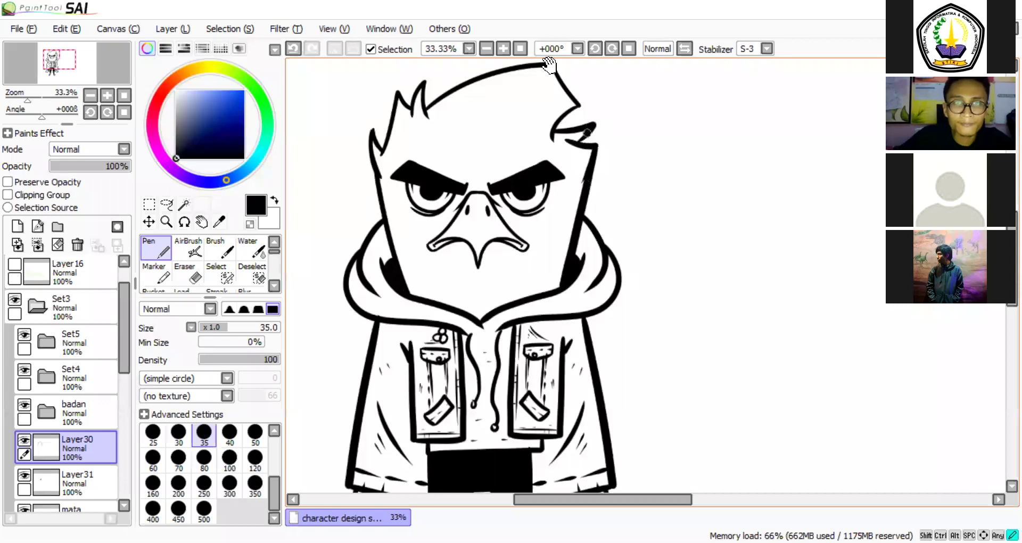
# Thicken the crown line and the feather tufts on the left side of the head with the Pen at size 35.
pyautogui.press('space')
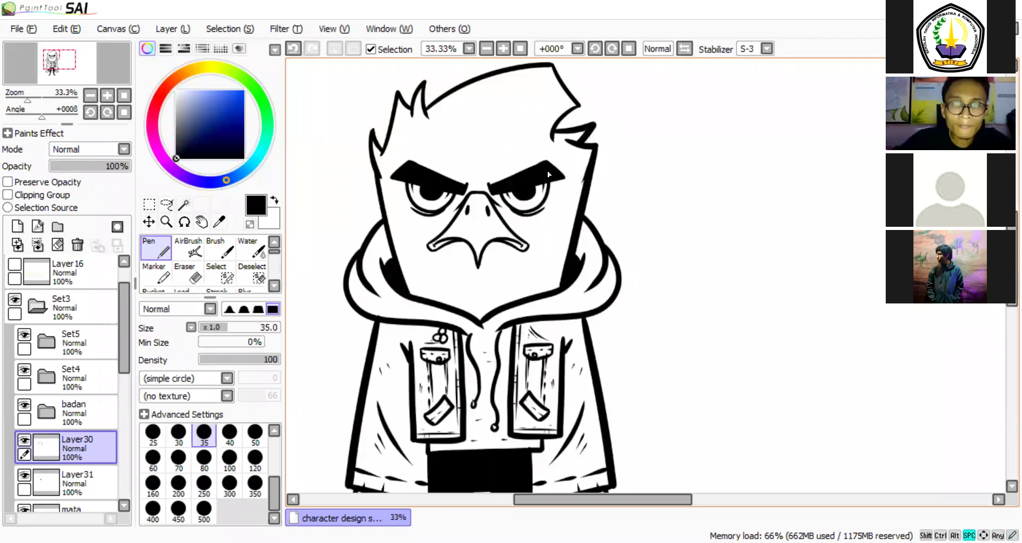
pyautogui.moveTo(549, 174); pyautogui.dragTo(542, 215)
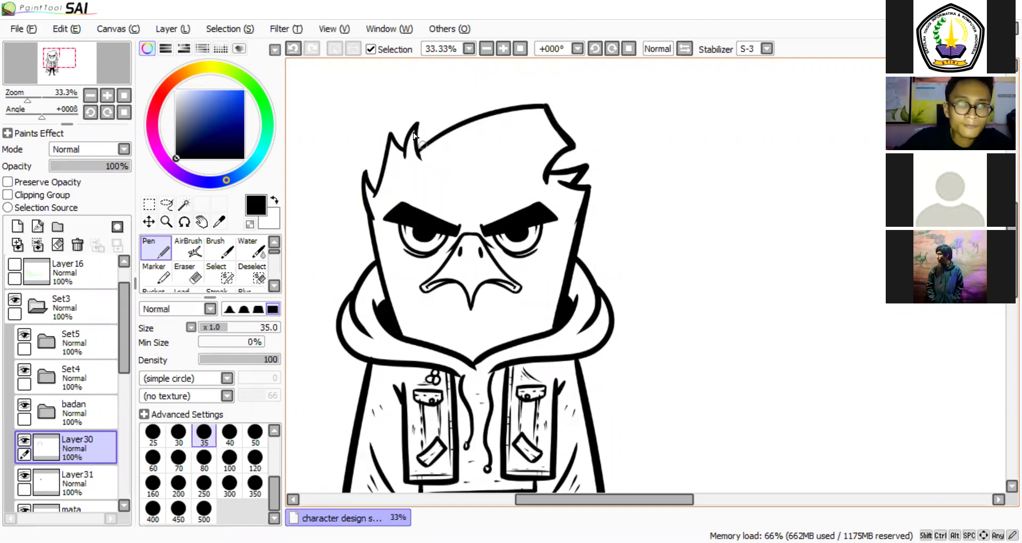
pyautogui.moveTo(424, 163); pyautogui.dragTo(415, 122)
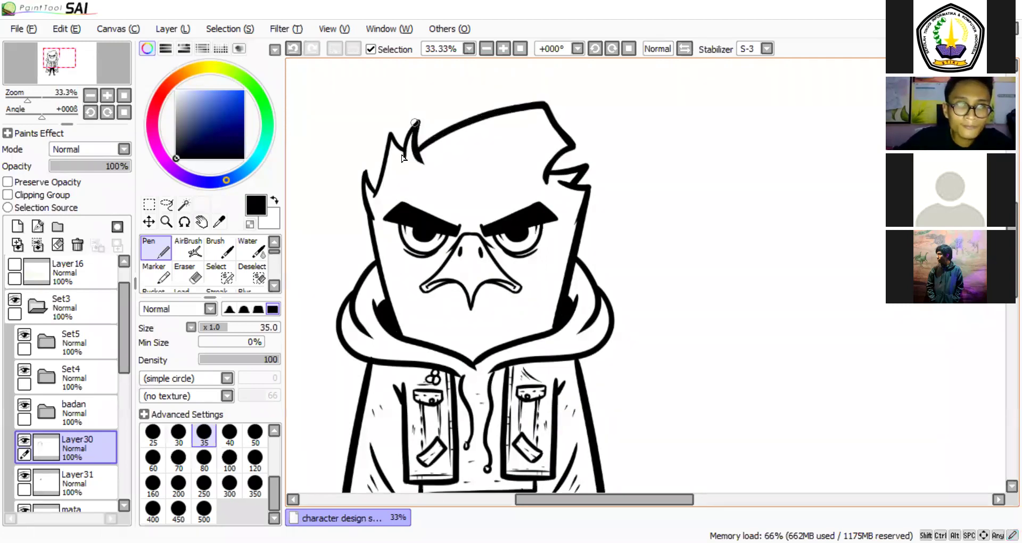
pyautogui.hotkey('ctrl', 'z')
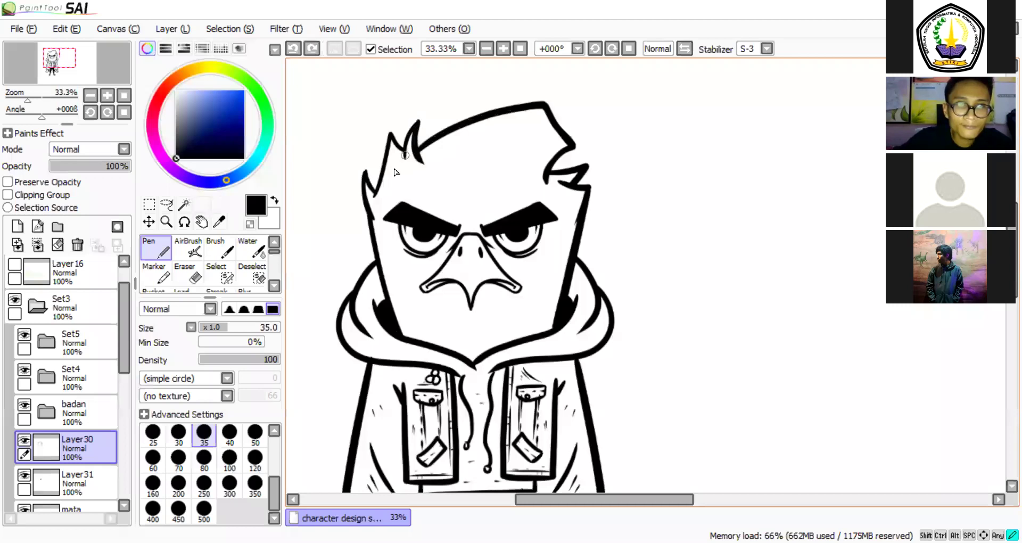
pyautogui.moveTo(418, 120); pyautogui.dragTo(431, 136)
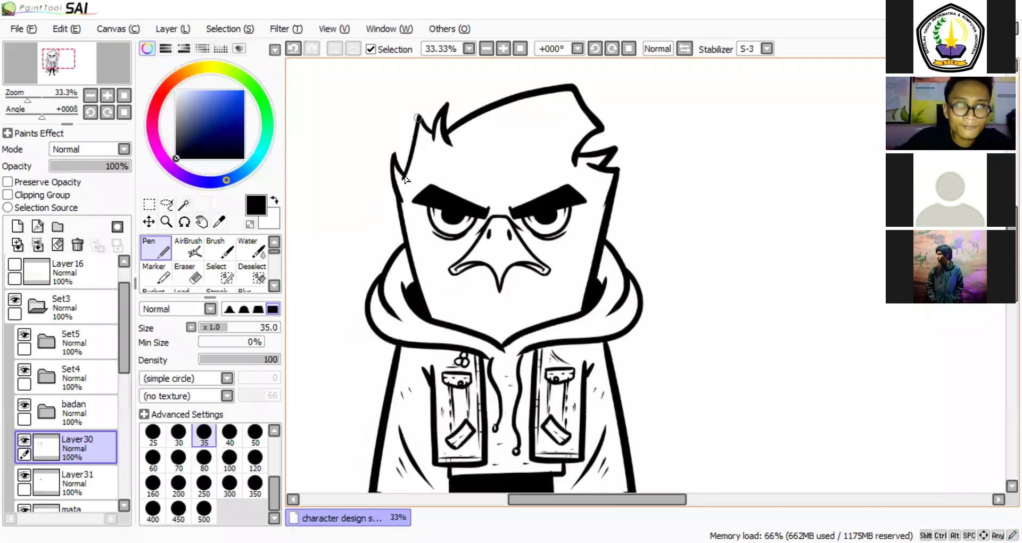
pyautogui.moveTo(418, 117); pyautogui.dragTo(406, 179)
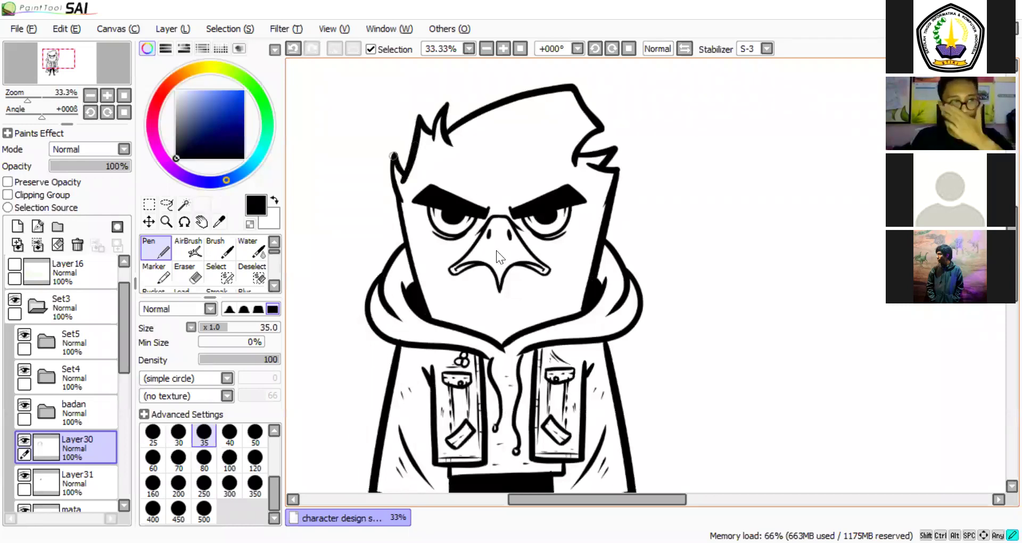
# Collapse the Set3 folder again and add a new layer directly below it.
pyautogui.scroll(-2, 498, 250)
pyautogui.hotkey('ctrl', '+')
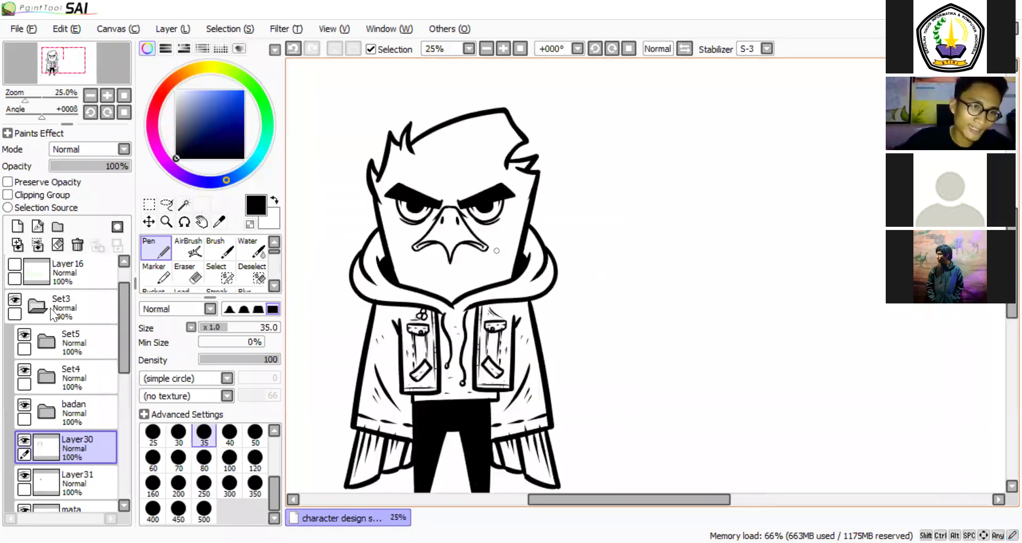
pyautogui.click(101, 301)
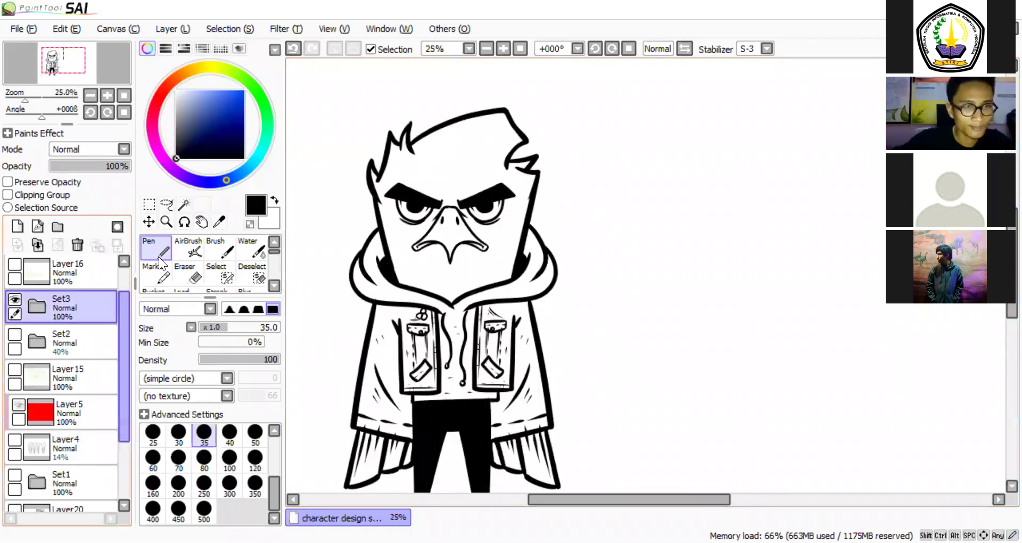
pyautogui.press('a')
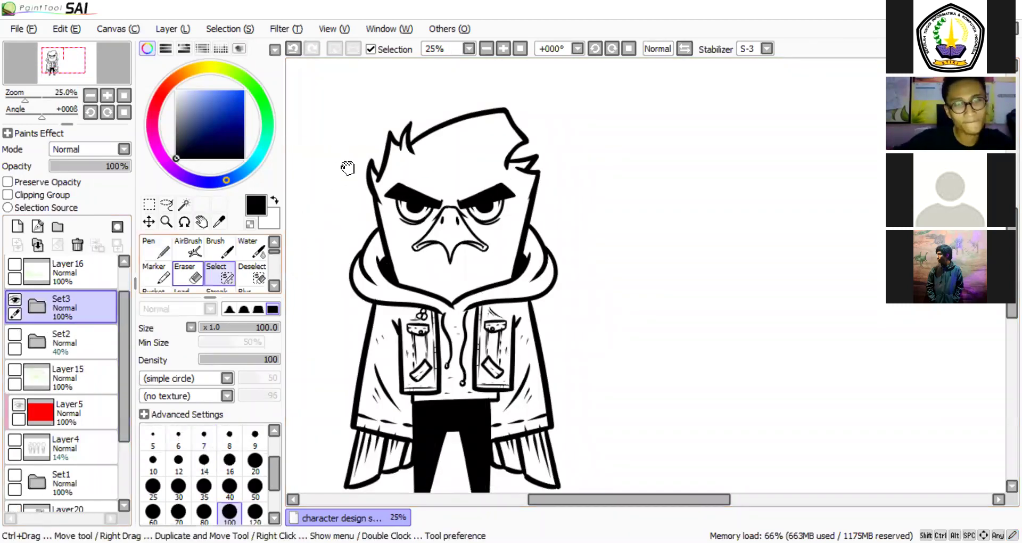
pyautogui.hotkey('ctrl', 't')
pyautogui.moveTo(366, 165); pyautogui.dragTo(372, 106)
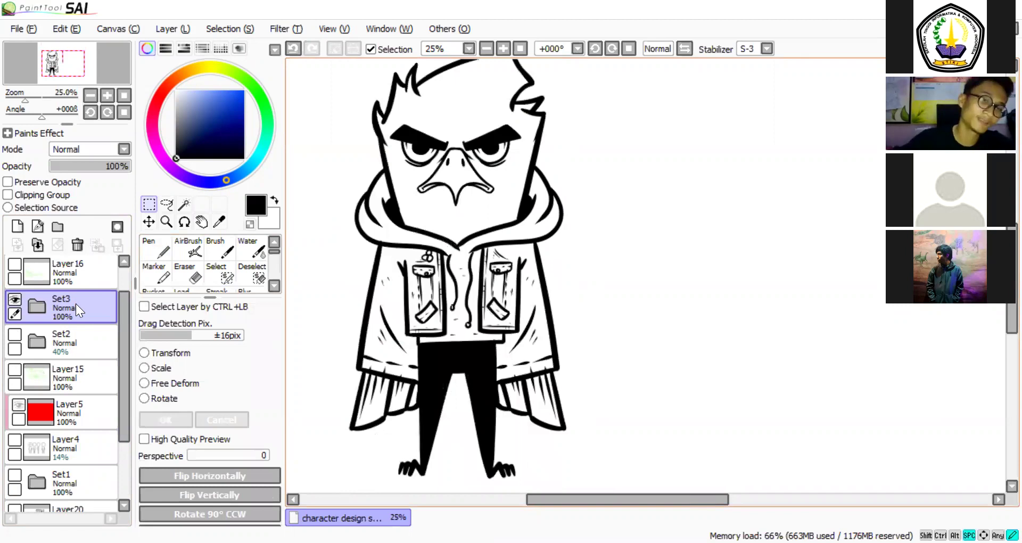
pyautogui.moveTo(458, 245); pyautogui.dragTo(441, 237)
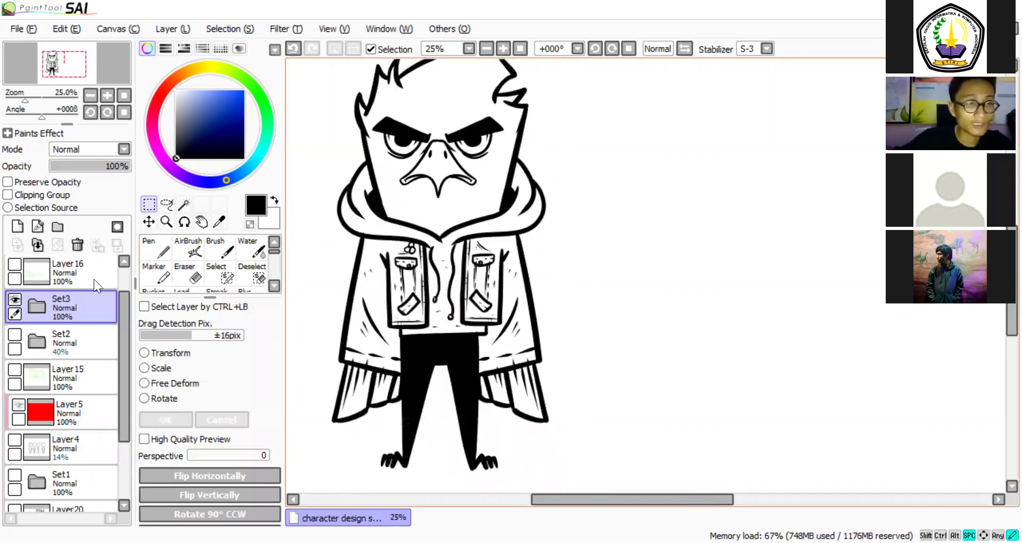
pyautogui.moveTo(65, 309)
pyautogui.mouseDown()
pyautogui.moveTo(71, 361)
pyautogui.moveTo(74, 309)
pyautogui.mouseUp()
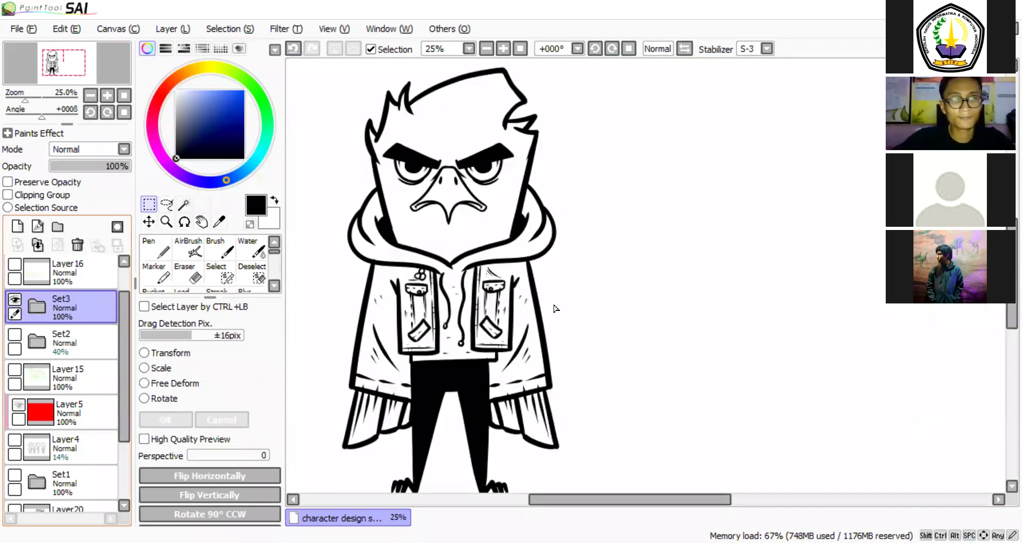
pyautogui.hotkey('ctrl', 'z')
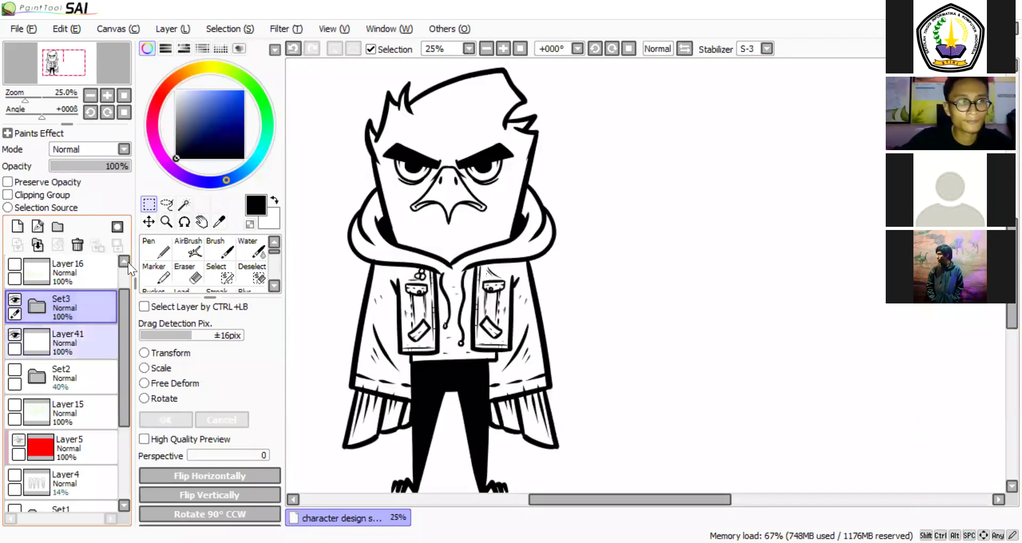
# Select the area around the character with the Magic Wand and use it to fill the character's silhouette white on Layer41.
pyautogui.click(184, 204)
pyautogui.click(327, 164)
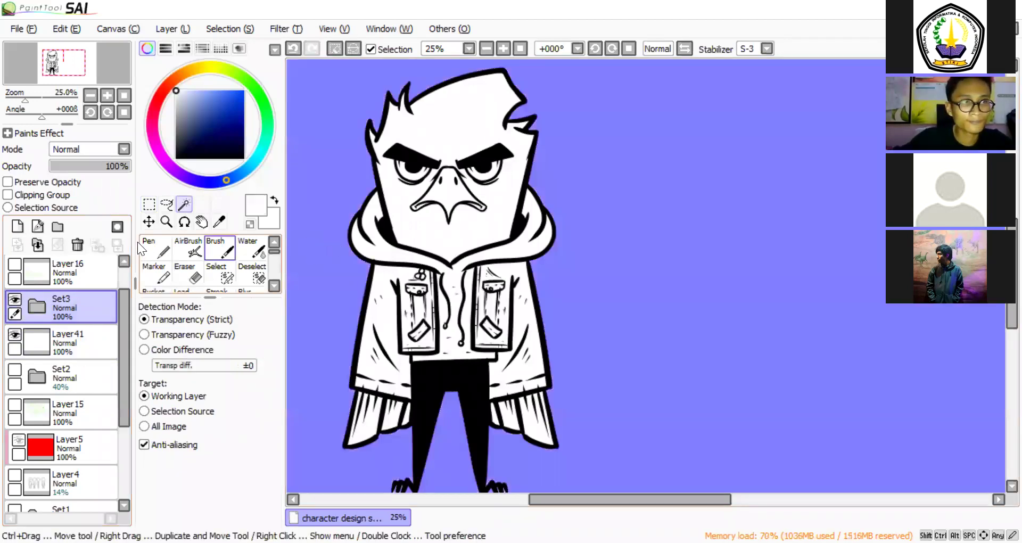
pyautogui.keyDown('ctrl'); pyautogui.click(484, 207); pyautogui.keyUp('ctrl')
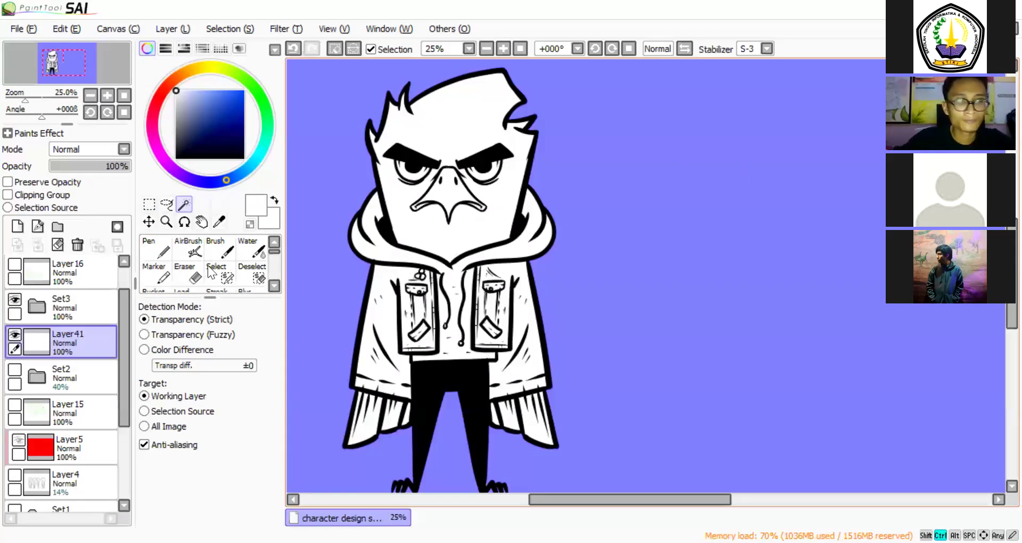
pyautogui.press('ctrl')
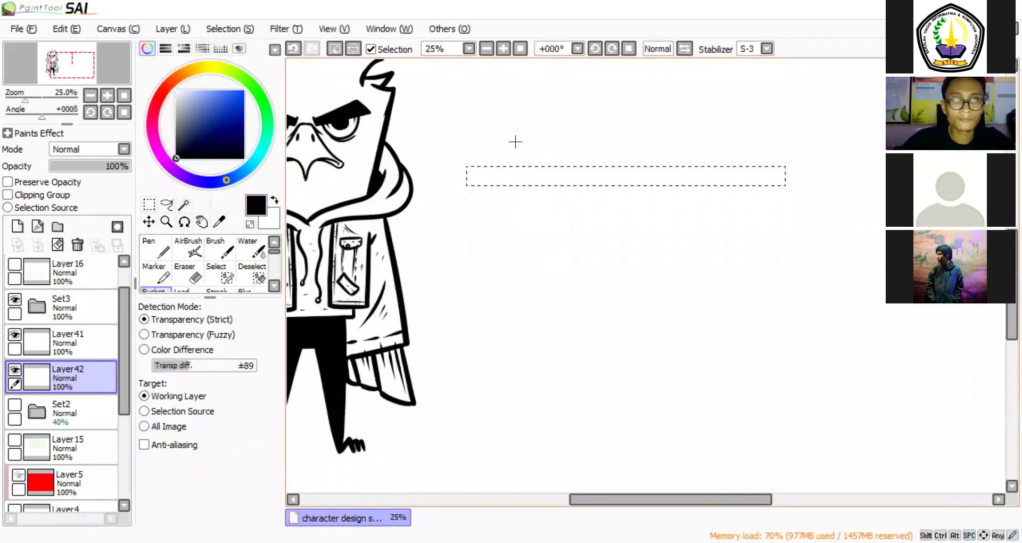
# Fill a long, thin horizontal rectangle with black on Layer42 beside the character and clear the selection.
pyautogui.click(515, 142)
pyautogui.hotkey('ctrl', 'd')
pyautogui.moveTo(455, 257); pyautogui.dragTo(506, 275)
# Rotate the black bar diagonally and place it behind the character's back, running from the lower left of the jacket to the right shoulder.
pyautogui.hotkey('ctrl', 't')
pyautogui.scroll(-2, 566, 238)
pyautogui.moveTo(639, 192); pyautogui.dragTo(479, 222)
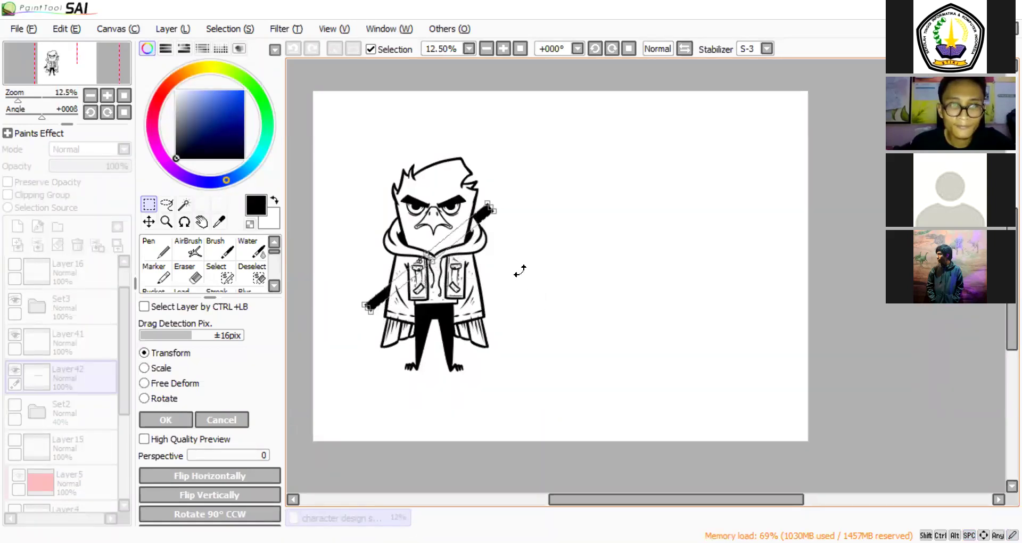
pyautogui.scroll(1, 543, 247)
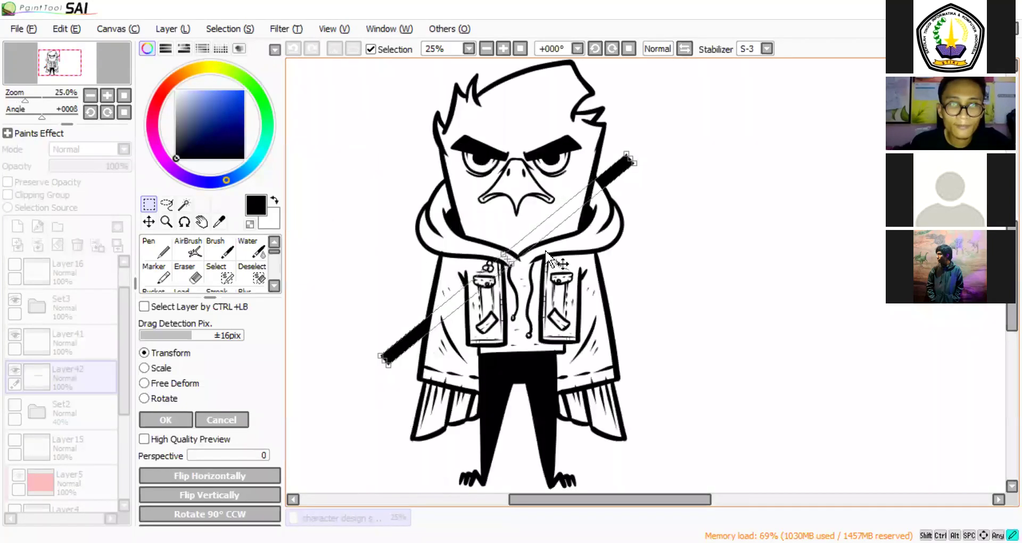
pyautogui.moveTo(546, 252); pyautogui.dragTo(550, 261)
pyautogui.moveTo(698, 176); pyautogui.dragTo(681, 171)
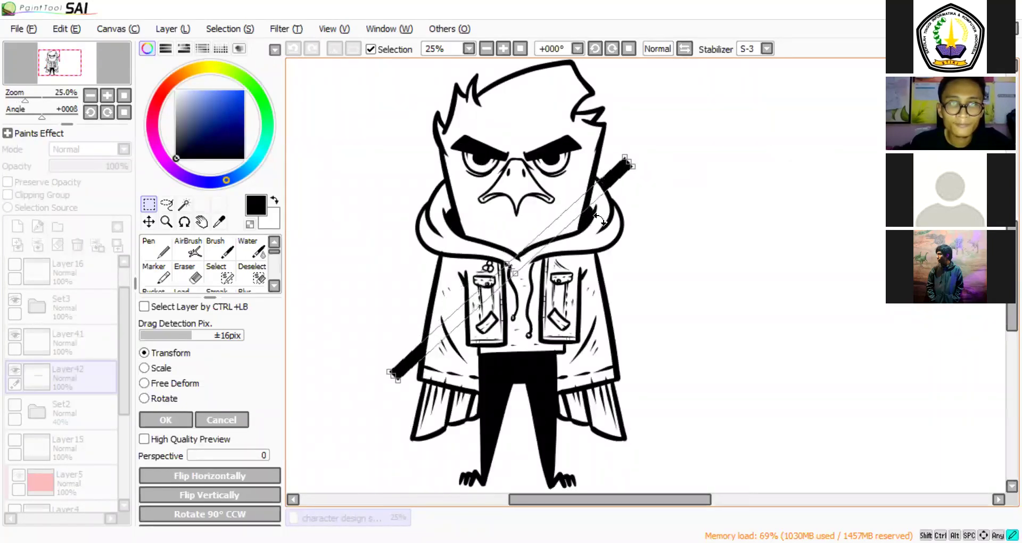
pyautogui.moveTo(607, 188); pyautogui.dragTo(606, 189)
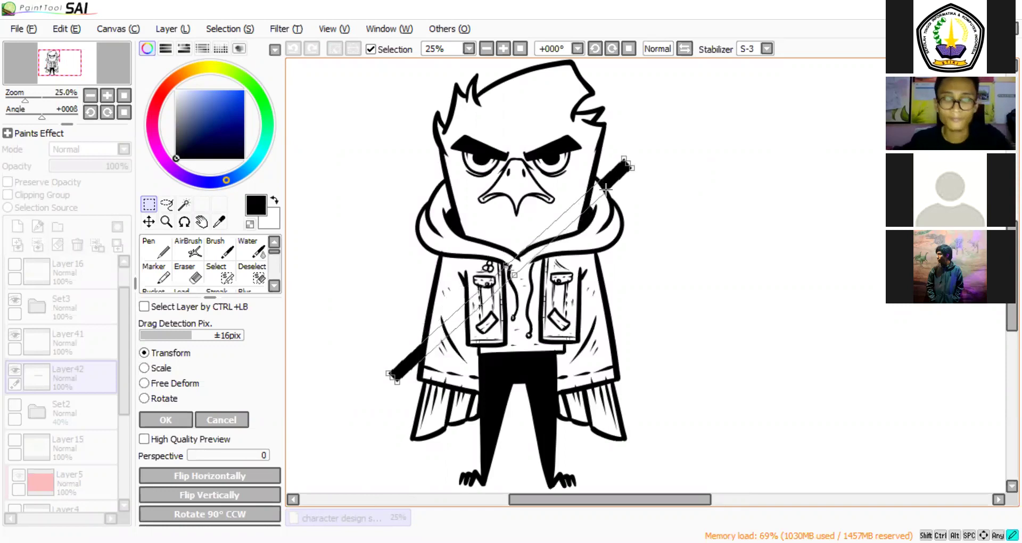
pyautogui.press('Return')
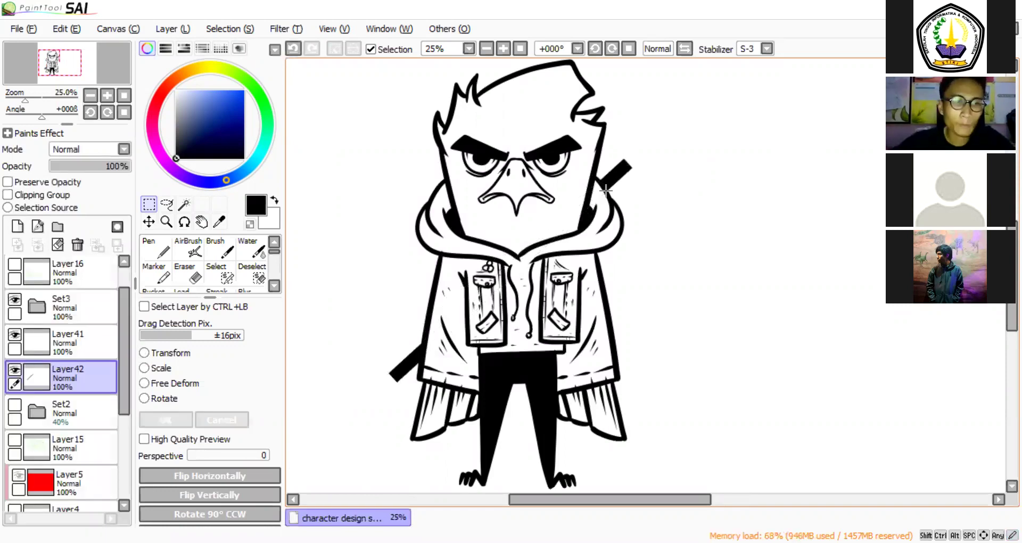
# Round off both visible ends of the black bar with the Pen at size 35.
pyautogui.scroll(1, 566, 203)
pyautogui.moveTo(568, 201); pyautogui.dragTo(500, 245)
pyautogui.press('n')
pyautogui.moveTo(565, 197); pyautogui.dragTo(572, 202)
pyautogui.hotkey('ctrl', 'z')
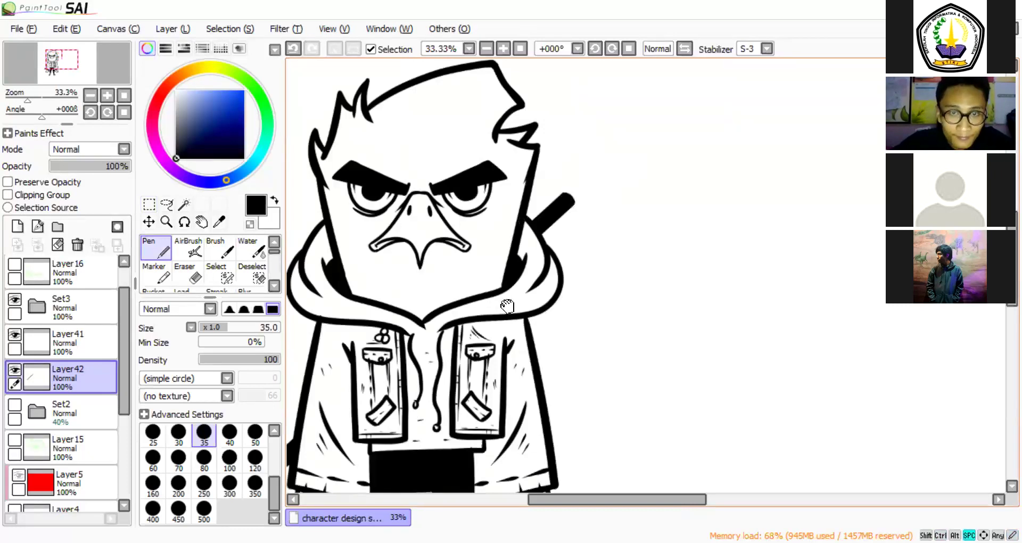
pyautogui.moveTo(309, 430); pyautogui.dragTo(507, 276)
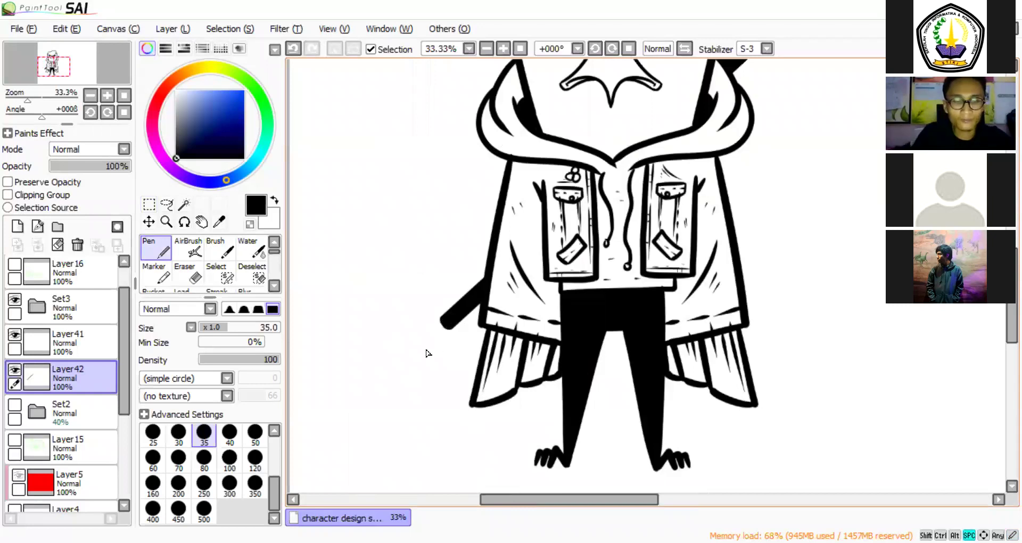
# Erase a thin highlight line along the inside of both visible bar ends with the Eraser at size 20.
pyautogui.moveTo(424, 354); pyautogui.dragTo(406, 455)
pyautogui.press('e')
pyautogui.press('[')
pyautogui.press('[')
pyautogui.press('[')
pyautogui.press('[')
pyautogui.press('[')
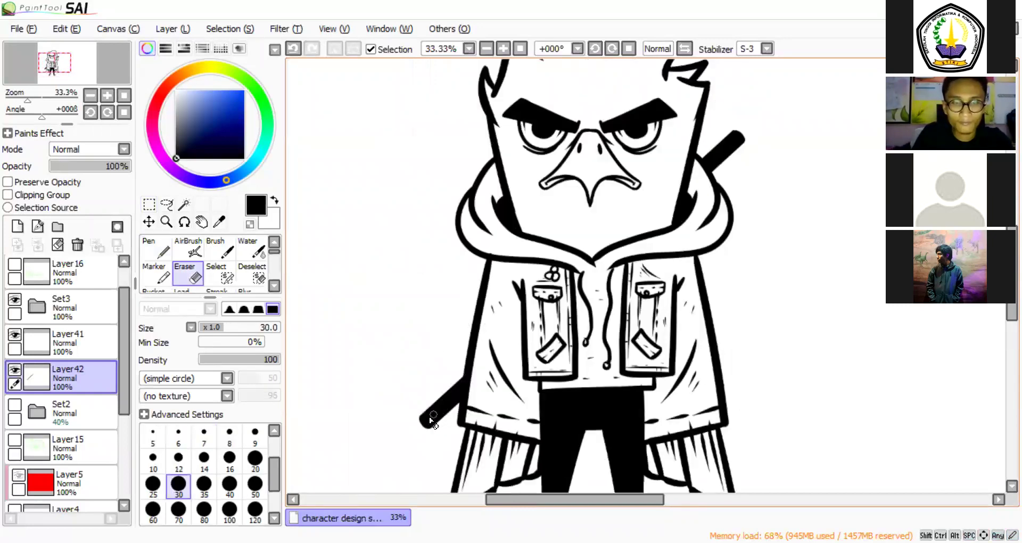
pyautogui.moveTo(425, 419); pyautogui.dragTo(463, 390)
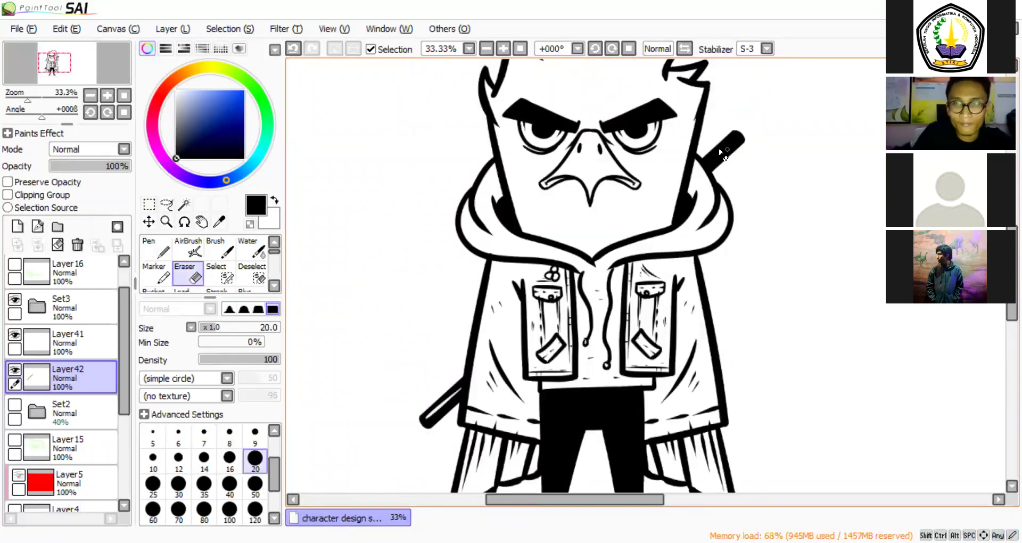
pyautogui.moveTo(639, 179); pyautogui.dragTo(556, 168)
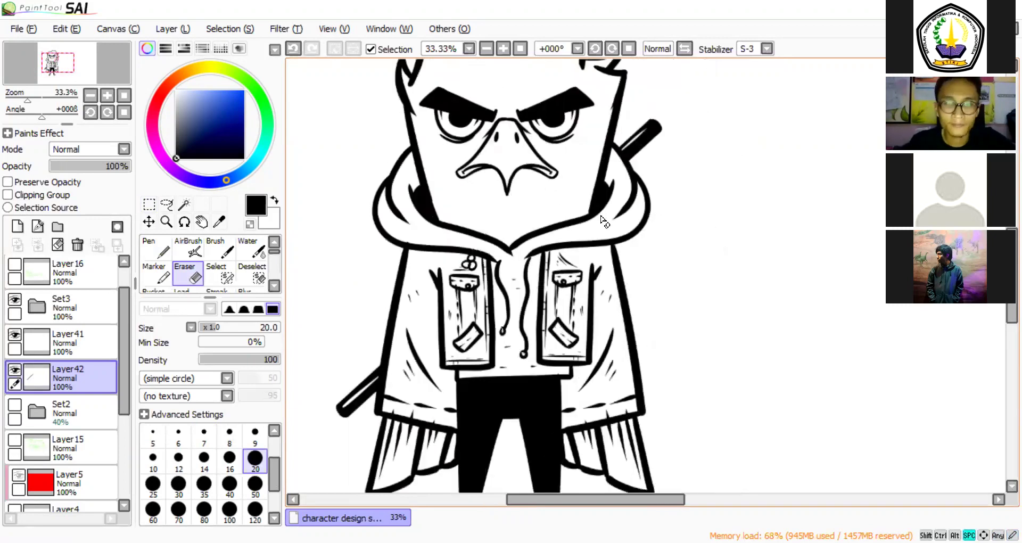
pyautogui.scroll(-1, 600, 216)
pyautogui.moveTo(662, 243); pyautogui.dragTo(575, 264)
# Add a layer directly above Layer41, make it a clipping layer and choose a bright yellow for the Pen.
pyautogui.click(82, 343)
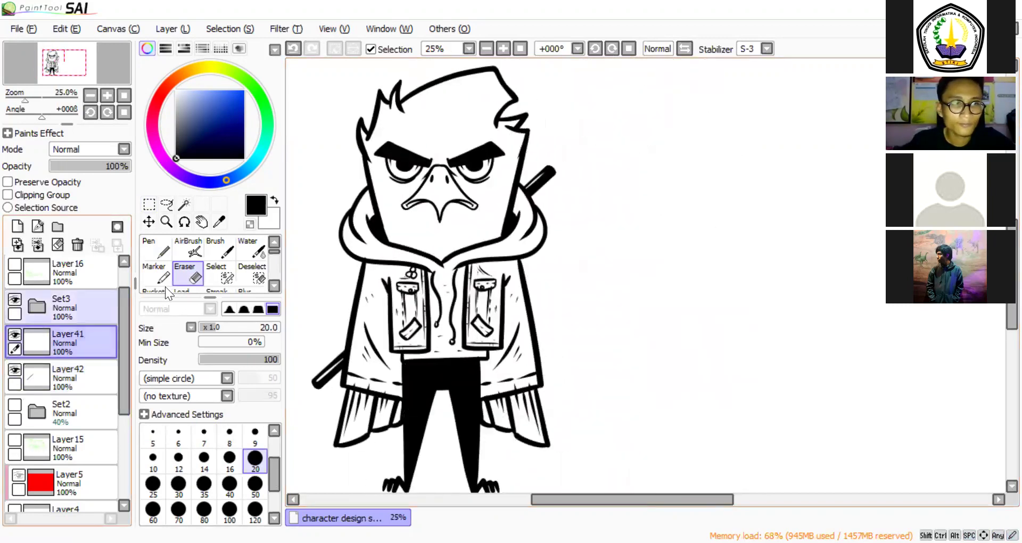
pyautogui.click(19, 230)
pyautogui.click(8, 195)
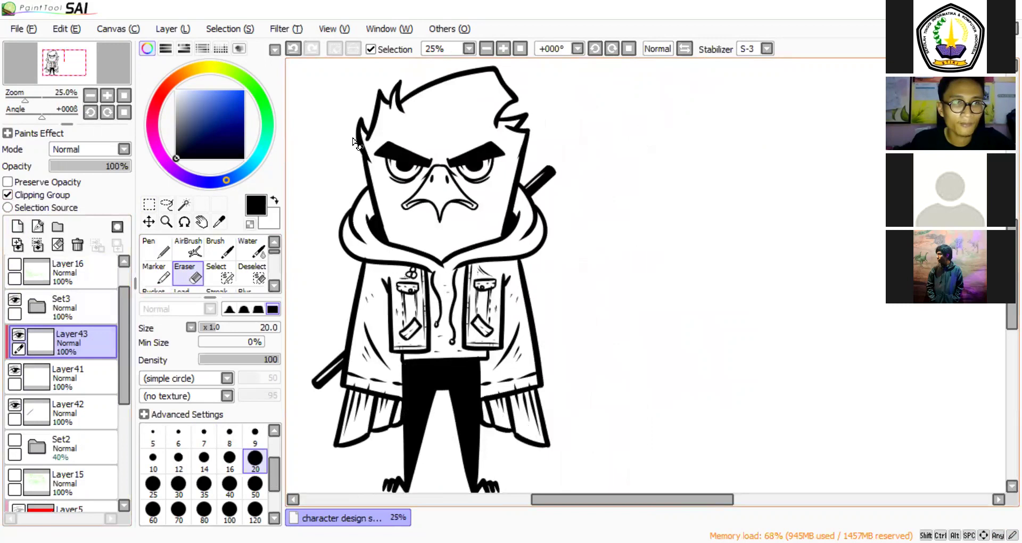
pyautogui.moveTo(213, 95); pyautogui.dragTo(218, 103)
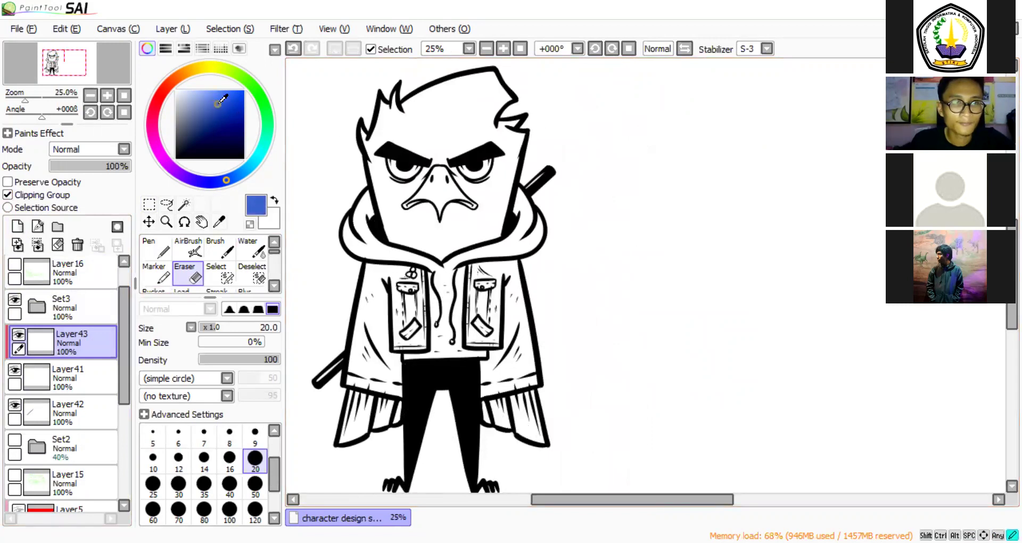
pyautogui.click(206, 68)
pyautogui.moveTo(228, 103); pyautogui.dragTo(241, 92)
pyautogui.moveTo(471, 207); pyautogui.dragTo(472, 218)
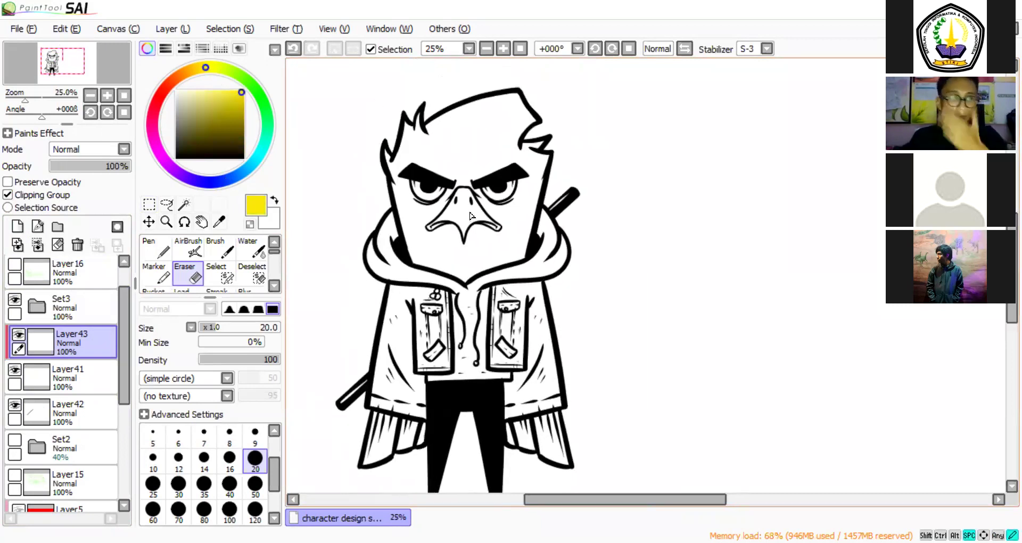
pyautogui.moveTo(450, 252); pyautogui.dragTo(451, 262)
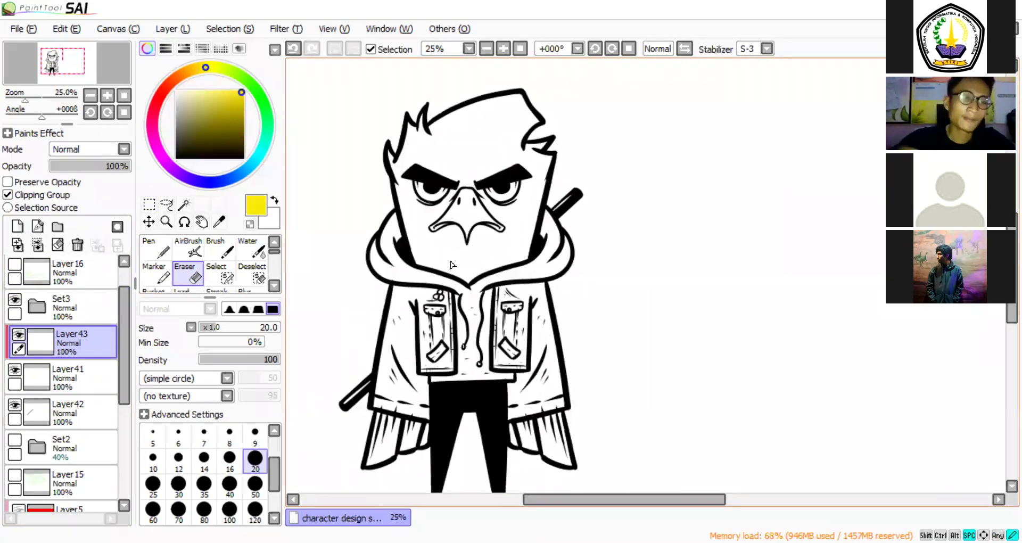
pyautogui.scroll(1, 451, 263)
pyautogui.press('n')
pyautogui.scroll(-2, 421, 277)
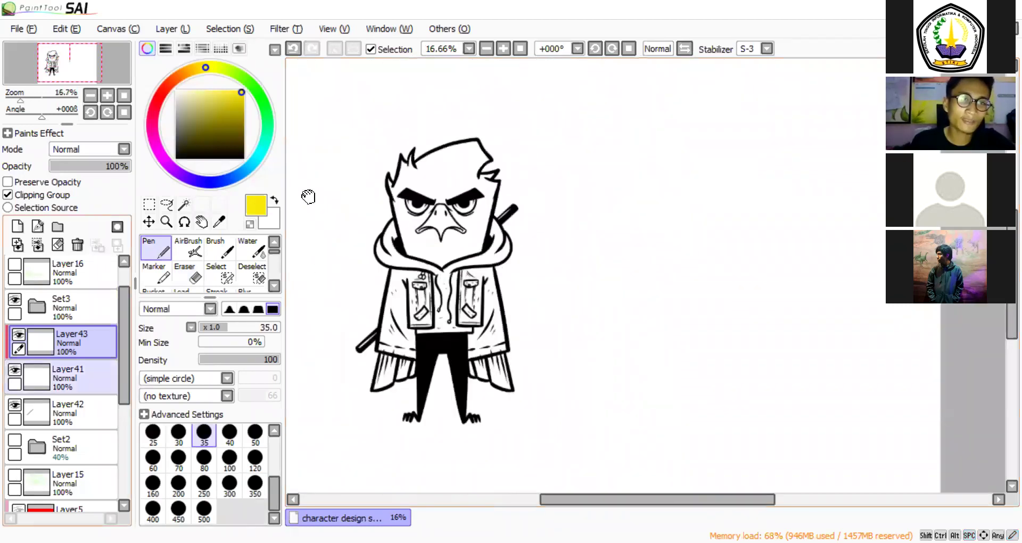
# Show the eagle photo reference on Layer11 and raise its opacity to 100%.
pyautogui.scroll(-3, 82, 483)
pyautogui.click(15, 489)
pyautogui.moveTo(312, 224); pyautogui.dragTo(349, 252)
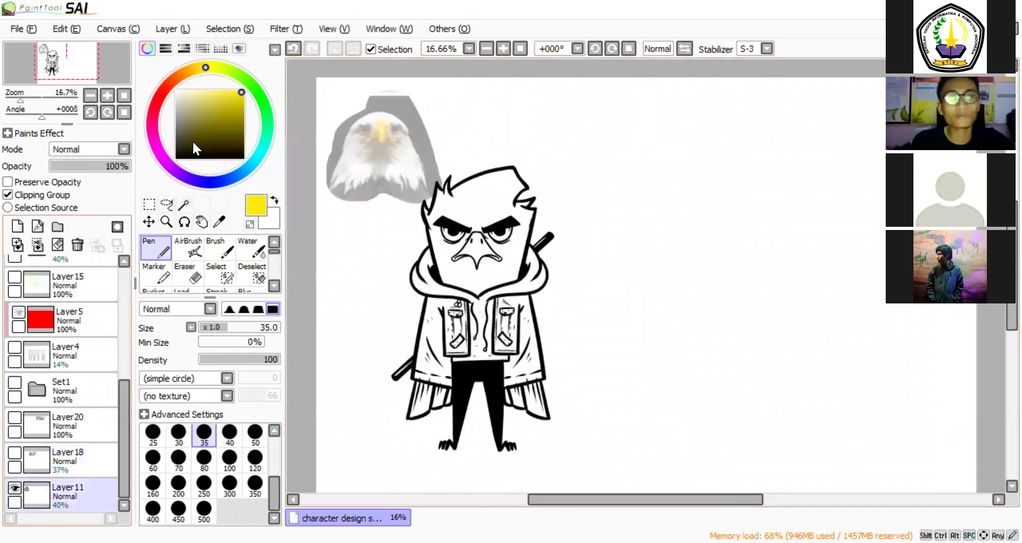
pyautogui.click(80, 496)
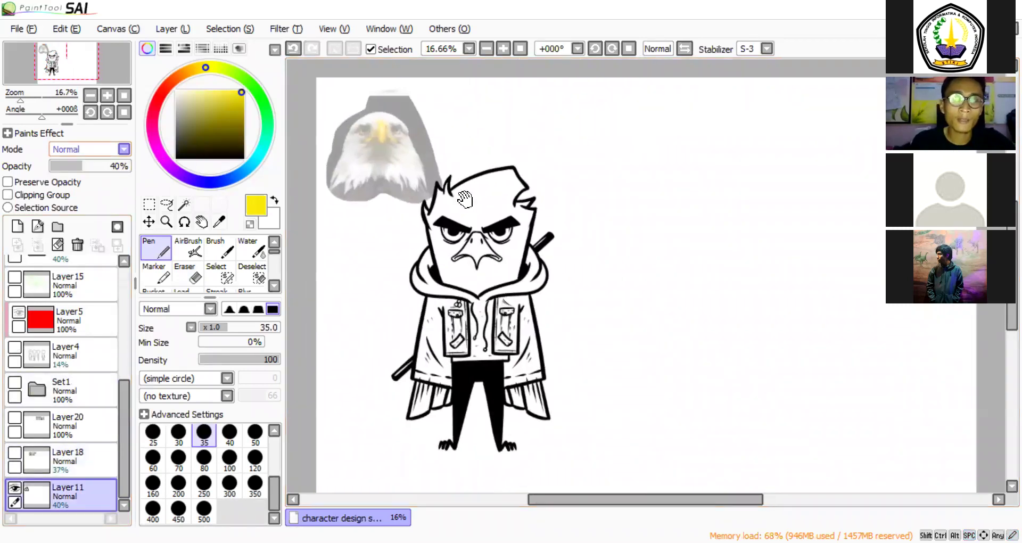
pyautogui.click(128, 166)
pyautogui.moveTo(427, 162); pyautogui.dragTo(436, 194)
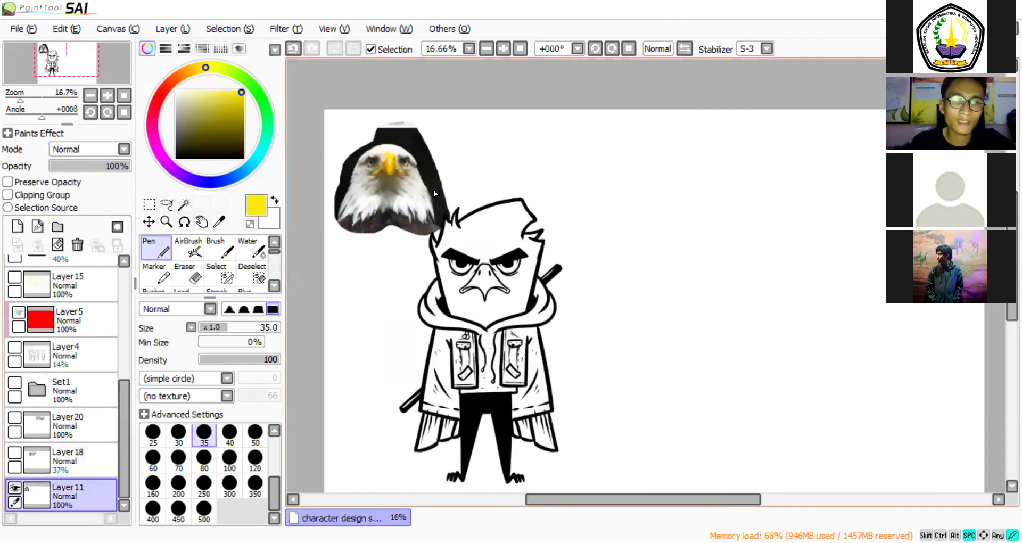
pyautogui.scroll(1, 435, 193)
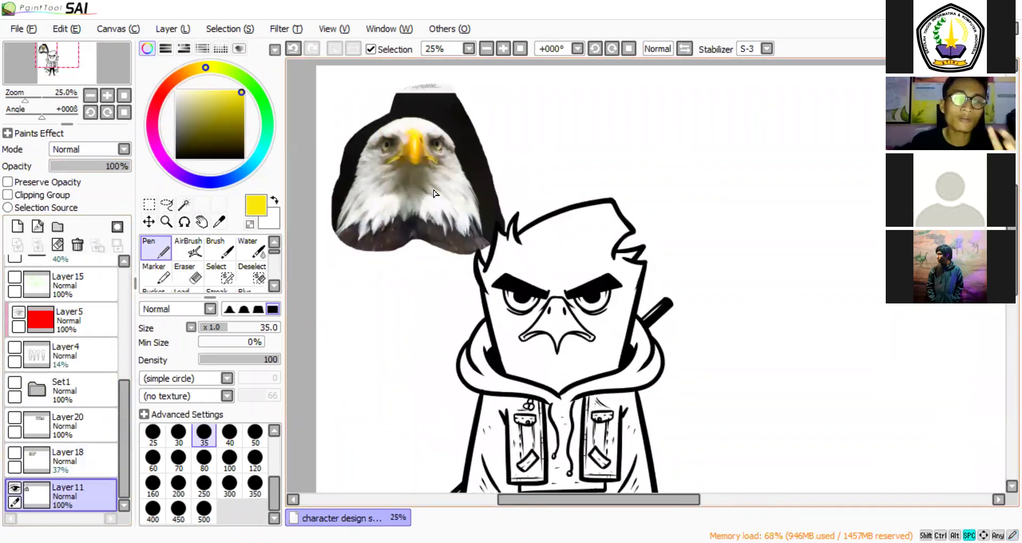
# Colour the eagle's beak bright yellow on Layer43.
pyautogui.moveTo(435, 194); pyautogui.dragTo(394, 180)
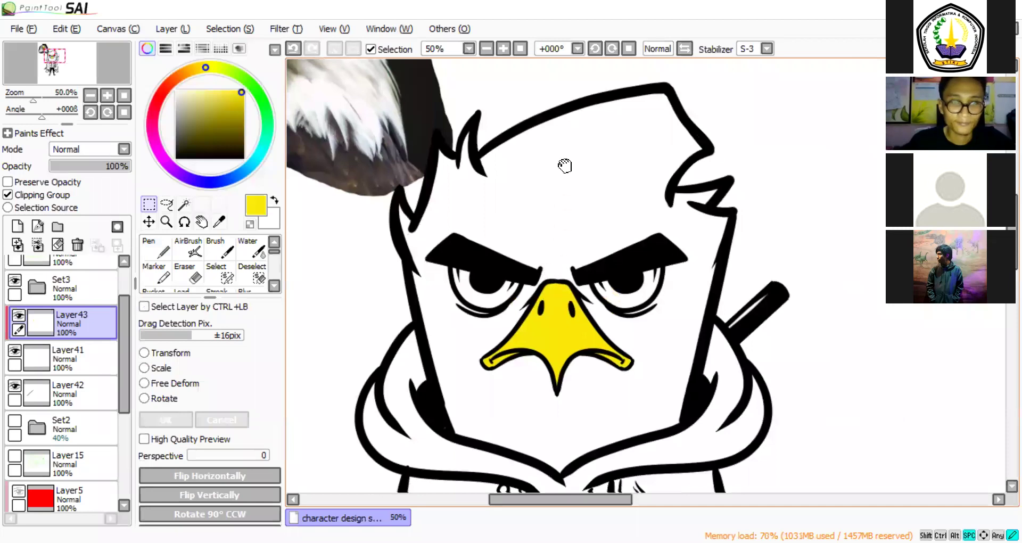
pyautogui.scroll(1, 568, 222)
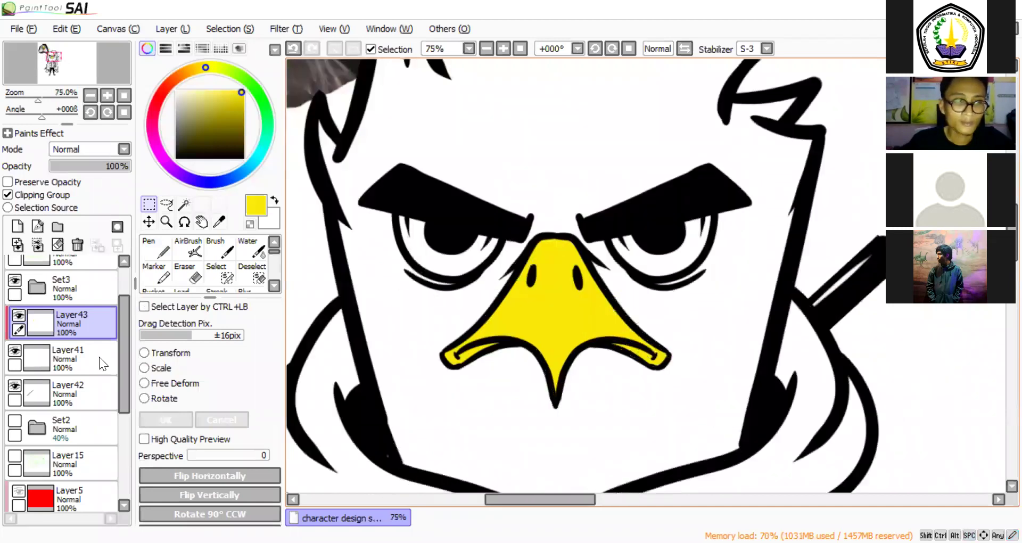
pyautogui.scroll(-2, 458, 293)
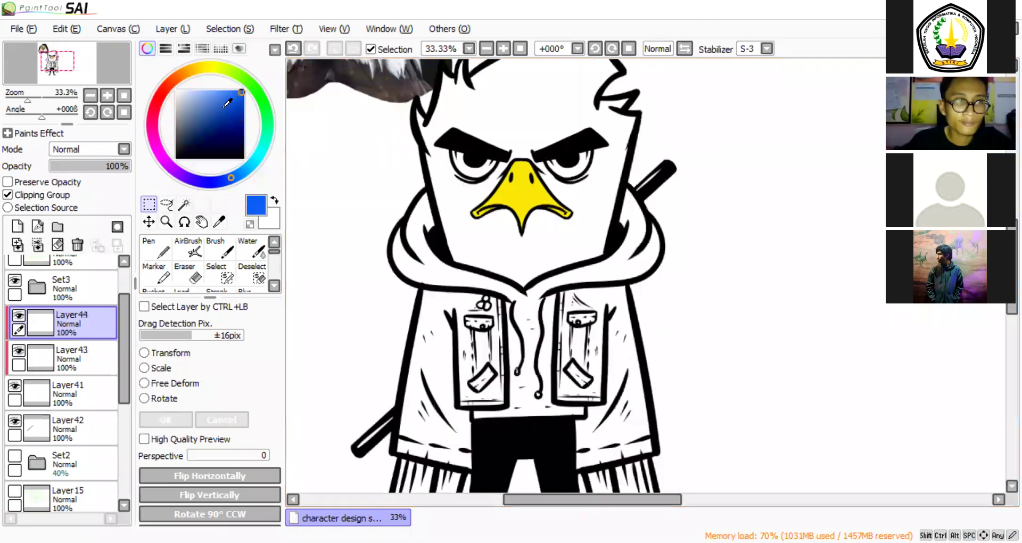
# Paint the left half of the jacket muted blue on Layer44, with its small badge in yellow, green and red-orange.
pyautogui.click(207, 112)
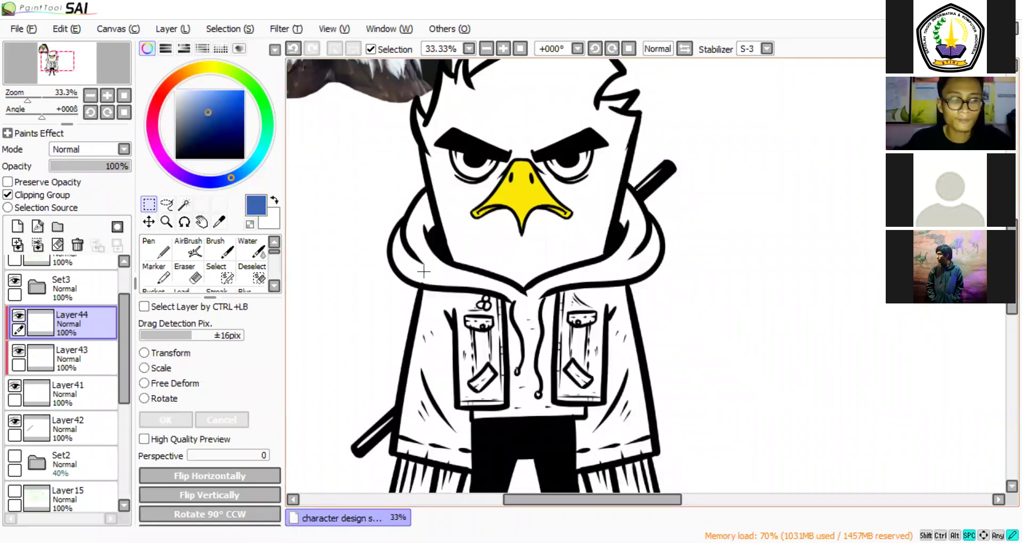
pyautogui.moveTo(436, 325); pyautogui.dragTo(424, 302)
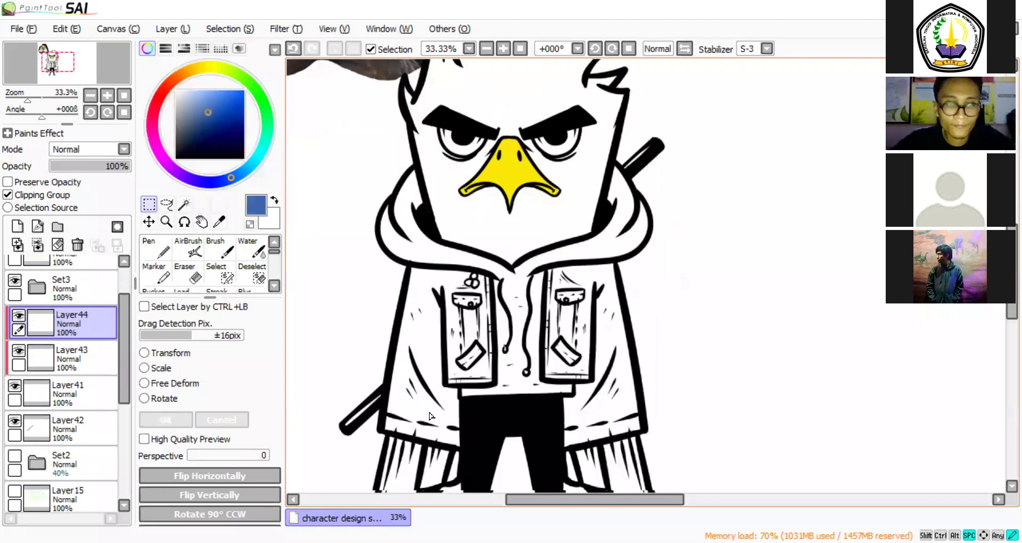
pyautogui.moveTo(429, 417); pyautogui.dragTo(419, 390)
pyautogui.press('n')
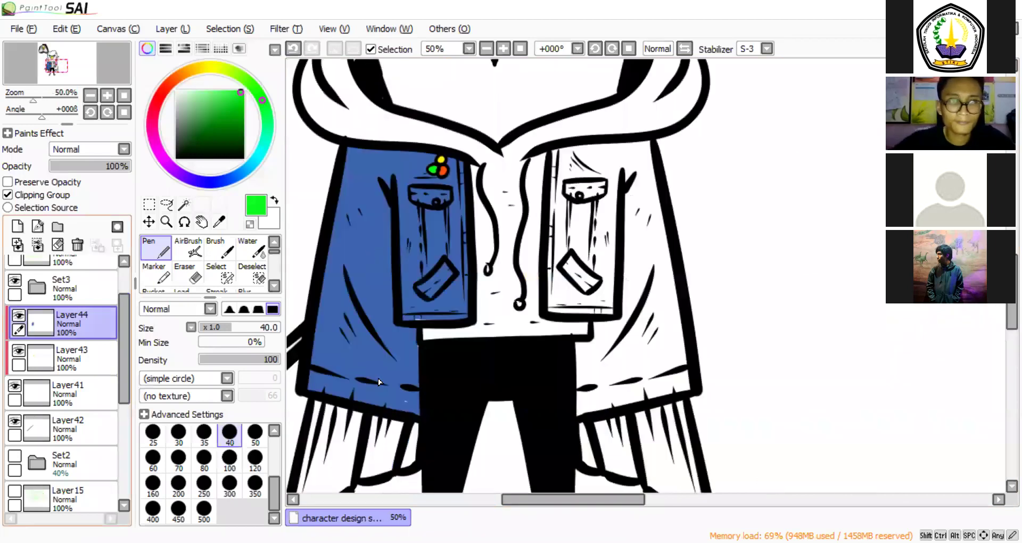
# Sample the jacket's blue and paint the right half of the jacket with the Pen at size 40.
pyautogui.rightClick(406, 402)
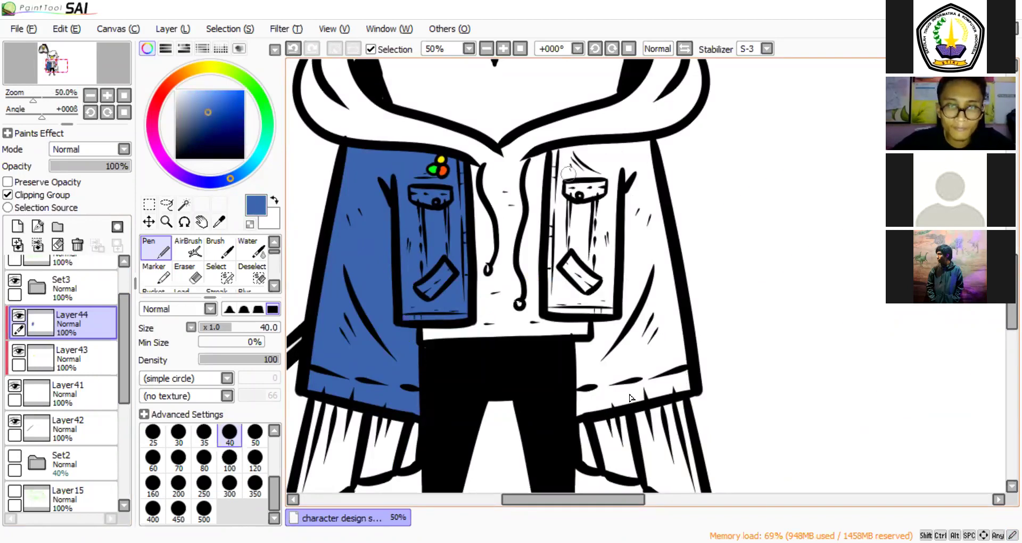
pyautogui.moveTo(558, 148); pyautogui.dragTo(681, 368)
pyautogui.moveTo(582, 409)
pyautogui.mouseDown()
pyautogui.moveTo(686, 383)
pyautogui.moveTo(584, 354)
pyautogui.moveTo(593, 299)
pyautogui.moveTo(552, 310)
pyautogui.moveTo(561, 155)
pyautogui.moveTo(573, 297)
pyautogui.mouseUp()
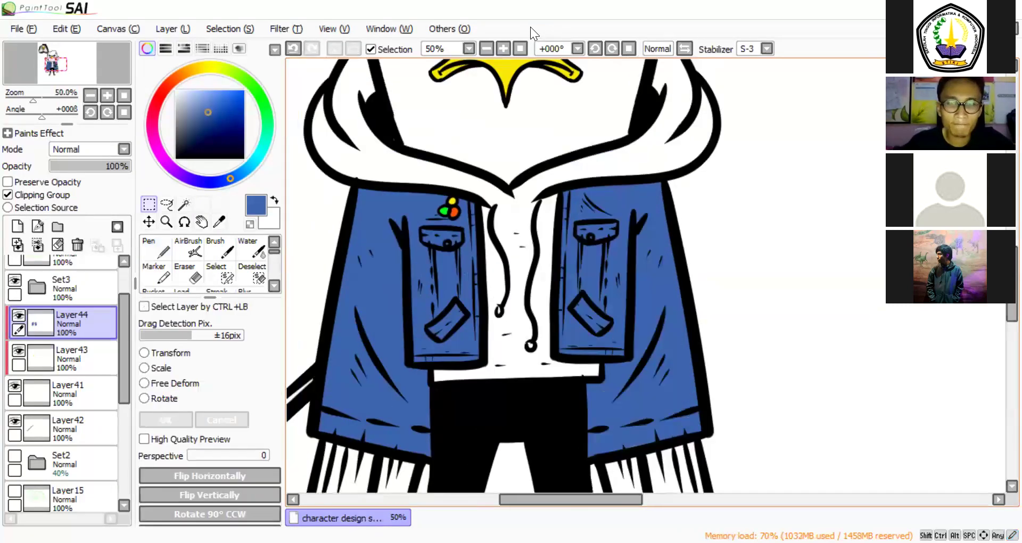
pyautogui.scroll(-2, 581, 234)
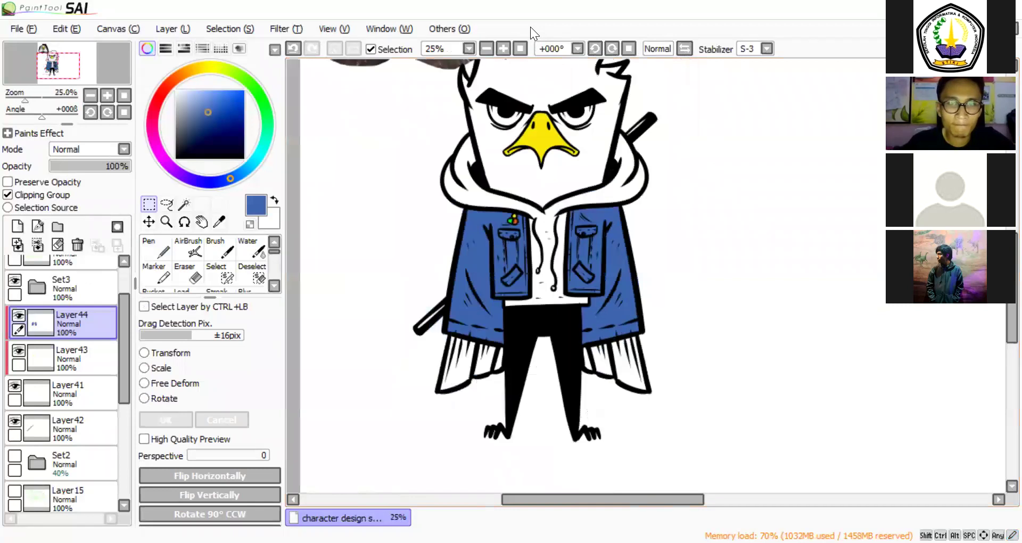
pyautogui.moveTo(445, 232); pyautogui.dragTo(387, 288)
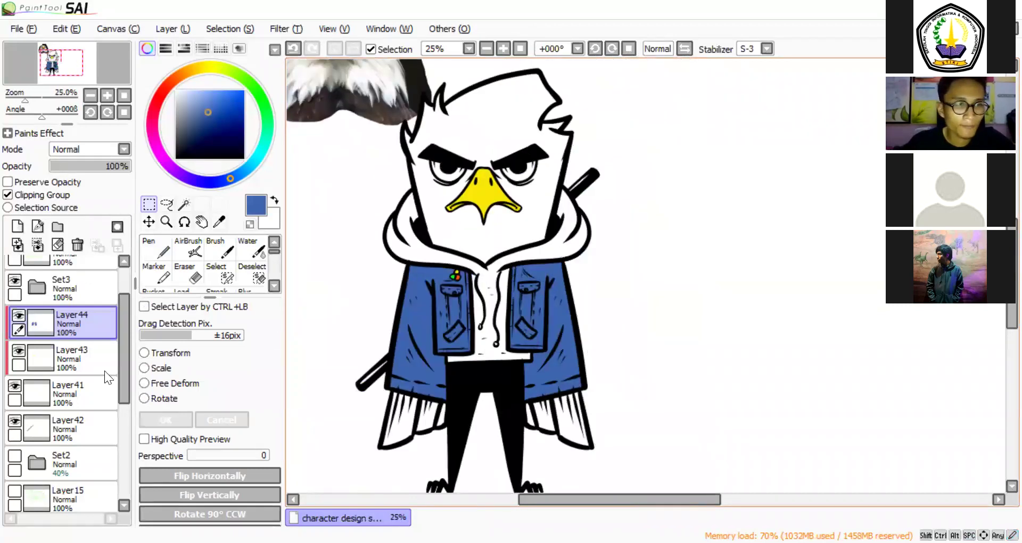
# Add a new layer above Layer44, turn on its clipping group and activate the Pen.
pyautogui.click(17, 225)
pyautogui.hotkey('ctrl', '+')
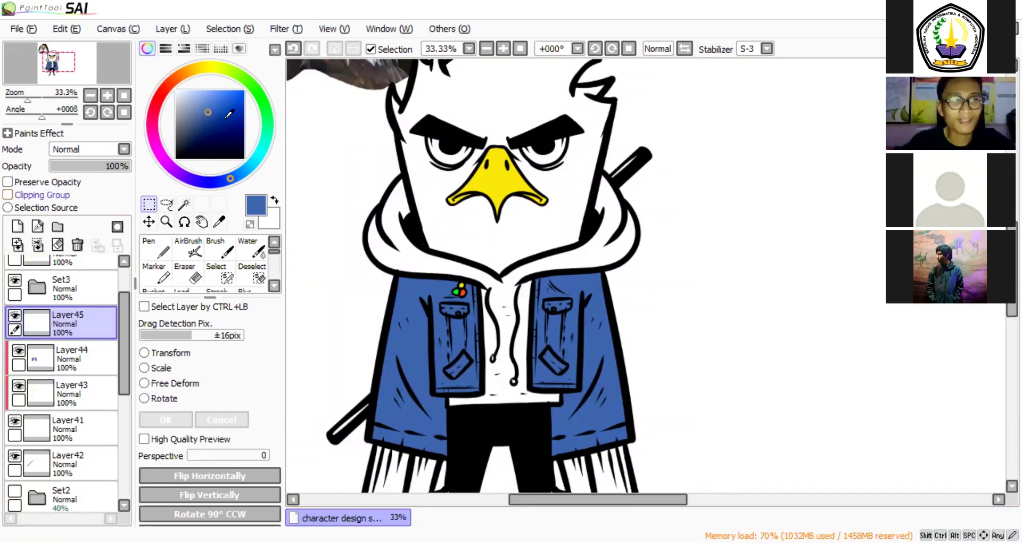
pyautogui.click(8, 195)
pyautogui.press('n')
pyautogui.moveTo(479, 330); pyautogui.dragTo(529, 314)
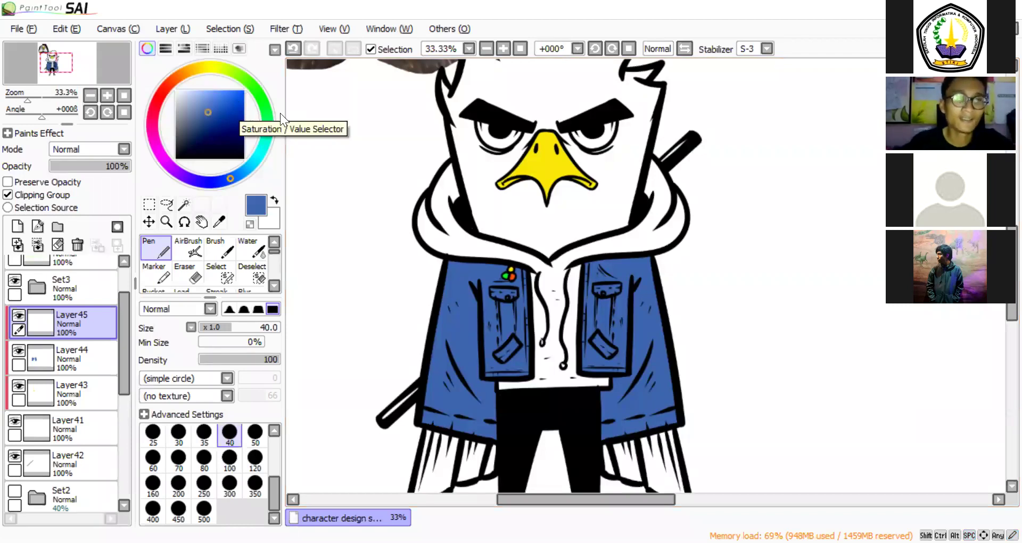
pyautogui.moveTo(605, 207); pyautogui.dragTo(571, 234)
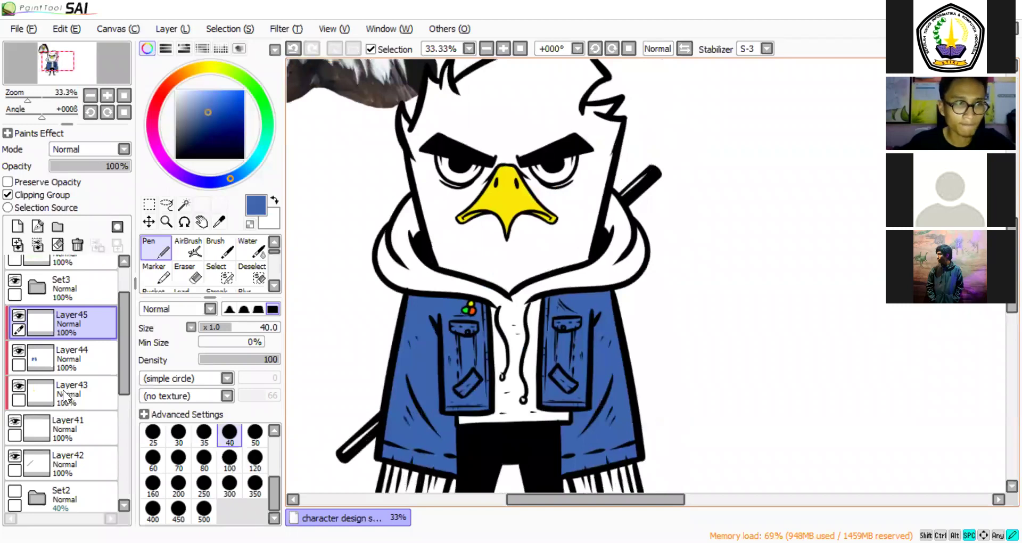
pyautogui.scroll(2, 37, 343)
pyautogui.click(37, 340)
pyautogui.click(45, 441)
pyautogui.click(37, 341)
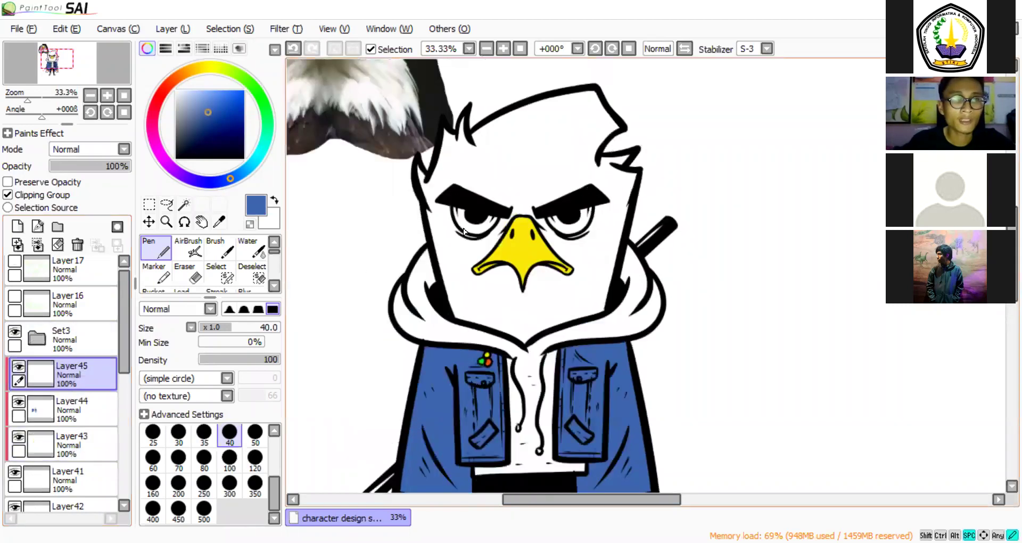
# Sample the beak's yellow, shift the hue to bright orange and paint the left half of the hood on Layer45 with the Pen at size 40.
pyautogui.press('v')
pyautogui.keyDown('alt'); pyautogui.click(522, 251); pyautogui.keyUp('alt')
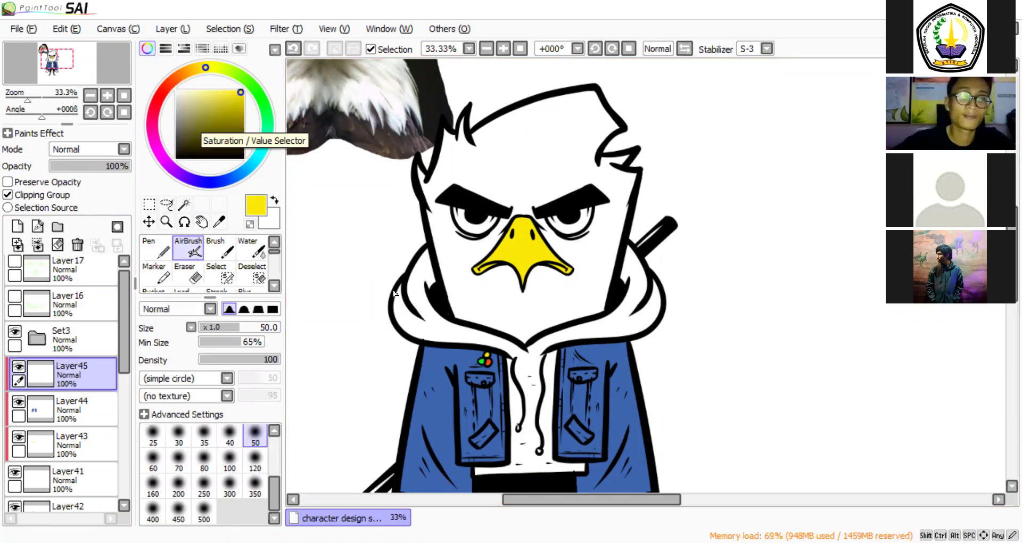
pyautogui.click(174, 80)
pyautogui.moveTo(395, 280); pyautogui.dragTo(346, 226)
pyautogui.hotkey('ctrl', 'z')
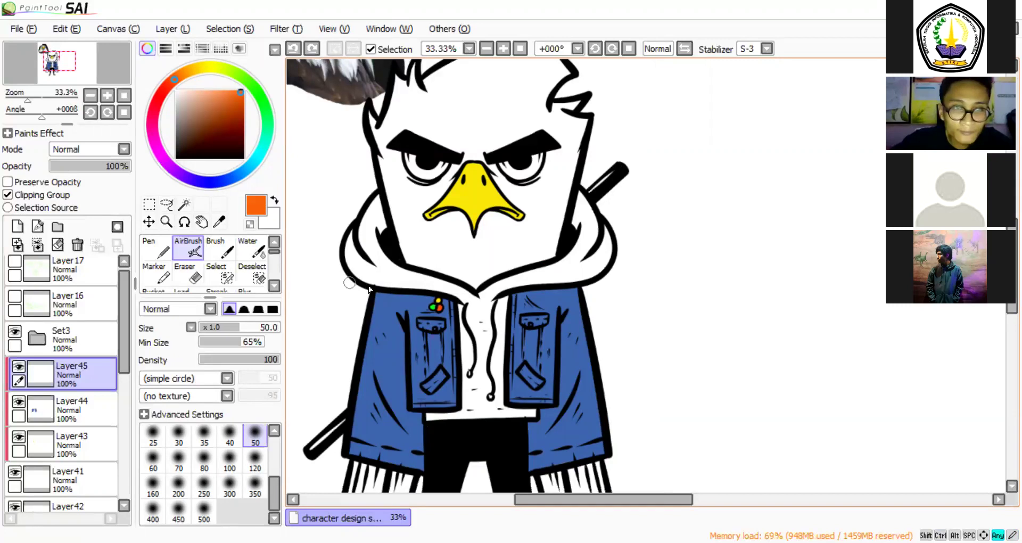
pyautogui.press('n')
pyautogui.moveTo(352, 238)
pyautogui.mouseDown()
pyautogui.moveTo(382, 284)
pyautogui.moveTo(479, 322)
pyautogui.mouseUp()
pyautogui.moveTo(381, 201); pyautogui.dragTo(370, 246)
pyautogui.moveTo(367, 209)
pyautogui.mouseDown()
pyautogui.moveTo(377, 229)
pyautogui.moveTo(366, 249)
pyautogui.moveTo(391, 272)
pyautogui.moveTo(480, 305)
pyautogui.moveTo(474, 299)
pyautogui.moveTo(484, 329)
pyautogui.mouseUp()
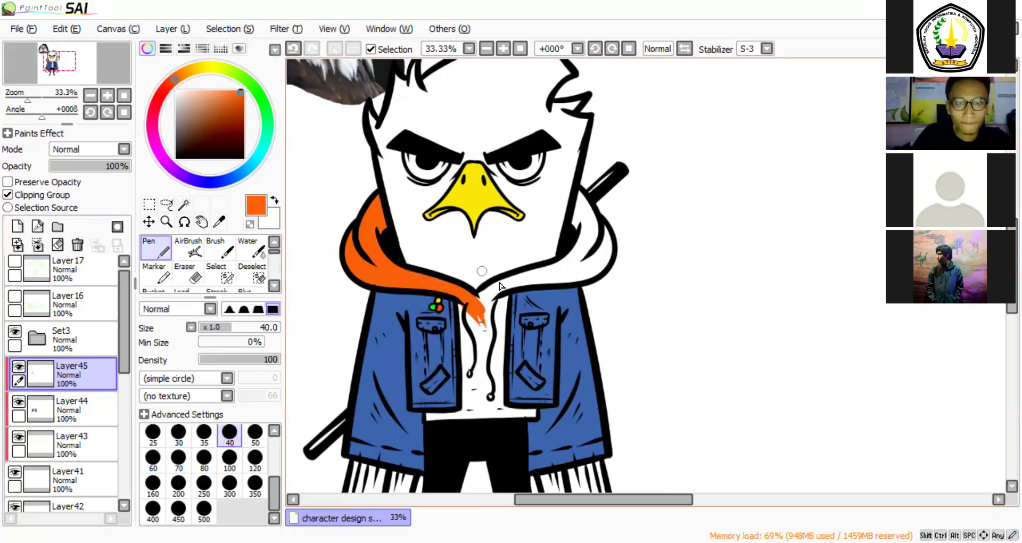
# Paint the right half of the hood and the hoodie front between the jacket panels in the same orange.
pyautogui.moveTo(510, 278)
pyautogui.mouseDown()
pyautogui.moveTo(485, 289)
pyautogui.moveTo(584, 213)
pyautogui.moveTo(597, 230)
pyautogui.moveTo(583, 281)
pyautogui.moveTo(597, 276)
pyautogui.moveTo(495, 294)
pyautogui.mouseUp()
pyautogui.moveTo(586, 270)
pyautogui.mouseDown()
pyautogui.moveTo(557, 269)
pyautogui.moveTo(530, 282)
pyautogui.moveTo(583, 279)
pyautogui.moveTo(461, 307)
pyautogui.moveTo(462, 347)
pyautogui.moveTo(490, 289)
pyautogui.moveTo(498, 378)
pyautogui.mouseUp()
pyautogui.moveTo(473, 418)
pyautogui.mouseDown()
pyautogui.moveTo(482, 364)
pyautogui.moveTo(433, 369)
pyautogui.moveTo(464, 358)
pyautogui.moveTo(484, 314)
pyautogui.moveTo(495, 364)
pyautogui.moveTo(533, 361)
pyautogui.moveTo(515, 360)
pyautogui.mouseUp()
pyautogui.hotkey('ctrl', 'z')
pyautogui.moveTo(509, 298)
pyautogui.mouseDown()
pyautogui.moveTo(490, 351)
pyautogui.moveTo(488, 298)
pyautogui.moveTo(507, 352)
pyautogui.moveTo(506, 329)
pyautogui.moveTo(509, 408)
pyautogui.mouseUp()
pyautogui.scroll(-2, 523, 337)
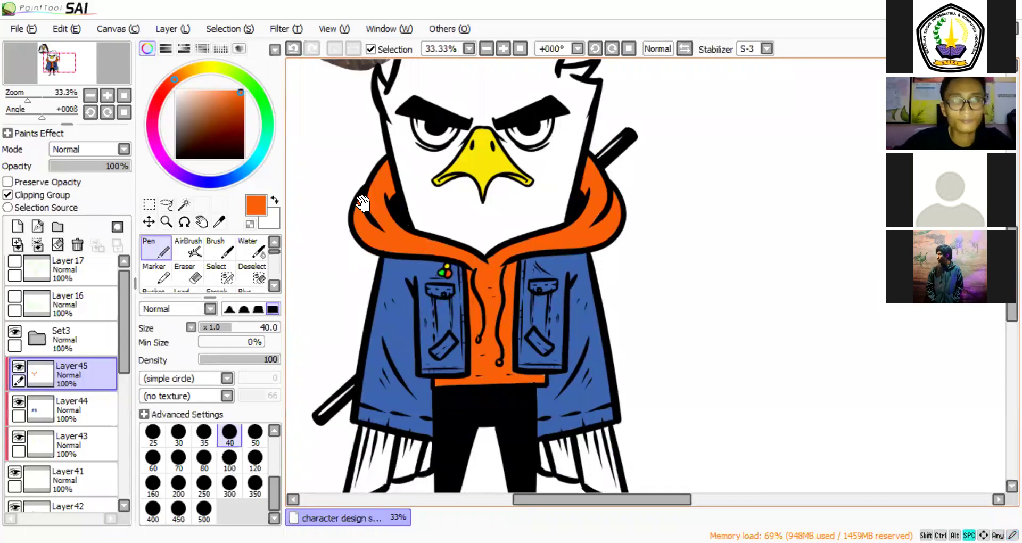
# Add a new layer above Layer45 in the clipping group and choose a pale peach colour.
pyautogui.moveTo(434, 224); pyautogui.dragTo(446, 278)
pyautogui.scroll(-1, 446, 278)
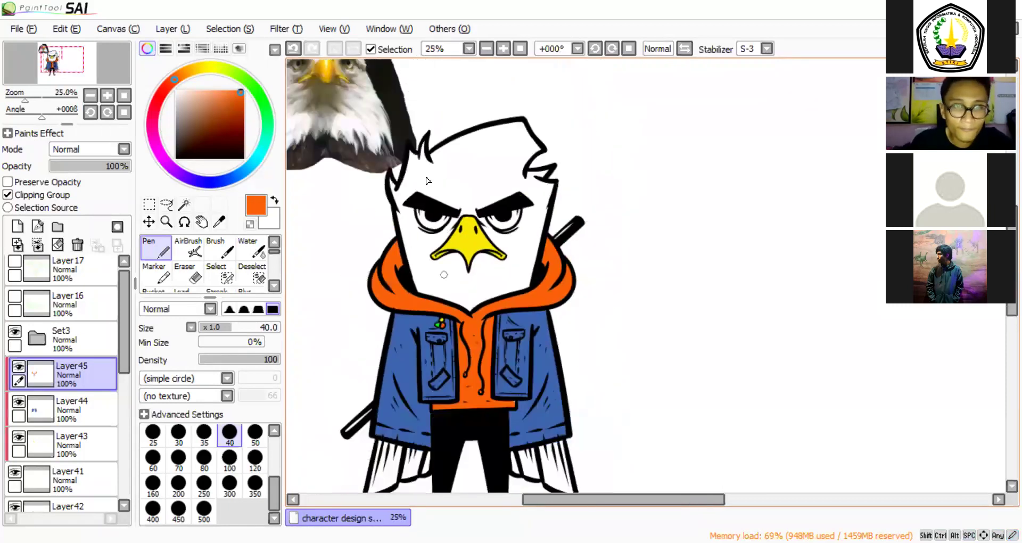
pyautogui.scroll(1, 446, 278)
pyautogui.scroll(1, 453, 288)
pyautogui.scroll(-2, 463, 310)
pyautogui.moveTo(463, 311); pyautogui.dragTo(466, 186)
pyautogui.scroll(1, 470, 131)
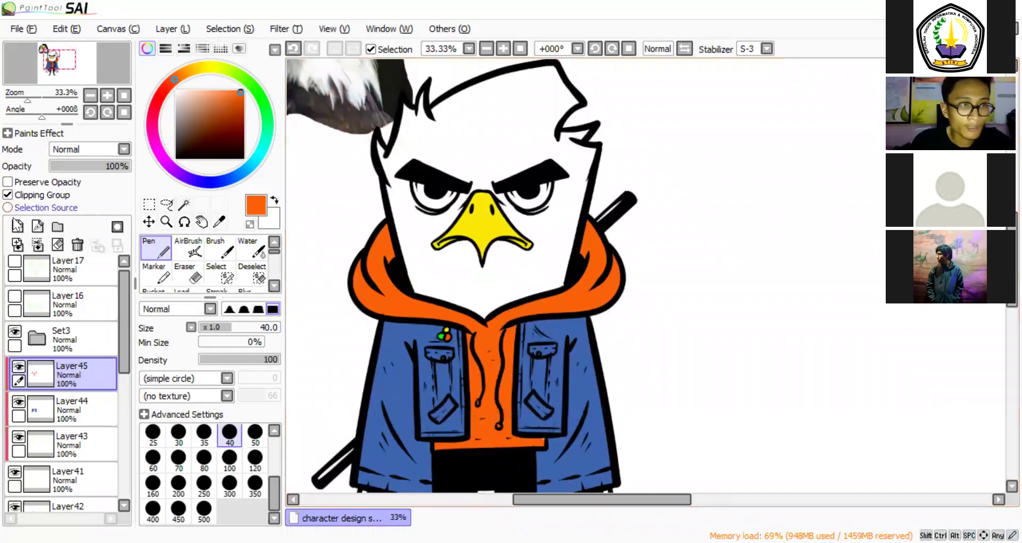
pyautogui.click(17, 226)
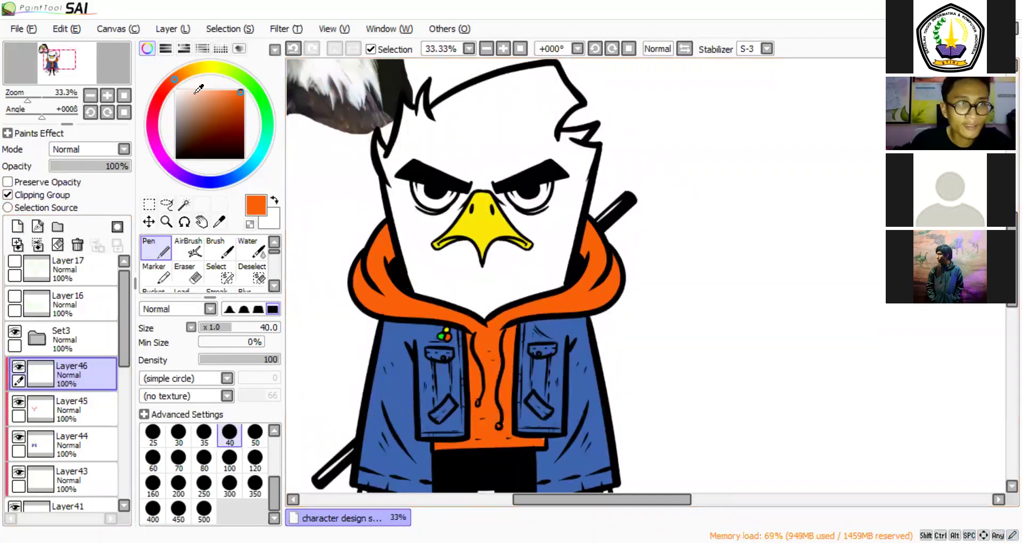
pyautogui.moveTo(198, 88); pyautogui.dragTo(187, 97)
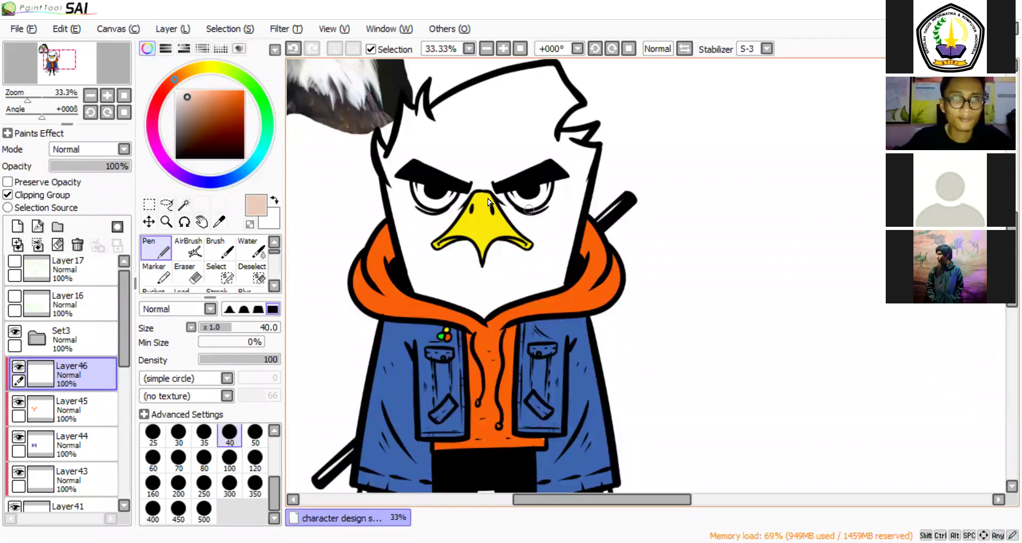
# Paint the whites of both eyes pale peach on Layer46 and set the layer's opacity to 43%.
pyautogui.scroll(2, 525, 209)
pyautogui.moveTo(335, 249); pyautogui.dragTo(411, 248)
pyautogui.moveTo(365, 144)
pyautogui.mouseDown()
pyautogui.moveTo(383, 204)
pyautogui.moveTo(380, 169)
pyautogui.moveTo(372, 182)
pyautogui.moveTo(398, 187)
pyautogui.mouseUp()
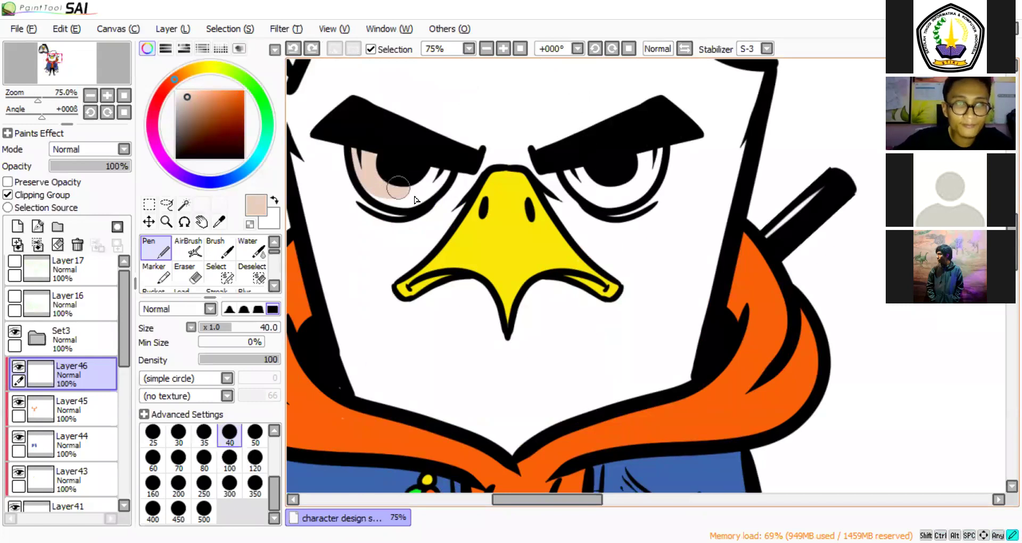
pyautogui.moveTo(398, 188)
pyautogui.mouseDown()
pyautogui.moveTo(440, 194)
pyautogui.moveTo(445, 163)
pyautogui.mouseUp()
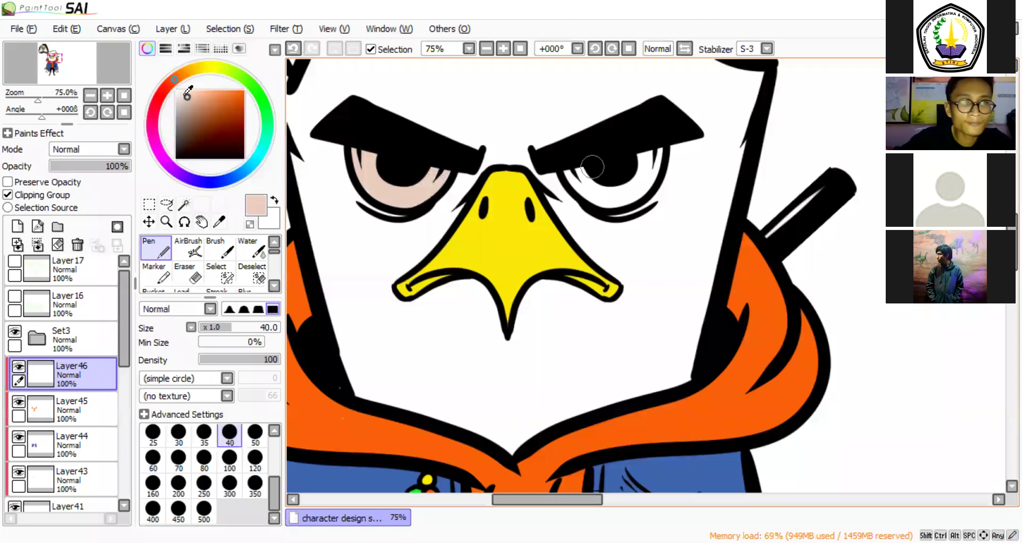
pyautogui.moveTo(567, 167); pyautogui.dragTo(579, 188)
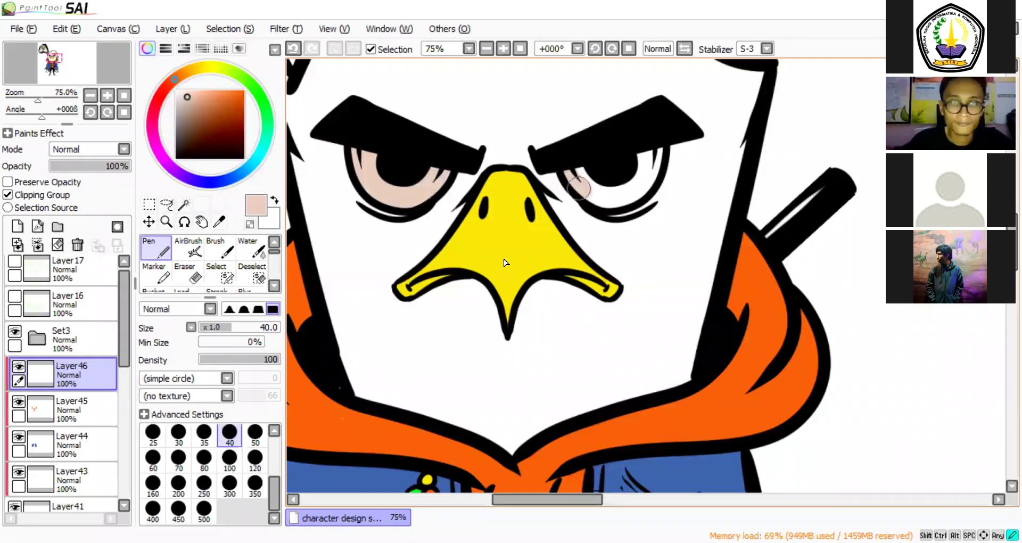
pyautogui.moveTo(490, 207); pyautogui.dragTo(492, 195)
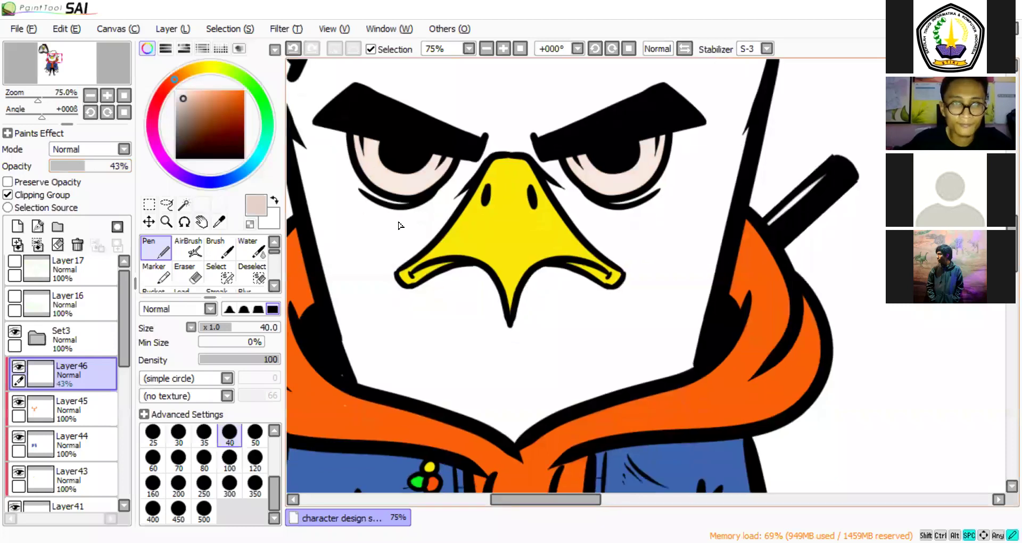
# Hide the eagle reference photo on Layer11.
pyautogui.moveTo(398, 223); pyautogui.dragTo(438, 254)
pyautogui.scroll(-2, 543, 250)
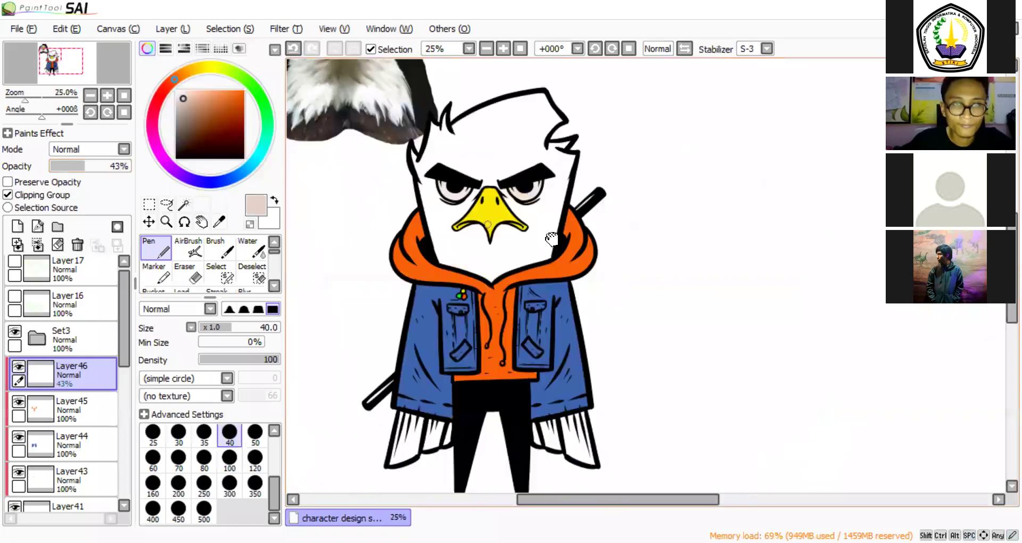
pyautogui.scroll(-5, 73, 454)
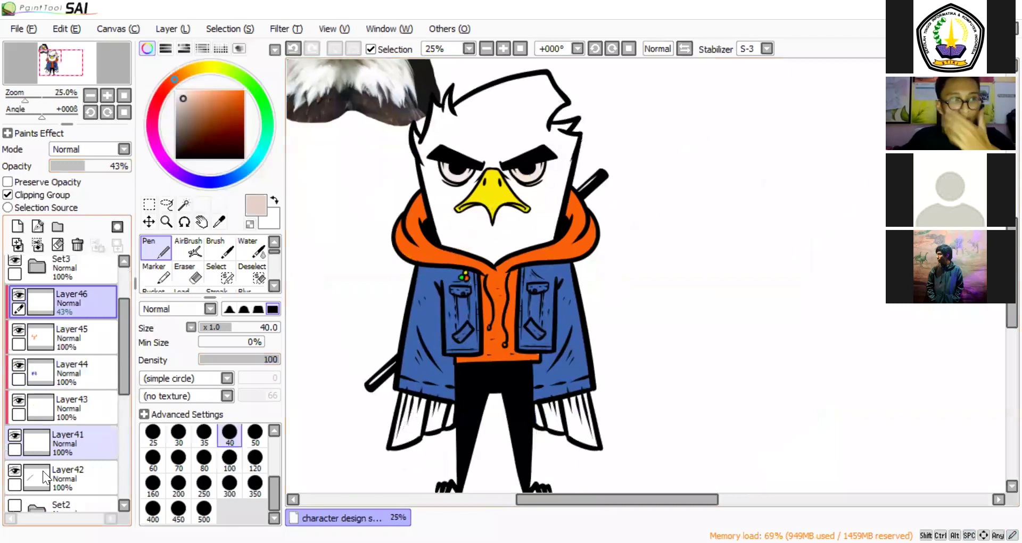
pyautogui.click(11, 490)
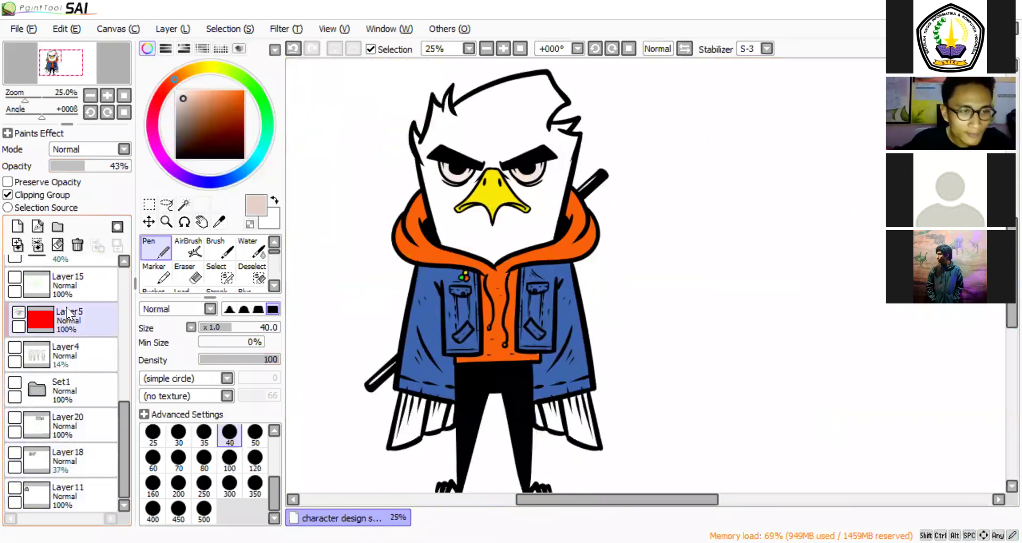
# Add a new clipped layer above Layer46, choose a medium grey and set the layer's blending mode to Multiply.
pyautogui.scroll(5, 66, 309)
pyautogui.scroll(2, 66, 331)
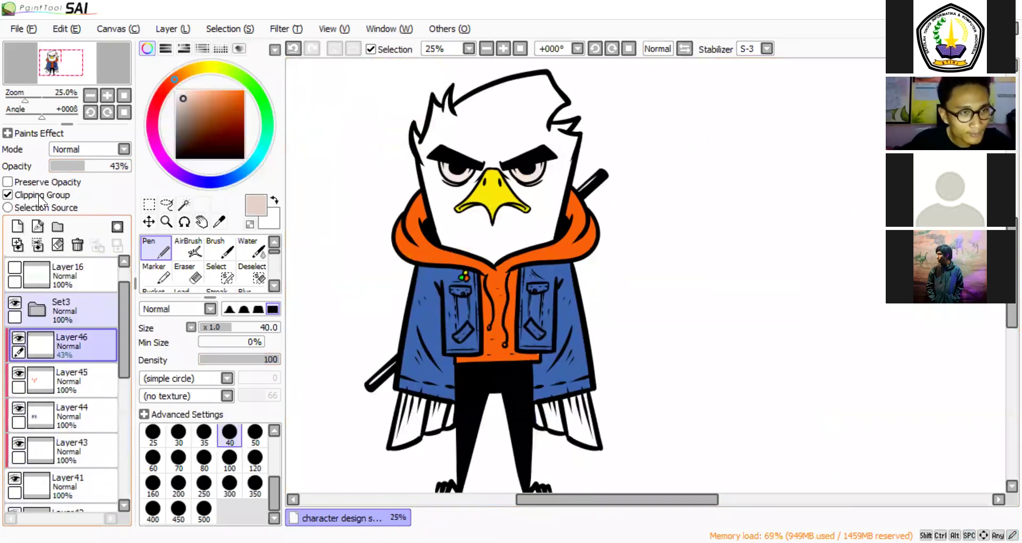
pyautogui.click(18, 227)
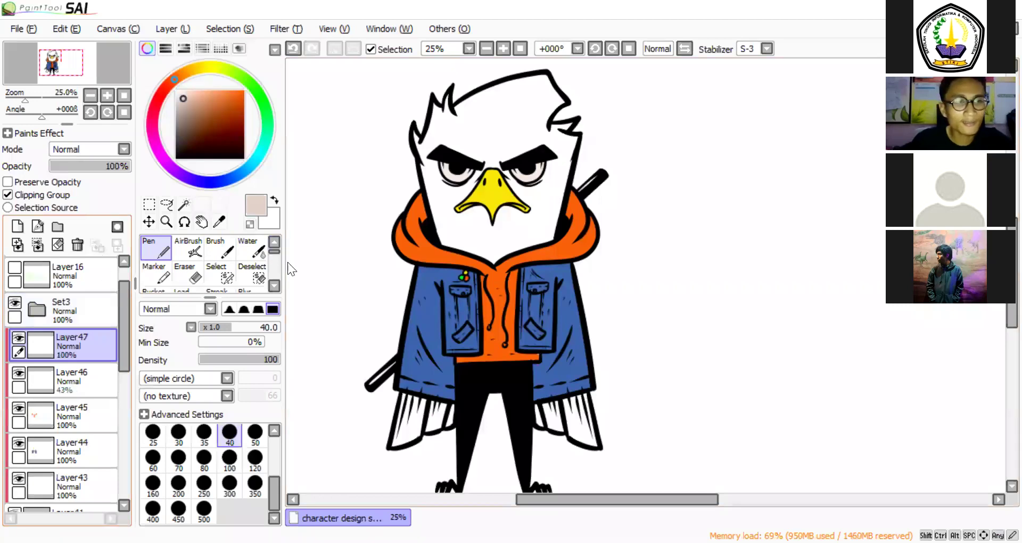
pyautogui.click(176, 121)
pyautogui.click(124, 149)
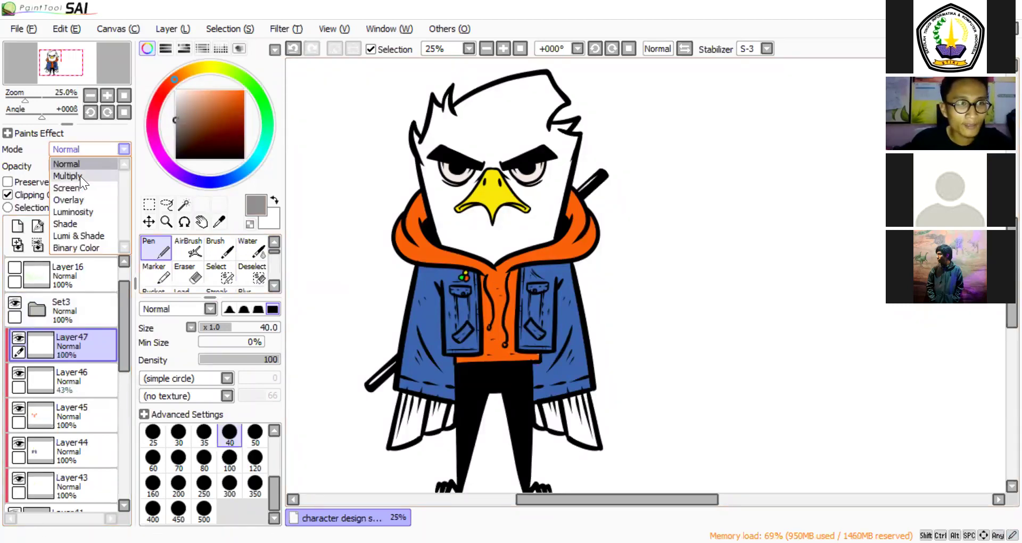
pyautogui.click(79, 175)
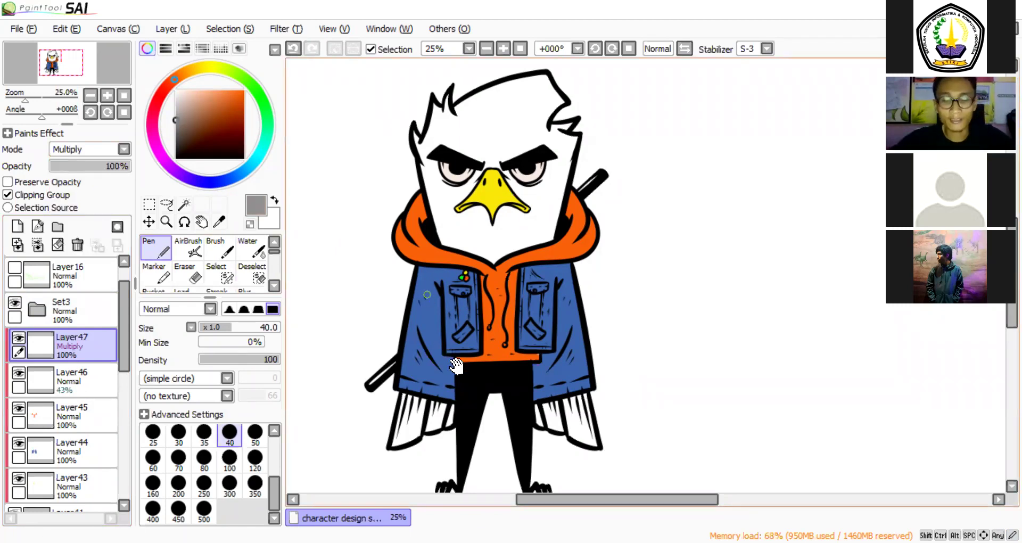
# Paint a grey shadow down the inner part of the left jacket sleeve, from the fold line to the hem, on the Multiply layer.
pyautogui.scroll(3, 381, 381)
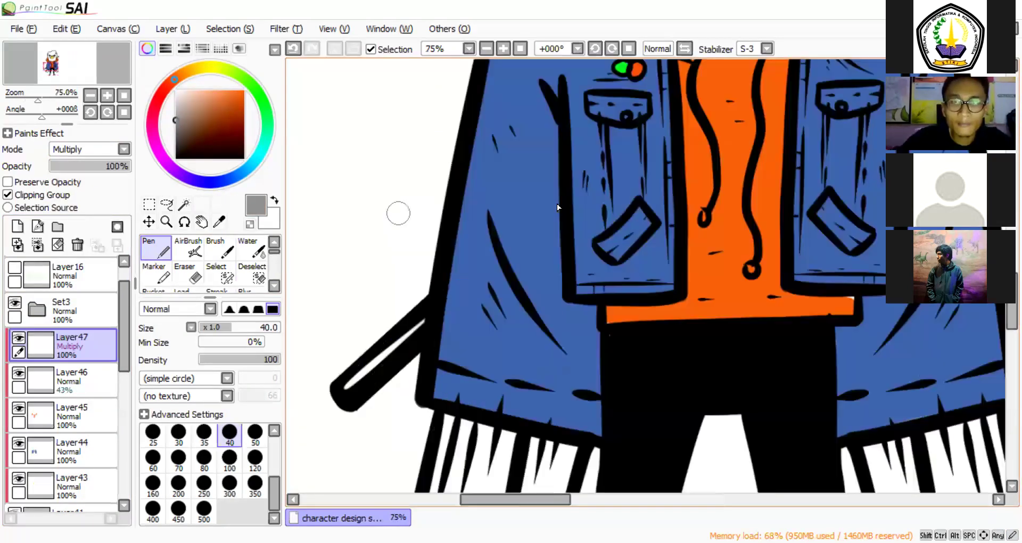
pyautogui.hotkey('ctrl', 'z')
pyautogui.moveTo(553, 88); pyautogui.dragTo(535, 275)
pyautogui.hotkey('ctrl', 'z')
pyautogui.moveTo(554, 82)
pyautogui.mouseDown()
pyautogui.moveTo(529, 420)
pyautogui.moveTo(572, 430)
pyautogui.moveTo(591, 368)
pyautogui.moveTo(549, 213)
pyautogui.moveTo(551, 159)
pyautogui.mouseUp()
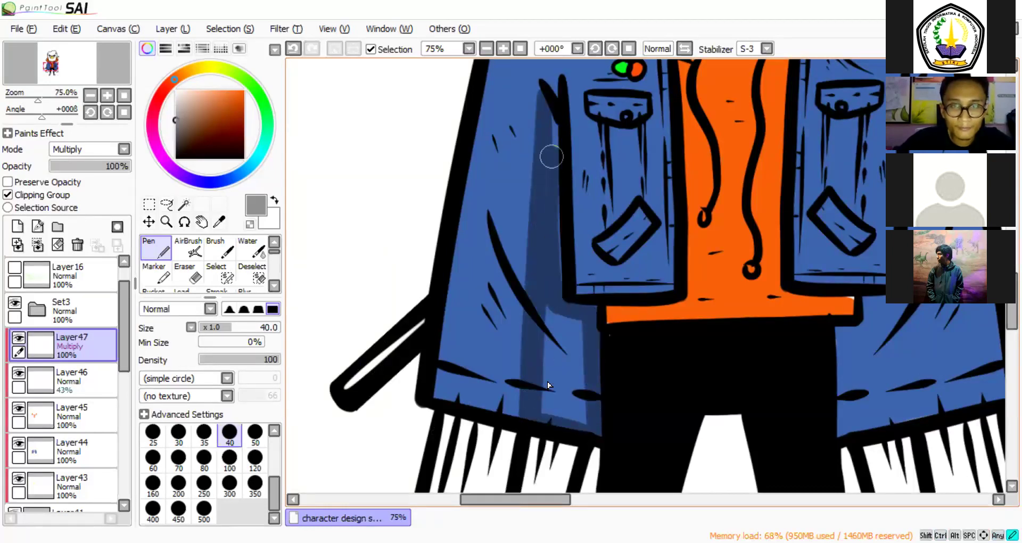
pyautogui.moveTo(584, 418); pyautogui.dragTo(568, 342)
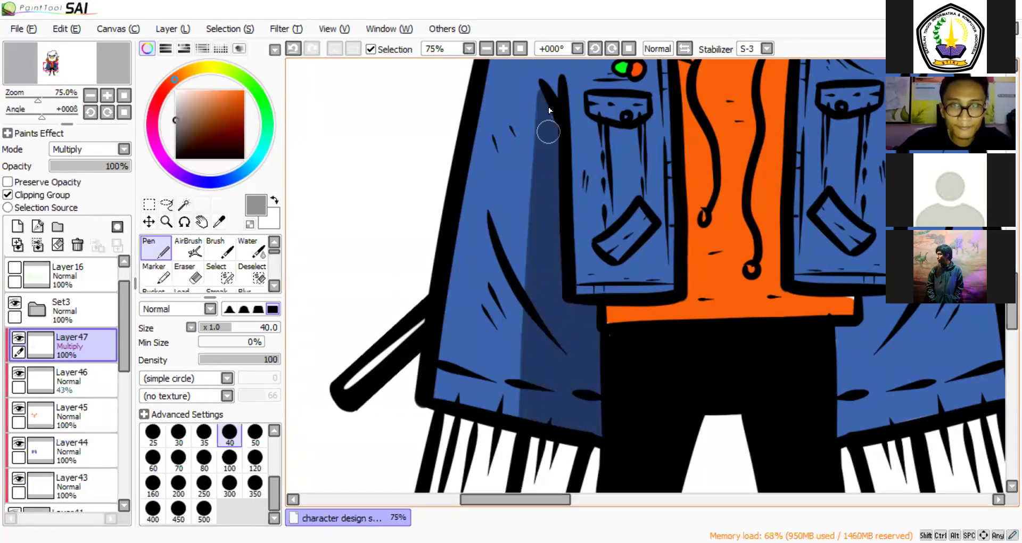
# Paint a matching grey shadow down the inner part of the right jacket sleeve to the hem.
pyautogui.press('space')
pyautogui.scroll(-2, 556, 292)
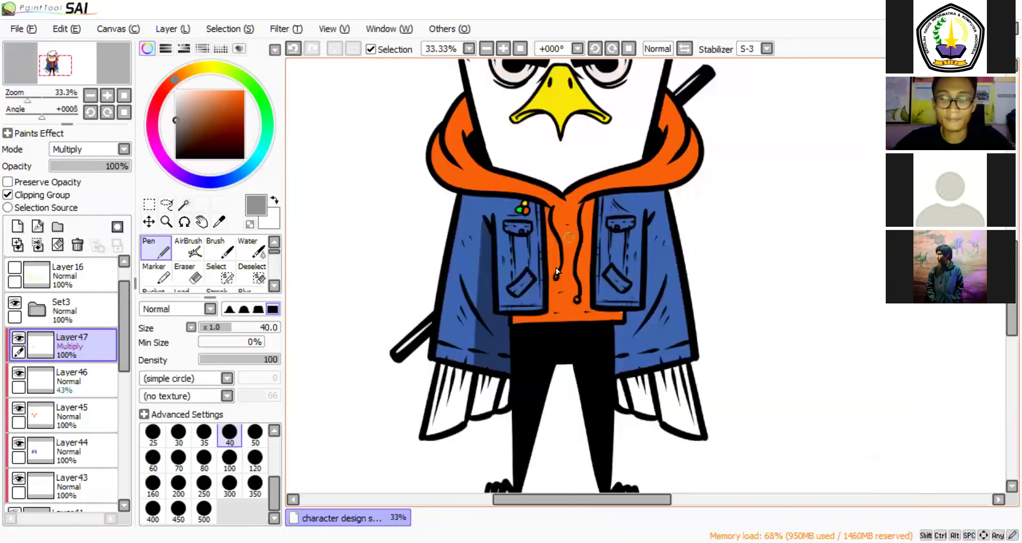
pyautogui.press('space')
pyautogui.moveTo(635, 227); pyautogui.dragTo(605, 196)
pyautogui.scroll(1, 603, 194)
pyautogui.moveTo(595, 155); pyautogui.dragTo(618, 378)
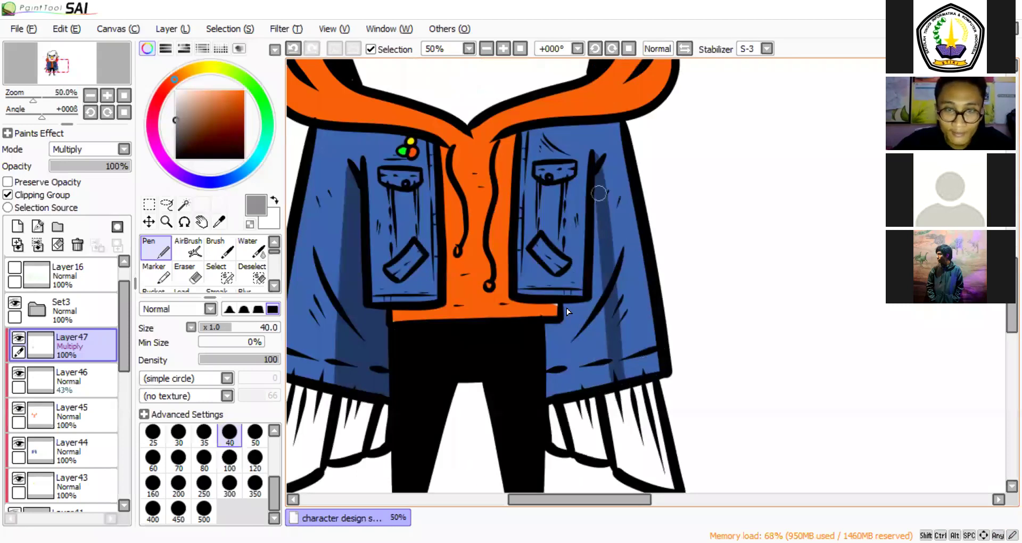
pyautogui.moveTo(599, 193)
pyautogui.mouseDown()
pyautogui.moveTo(550, 326)
pyautogui.moveTo(543, 390)
pyautogui.moveTo(608, 383)
pyautogui.moveTo(593, 316)
pyautogui.moveTo(566, 346)
pyautogui.mouseUp()
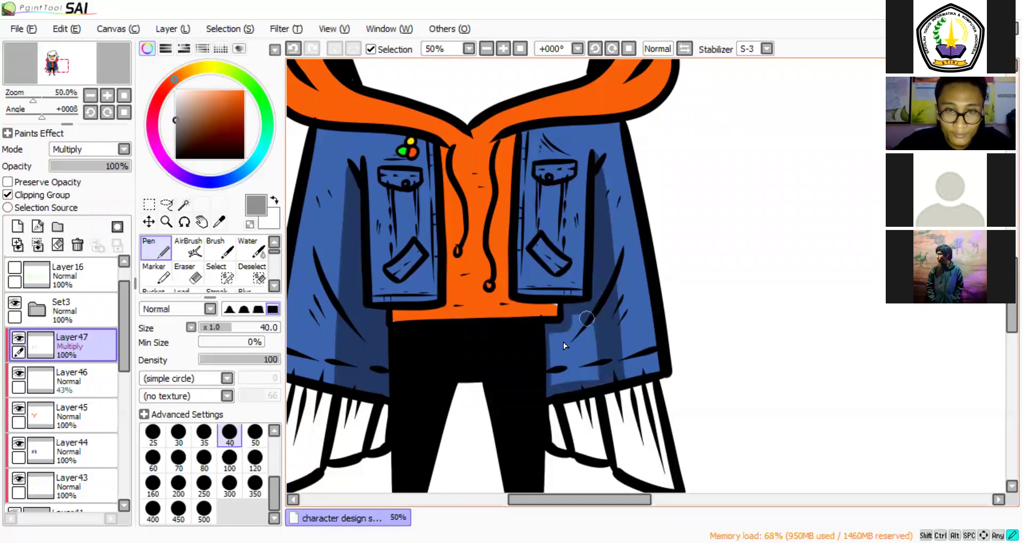
pyautogui.moveTo(587, 318)
pyautogui.mouseDown()
pyautogui.moveTo(550, 347)
pyautogui.moveTo(576, 374)
pyautogui.moveTo(592, 373)
pyautogui.mouseUp()
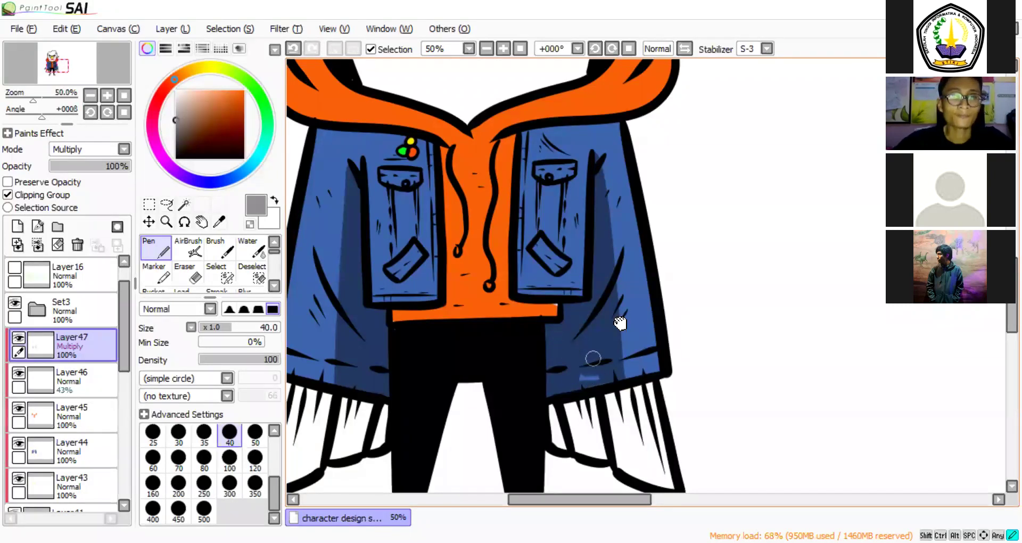
pyautogui.moveTo(442, 313)
pyautogui.mouseDown()
pyautogui.moveTo(490, 394)
pyautogui.moveTo(507, 373)
pyautogui.moveTo(462, 378)
pyautogui.moveTo(517, 376)
pyautogui.moveTo(507, 223)
pyautogui.moveTo(507, 368)
pyautogui.mouseUp()
pyautogui.hotkey('ctrl', 'z')
pyautogui.hotkey('ctrl', 'z')
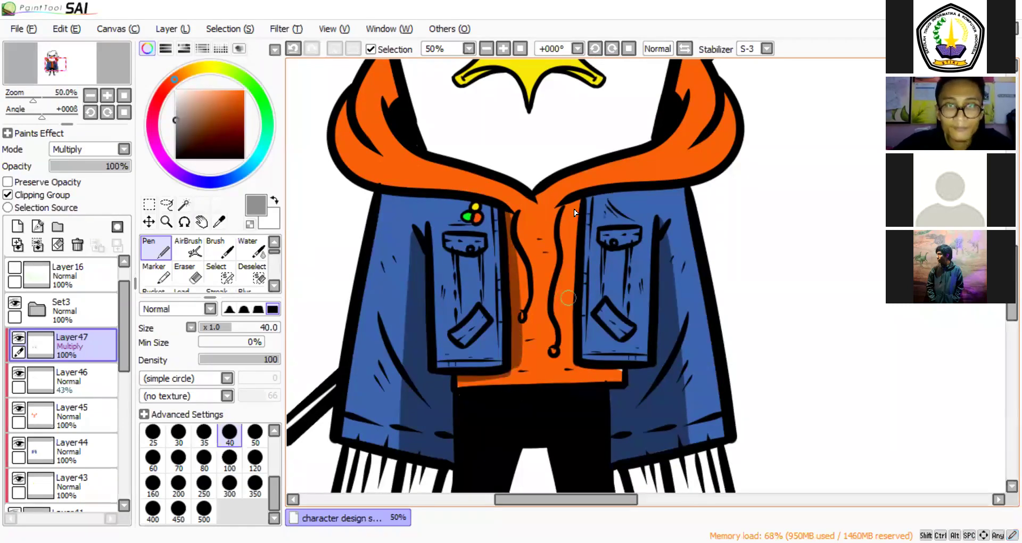
pyautogui.moveTo(579, 203); pyautogui.dragTo(540, 386)
pyautogui.moveTo(567, 312); pyautogui.dragTo(546, 381)
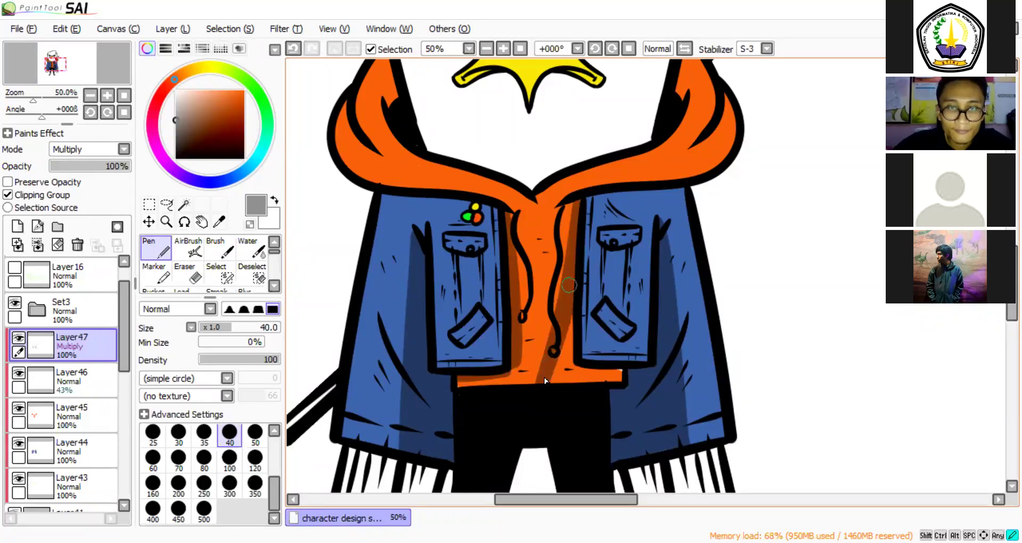
pyautogui.hotkey('ctrl', 'z')
pyautogui.hotkey('ctrl', 'z')
pyautogui.hotkey('ctrl', 'z')
# Shade the orange hoodie front with a curved shadow along the right jacket panel and across the lower hem.
pyautogui.moveTo(579, 198)
pyautogui.mouseDown()
pyautogui.moveTo(540, 359)
pyautogui.moveTo(480, 395)
pyautogui.mouseUp()
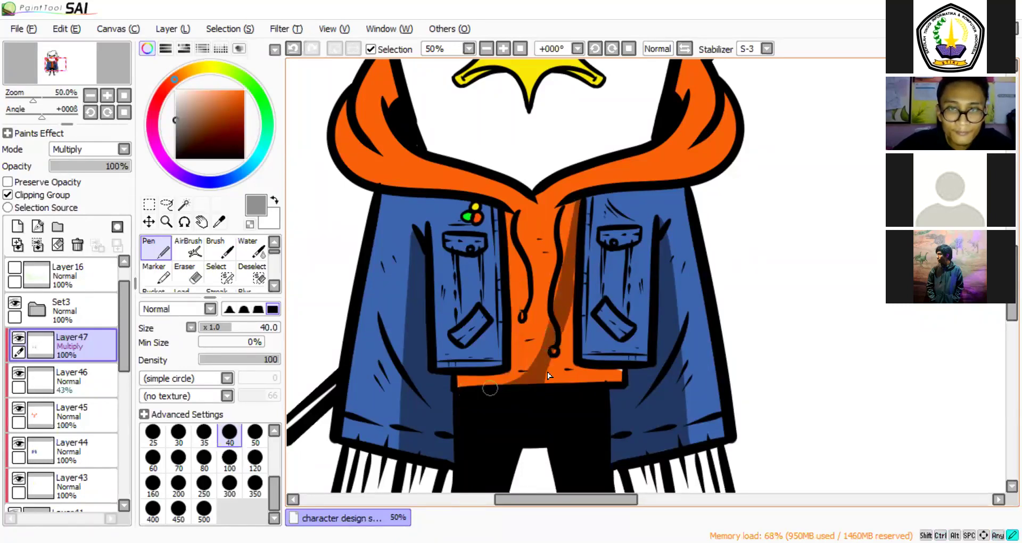
pyautogui.moveTo(564, 308)
pyautogui.mouseDown()
pyautogui.moveTo(568, 365)
pyautogui.moveTo(547, 384)
pyautogui.moveTo(555, 375)
pyautogui.mouseUp()
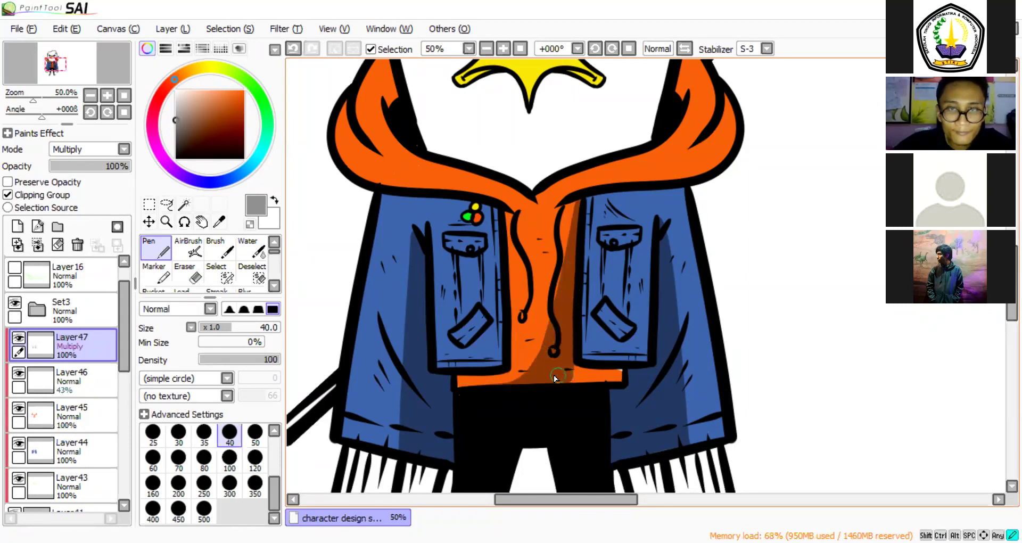
pyautogui.keyDown('shift'); pyautogui.click(622, 375); pyautogui.keyUp('shift')
pyautogui.moveTo(621, 372); pyautogui.dragTo(618, 377)
pyautogui.press('space')
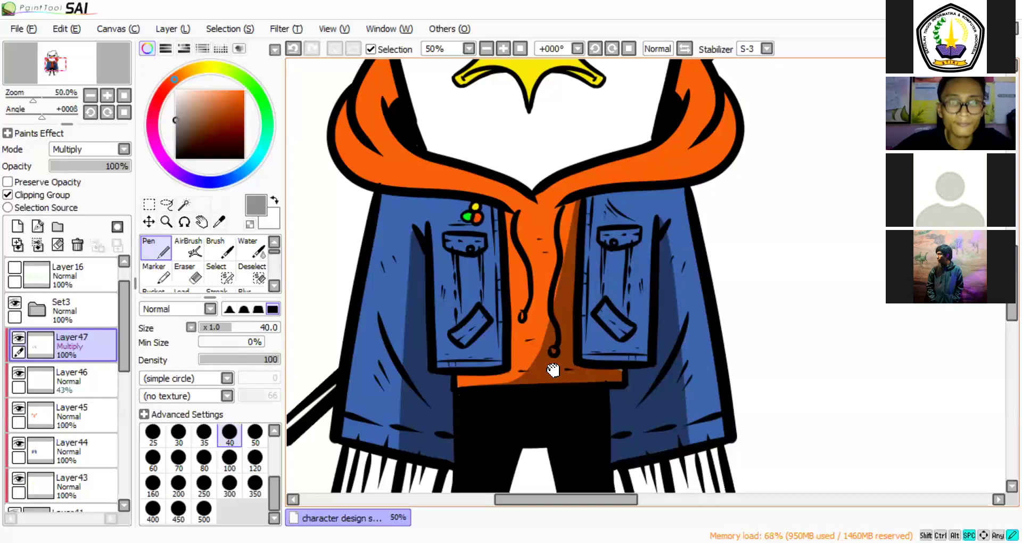